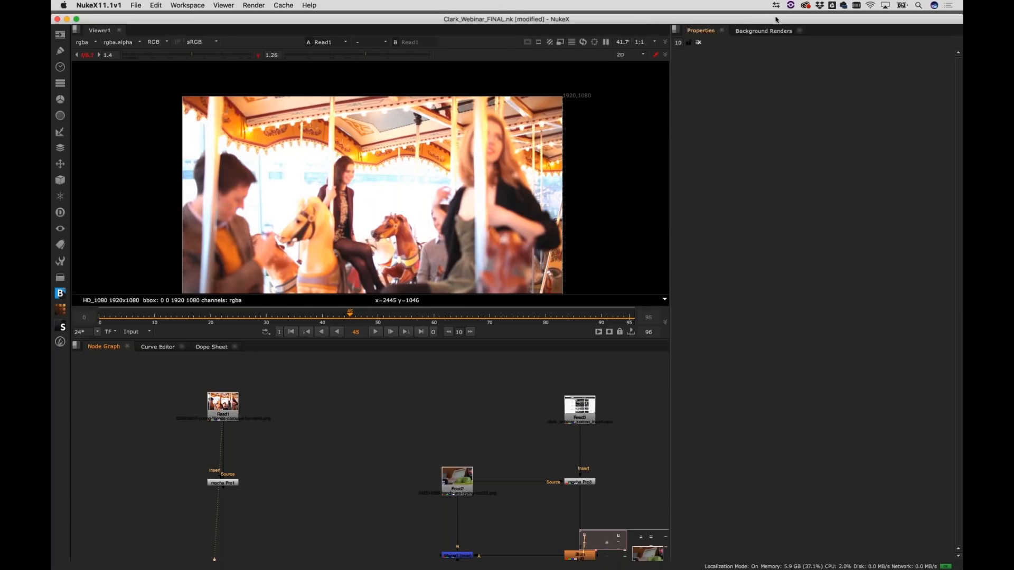
Scrub the Read1 carousel clip in the viewer back to frame 34
mouse_move(755, 19)
mouse_down()
mouse_move(711, 5)
mouse_move(739, 10)
mouse_up()
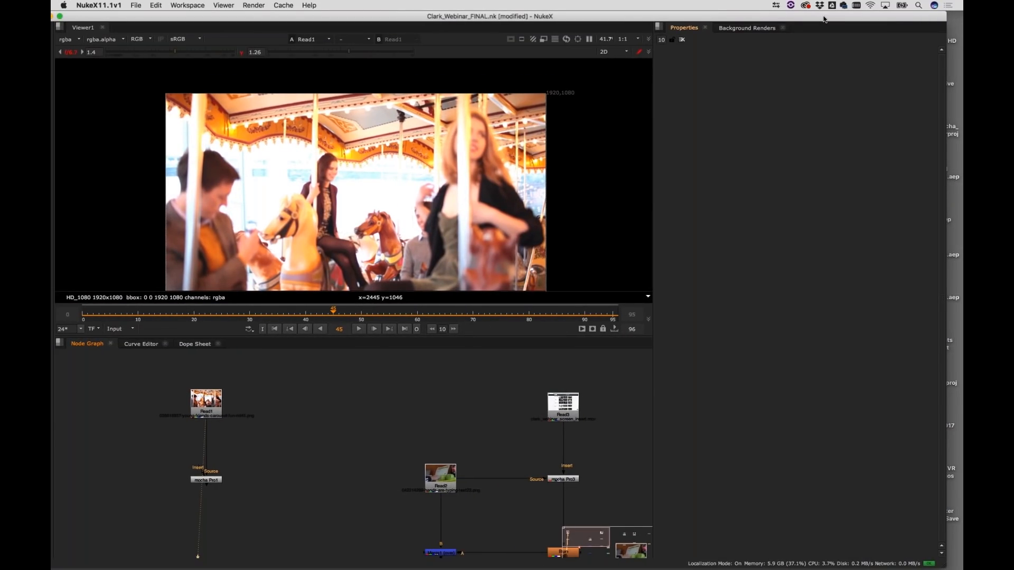
drag(588, 19, 615, 19)
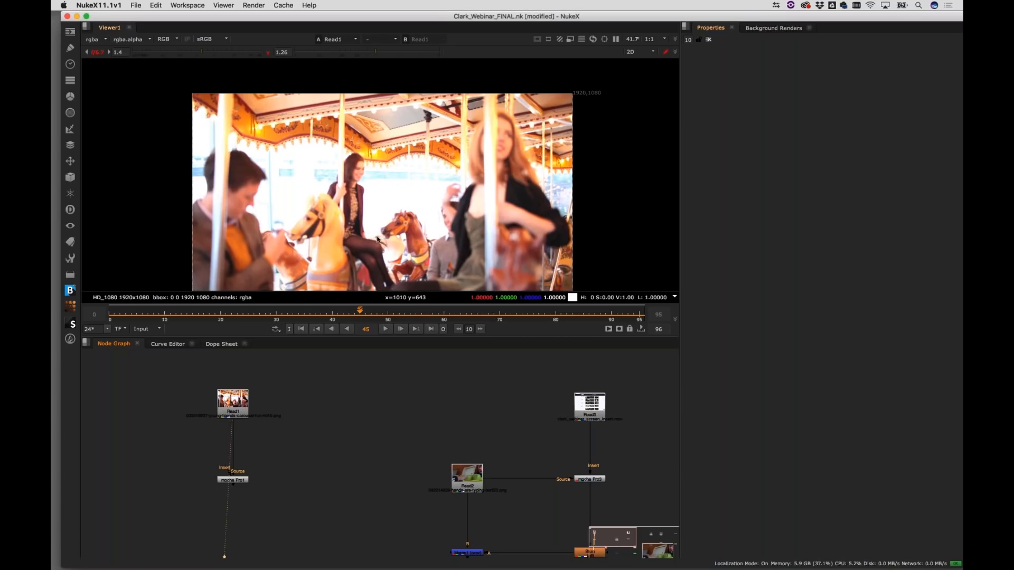
scroll(376, 183, down, 1)
scroll(376, 183, up, 1)
drag(376, 183, 363, 158)
drag(361, 314, 298, 321)
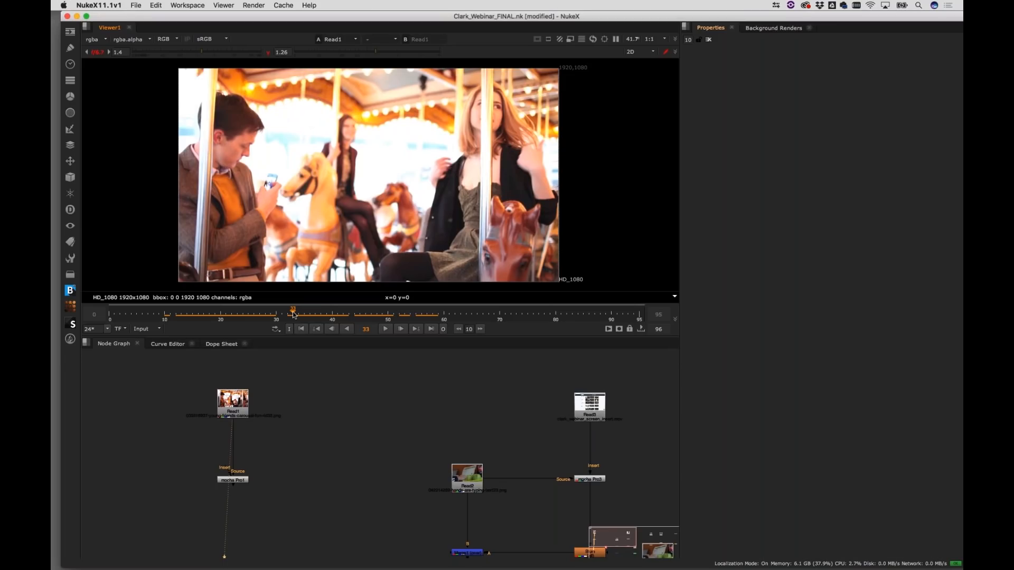
mouse_move(294, 315)
mouse_down()
mouse_move(211, 314)
mouse_move(300, 314)
mouse_up()
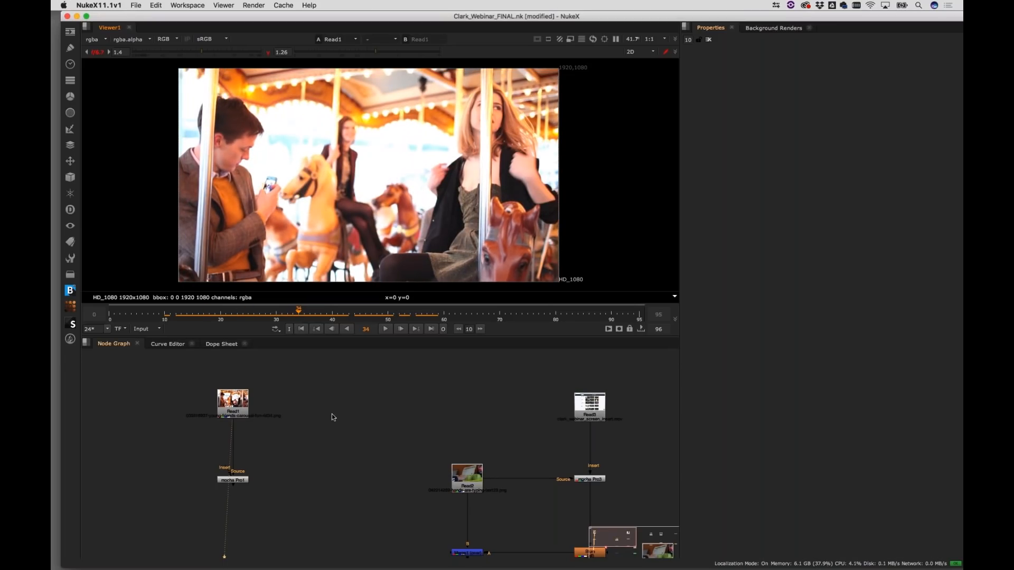
Add a mocha Pro node beside Read1 and connect its Source input to Read1
click(150, 426)
key(Tab)
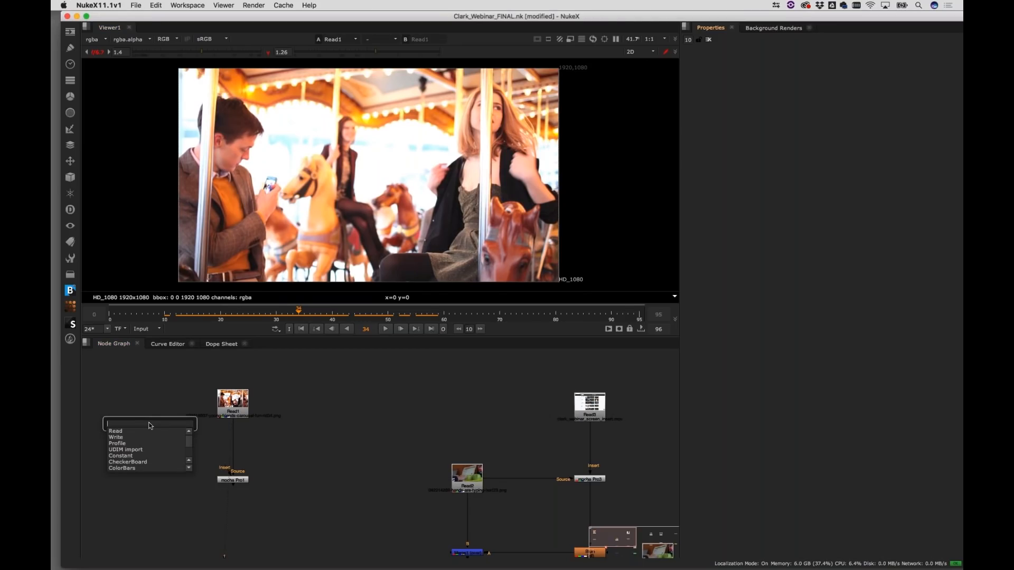
text(mocha Pro)
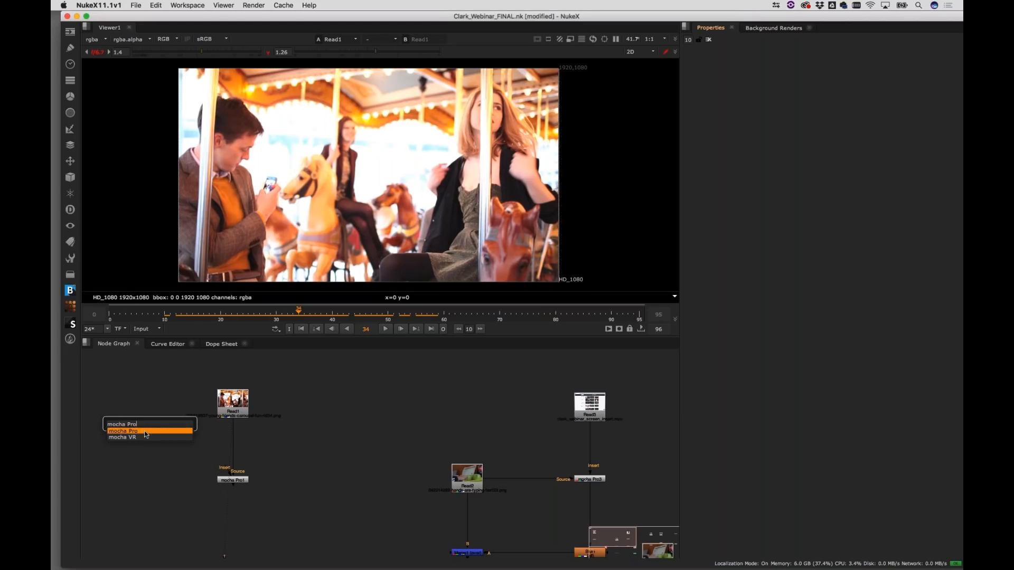
click(146, 431)
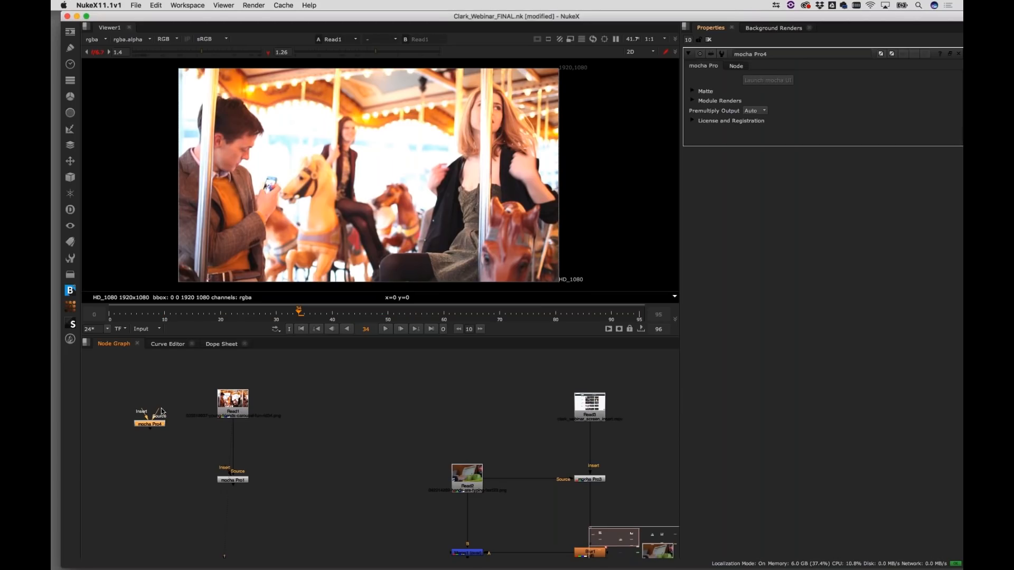
drag(159, 411, 231, 407)
drag(159, 425, 160, 405)
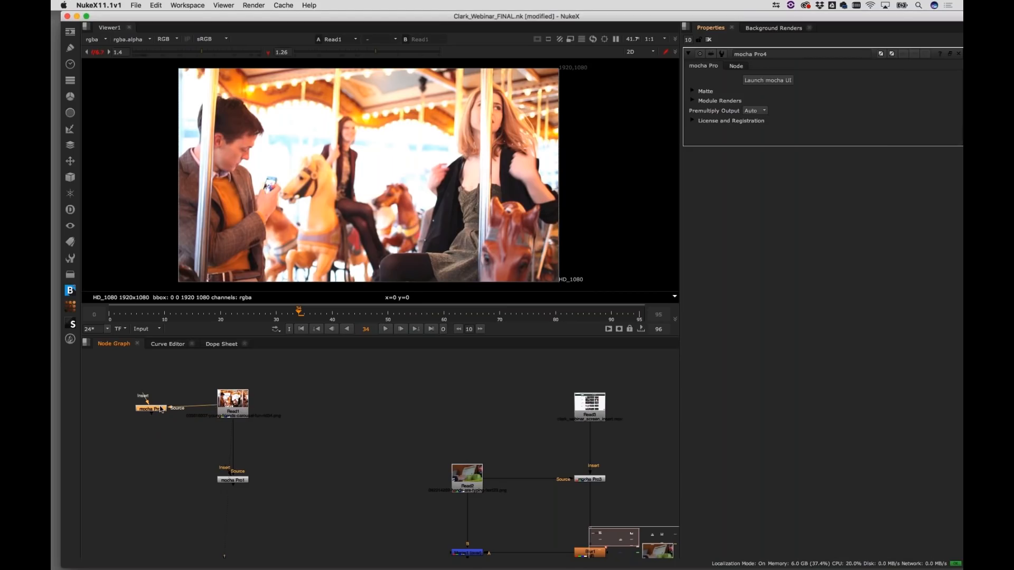
Launch the mocha UI from the new node, play the clip to examine the shot and park on frame 36
click(754, 80)
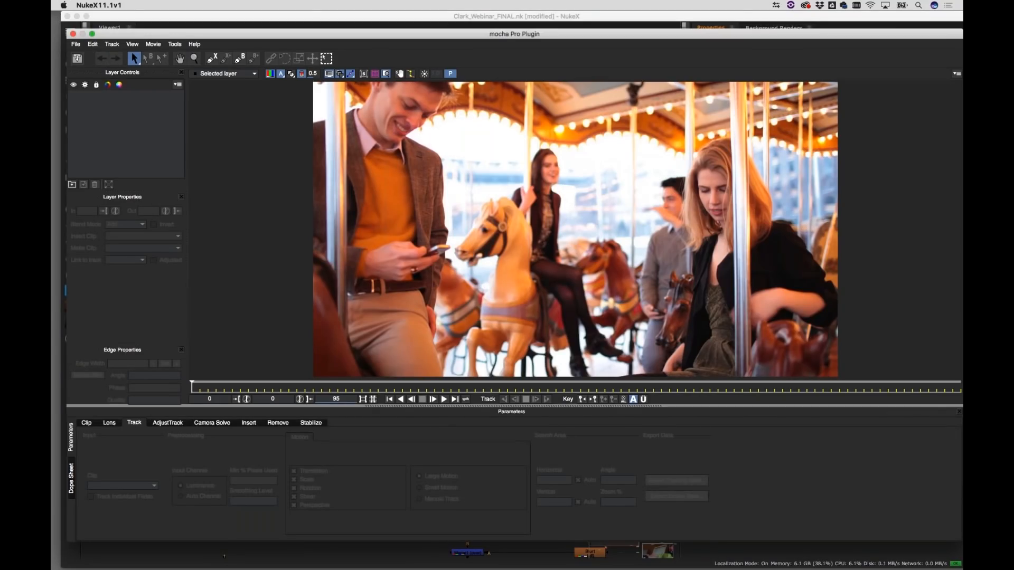
click(444, 399)
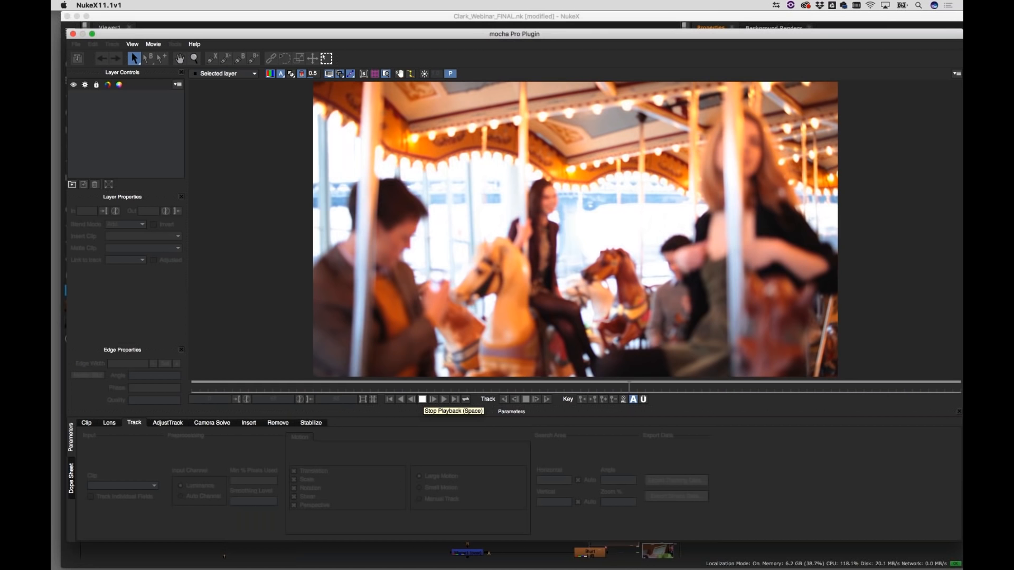
key(space)
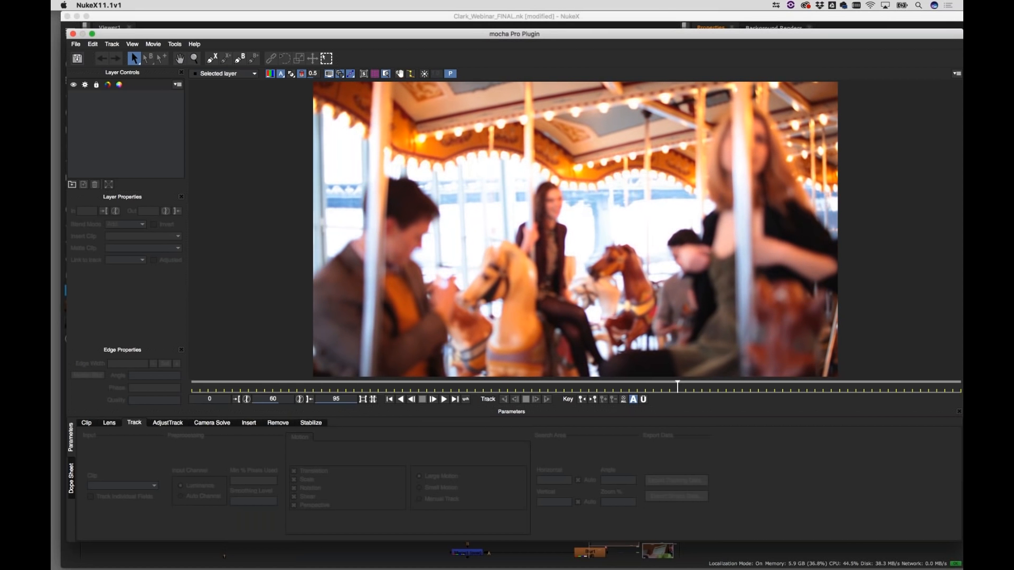
drag(683, 387, 483, 388)
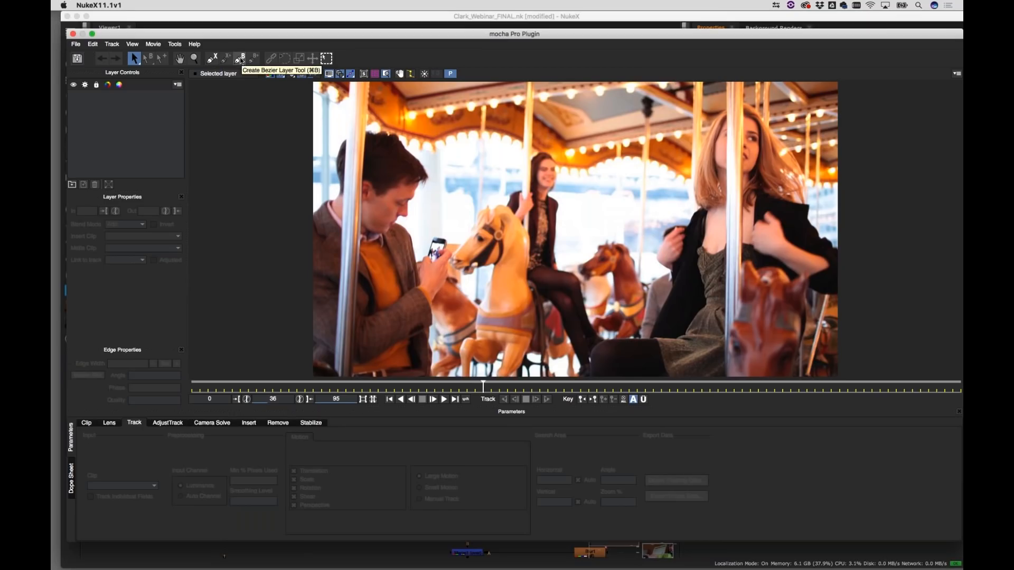
Draw a closed X-spline layer around the light-coloured carousel horse's head on frame 36
click(211, 59)
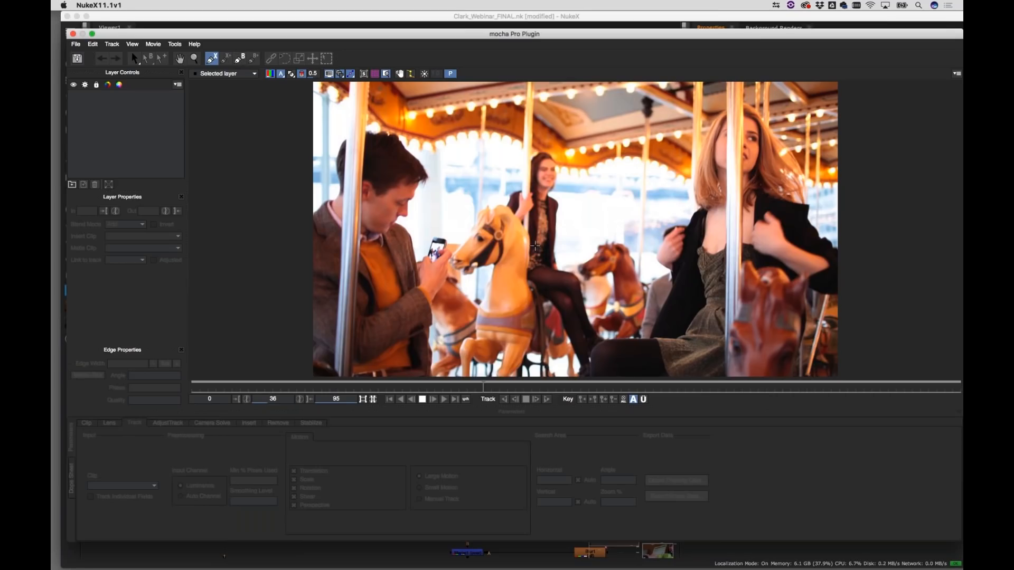
click(530, 235)
click(513, 211)
click(501, 199)
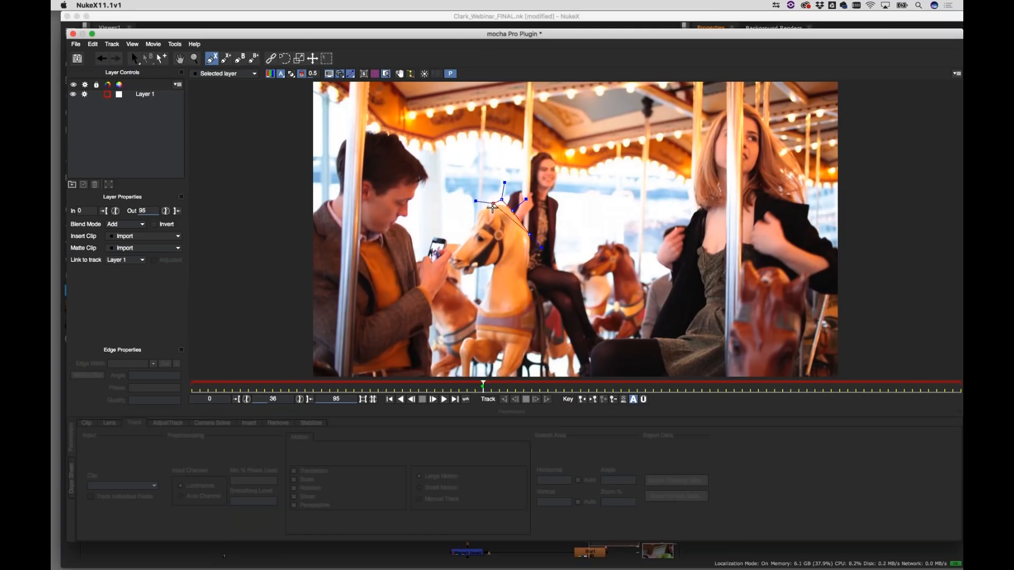
click(493, 208)
click(489, 202)
click(479, 204)
click(471, 190)
click(455, 206)
click(472, 212)
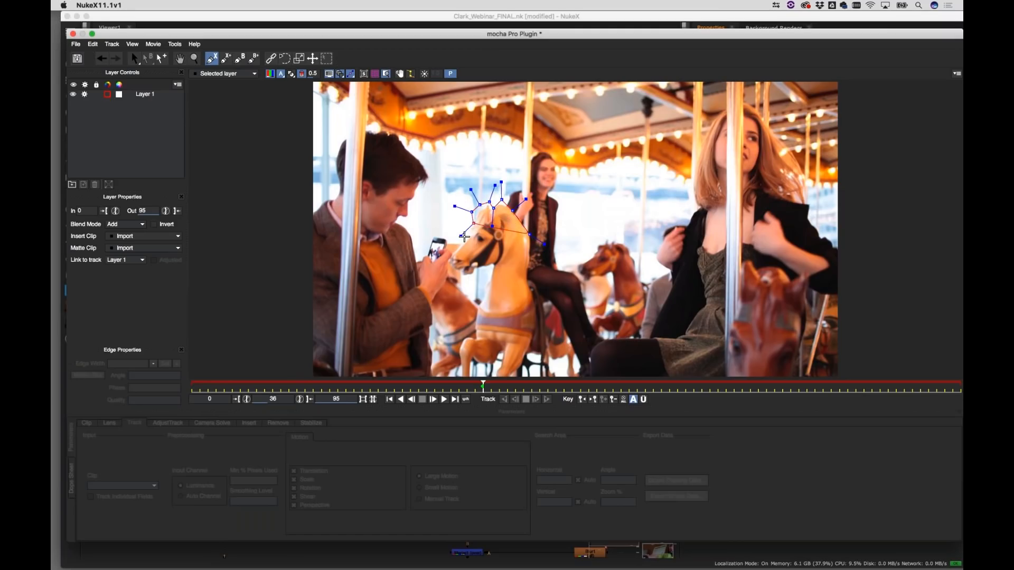
click(464, 238)
click(475, 247)
click(454, 249)
click(435, 273)
click(456, 275)
drag(468, 283, 468, 278)
click(474, 276)
click(480, 270)
click(492, 267)
click(511, 262)
click(520, 245)
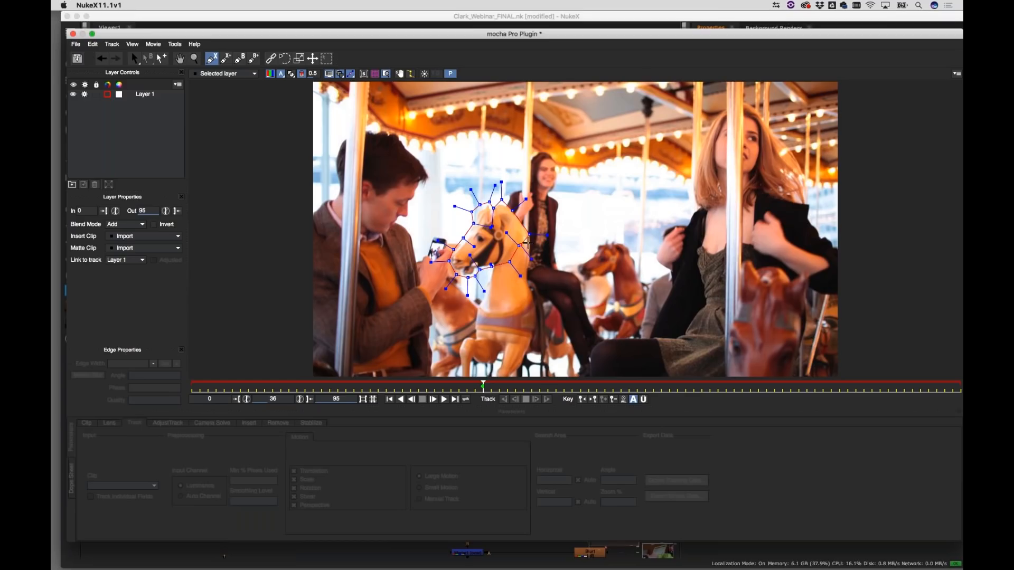
right_click(529, 236)
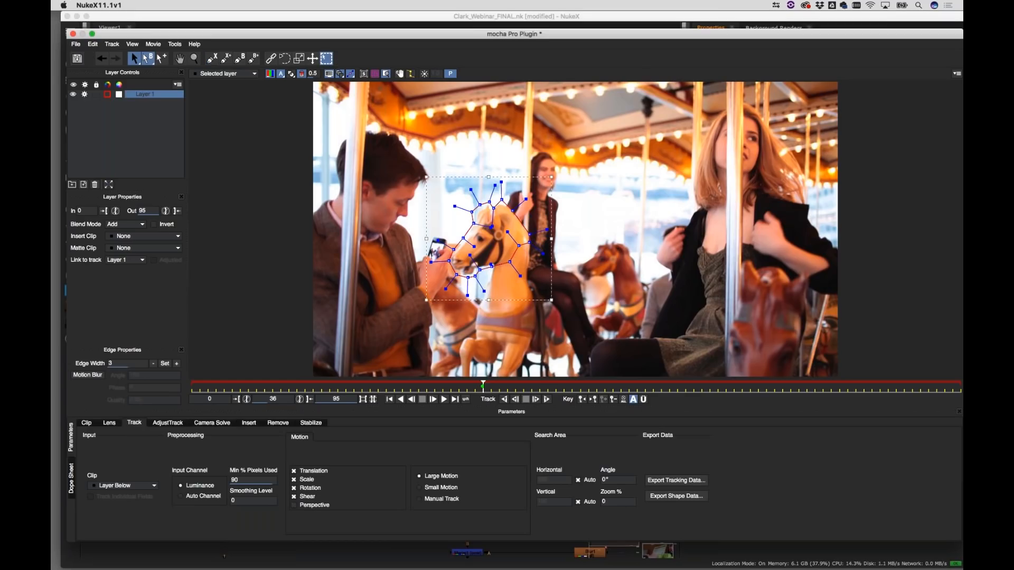
Adjust the curvature of all the spline's points so the outline rounds smoothly around the horse's head
key(z)
drag(604, 269, 600, 174)
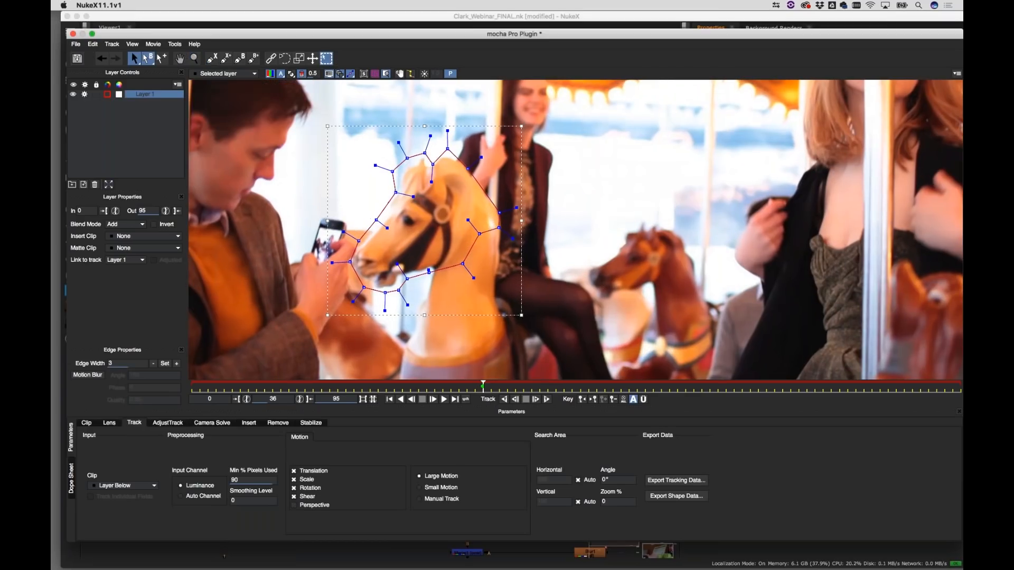
drag(407, 304, 403, 296)
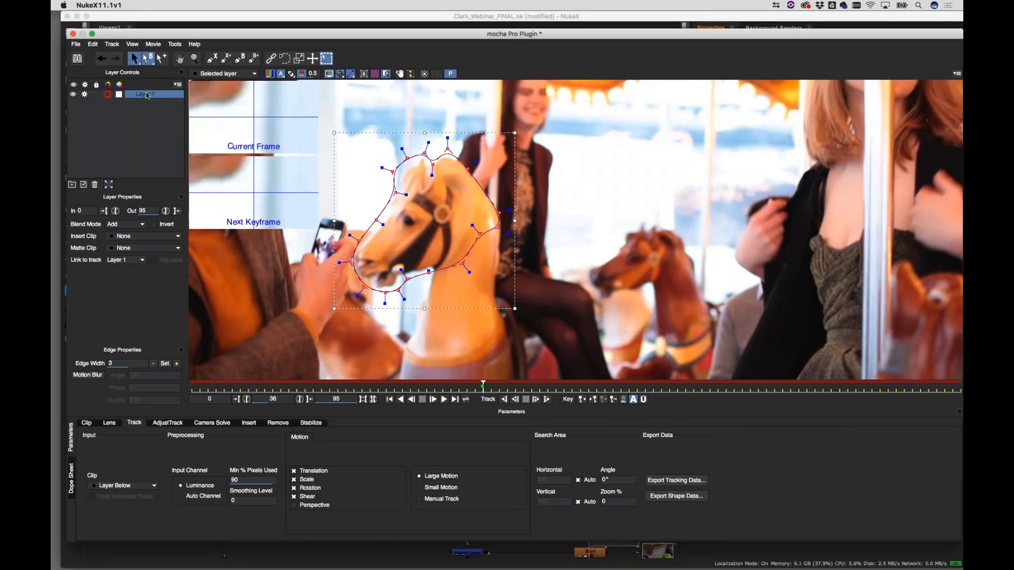
Track the horse-head layer backward from frame 36 to frame 0, then from frame 36 forward to frame 95
click(505, 401)
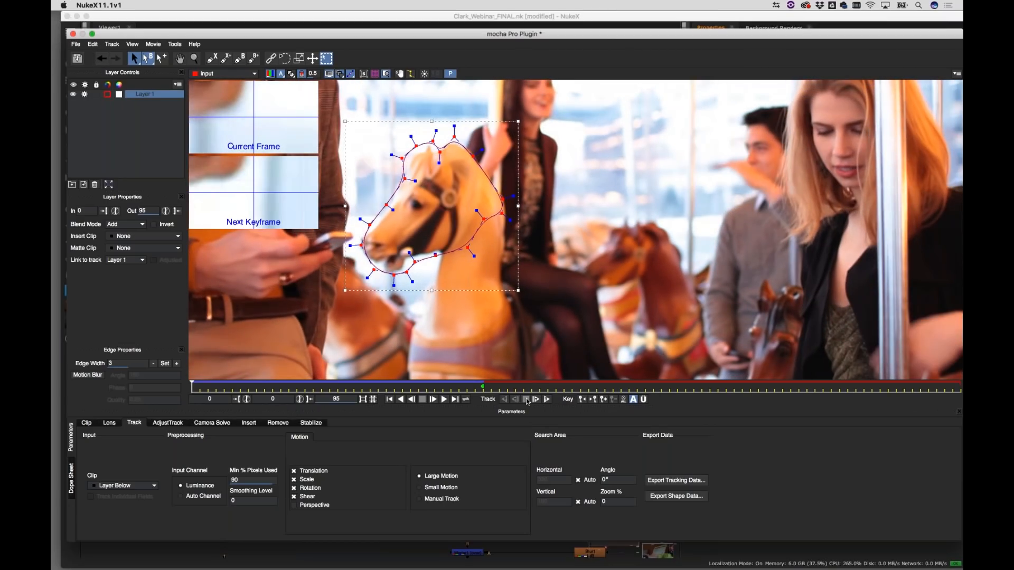
click(434, 400)
drag(432, 398, 481, 400)
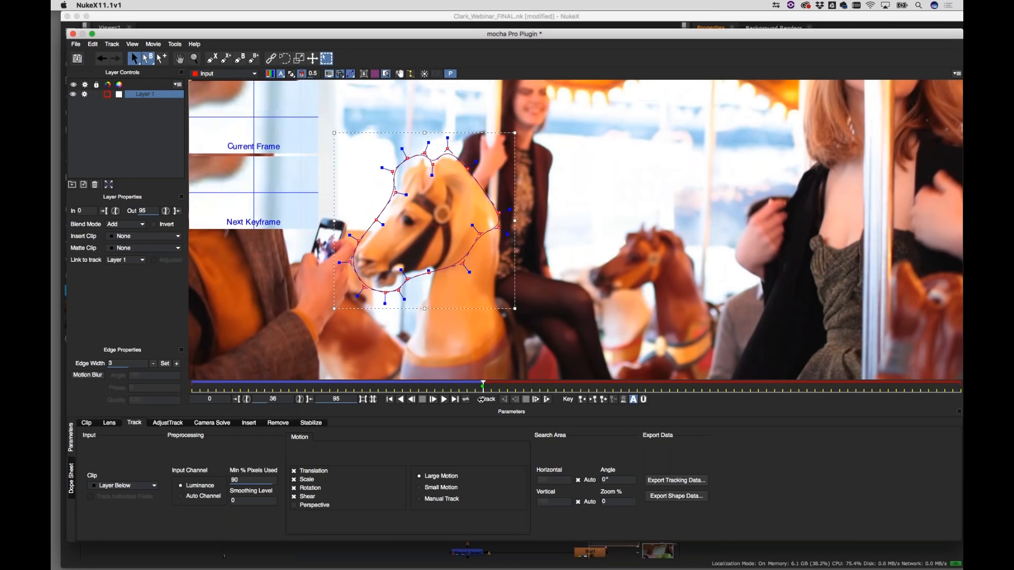
click(548, 399)
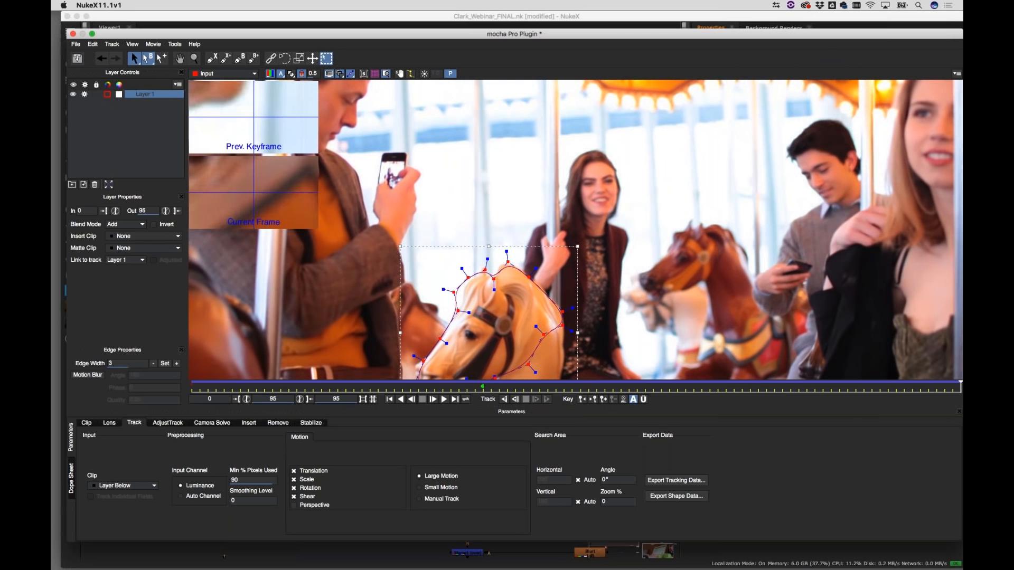
Examine how the tracked shape fits the horse's head at the clip's end and around frames 36 and 37
drag(577, 303, 615, 119)
key(x)
drag(628, 251, 622, 299)
drag(957, 387, 482, 388)
key(x)
drag(498, 178, 496, 184)
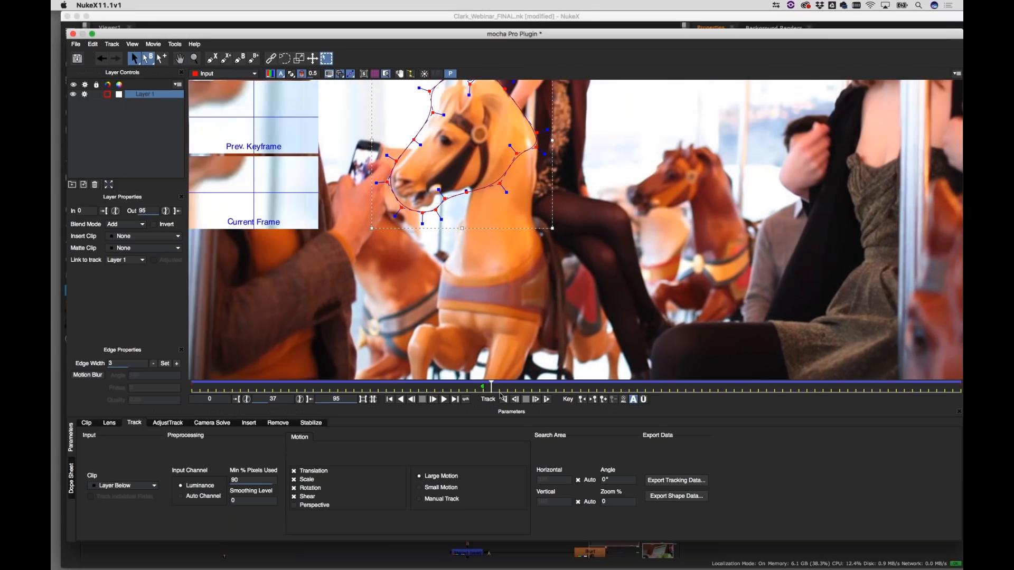
key(z)
drag(553, 227, 596, 227)
key(x)
drag(528, 211, 622, 324)
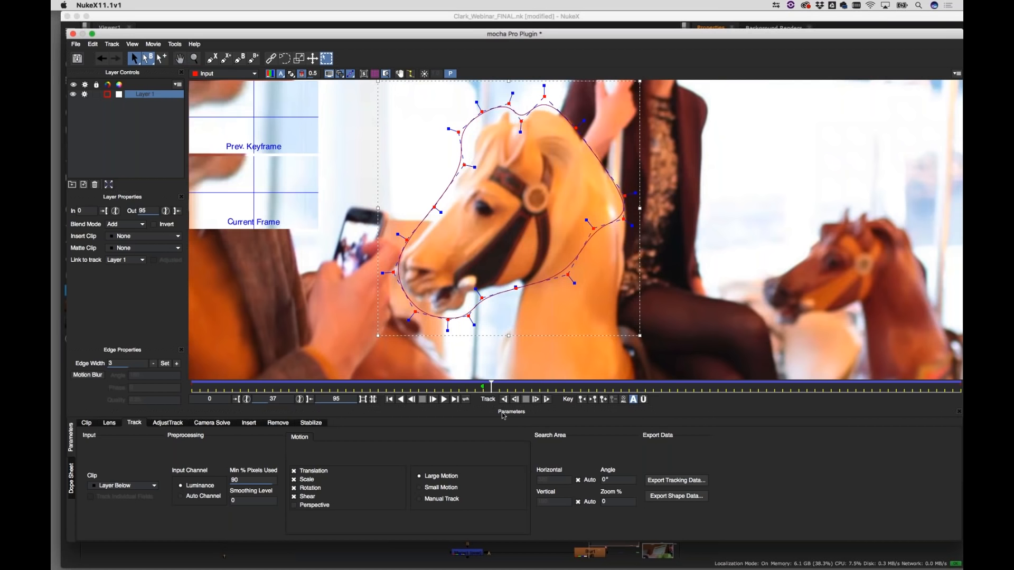
Check the blurred early frames, limit the motion to Translation only and retrack the layer forward from frame 20
drag(470, 388, 380, 409)
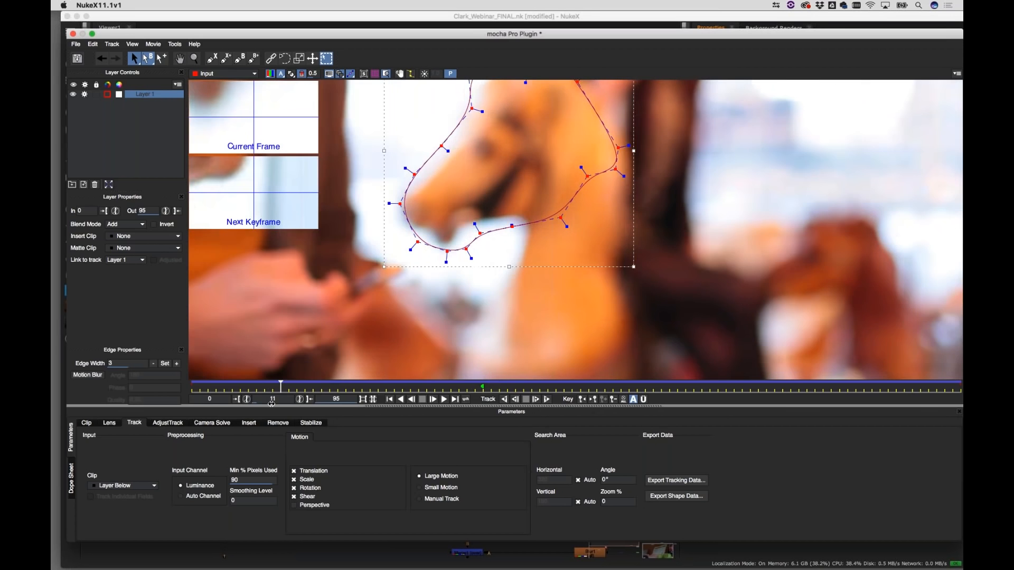
drag(457, 431, 357, 431)
key(x)
drag(544, 302, 539, 347)
key(x)
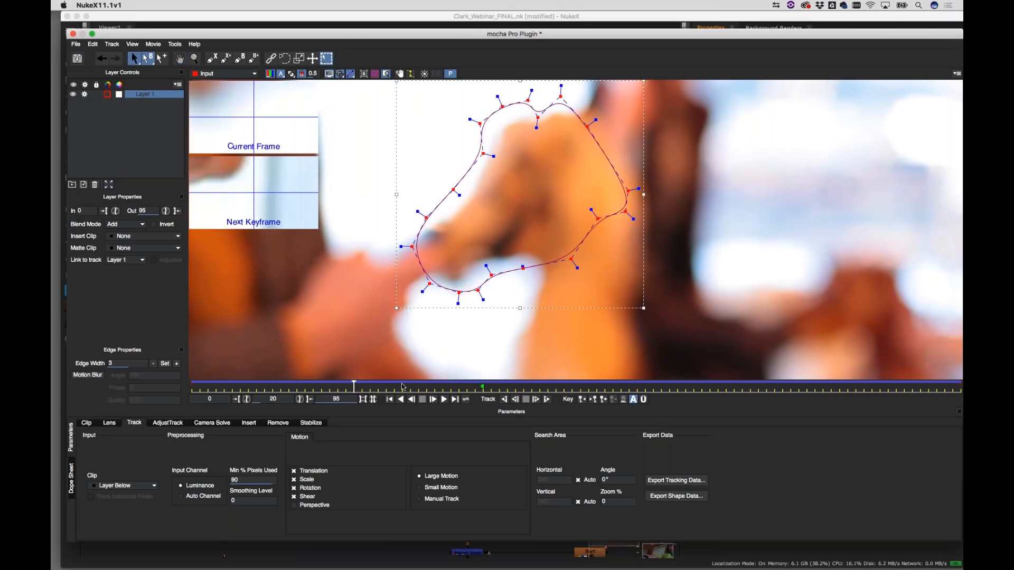
click(294, 481)
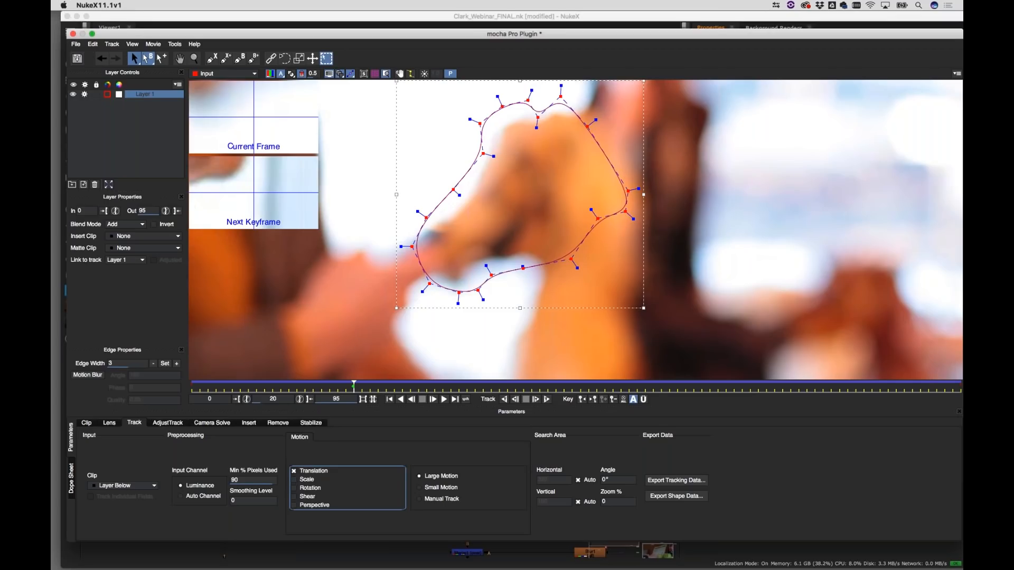
click(537, 399)
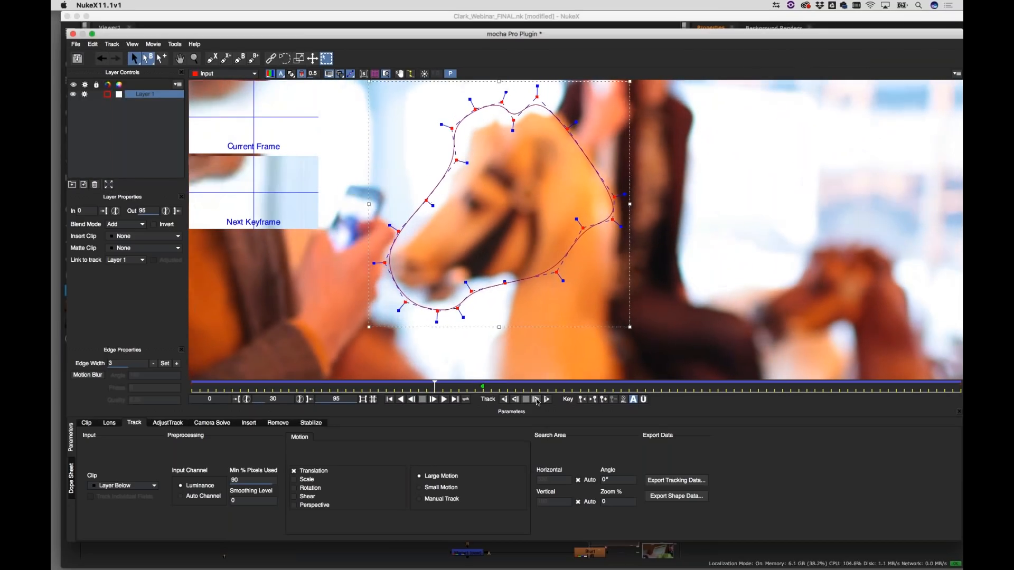
Review the retracked shape between frames 14 and 36, ending on frame 36
key(z)
drag(717, 286, 717, 322)
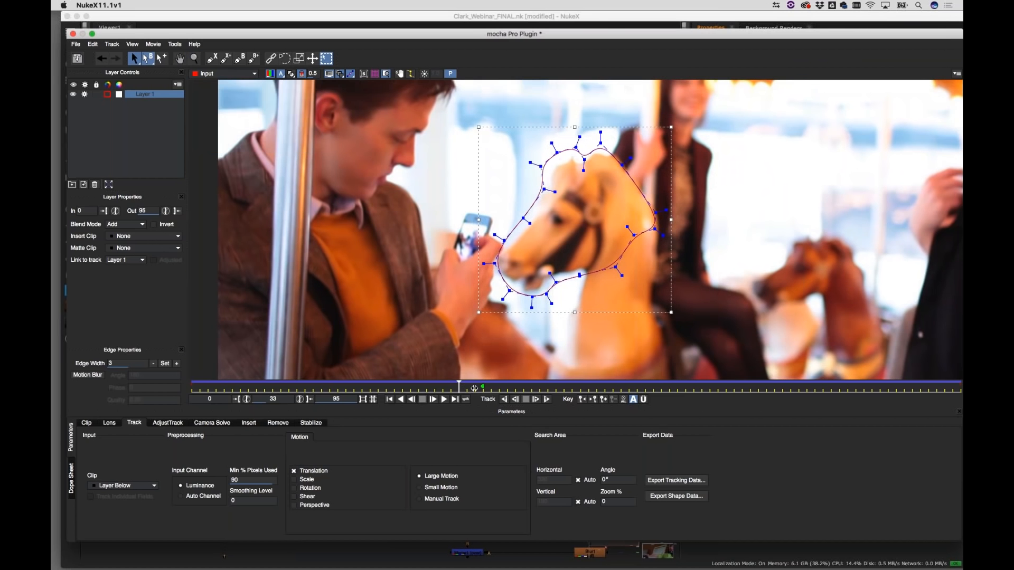
drag(444, 388, 305, 386)
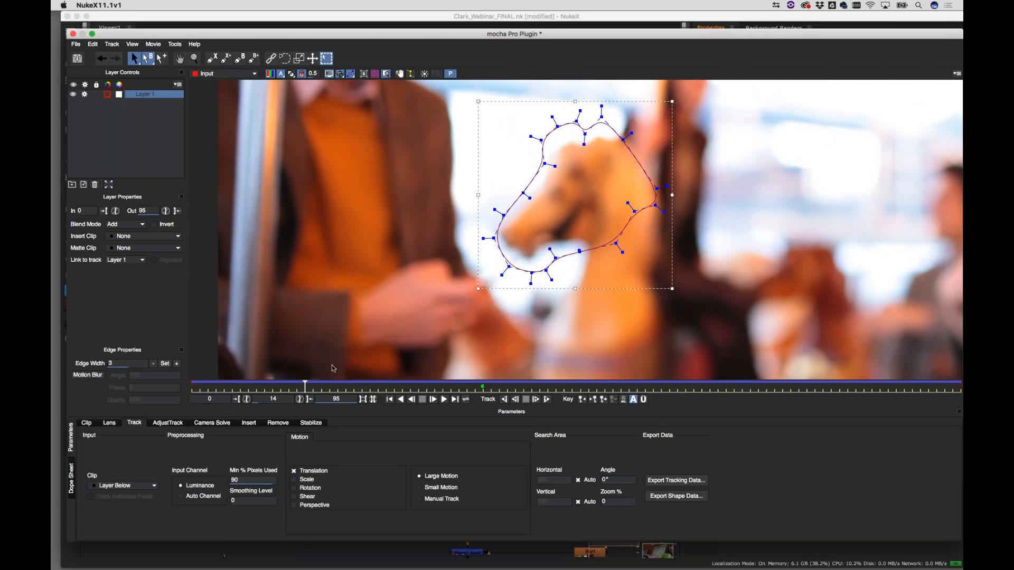
drag(349, 390, 483, 390)
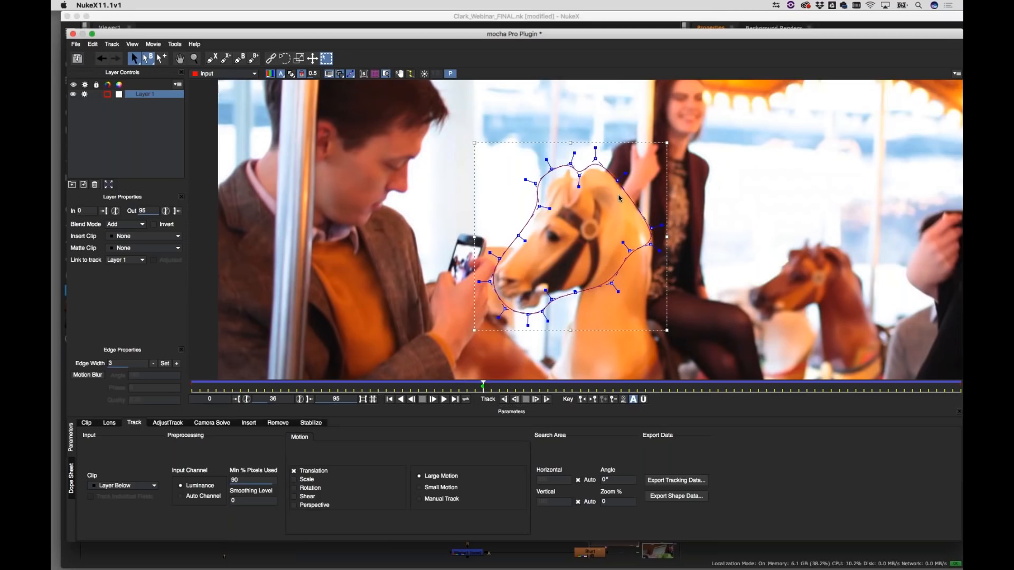
Tighten the spline points around the horse's ear and the crown of its head on frame 36
key(z)
drag(699, 244, 839, 199)
key(x)
drag(585, 142, 576, 153)
drag(611, 114, 610, 121)
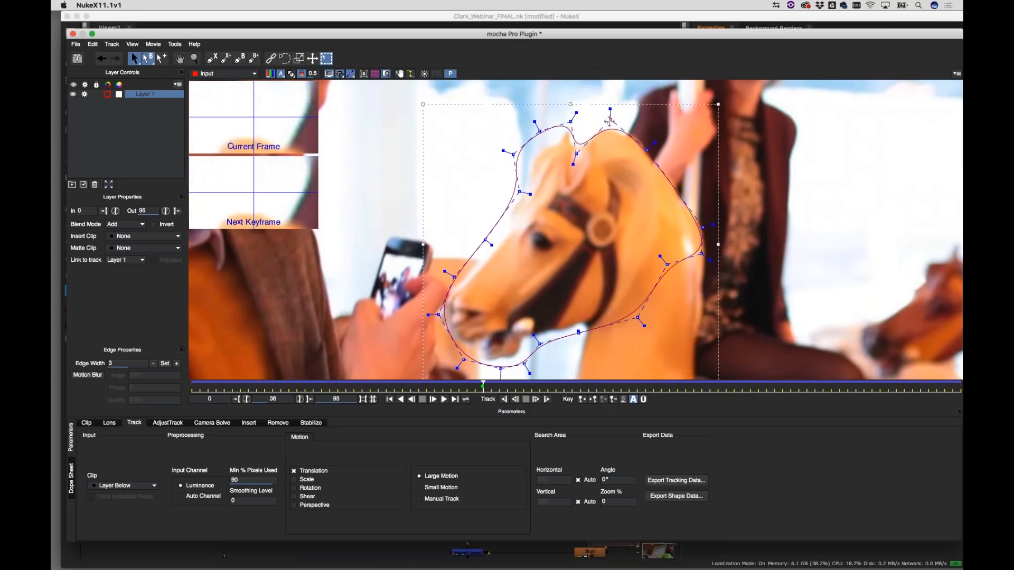
drag(540, 131, 557, 145)
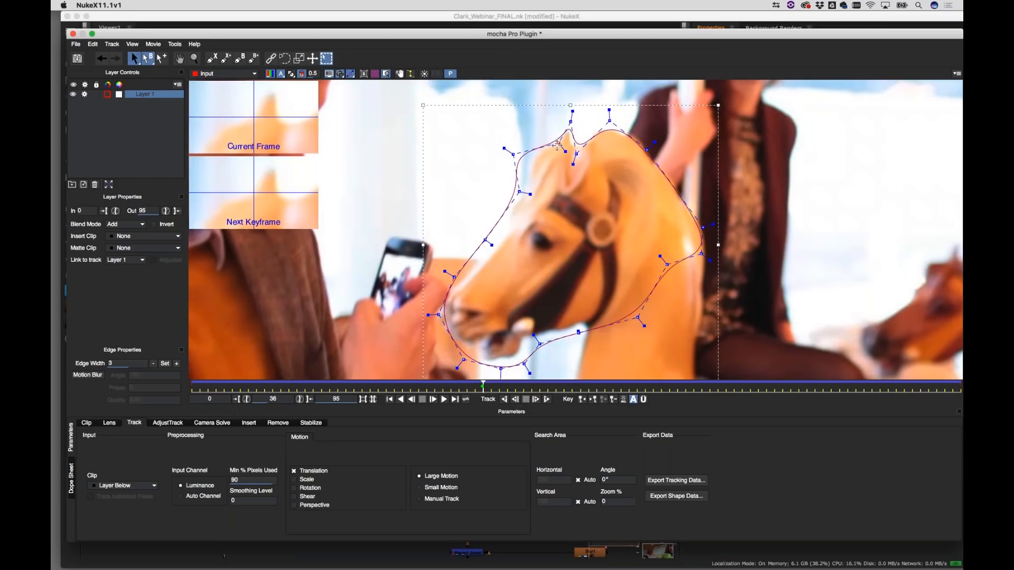
click(569, 123)
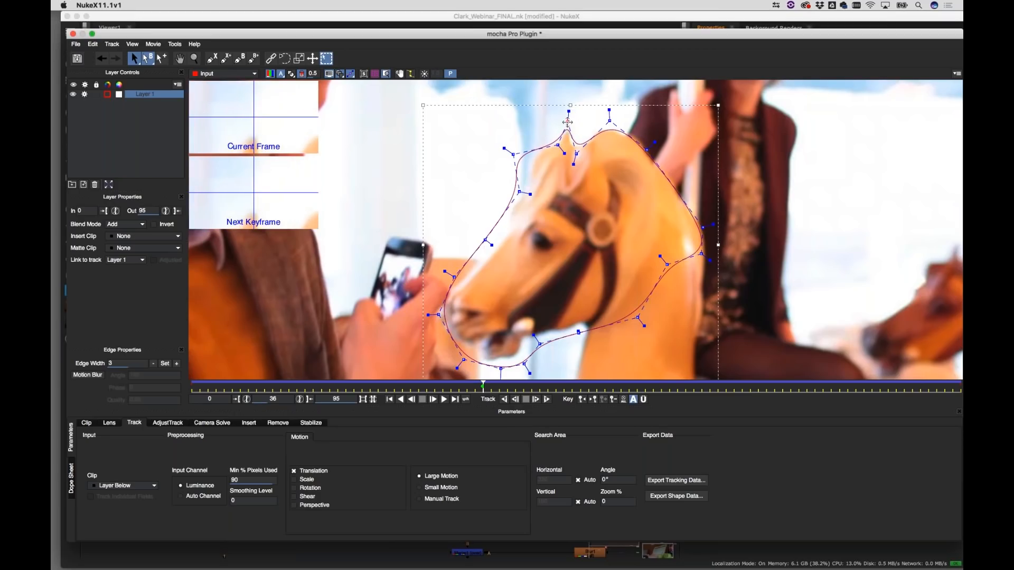
Pull the forehead and nose-bridge points in to the horse's outline on frame 36
drag(513, 155, 530, 154)
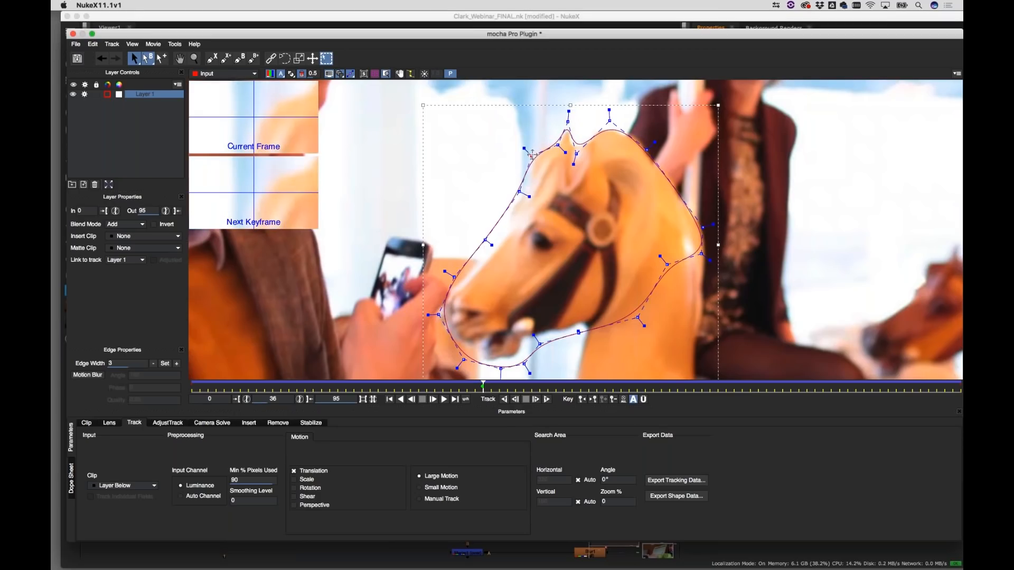
drag(521, 191, 530, 190)
drag(484, 238, 511, 236)
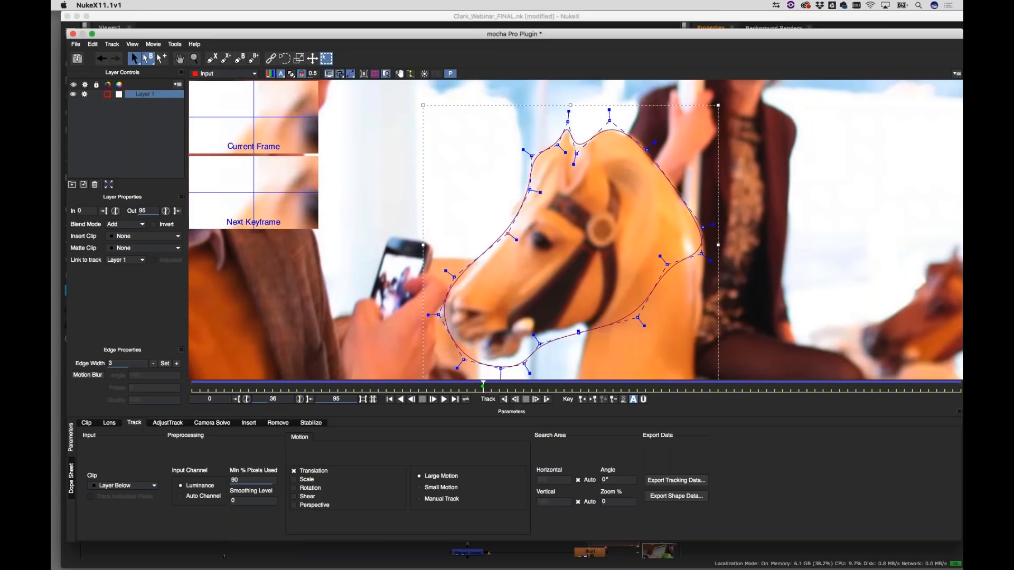
Fit the jaw, chin and muzzle points to the horse's outline on frame 36
drag(486, 329, 580, 327)
drag(492, 364, 492, 360)
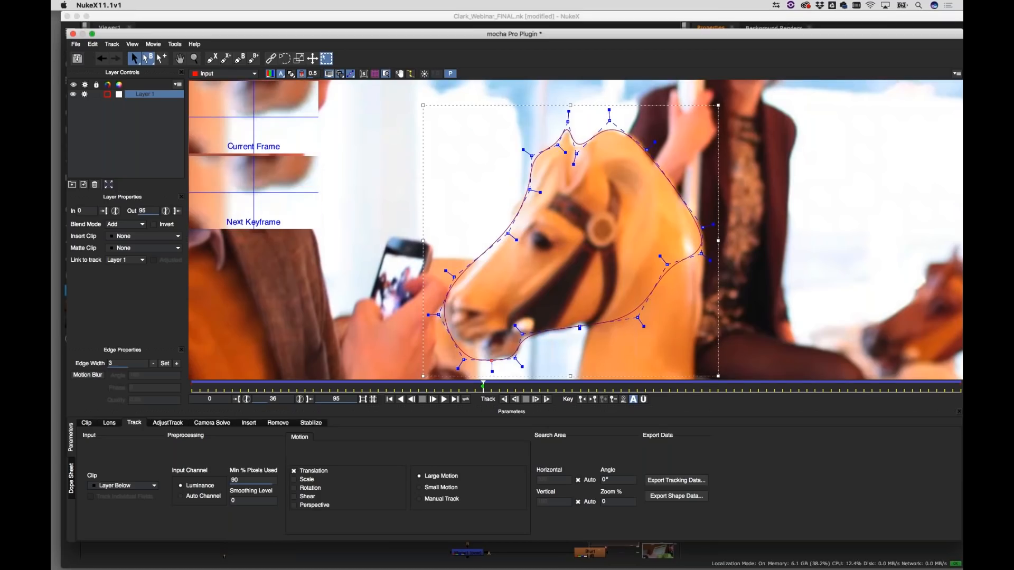
drag(438, 314, 432, 315)
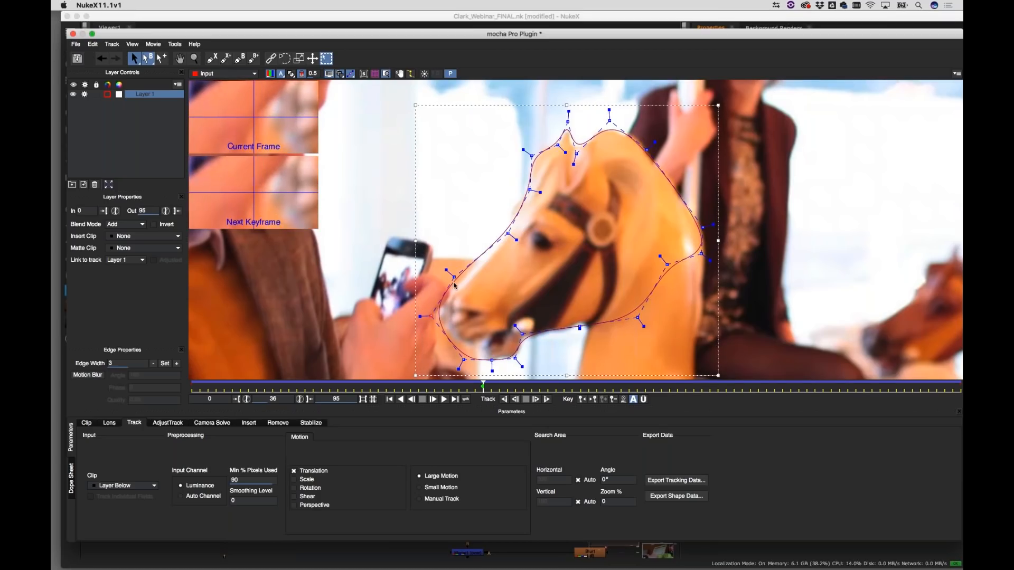
drag(454, 276, 458, 278)
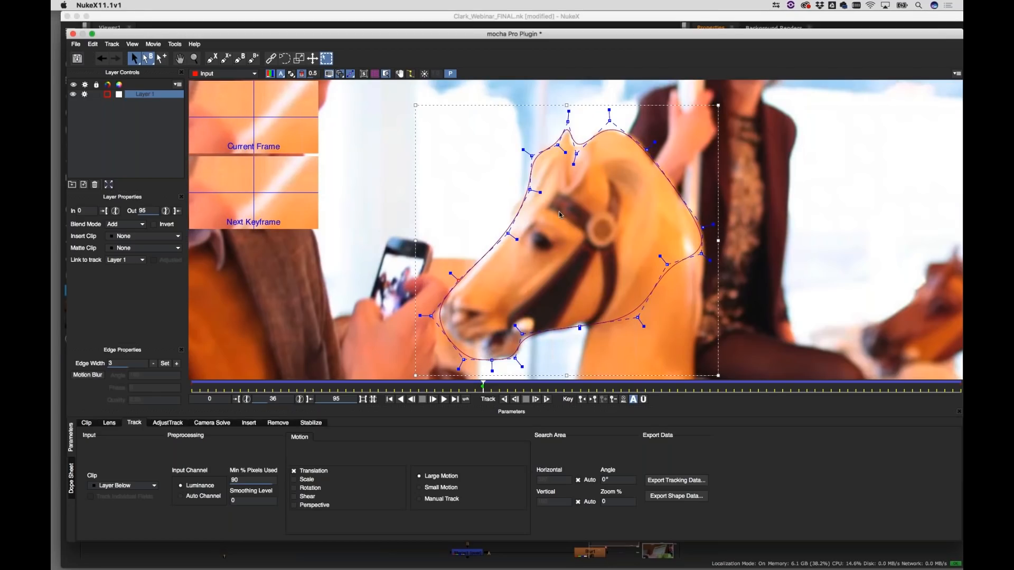
Add a spline point on the horse's forehead on frame 36 and move it slightly outward from the head
click(162, 58)
click(522, 211)
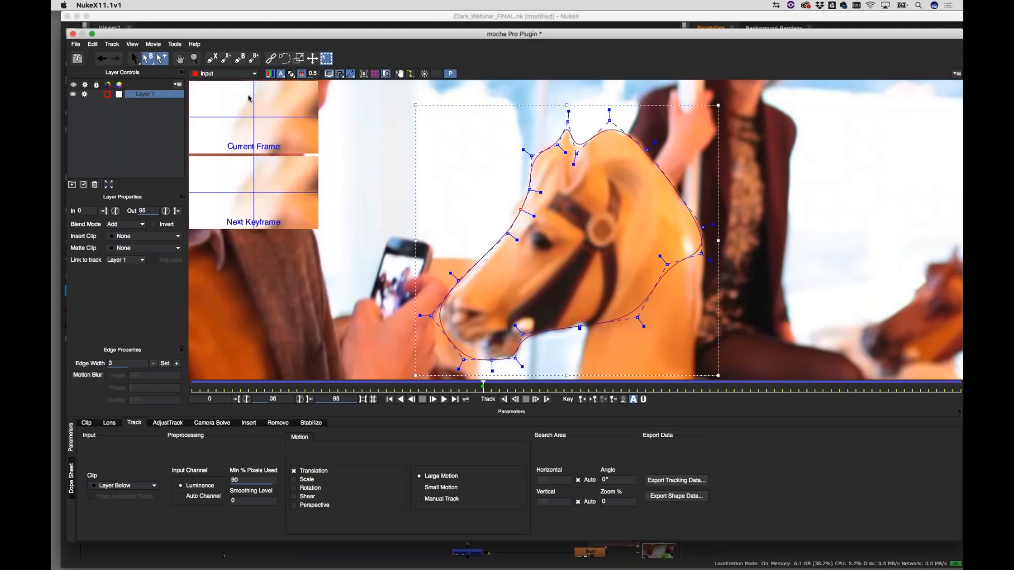
key(s)
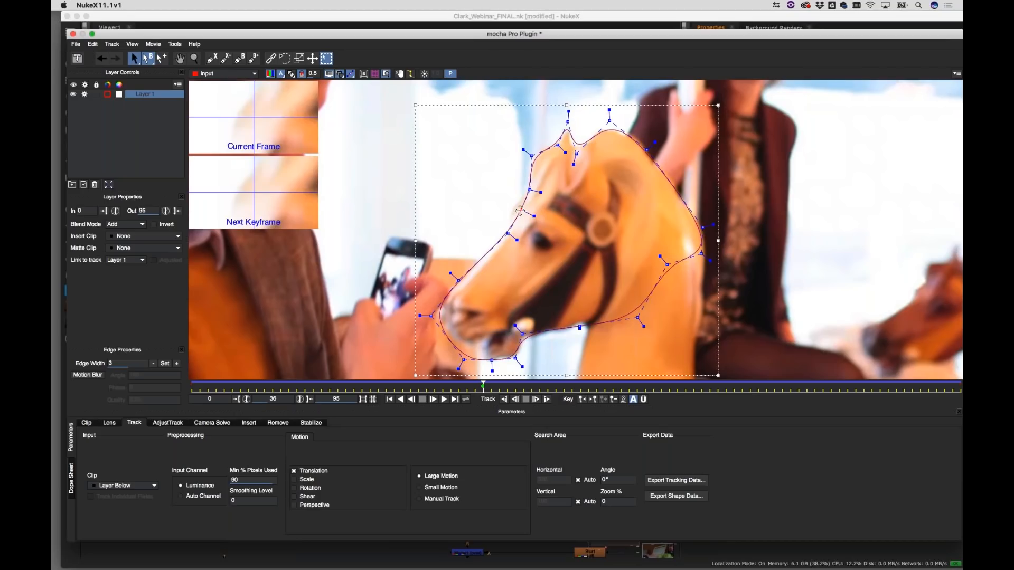
drag(521, 210, 510, 207)
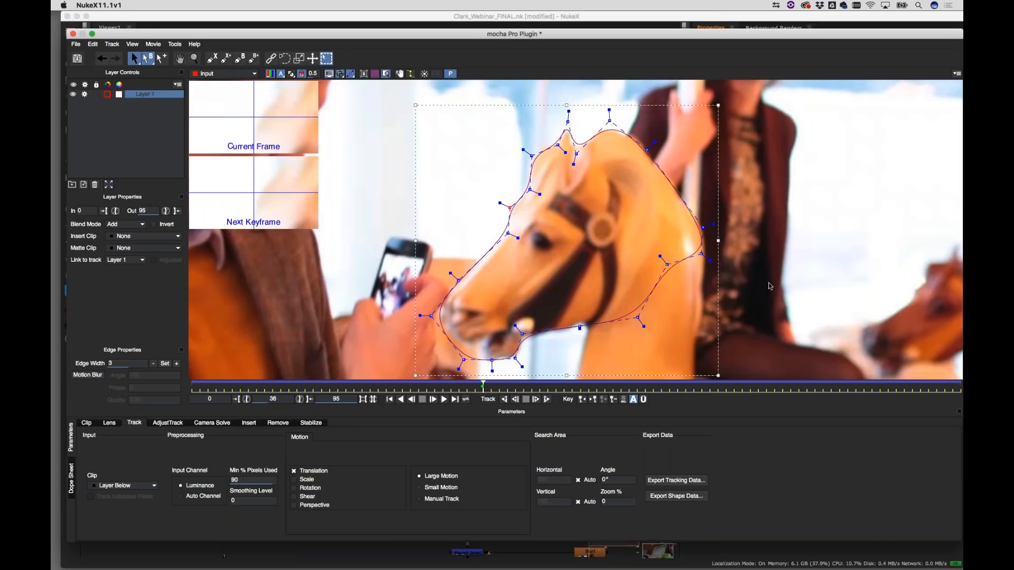
Go to frame 0 and adjust the shape's point on the upper forehead below the ear
key(z)
drag(779, 349, 675, 223)
key(x)
key(z)
key(x)
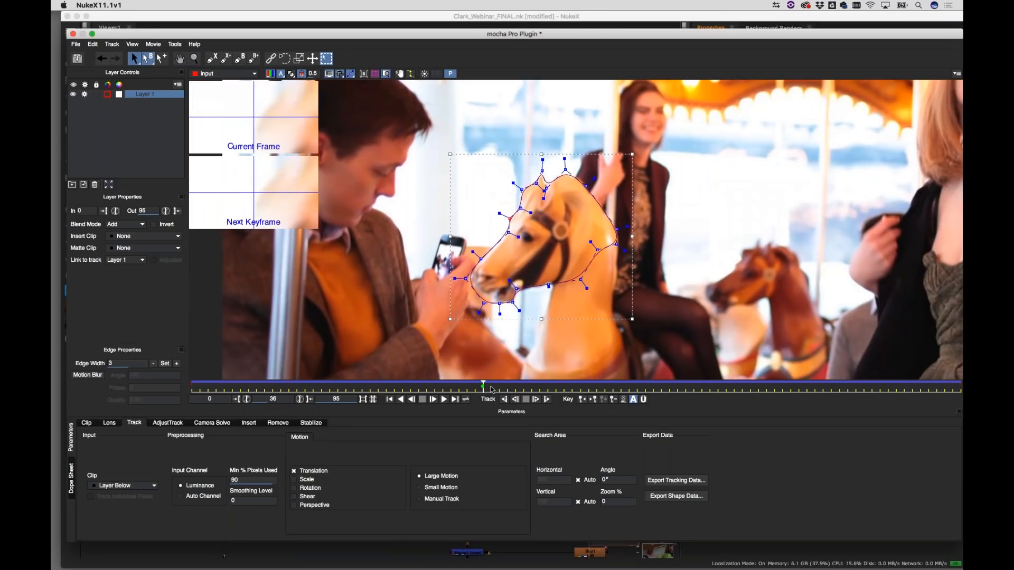
drag(491, 389, 189, 398)
key(z)
drag(584, 204, 629, 169)
drag(493, 93, 584, 165)
drag(563, 114, 591, 149)
drag(657, 219, 657, 247)
drag(488, 187, 492, 184)
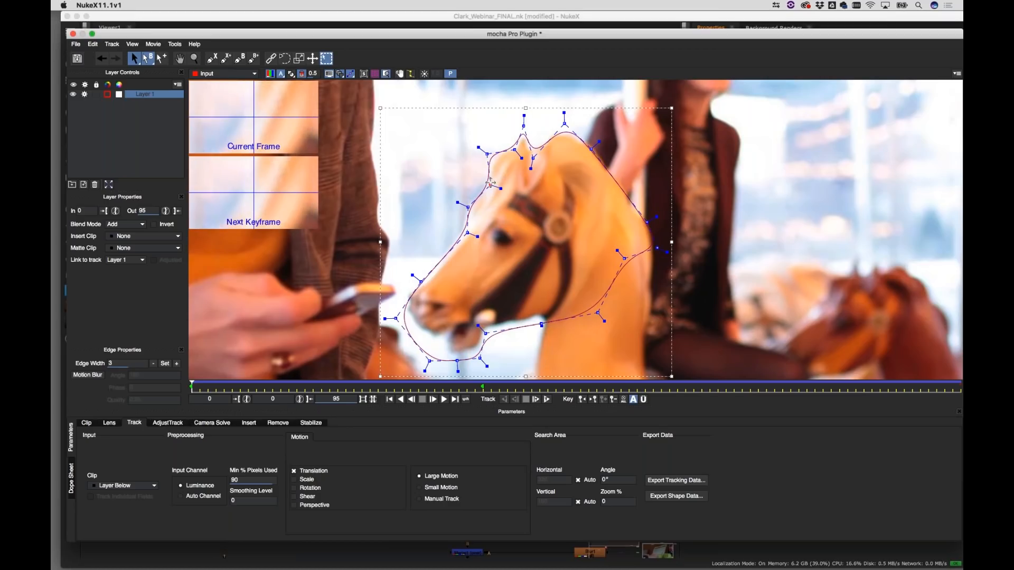
Fit the muzzle, chin and jaw points to the horse's outline on frame 0
drag(396, 318, 401, 301)
drag(403, 336, 433, 343)
click(496, 355)
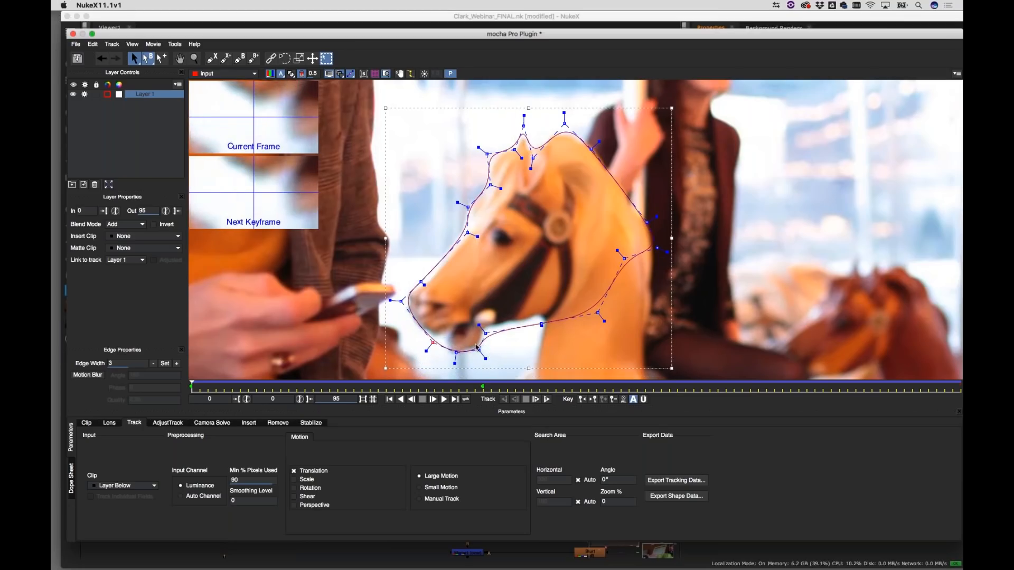
drag(542, 324, 540, 312)
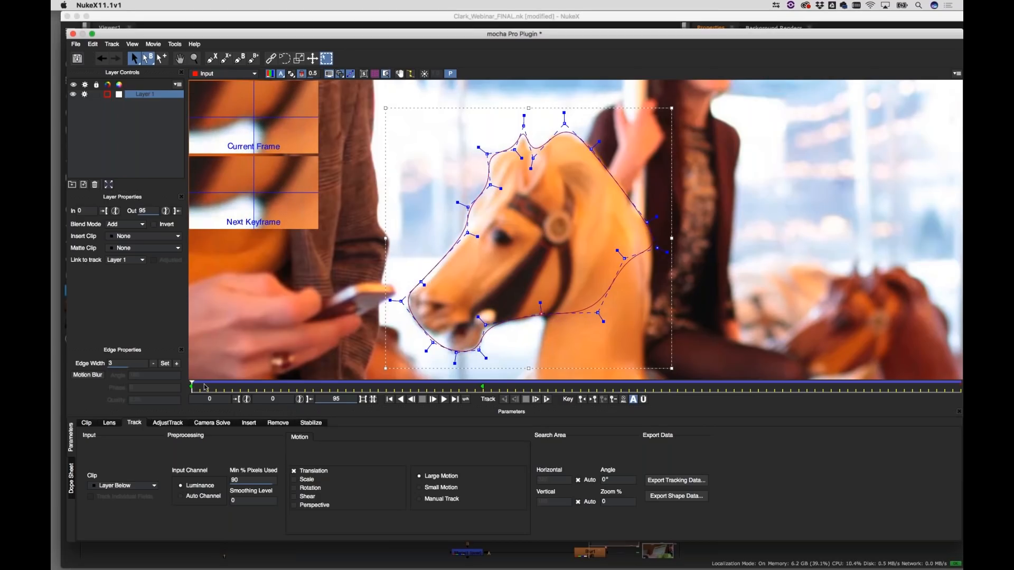
On the blurred frame 20, fit the crown, ear, forehead and nose-bridge points to the horse's soft outline
drag(195, 390, 348, 404)
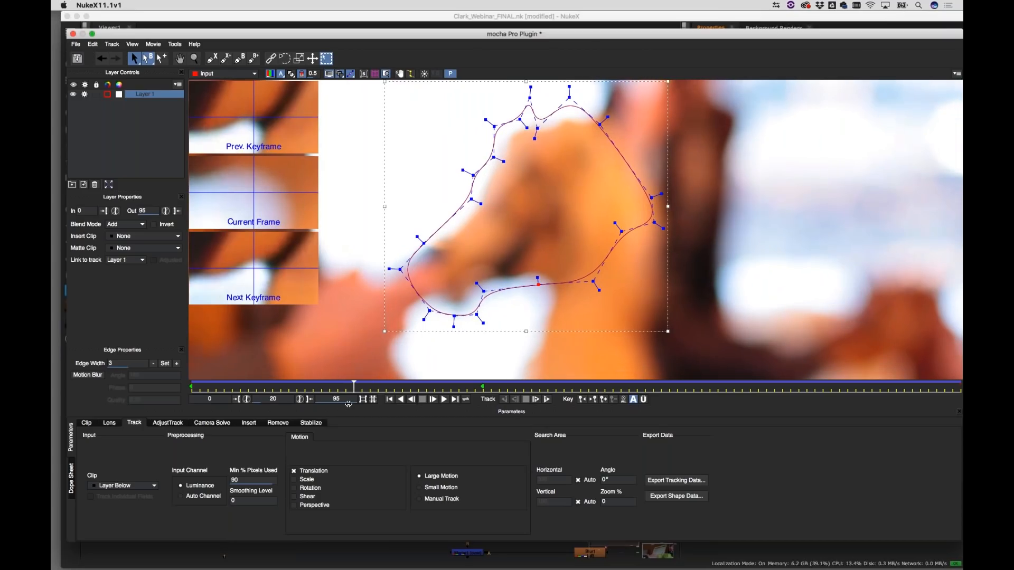
drag(580, 153, 575, 197)
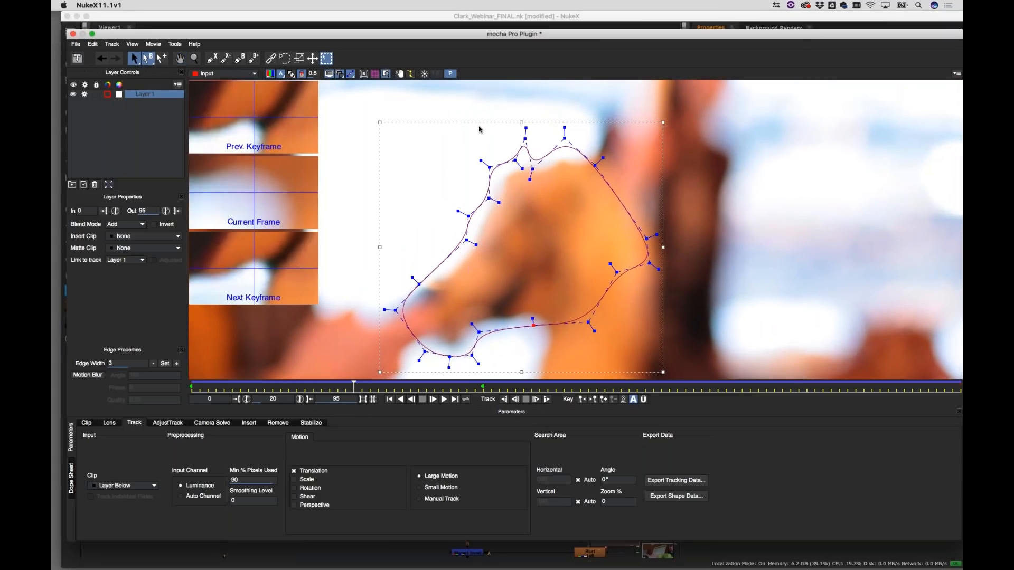
drag(636, 240, 623, 224)
drag(592, 166, 597, 177)
click(531, 150)
drag(530, 149, 531, 156)
drag(468, 242, 474, 253)
drag(422, 280, 437, 279)
Raise the chin and jaw points to match the horse's blurred lower outline on frame 20
drag(411, 342, 499, 384)
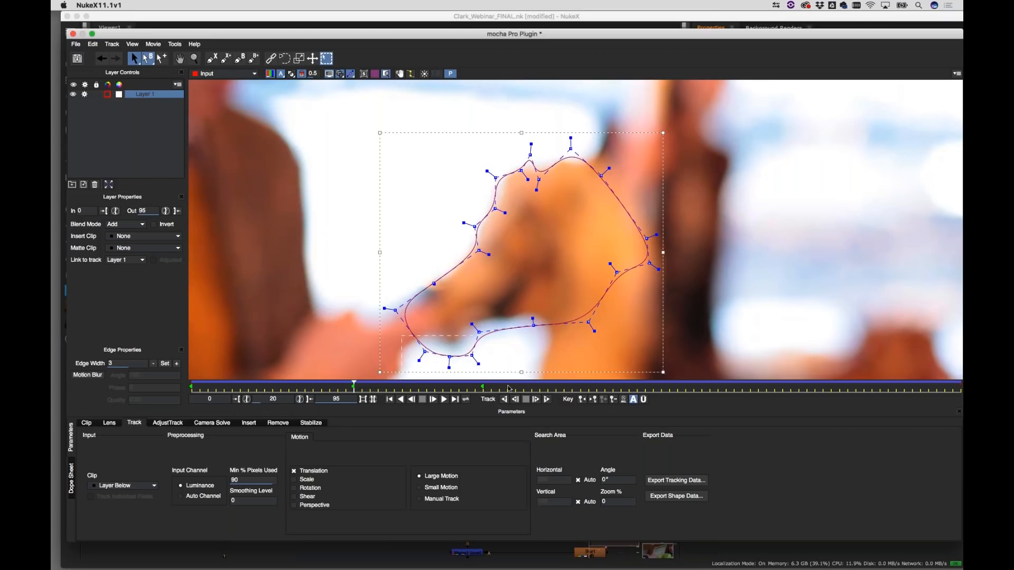
click(473, 312)
drag(416, 381, 471, 336)
click(535, 318)
drag(535, 318, 536, 315)
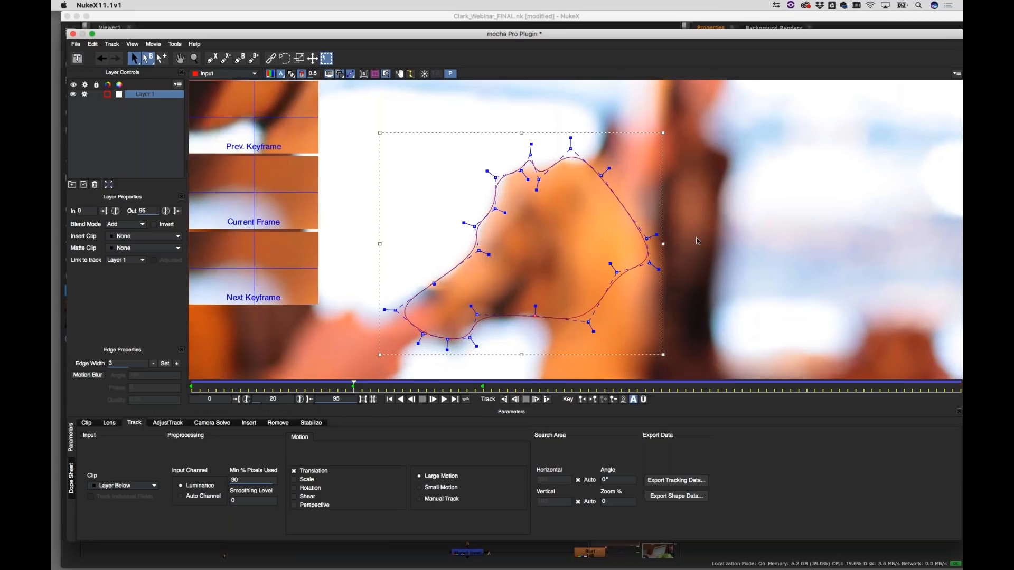
Examine how the shape fits the horse's head from frame 20 to frame 59
scroll(711, 237, down, 1)
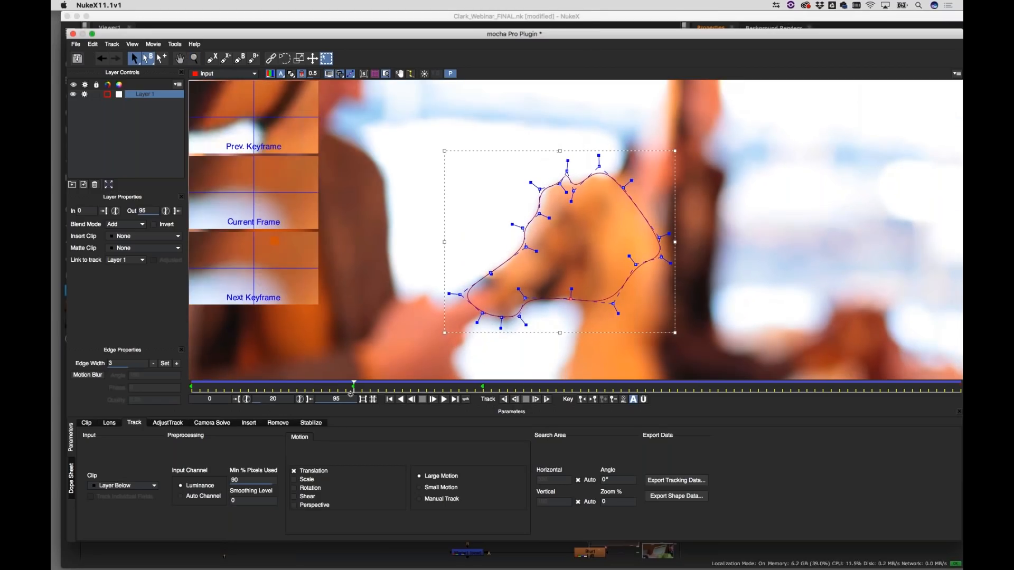
drag(369, 388, 670, 392)
key(z)
drag(811, 212, 758, 237)
key(x)
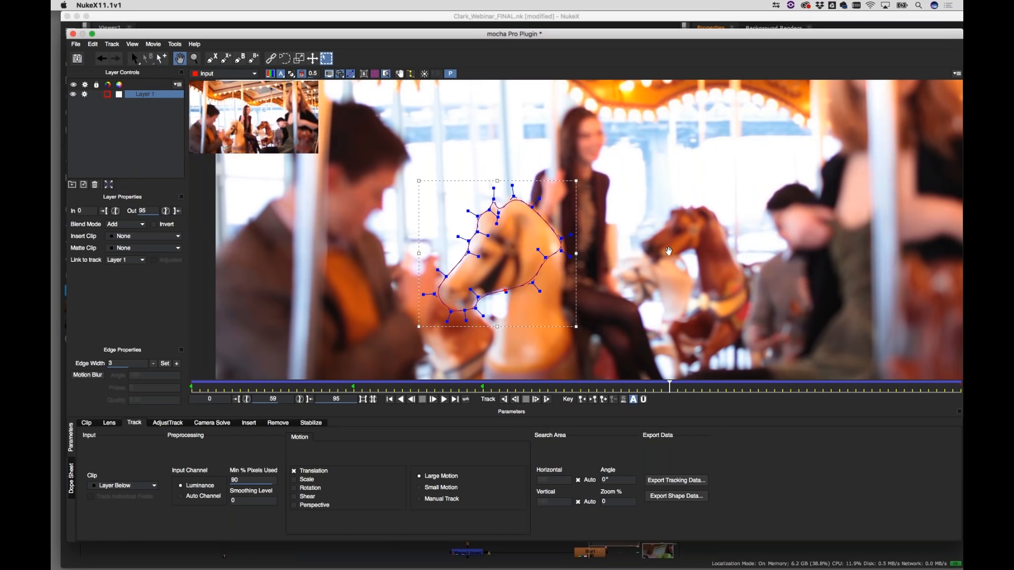
drag(674, 246, 645, 227)
key(z)
key(x)
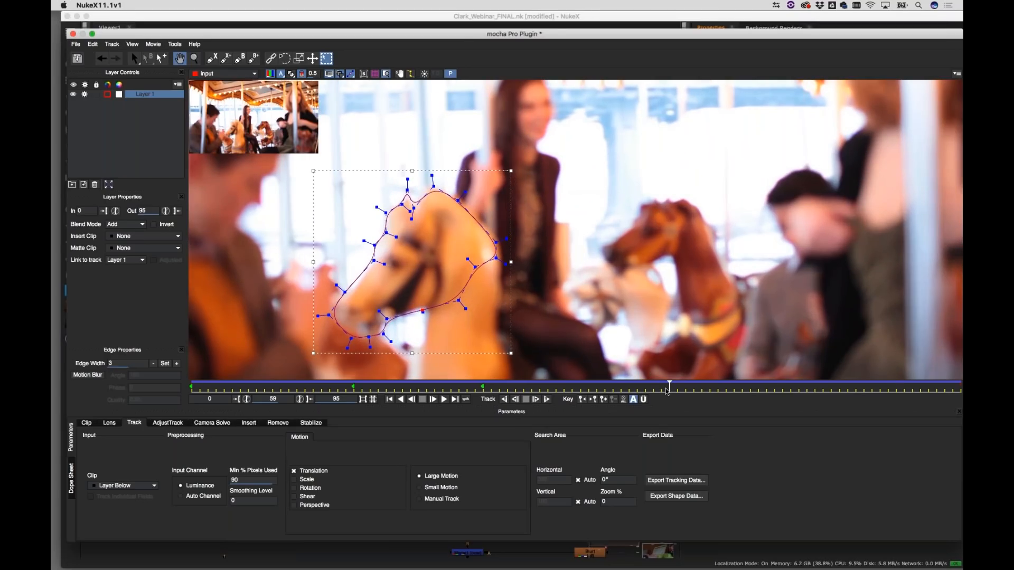
On frame 95, fit the crown, ear and forehead points to the horse's outline
drag(669, 387, 961, 388)
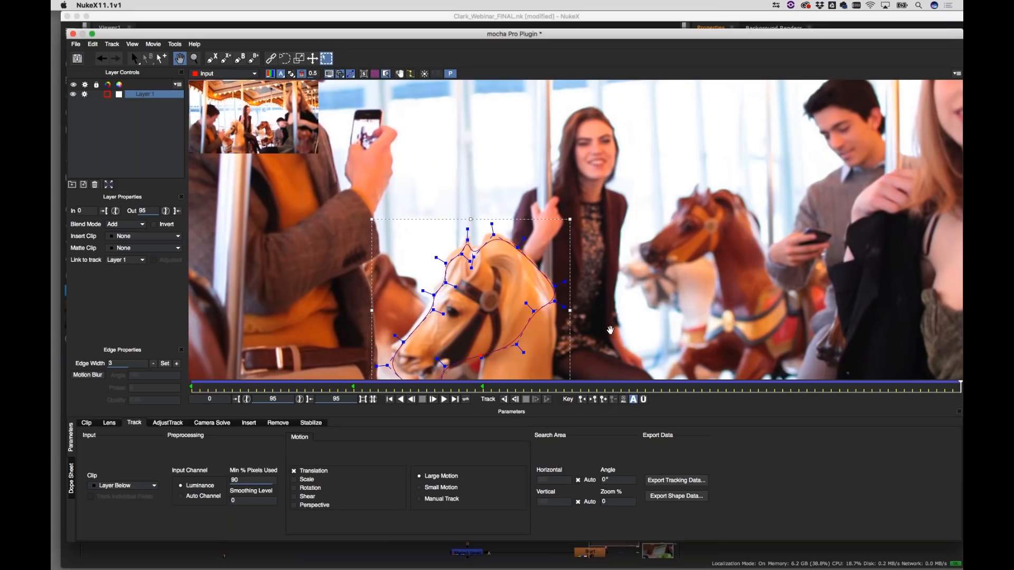
drag(579, 341, 697, 229)
key(z)
key(x)
drag(722, 261, 792, 394)
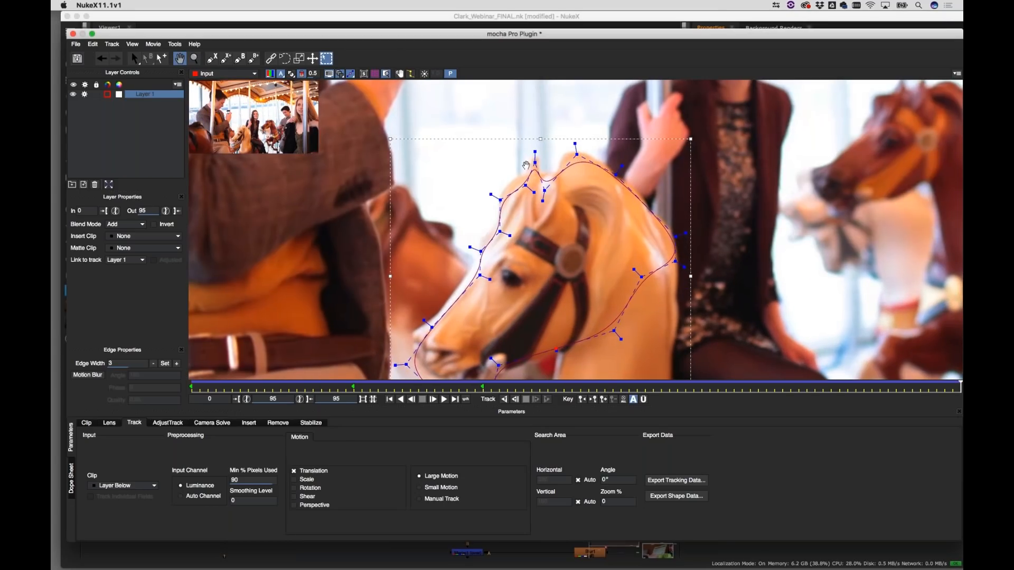
click(134, 58)
drag(613, 206, 613, 205)
drag(575, 151, 571, 138)
click(602, 141)
drag(540, 180, 549, 187)
drag(531, 149, 533, 145)
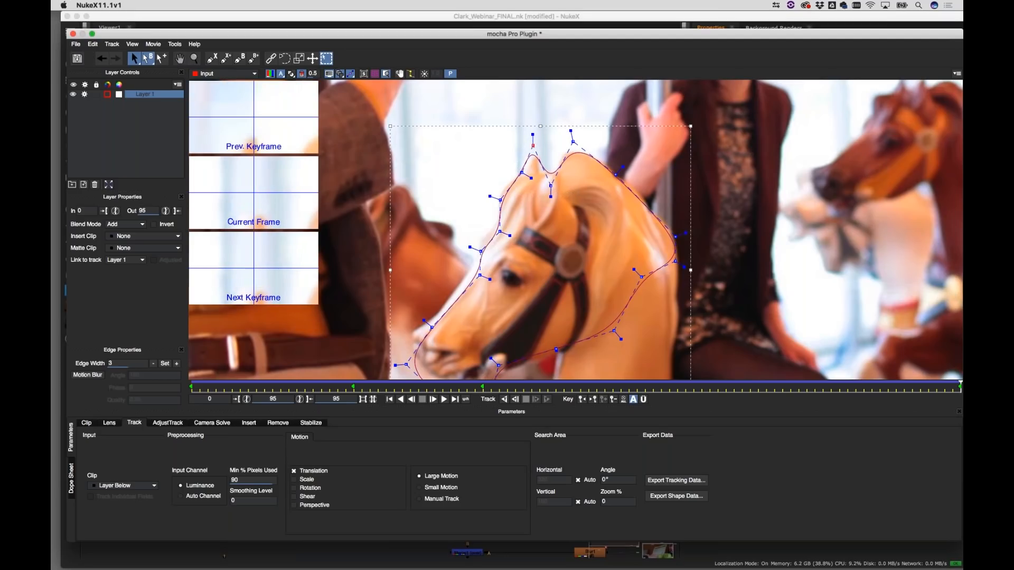
drag(500, 200, 491, 192)
drag(499, 232, 477, 243)
Fit the muzzle, chin and jaw points to the horse's outline on frame 95
key(x)
drag(547, 279, 546, 247)
key(x)
drag(545, 210, 548, 165)
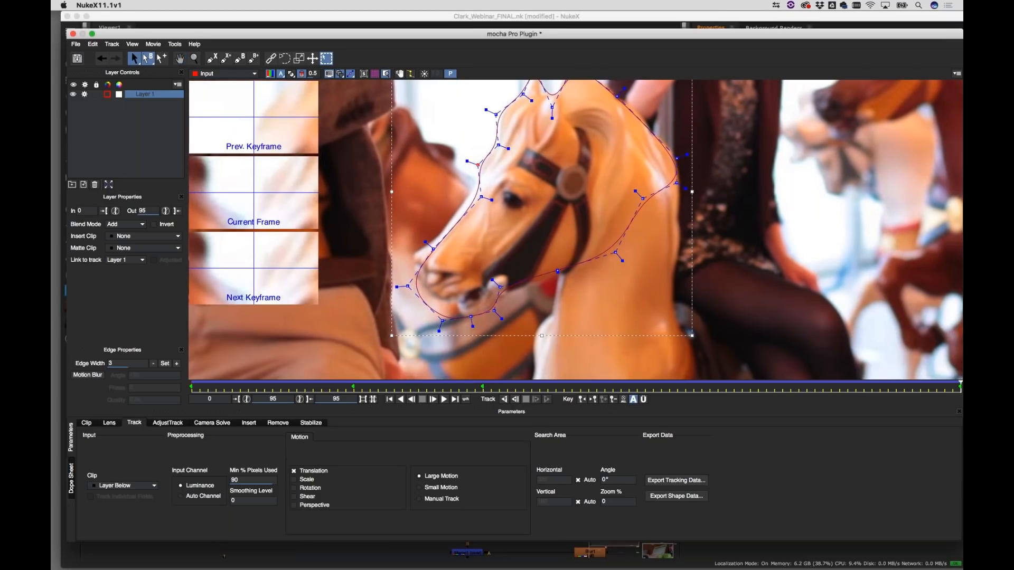
drag(408, 286, 407, 266)
drag(443, 320, 507, 292)
On frame 64, fit the muzzle, chin and jaw points to the horse's blurred outline
key(z)
drag(820, 231, 826, 322)
key(x)
drag(769, 244, 691, 284)
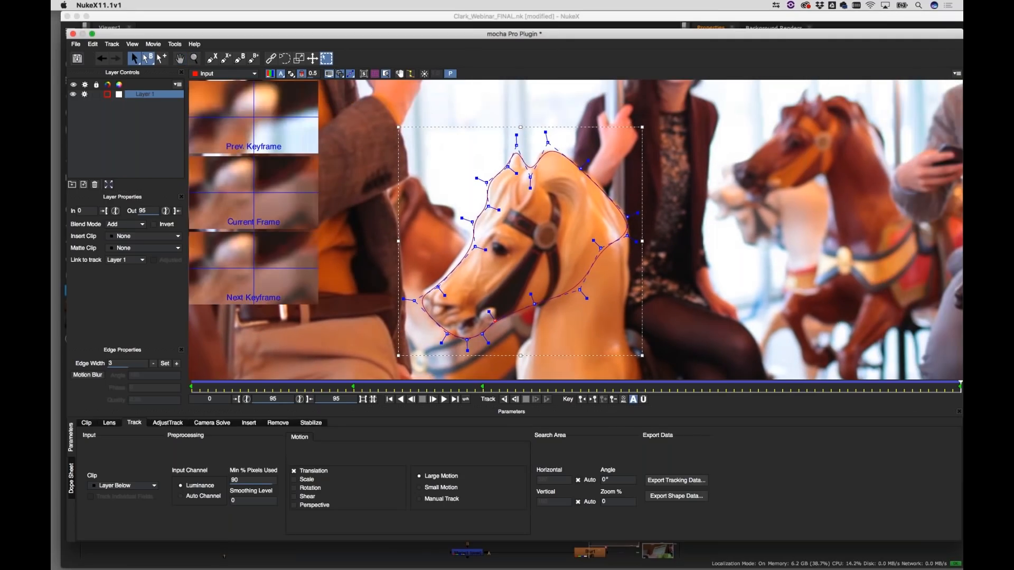
drag(960, 387, 710, 386)
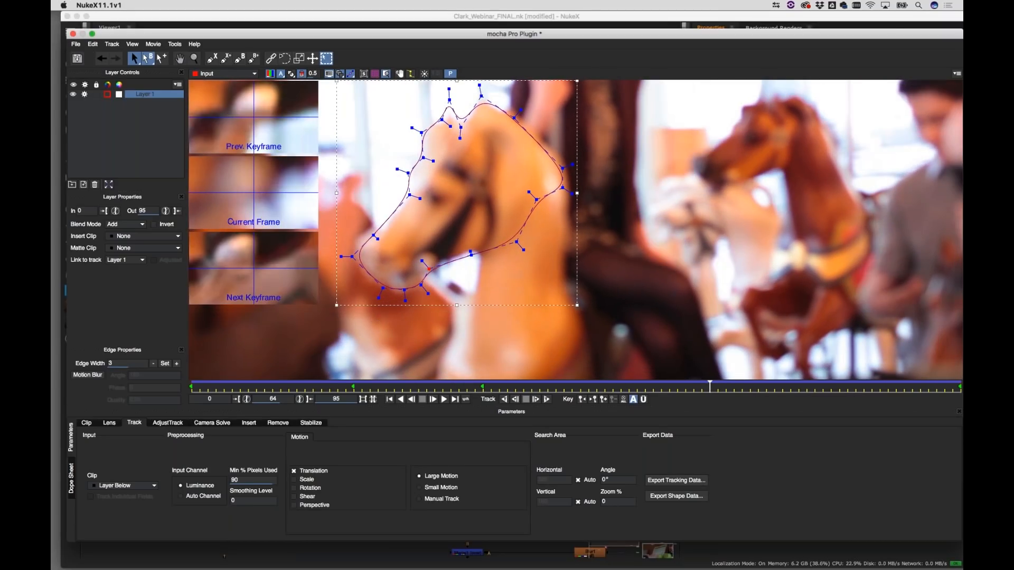
drag(351, 256, 372, 231)
drag(383, 289, 423, 288)
drag(428, 269, 470, 252)
Adjust the ear and crown points to follow the top of the horse's head on frame 64
drag(473, 180, 490, 226)
drag(434, 112, 514, 187)
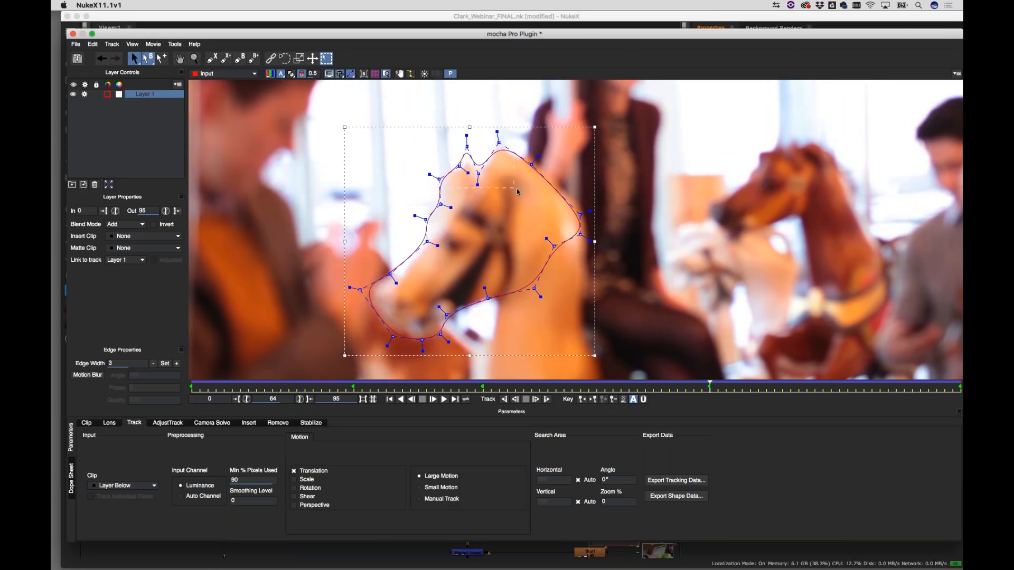
click(445, 121)
drag(489, 197, 481, 177)
click(568, 113)
drag(499, 143, 498, 137)
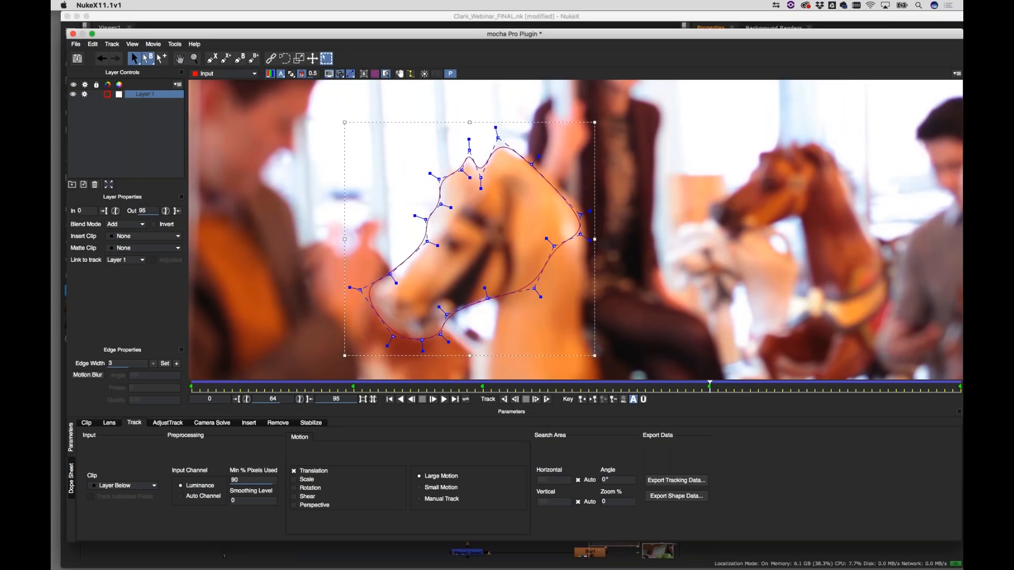
On frame 80, move the nose-bridge and forehead points slightly outward to the horse's blurred edge
drag(711, 387, 842, 387)
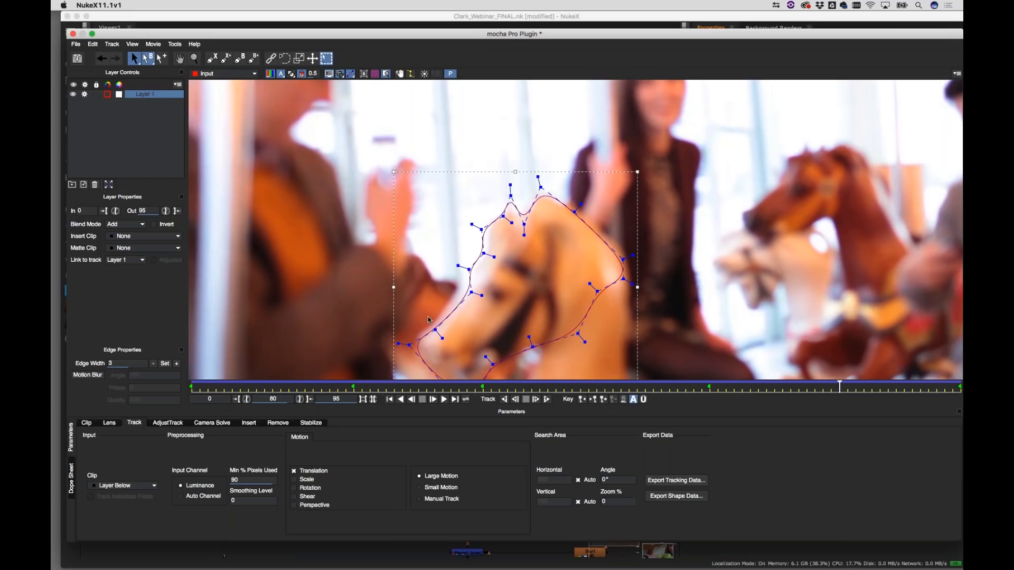
drag(435, 330, 431, 326)
drag(471, 292, 461, 287)
Refine the nose-bridge and muzzle points on frame 95, then return to frame 37
key(z)
drag(762, 184, 730, 220)
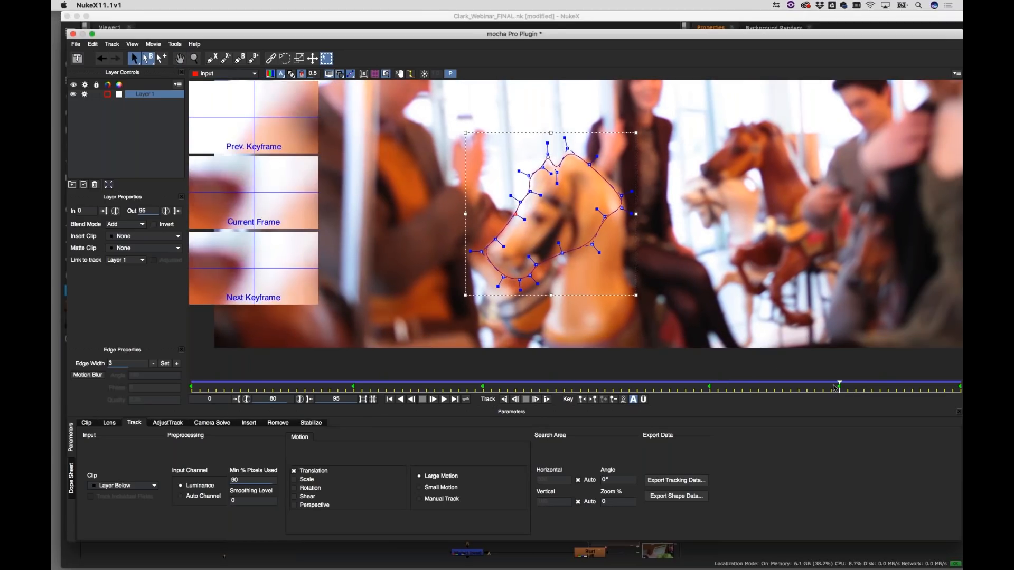
drag(856, 388, 961, 382)
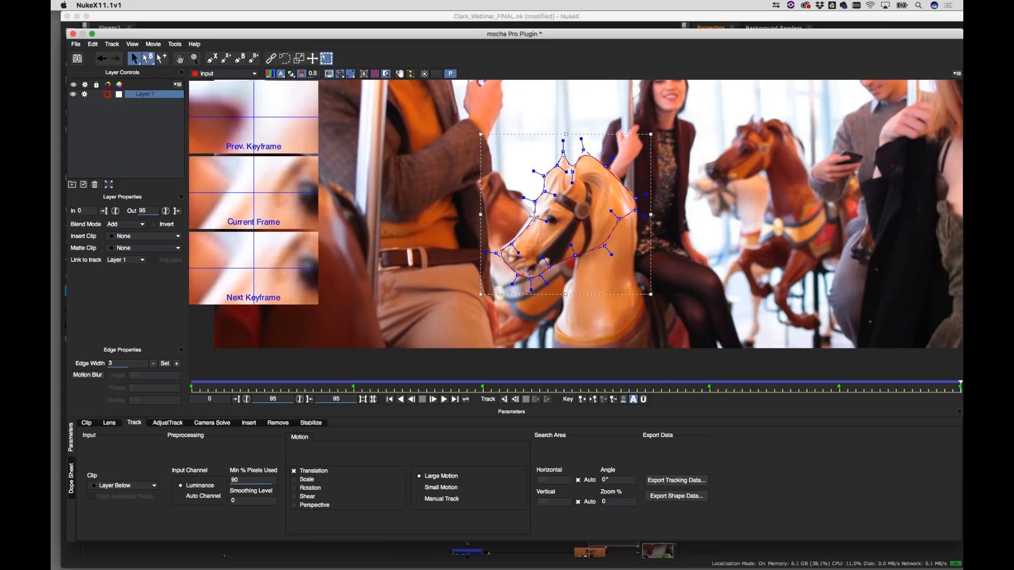
drag(512, 244, 494, 252)
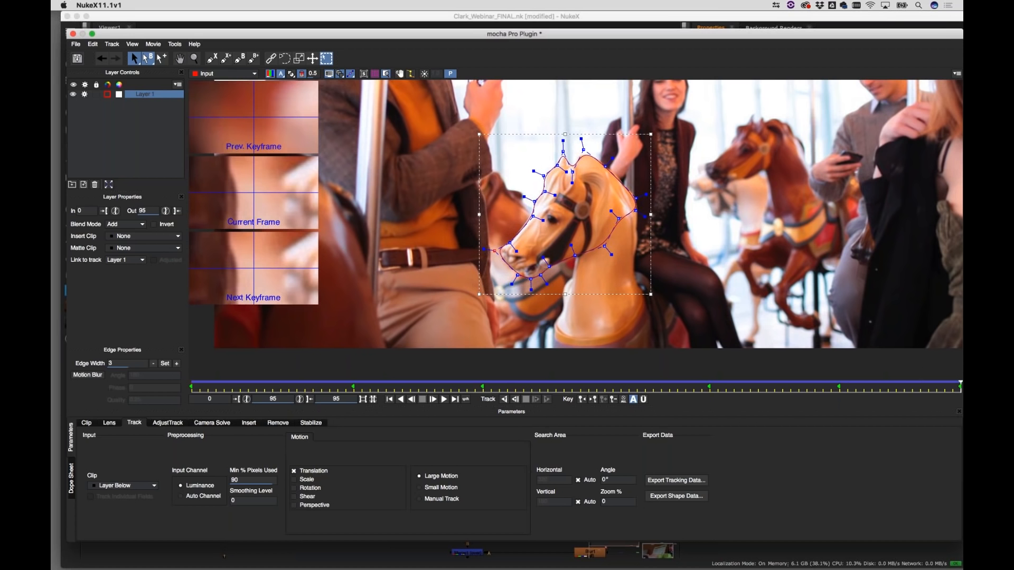
drag(925, 394, 492, 387)
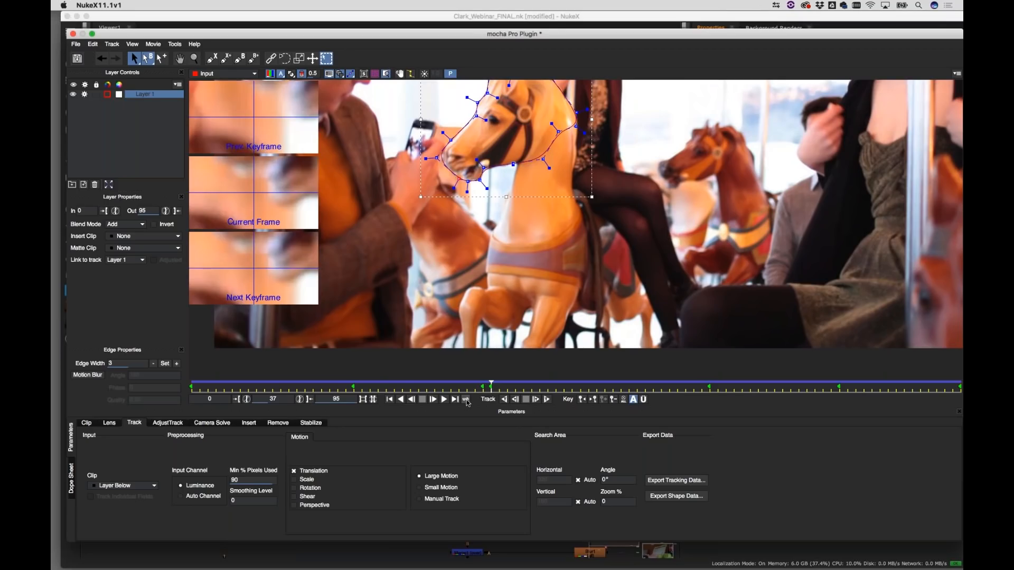
Nudge the chin point to the horse's outline on frame 36 and delete the shape keyframe on frame 37
key(Left)
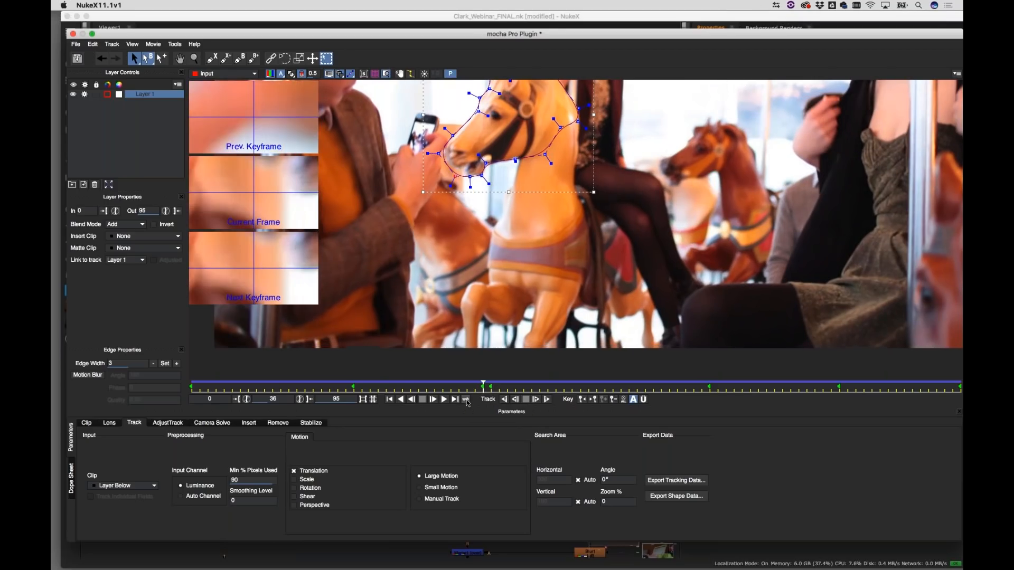
drag(630, 243, 635, 310)
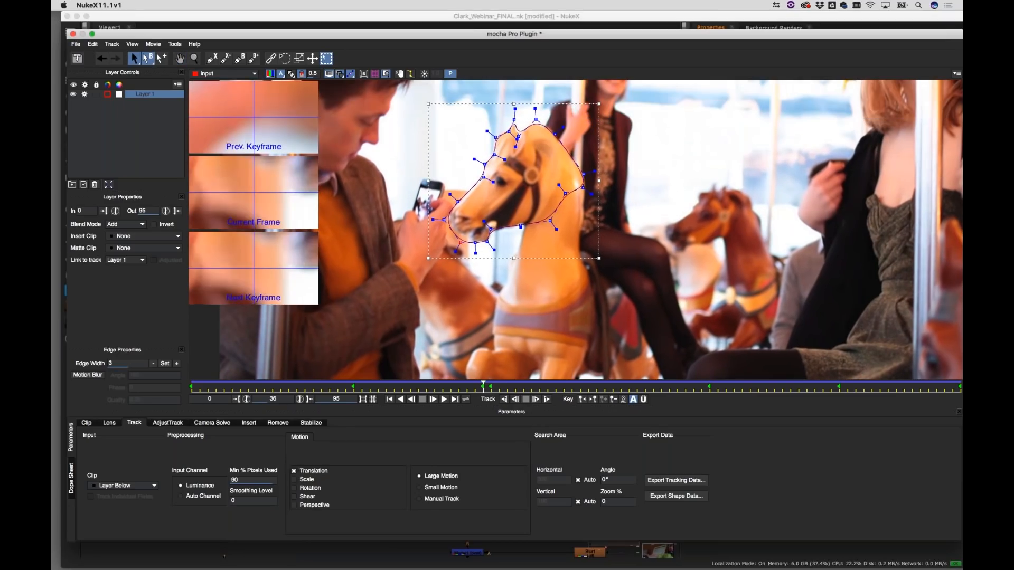
drag(459, 242, 461, 240)
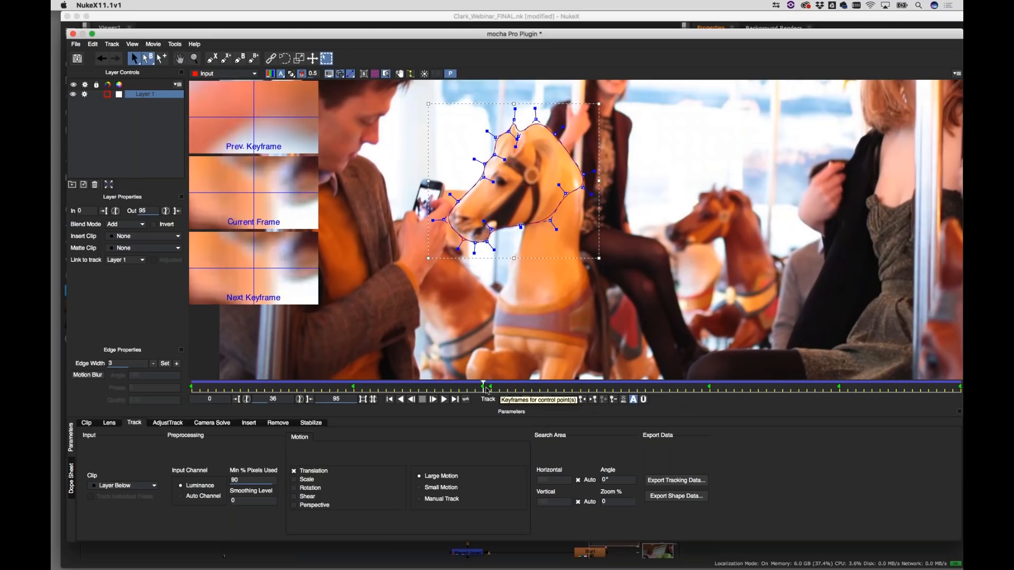
drag(486, 387, 491, 386)
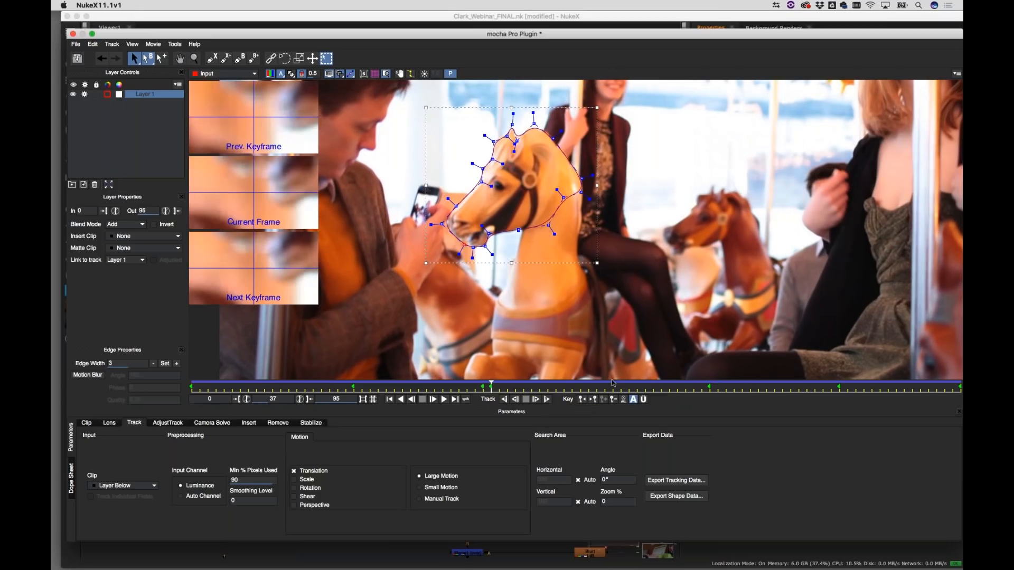
click(613, 400)
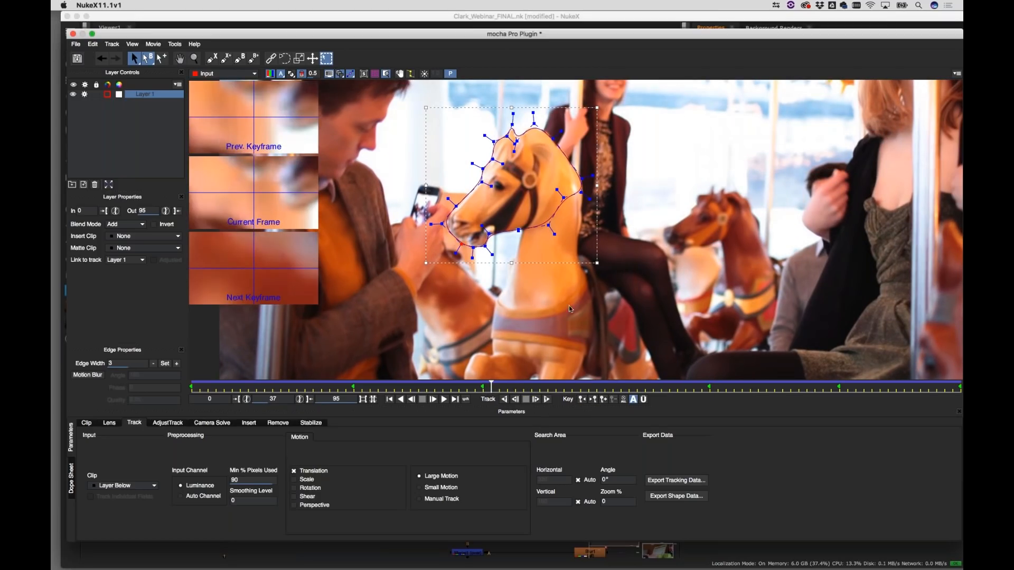
Select all of the head shape's points on frame 20 and widen the soft edge in five increments with edge width 3
drag(505, 391, 425, 399)
click(424, 399)
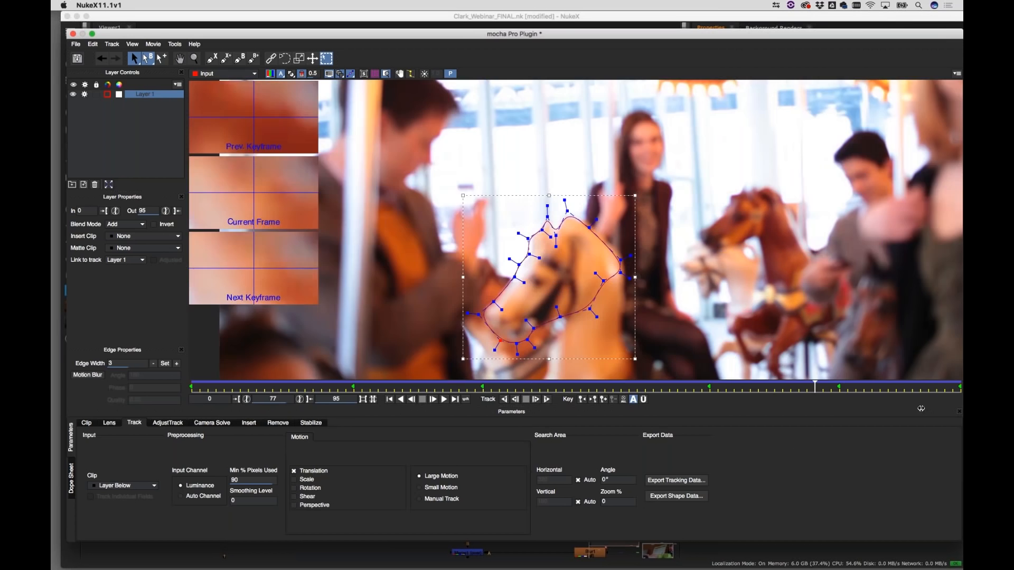
drag(921, 409, 354, 411)
drag(566, 255, 584, 330)
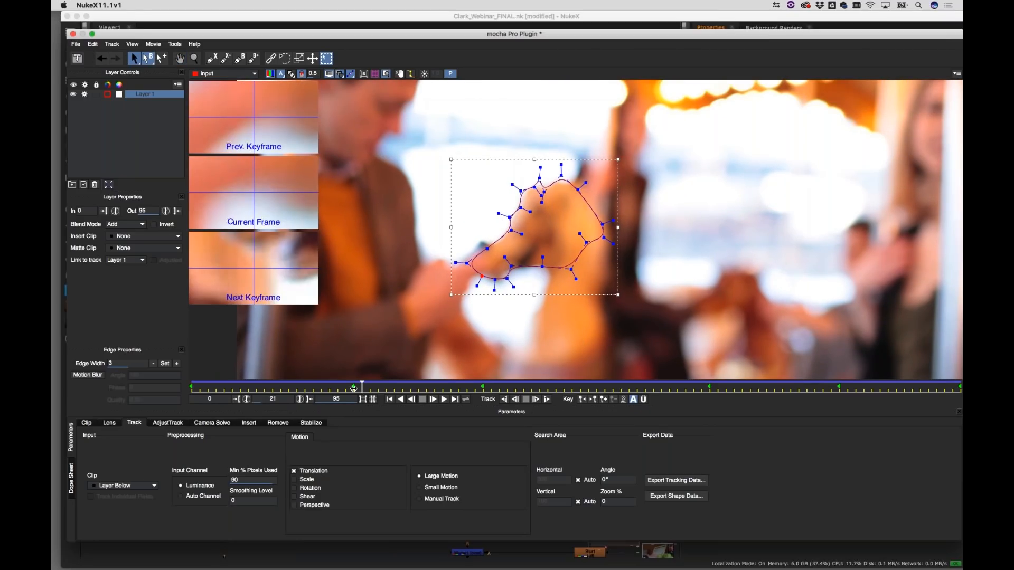
key(Left)
drag(432, 125, 702, 325)
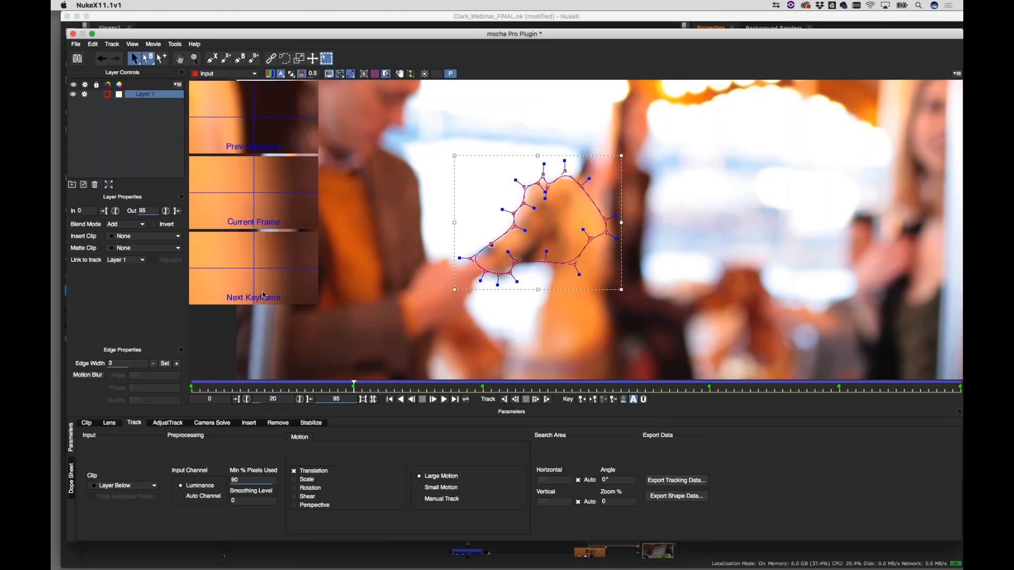
click(177, 364)
click(176, 364)
click(176, 364)
click(176, 364)
click(176, 364)
Review the feathered head shape through frame 95 and view the shape data export options
drag(354, 384, 758, 407)
key(z)
drag(728, 237, 622, 248)
key(x)
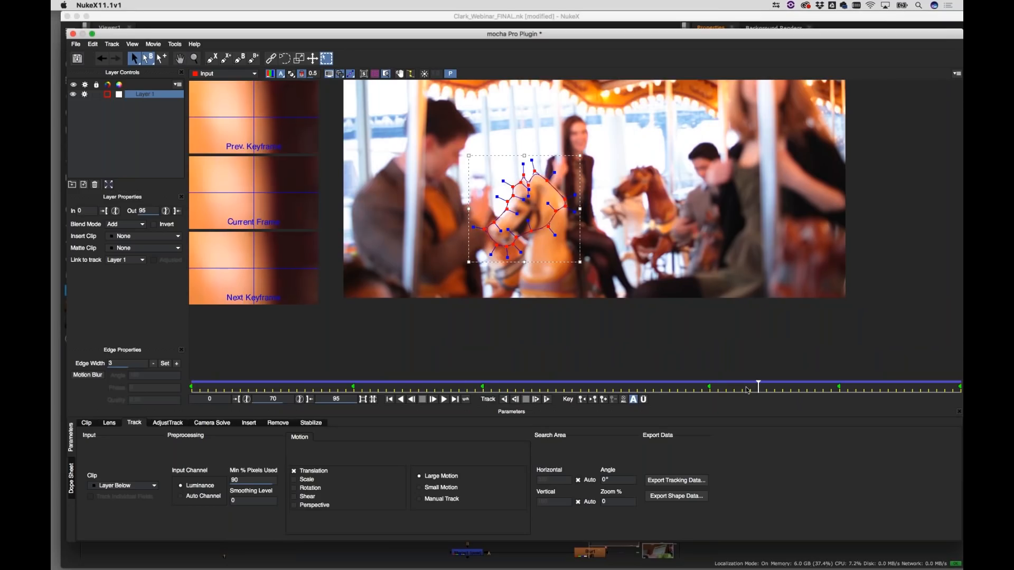
drag(758, 386, 931, 376)
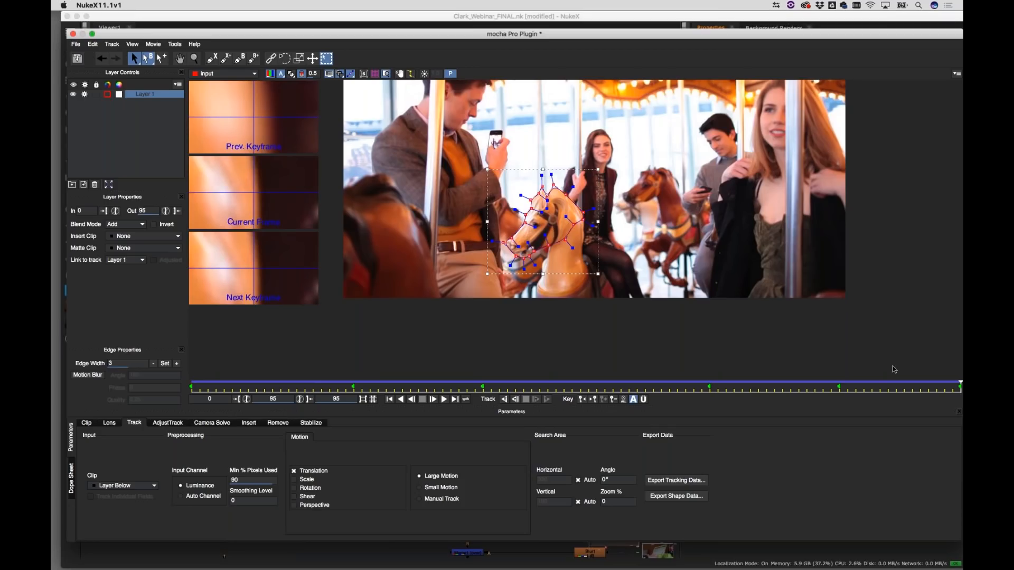
click(679, 497)
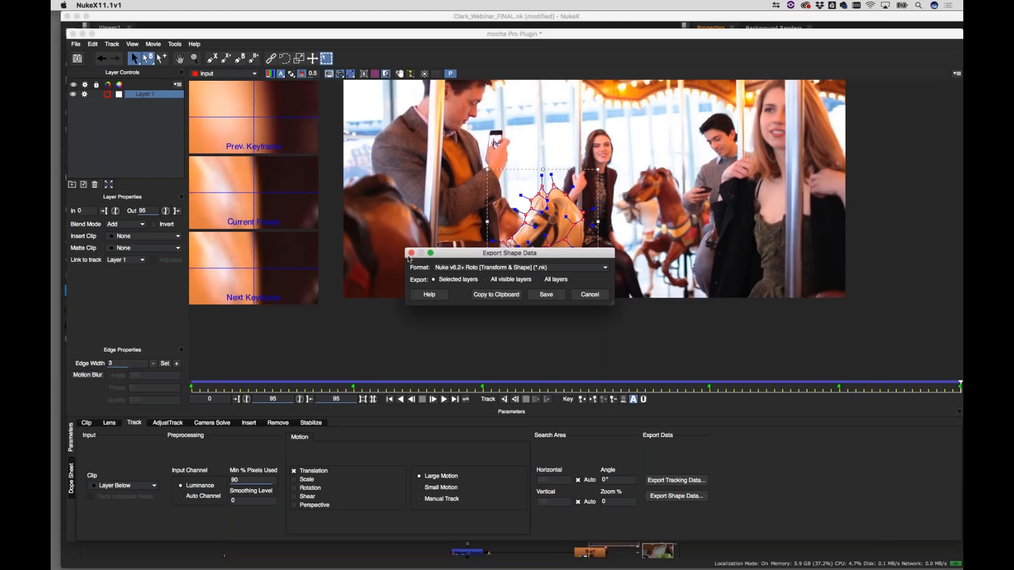
click(412, 253)
Save the mocha project and close the mocha window to return to Nuke
click(75, 46)
click(86, 55)
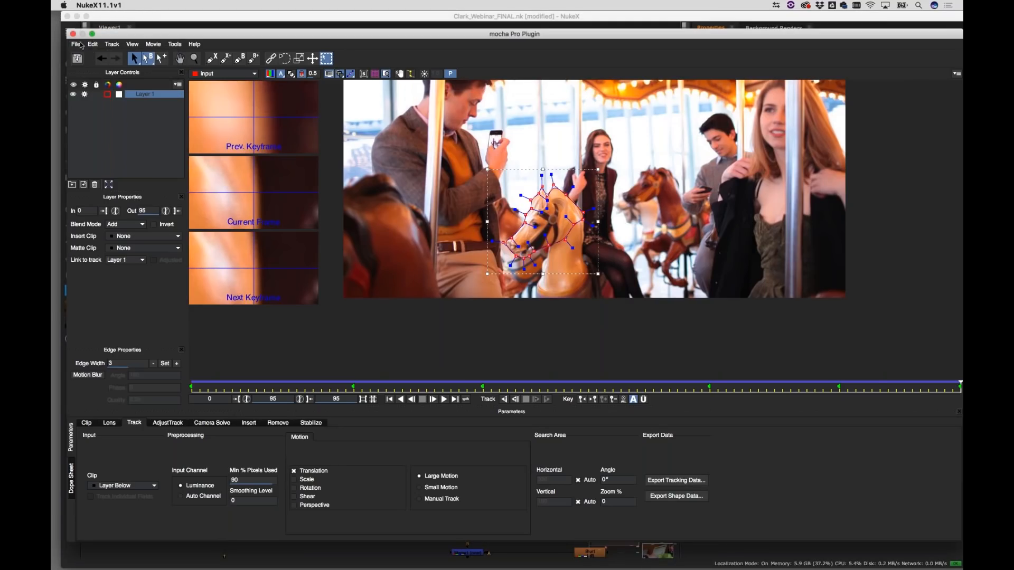
click(73, 34)
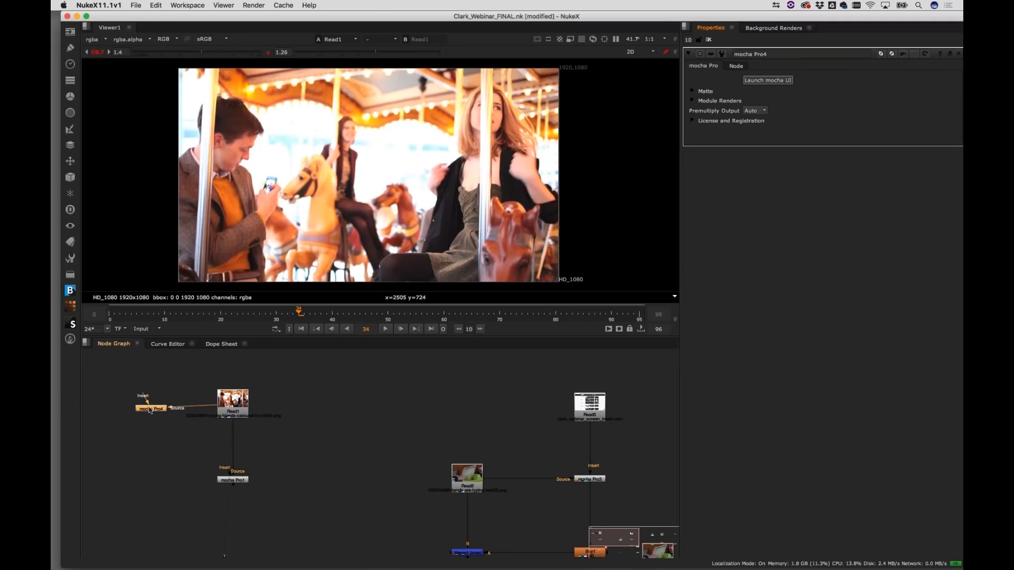
Apply the matte on the mocha Pro4 node and show its output in the viewer
click(693, 91)
click(747, 111)
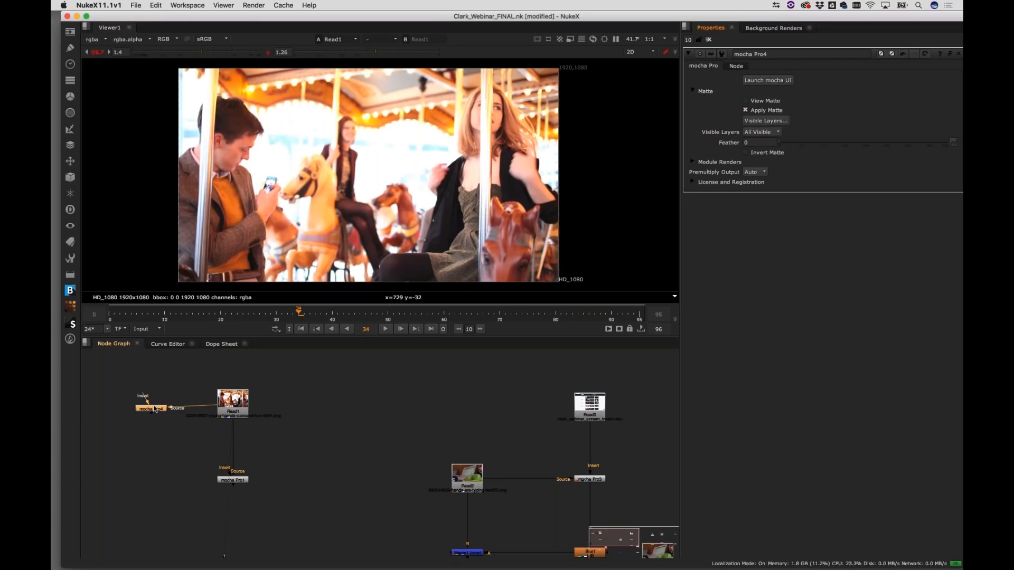
key(1)
click(435, 361)
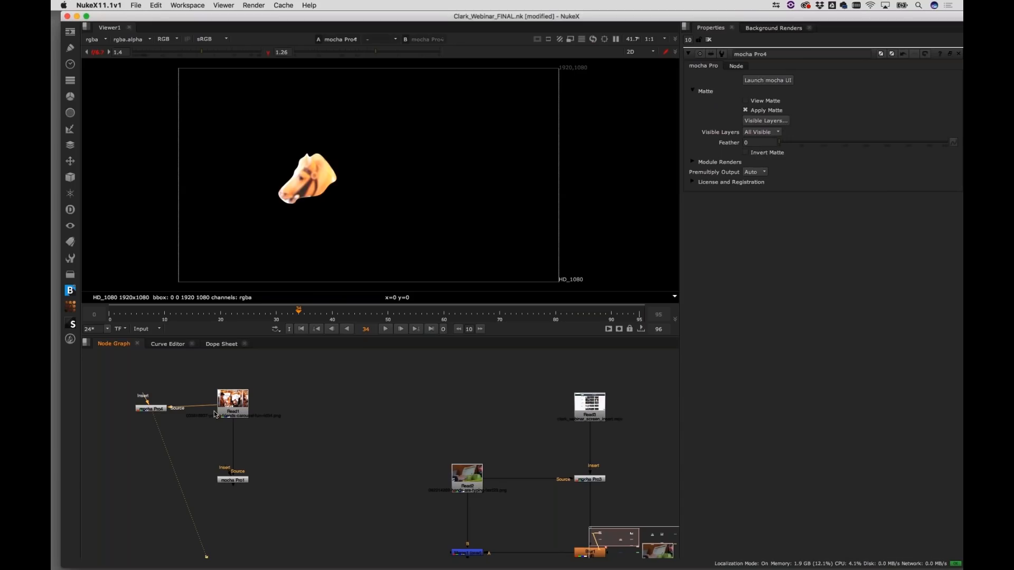
Show only the mocha Pro1 node's properties and launch its mocha interface
click(237, 482)
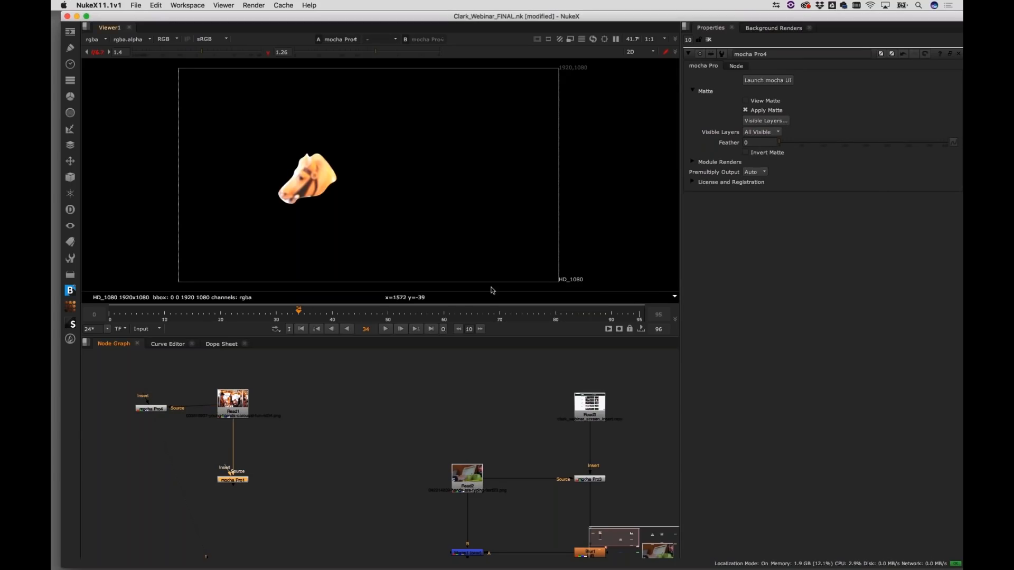
double_click(240, 485)
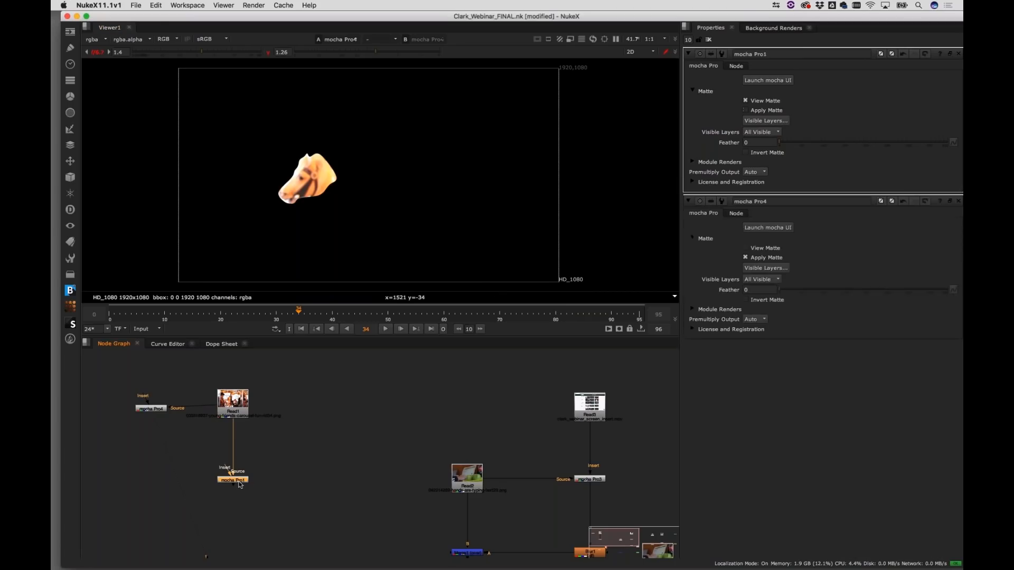
click(959, 202)
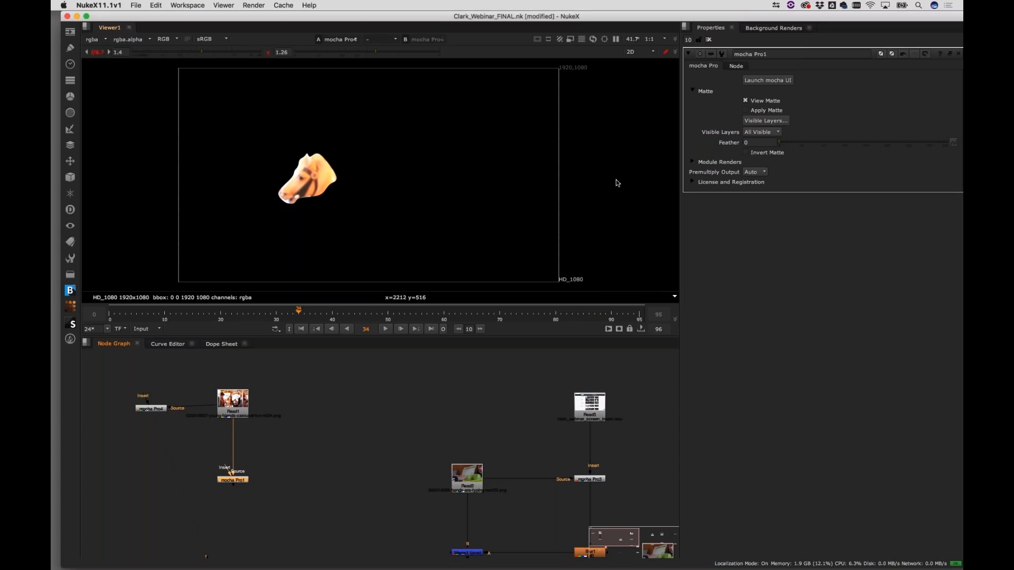
click(762, 81)
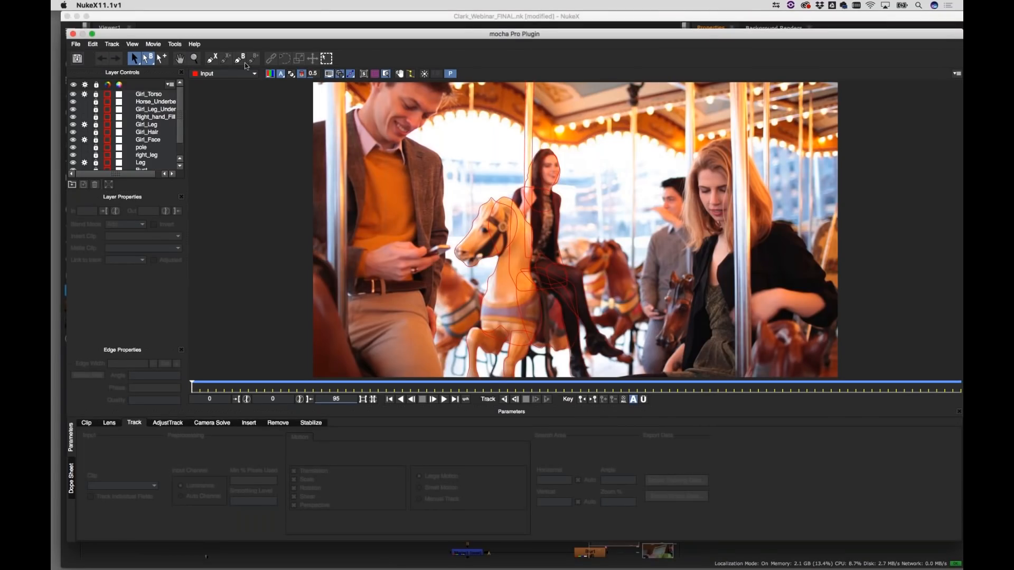
Display the layer mattes over the footage, play through the multi-layer horse and rider roto, and close mocha
click(292, 74)
click(312, 86)
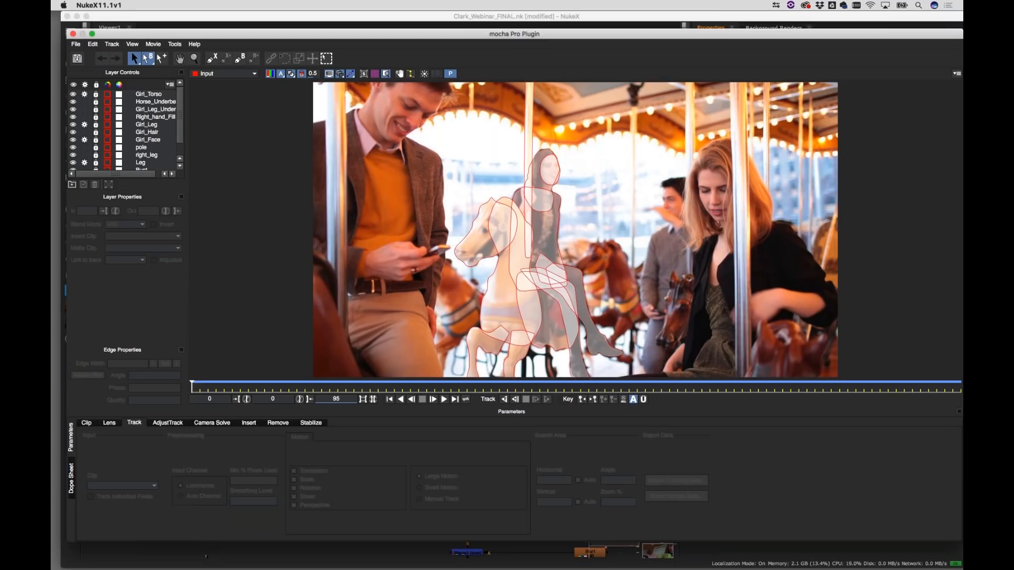
drag(191, 390, 440, 398)
click(439, 399)
click(73, 33)
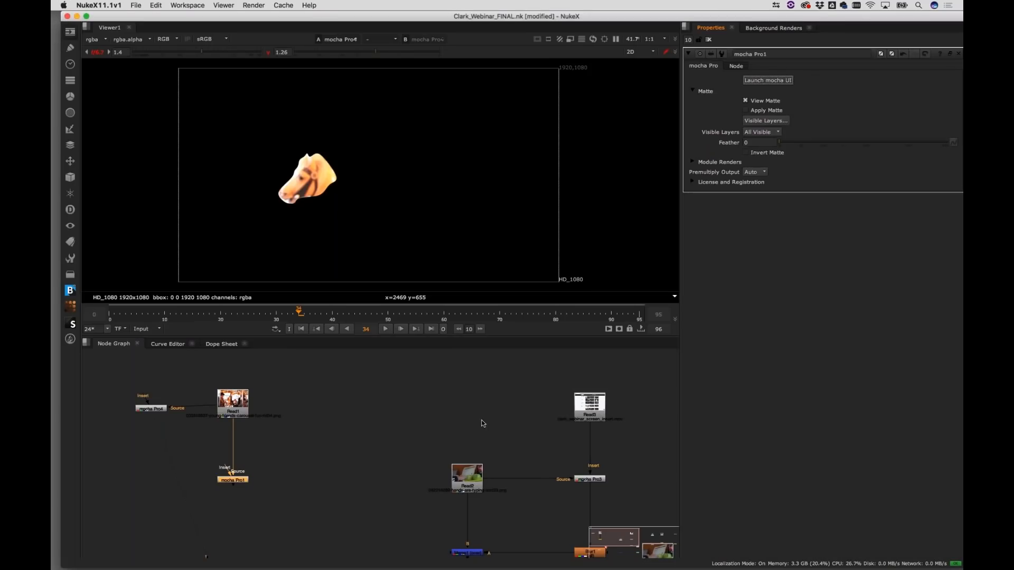
drag(400, 415, 230, 362)
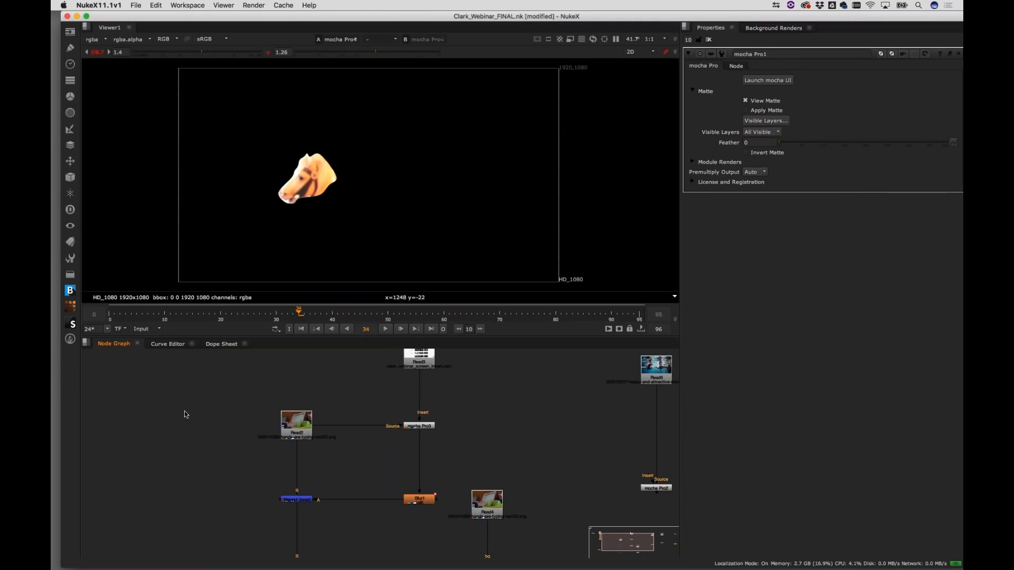
drag(154, 419, 351, 469)
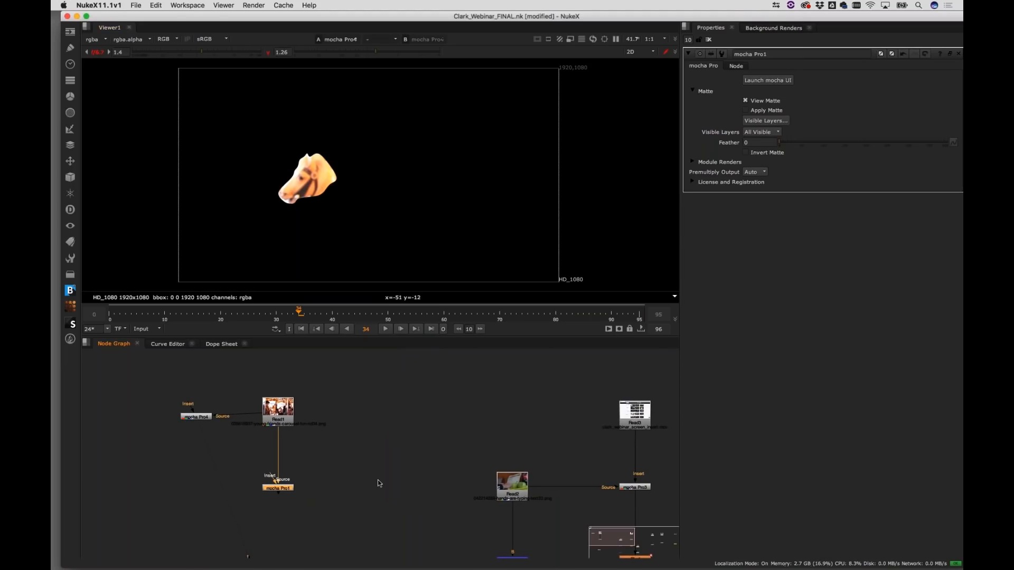
click(379, 454)
key(Tab)
text(sa)
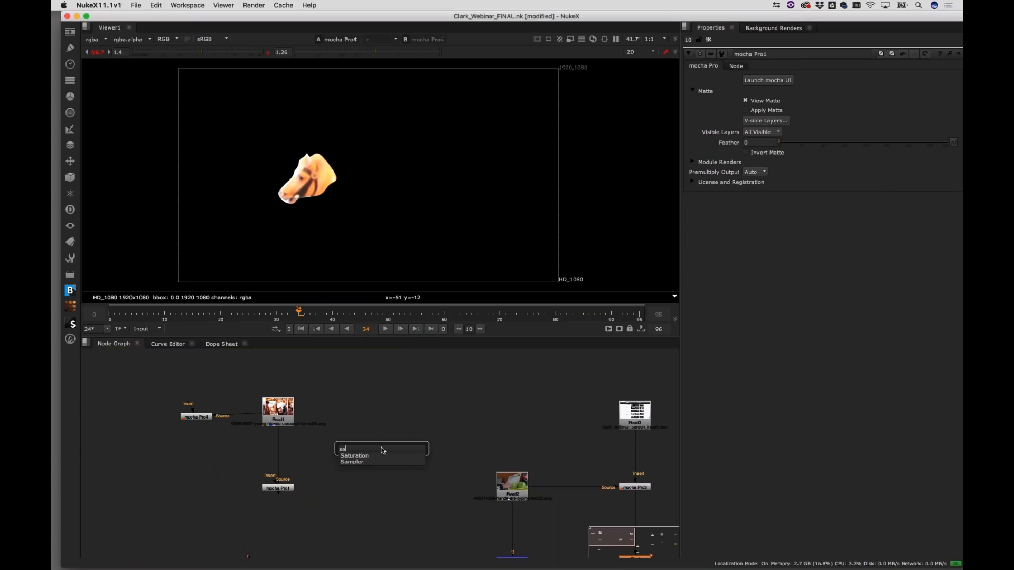
key(BackSpace)
key(BackSpace)
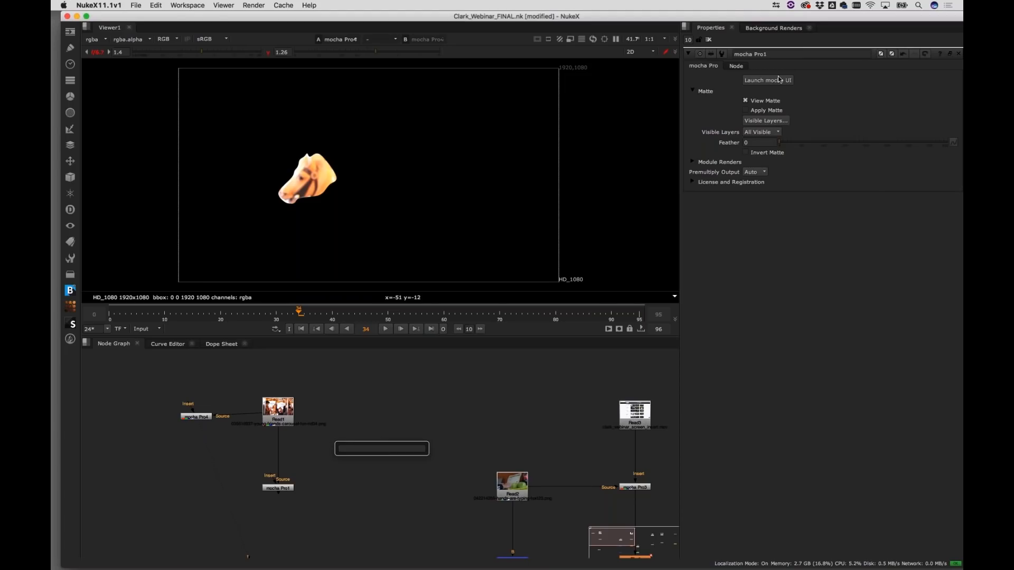
key(Escape)
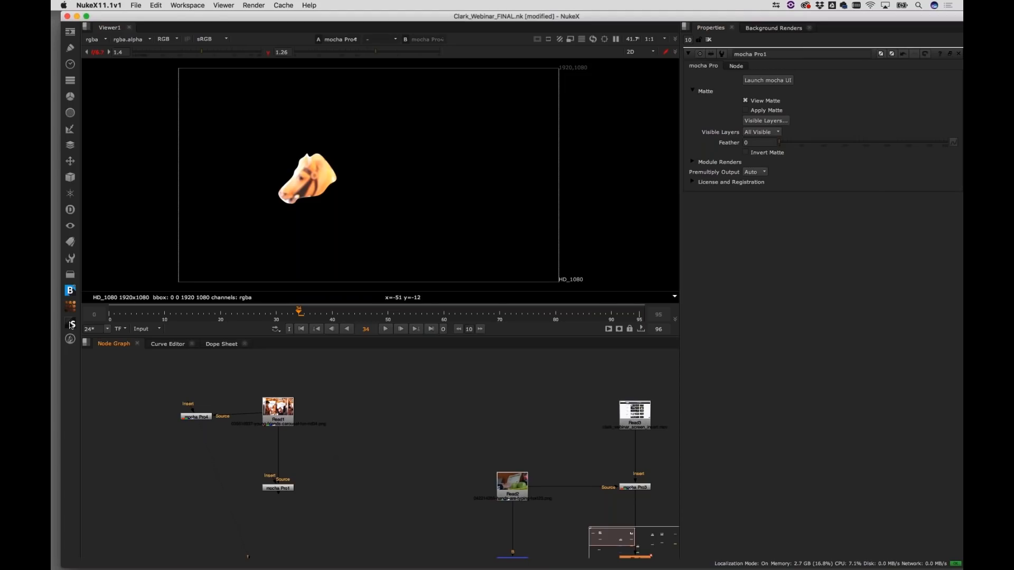
click(71, 324)
mouse_move(111, 324)
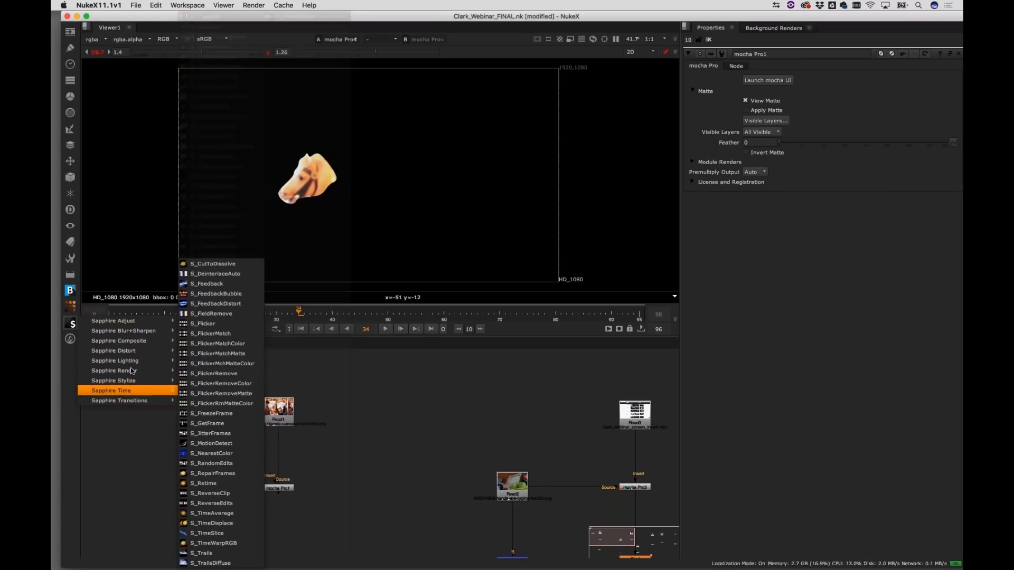
mouse_move(132, 341)
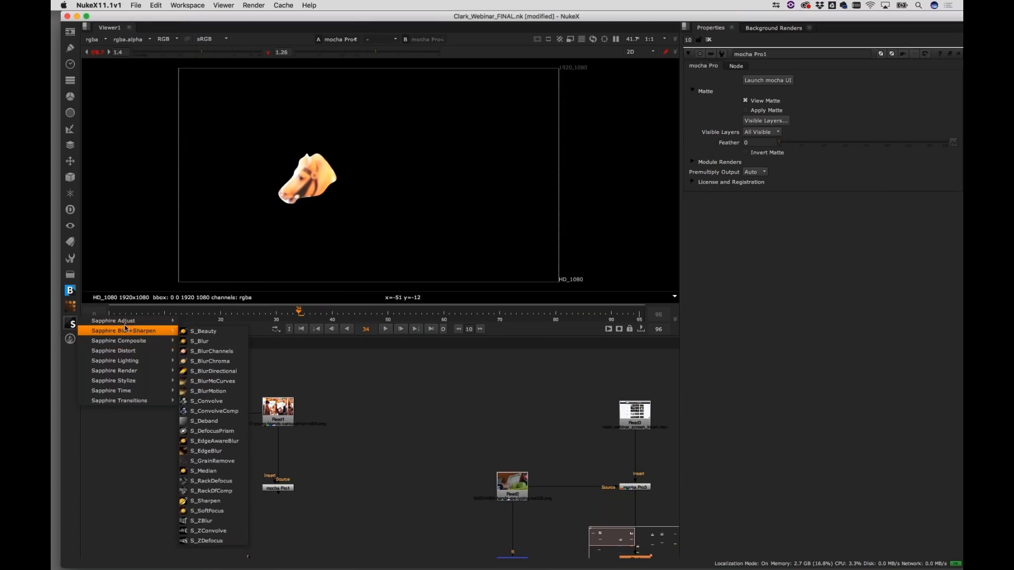
click(78, 350)
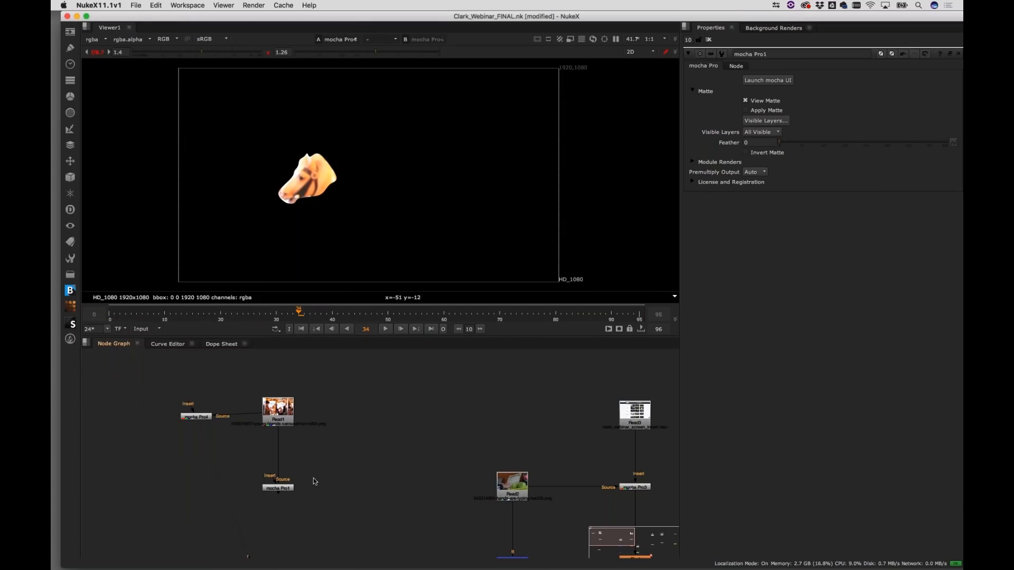
Show the Read2 clip of the typing hands and green apples in the viewer
drag(488, 448, 233, 403)
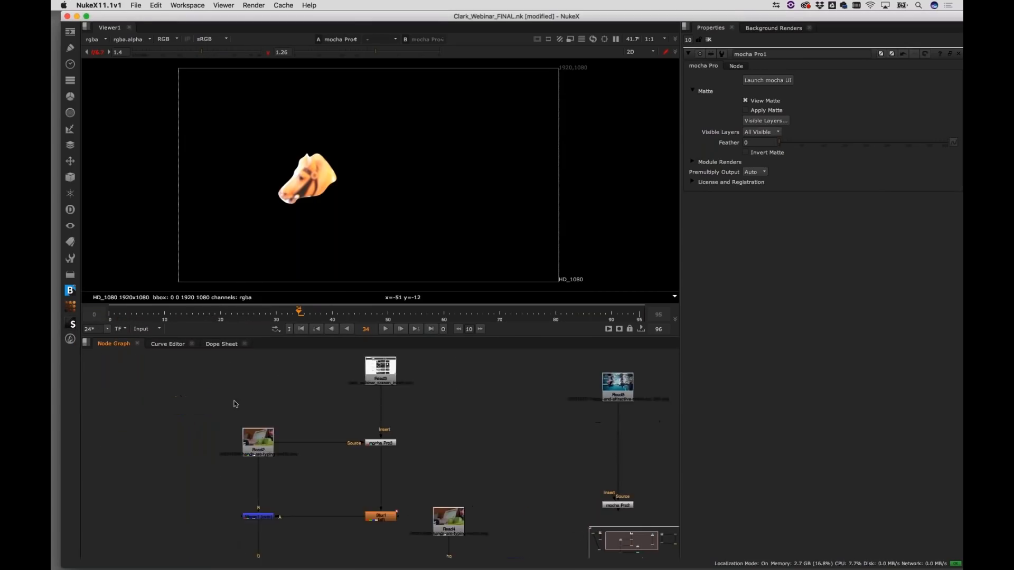
drag(302, 468, 354, 417)
click(306, 395)
key(1)
drag(197, 473, 346, 456)
drag(269, 535, 269, 535)
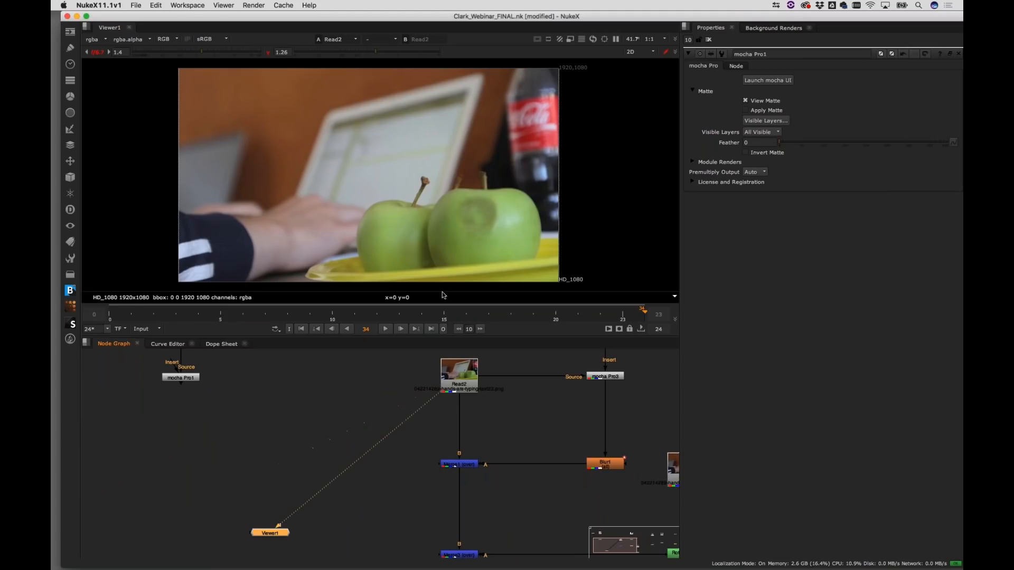
Play the Read2 clip to examine its focus change, and go to frame 5
click(386, 329)
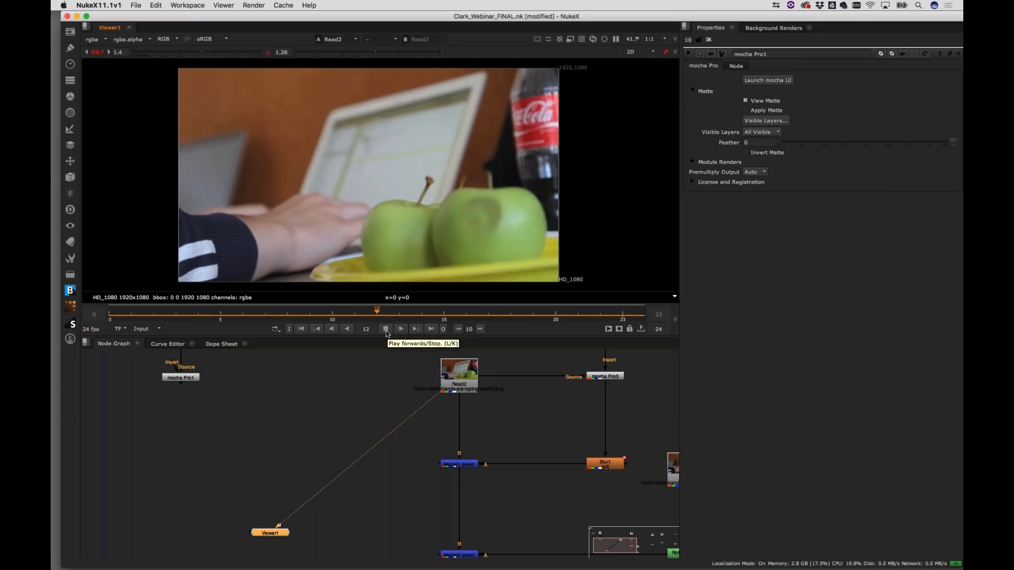
click(386, 329)
drag(576, 315, 222, 313)
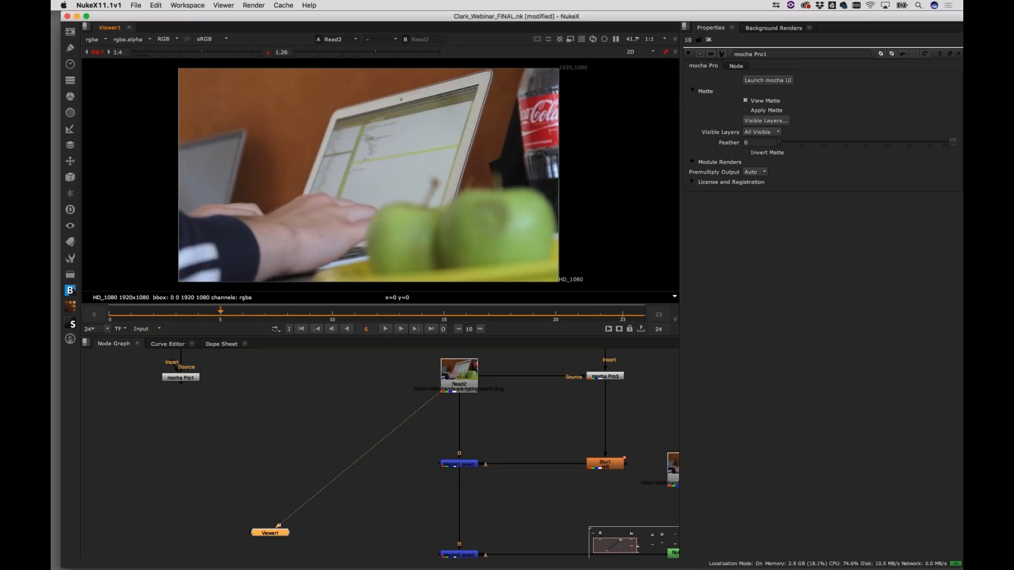
drag(302, 432, 224, 459)
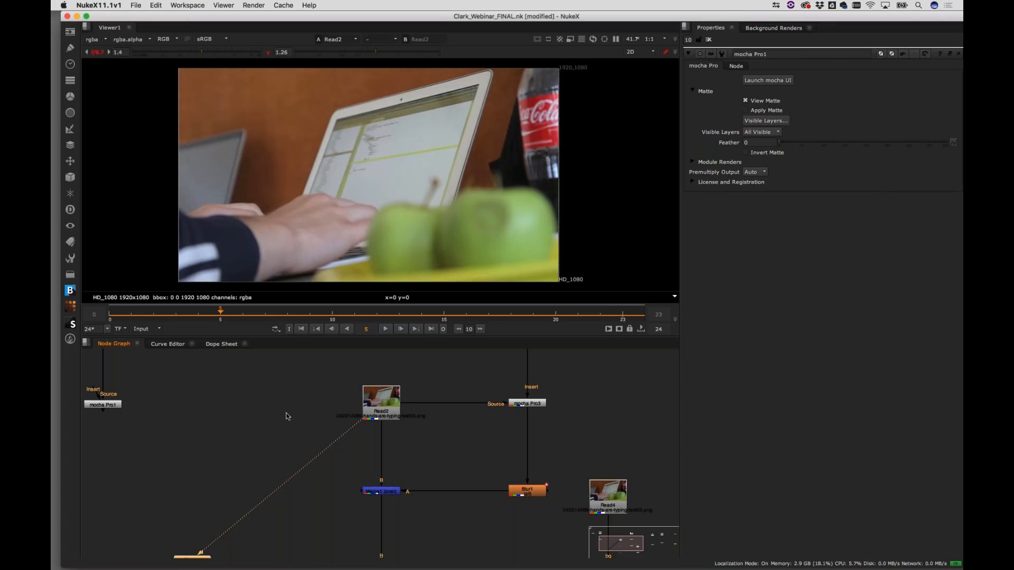
drag(254, 420, 331, 432)
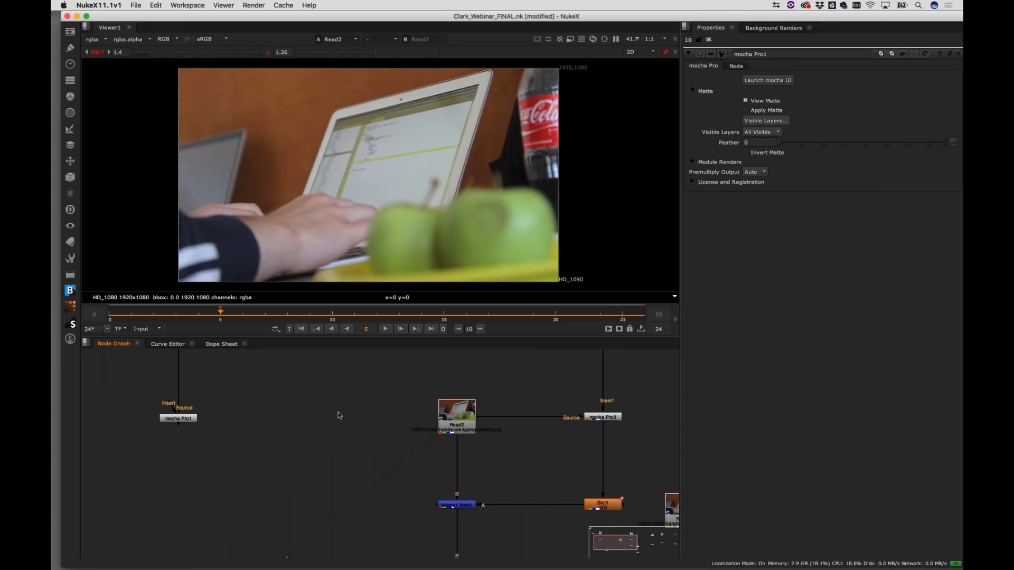
Add a mocha Pro node, connect its Source input to Read2, and launch its mocha interface
key(Tab)
key(Return)
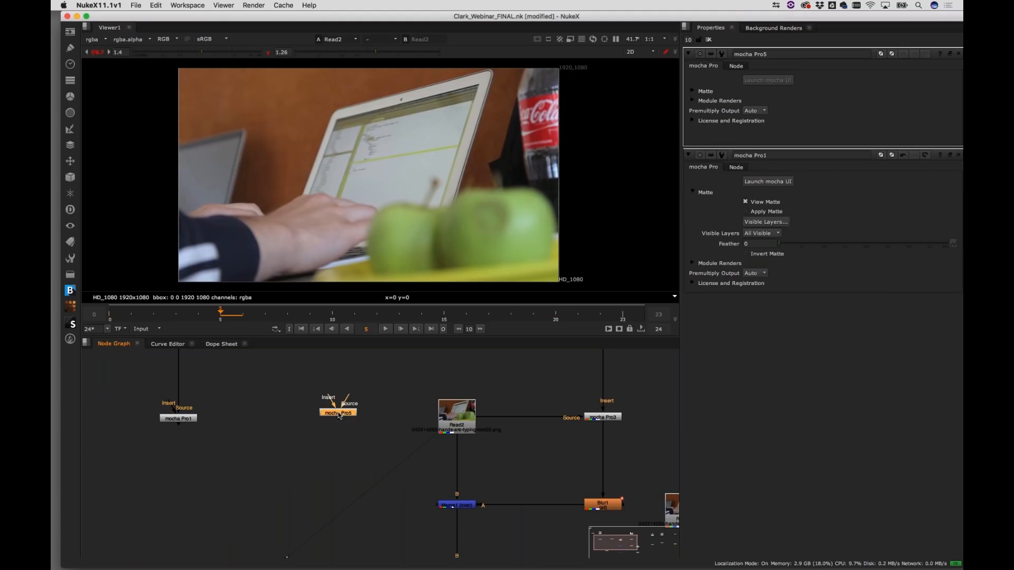
drag(346, 400, 457, 408)
drag(338, 414, 359, 417)
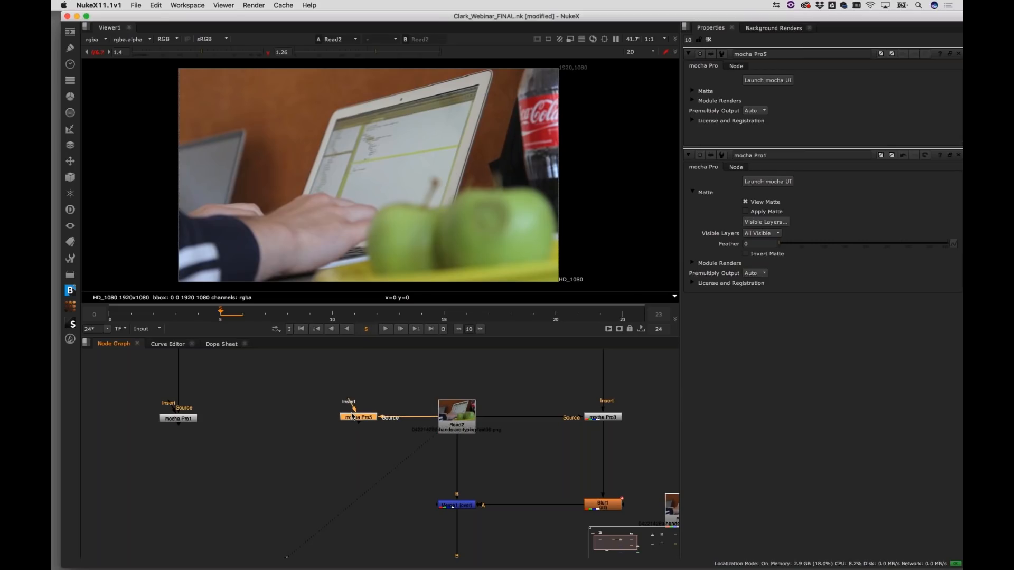
click(766, 82)
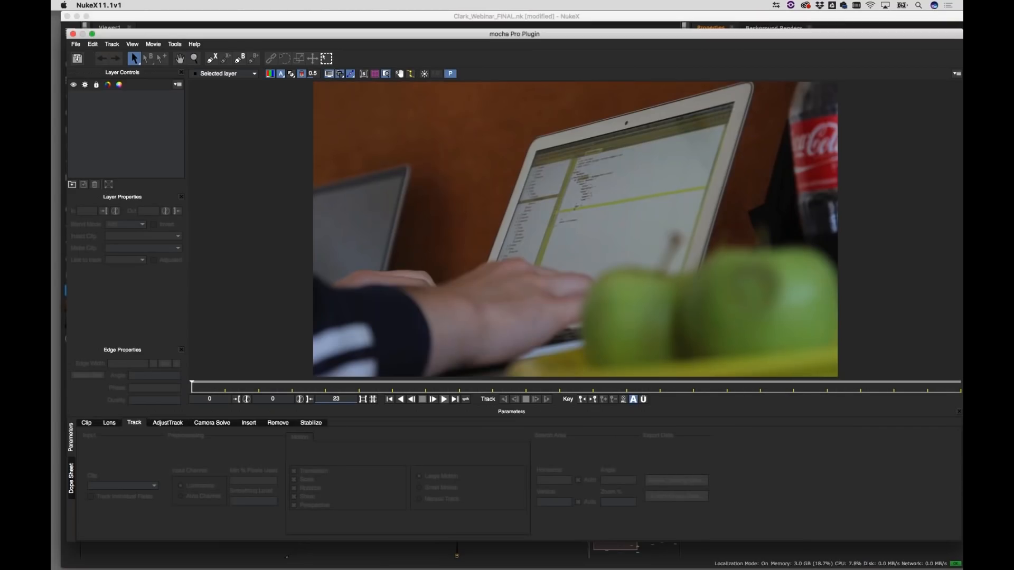
Play the clip in mocha to examine the focus shift, and compare frames 0 and 1, ending on frame 1
click(444, 399)
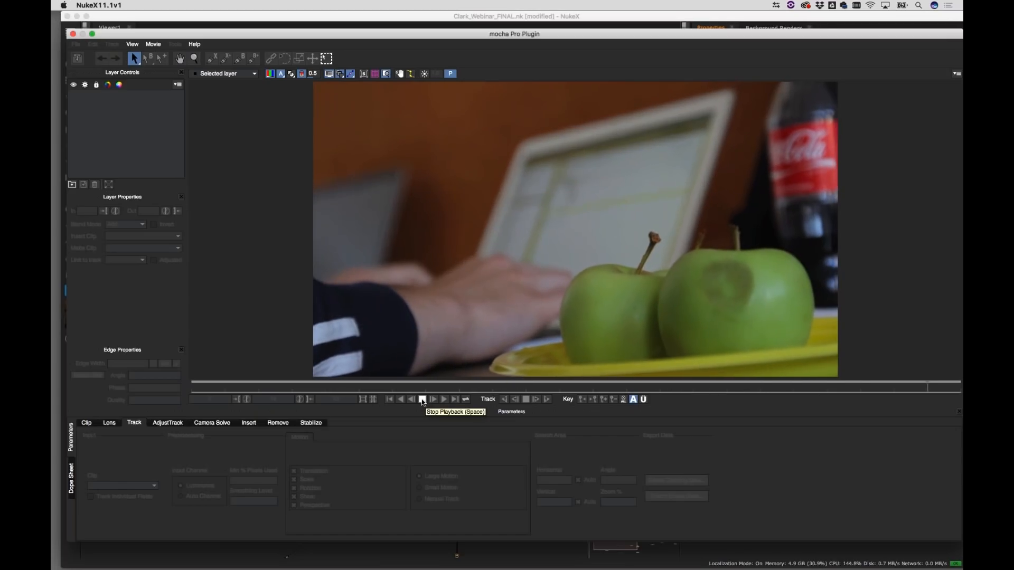
click(422, 400)
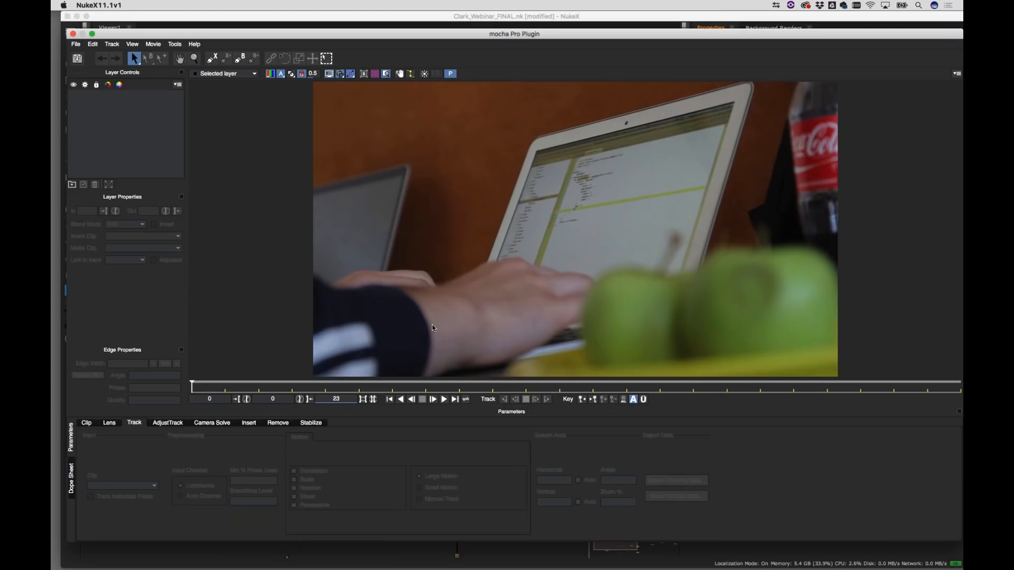
drag(195, 390, 167, 384)
drag(211, 389, 132, 440)
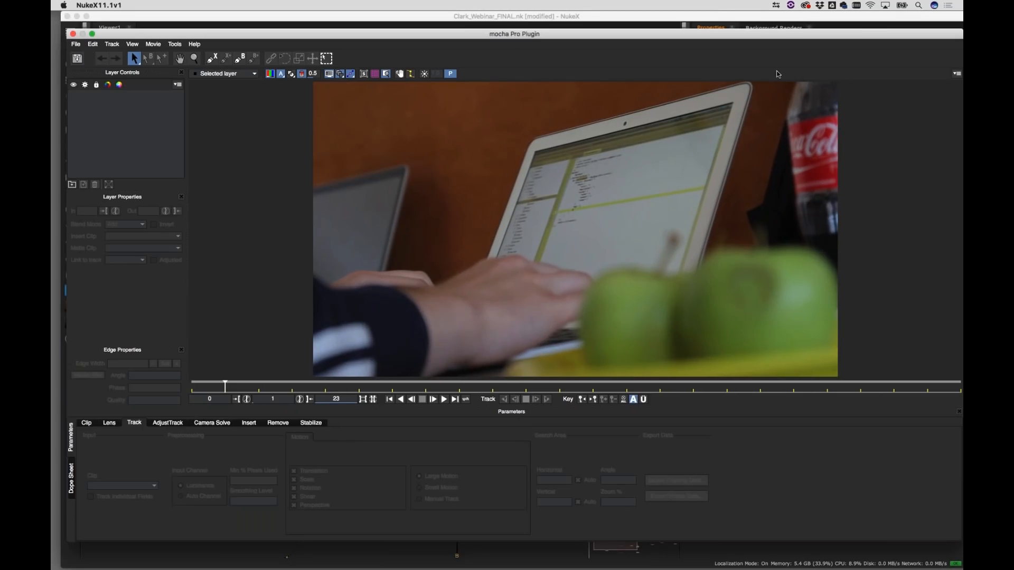
key(x)
drag(749, 208, 702, 226)
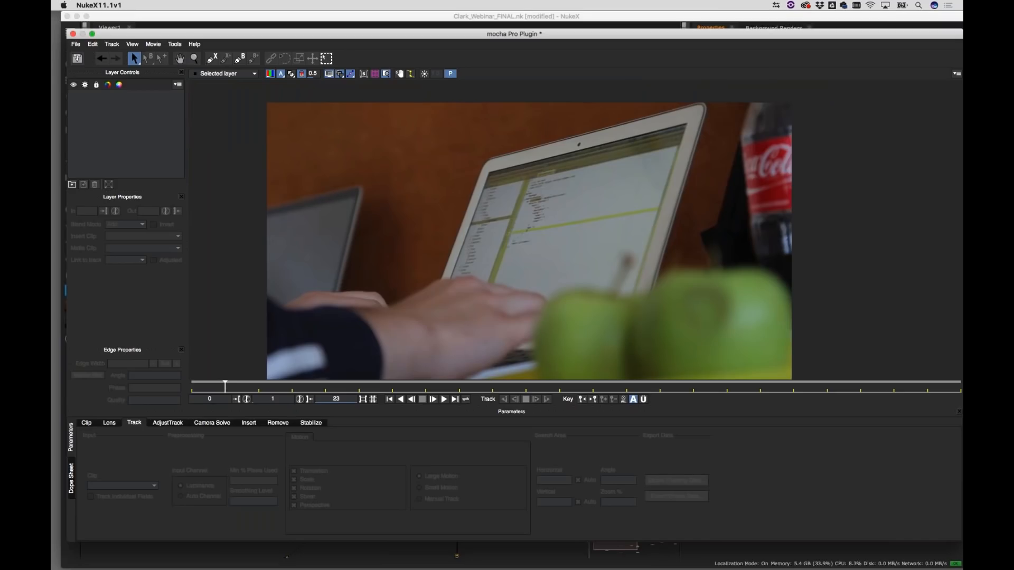
click(192, 387)
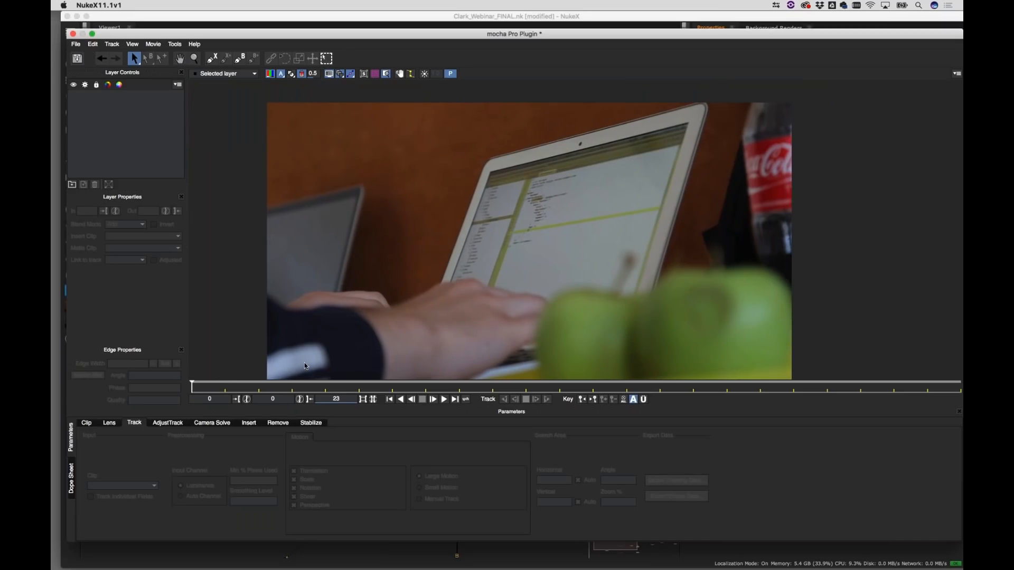
drag(247, 388, 206, 381)
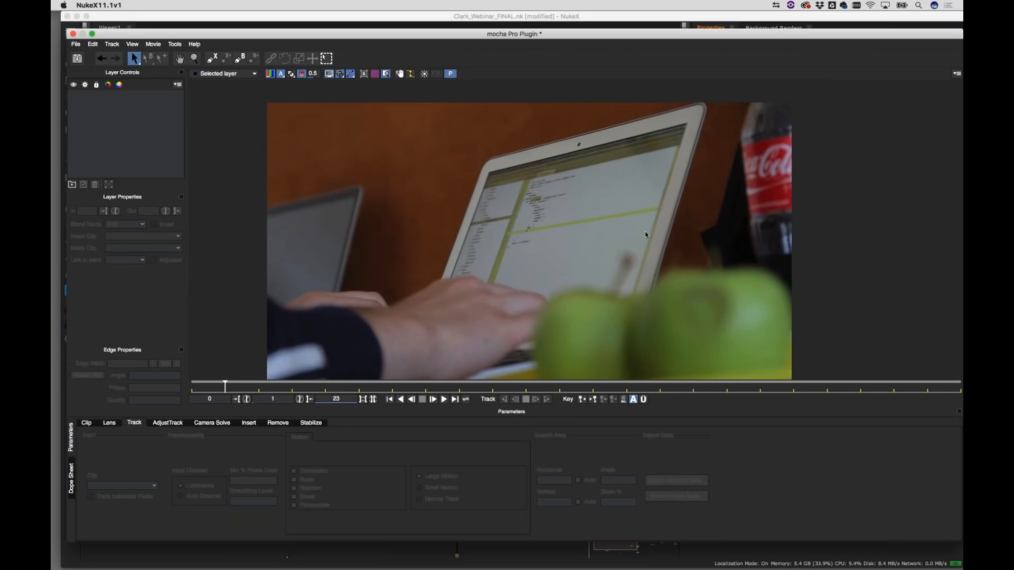
Draw a closed X-Spline around the visible upper part of the laptop lid on frame 1, above the hand and apples
key(x)
drag(715, 194, 670, 214)
click(213, 59)
click(389, 292)
click(440, 172)
click(605, 143)
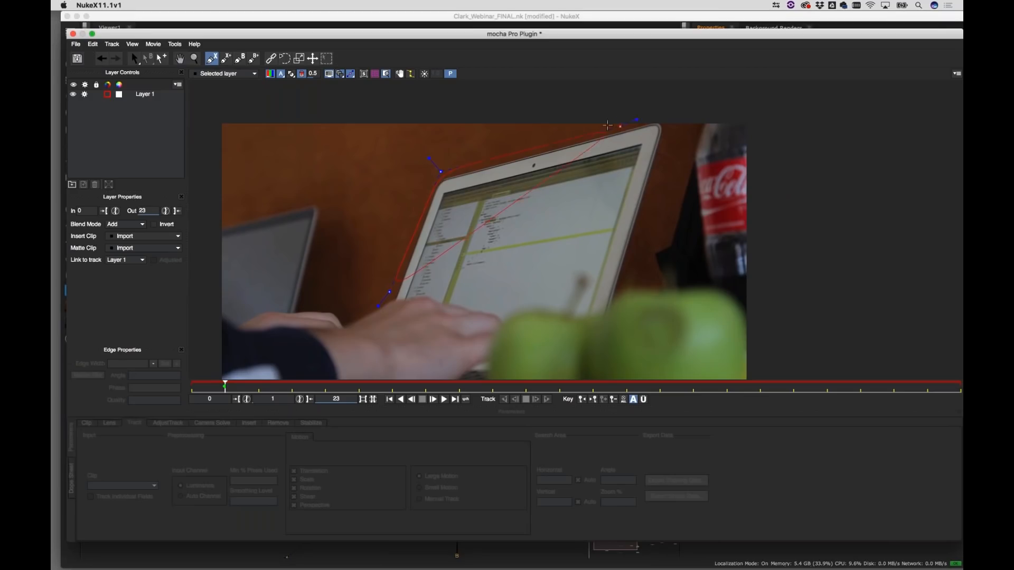
click(681, 114)
click(651, 227)
click(627, 287)
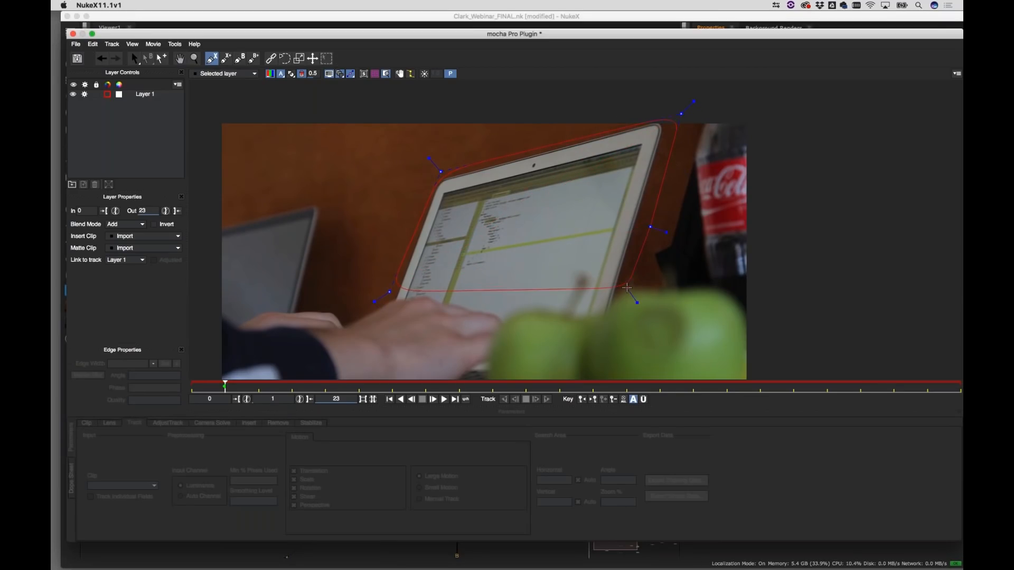
click(389, 295)
right_click(390, 295)
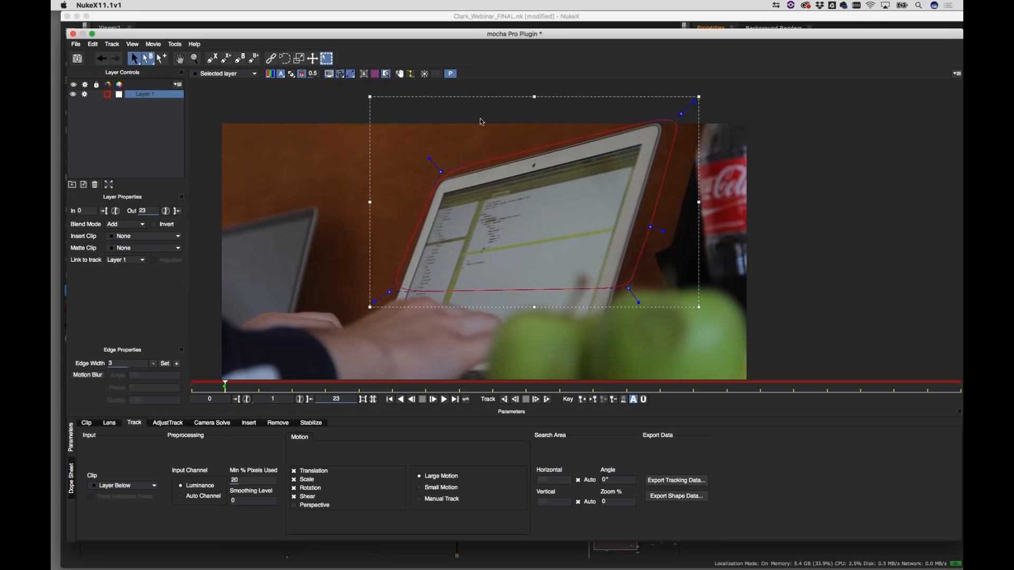
Show the layer's planar surface and align its two upper corners with the laptop display's upper corners
click(363, 75)
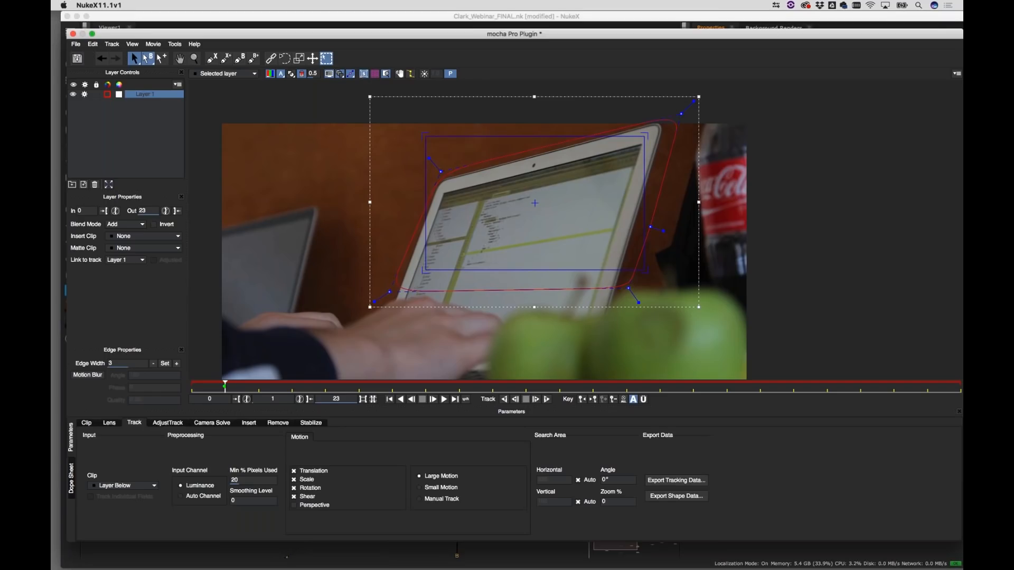
key(z)
drag(534, 241, 544, 93)
key(x)
drag(619, 237, 683, 328)
drag(423, 165, 452, 256)
drag(775, 165, 770, 176)
Extend the surface's two lower corners along the display edges to the hidden screen corners behind the hand and apples
key(x)
drag(821, 245, 807, 74)
drag(761, 209, 651, 321)
drag(648, 287, 658, 327)
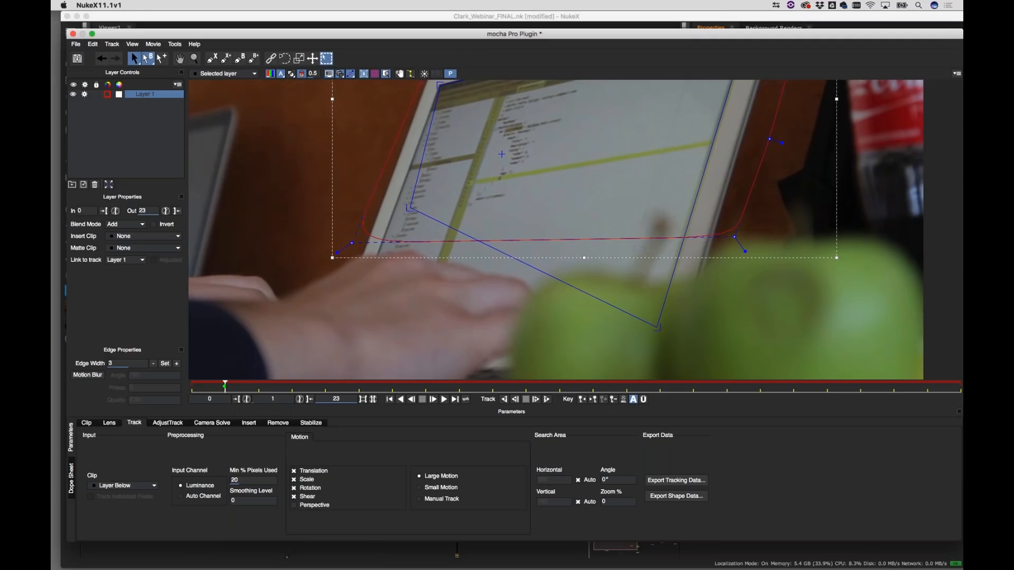
drag(410, 209, 349, 325)
scroll(633, 202, down, 2)
key(x)
drag(716, 260, 700, 310)
key(z)
drag(726, 223, 455, 333)
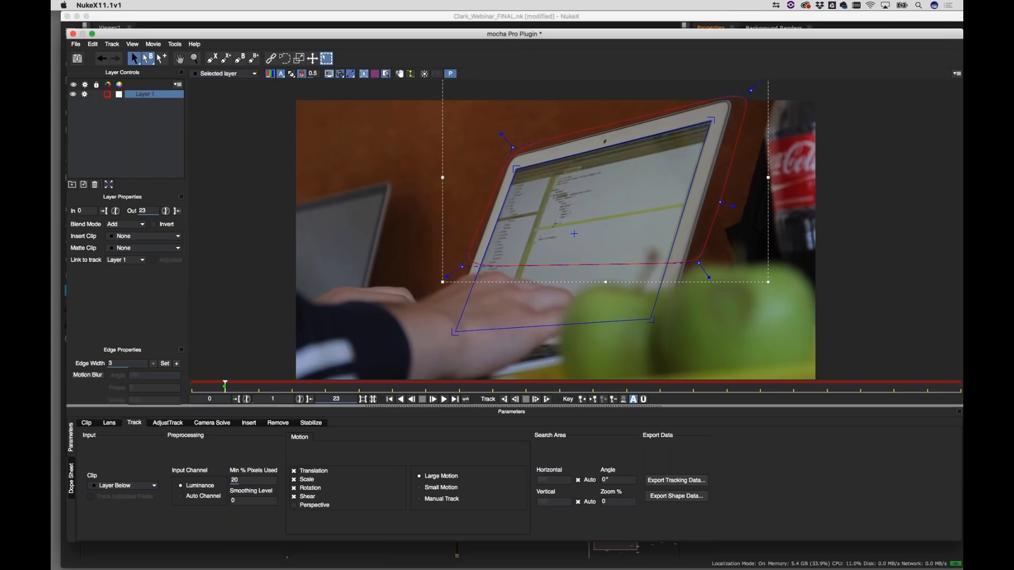
Track the laptop layer backward to frame 0 and, with Min % Pixels Used set to 77.89, forward to frame 23
click(516, 401)
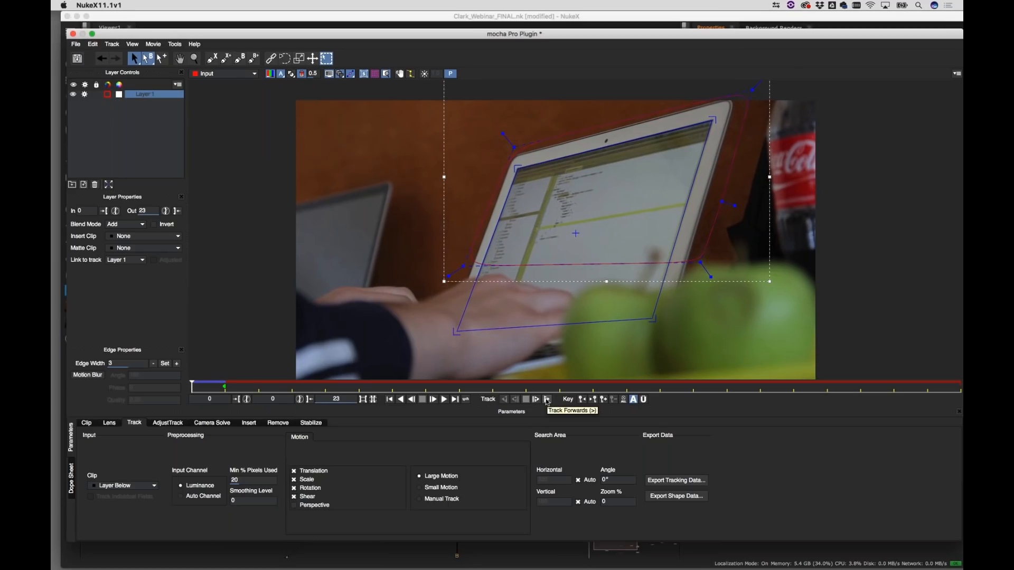
mouse_move(238, 485)
mouse_down()
mouse_move(257, 483)
mouse_move(246, 489)
mouse_move(230, 472)
mouse_up()
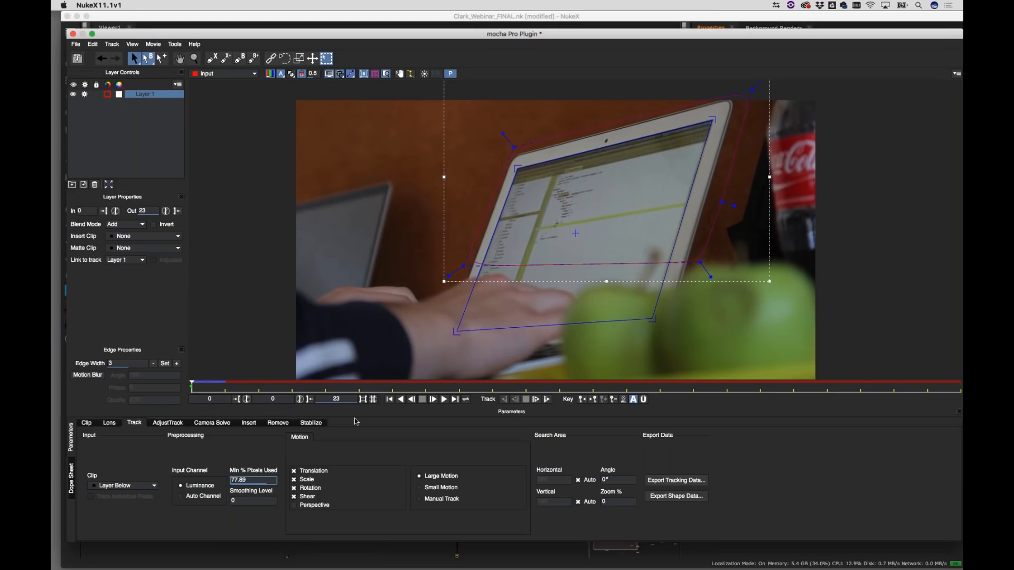
click(547, 401)
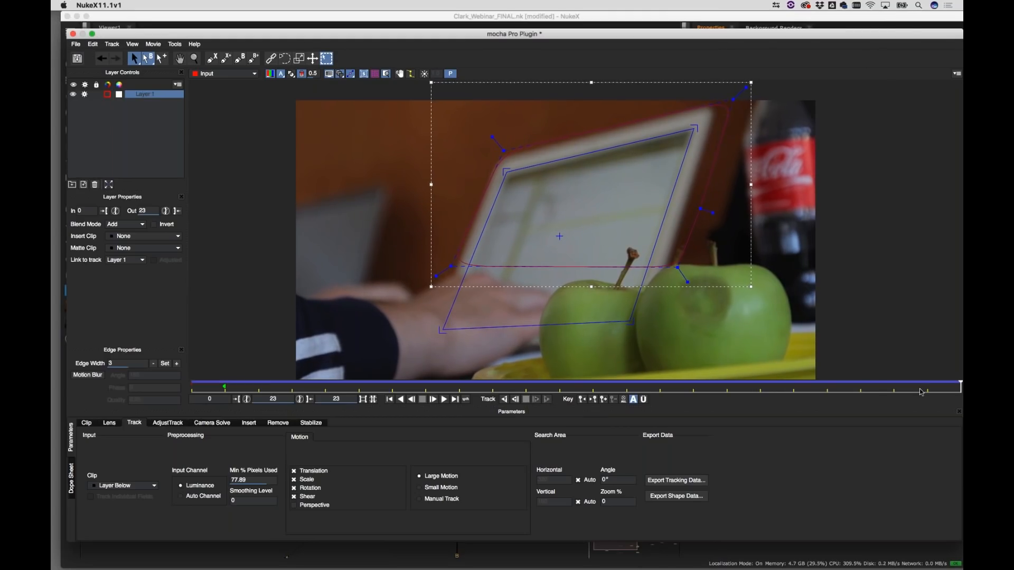
Set the layer's insert clip to Logo and play and scrub the shot to check the track, stopping on frame 1
drag(957, 389, 192, 373)
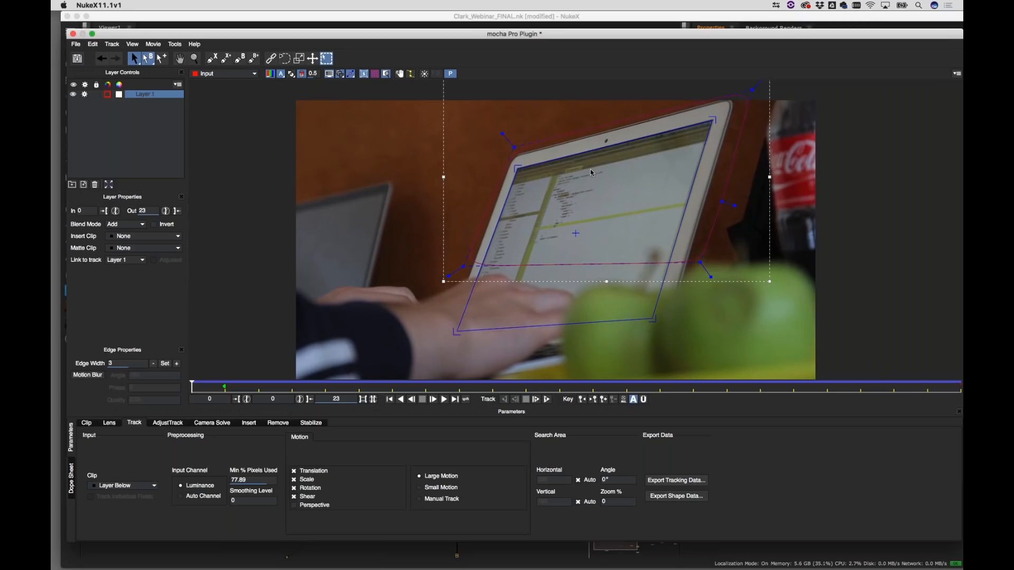
click(127, 237)
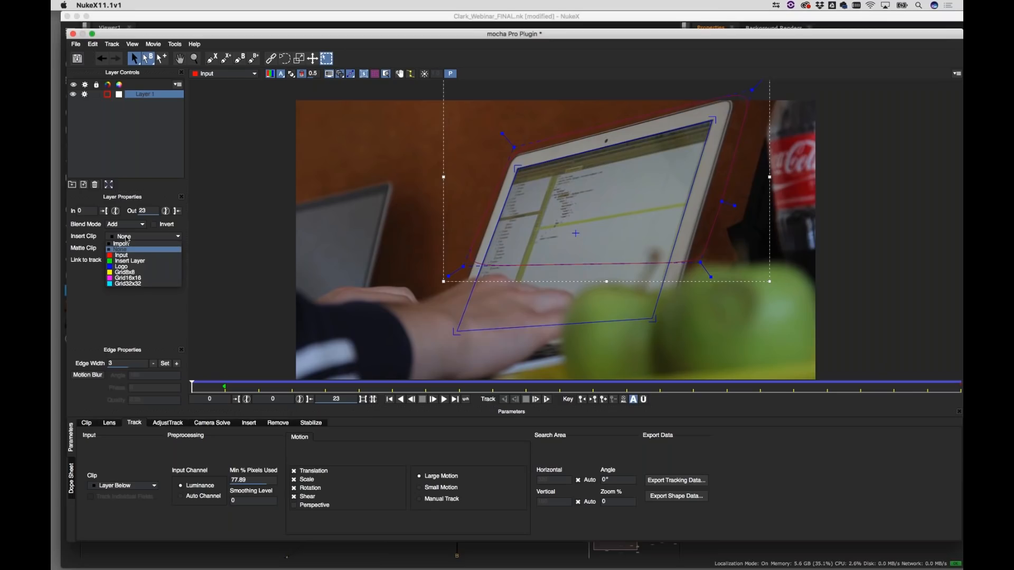
click(129, 267)
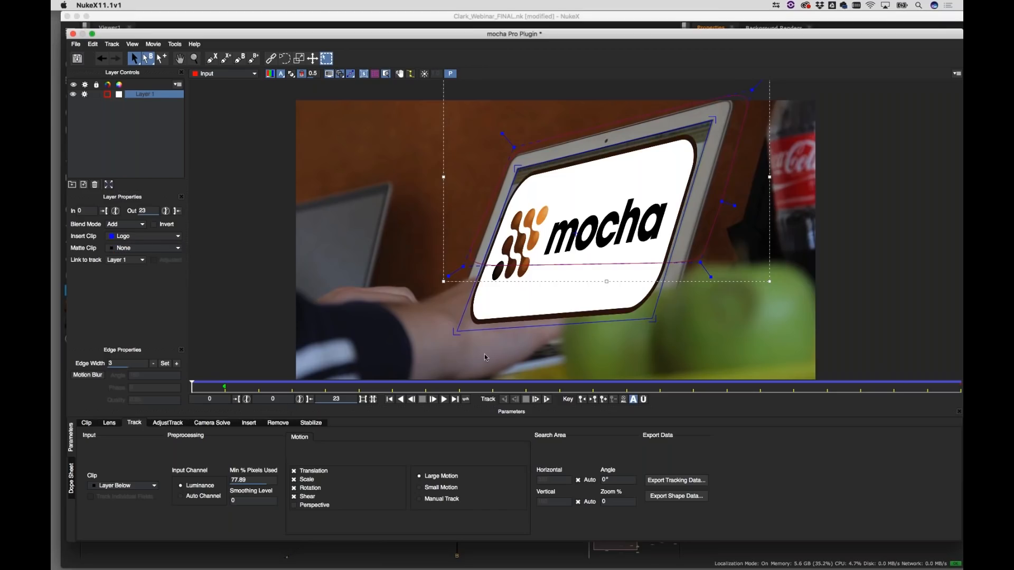
click(444, 400)
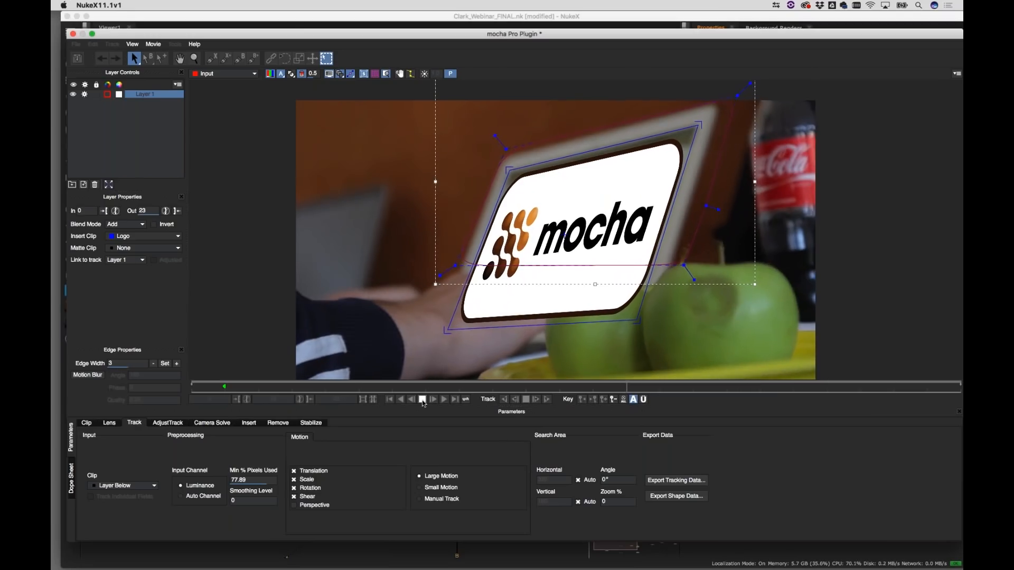
key(space)
drag(369, 388, 928, 390)
drag(766, 391, 225, 390)
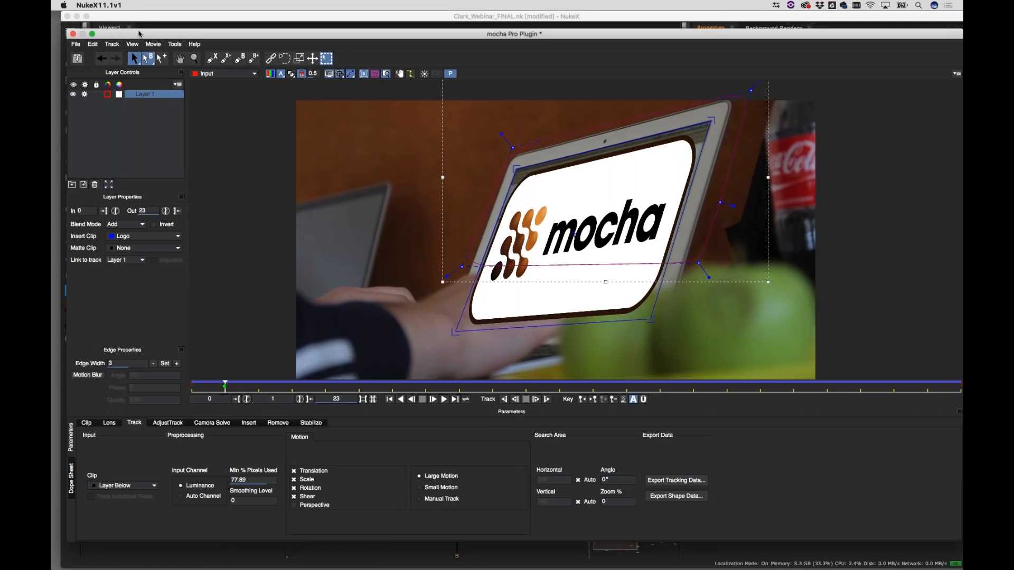
Save the mocha project and close the mocha interface
click(77, 44)
click(83, 64)
click(73, 34)
View the Read3 website insert, the mocha Pro3 corner-pinned output, and the Read2 plate in turn
scroll(582, 468, down, 6)
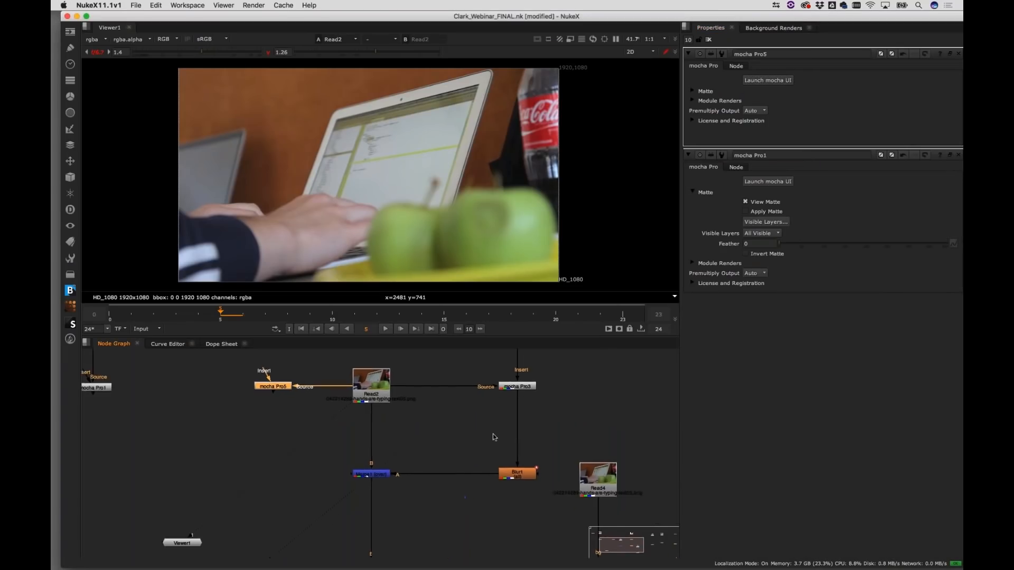
mouse_move(512, 446)
mouse_down()
mouse_move(458, 467)
mouse_move(517, 431)
mouse_up()
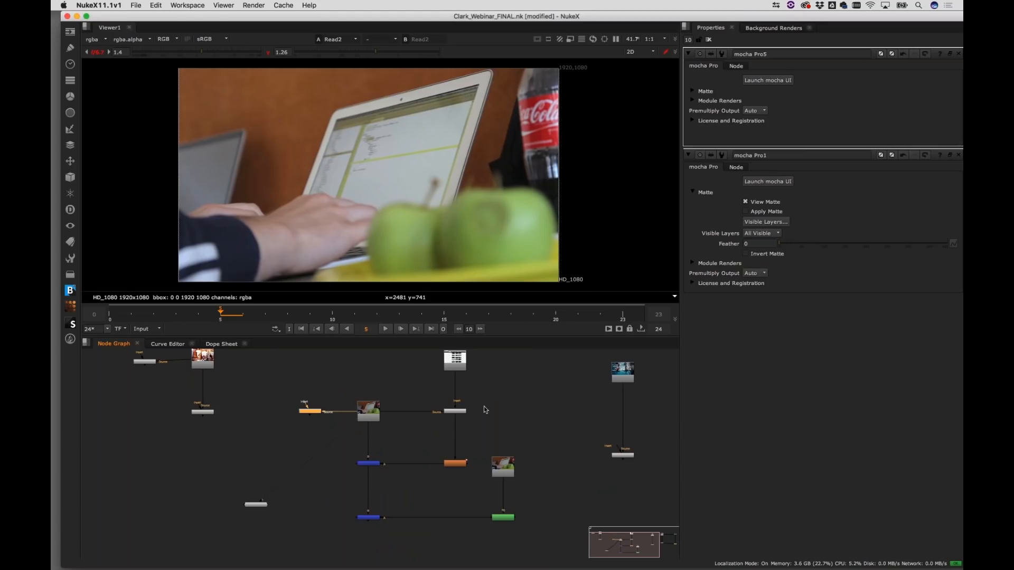
click(461, 362)
key(1)
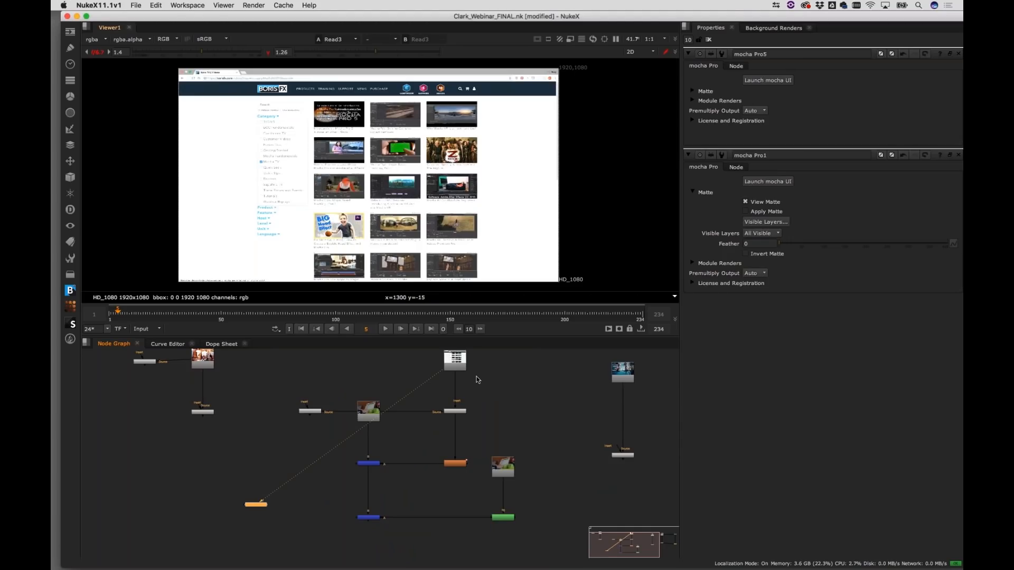
click(460, 413)
key(1)
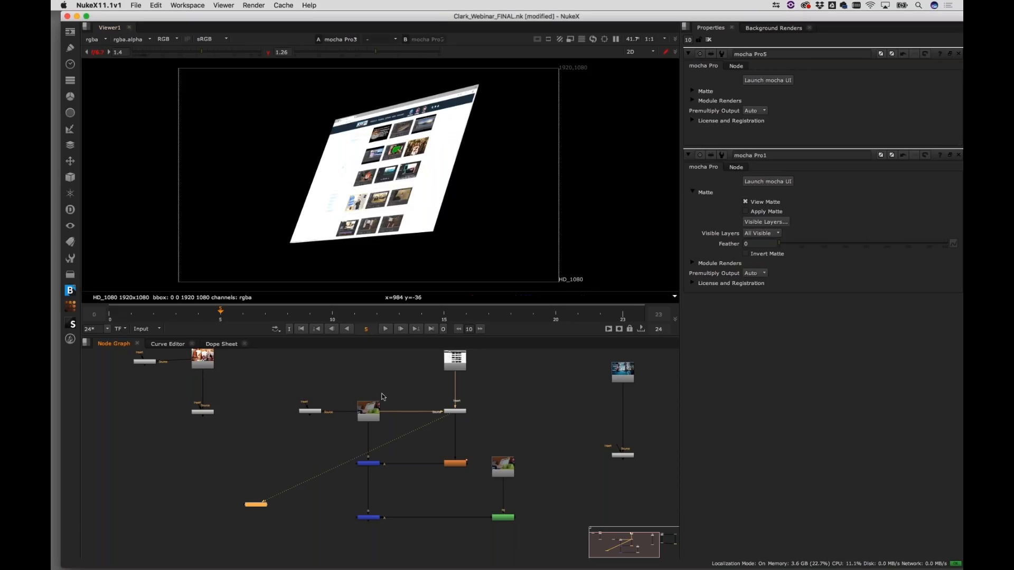
click(365, 411)
key(1)
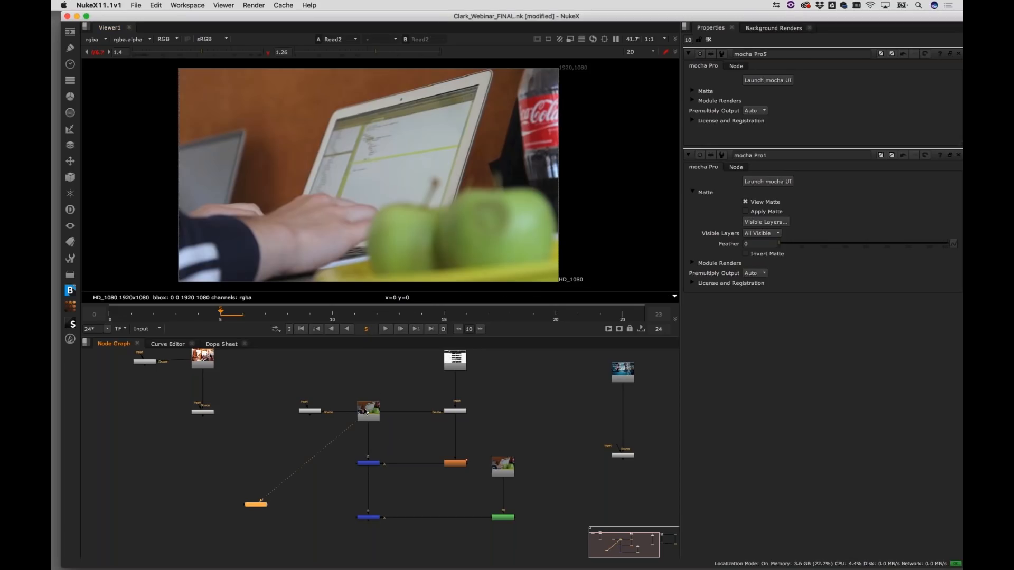
View the Blur1 output and scrub from frame 3 to frame 20 to examine its animated defocus
scroll(489, 379, down, 5)
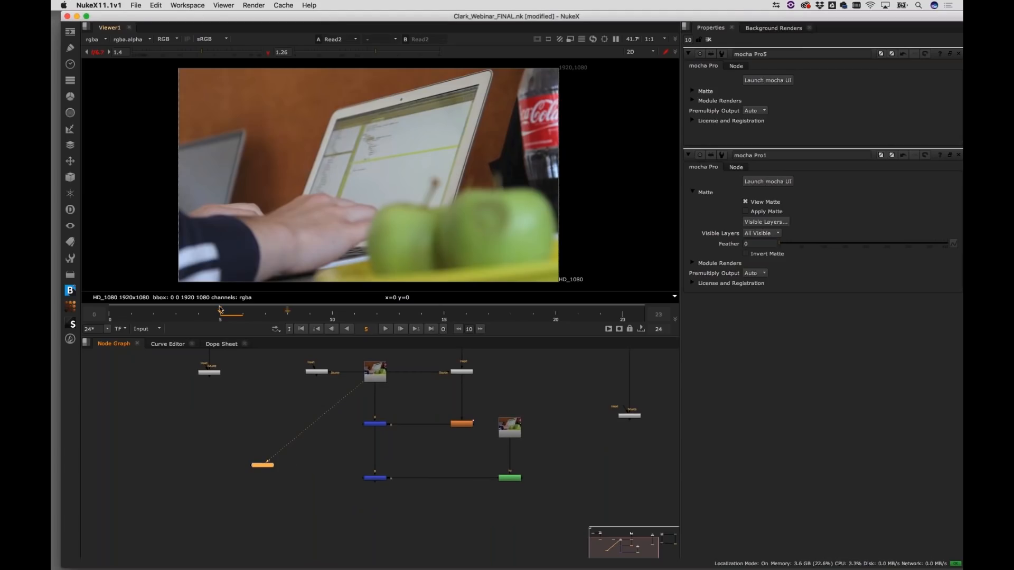
mouse_move(221, 314)
mouse_down()
mouse_move(533, 320)
mouse_move(220, 315)
mouse_up()
click(462, 424)
key(1)
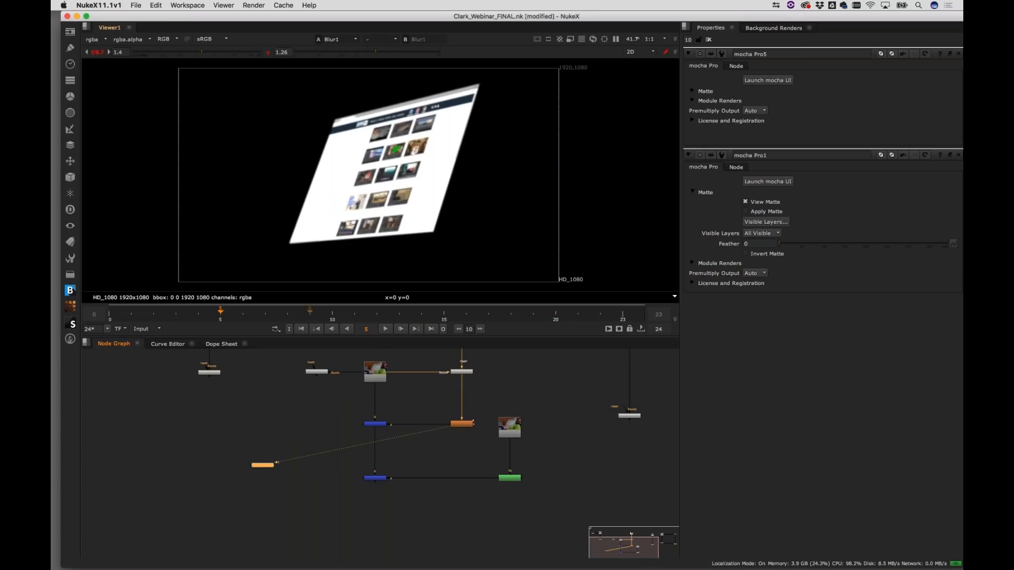
click(167, 312)
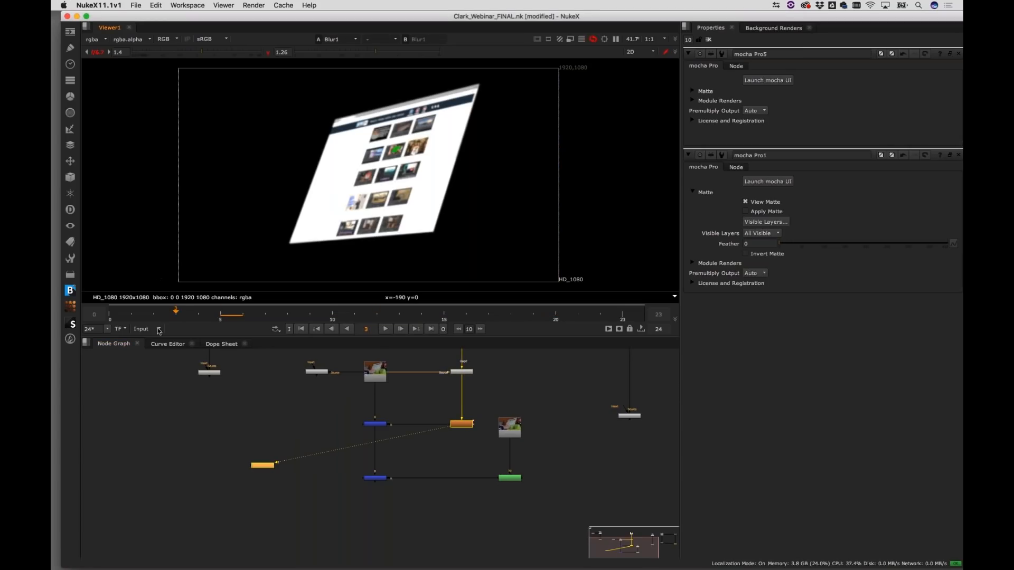
drag(177, 315, 556, 312)
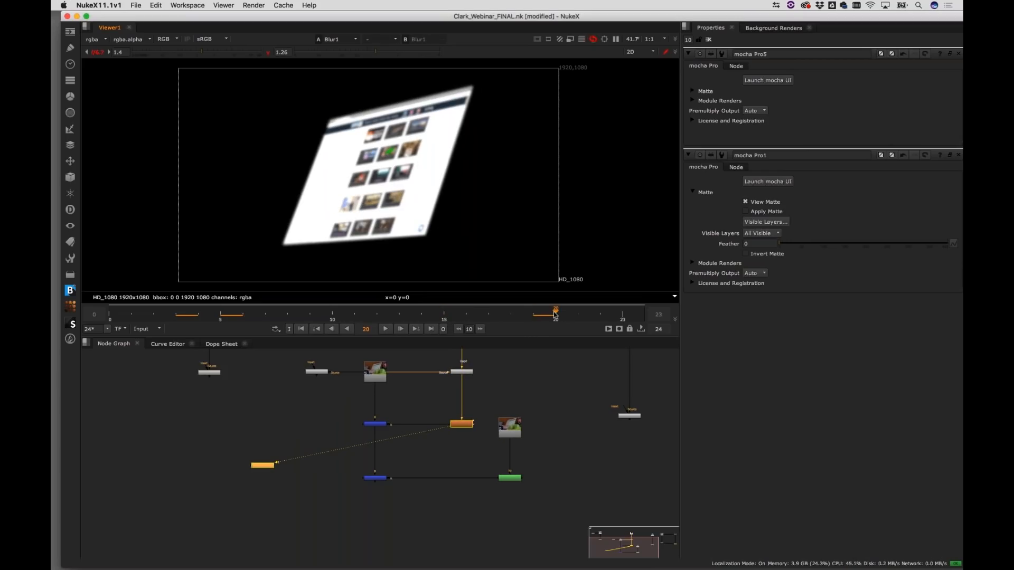
View the Merge1 composite of the website insert over the plate and scrub back to frame 18
click(321, 413)
click(378, 425)
key(1)
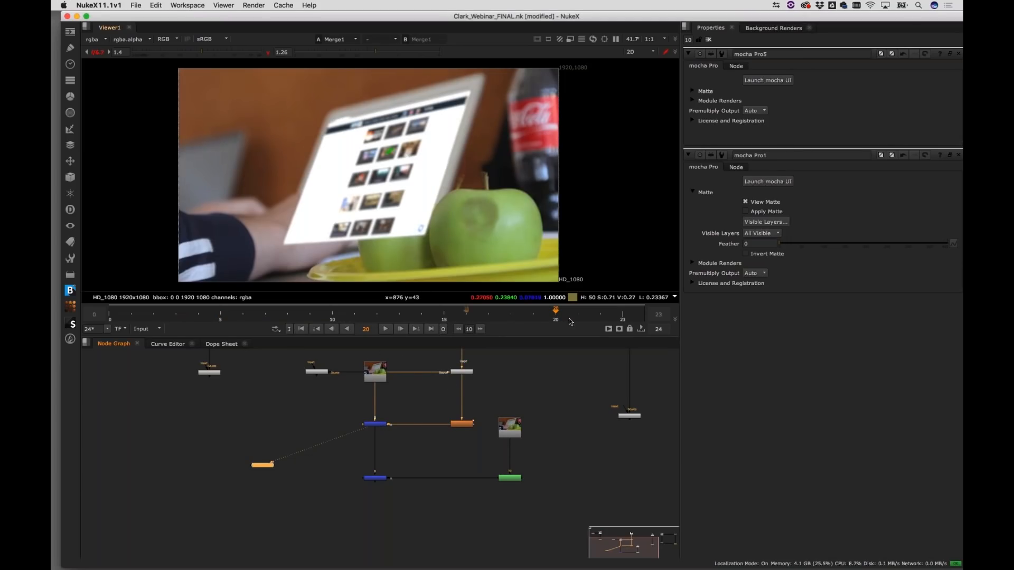
drag(553, 314, 519, 326)
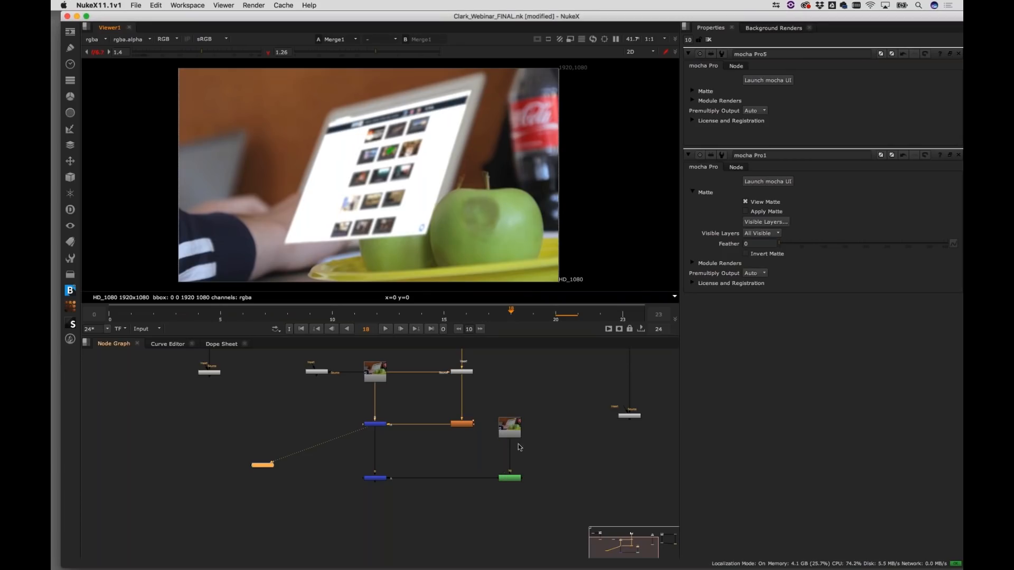
Open the Roto_Apple1 properties to show its hand and apple shapes, and view the Merge3 composite
double_click(513, 479)
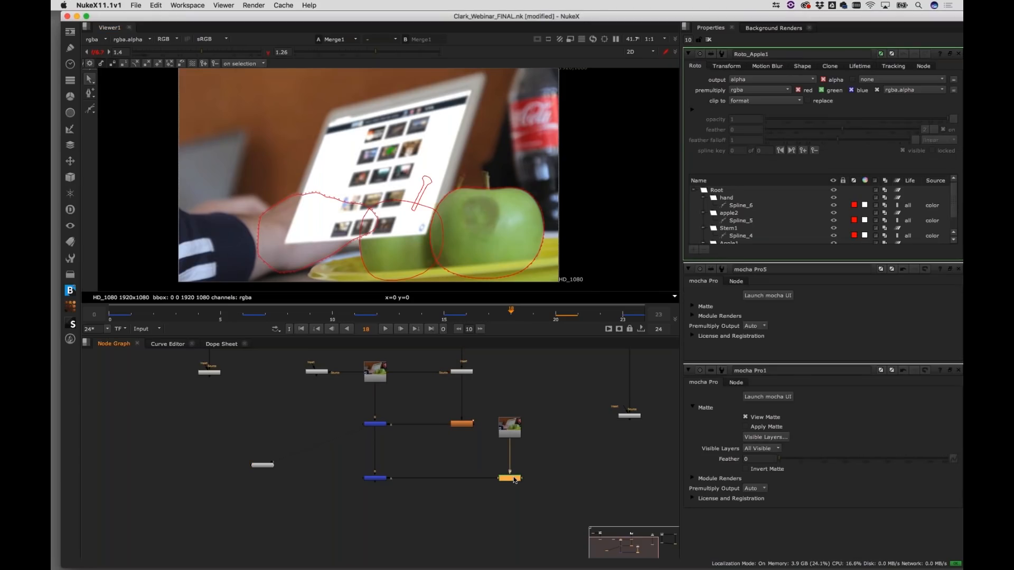
click(373, 479)
key(1)
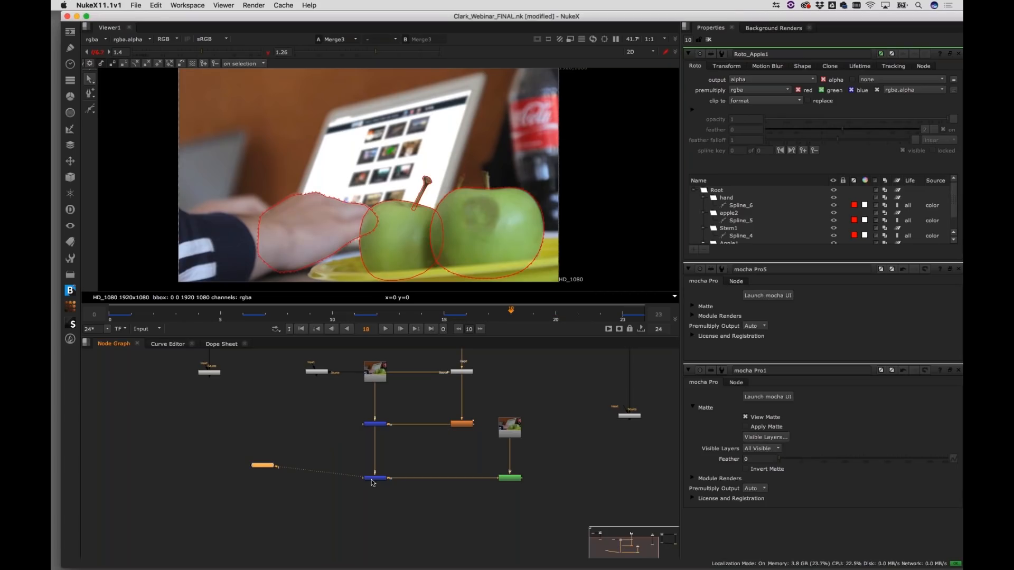
Close the Roto_Apple1 properties, play the Merge3 composite and scrub through it to frame 15
click(959, 54)
click(385, 329)
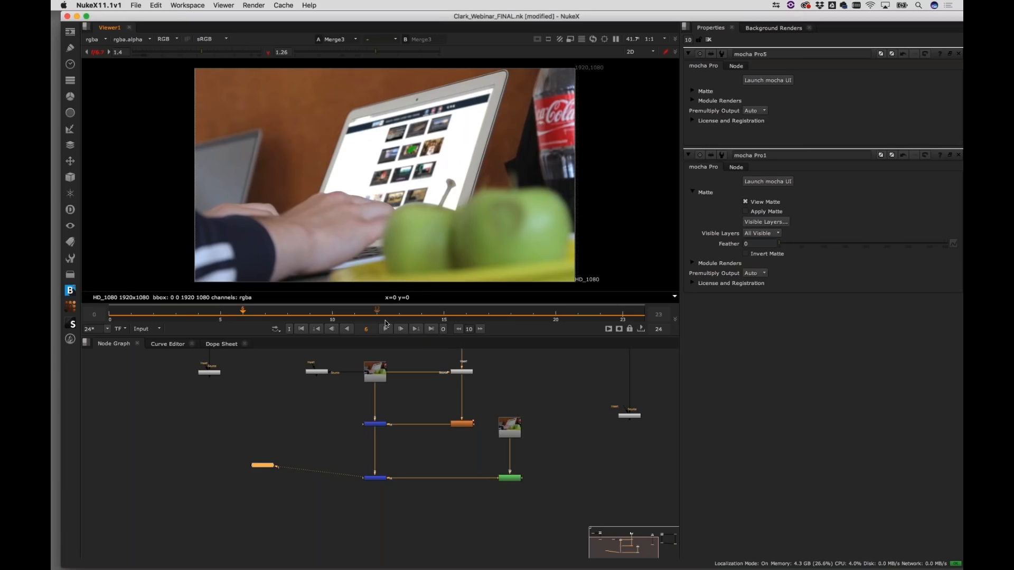
drag(236, 314, 392, 327)
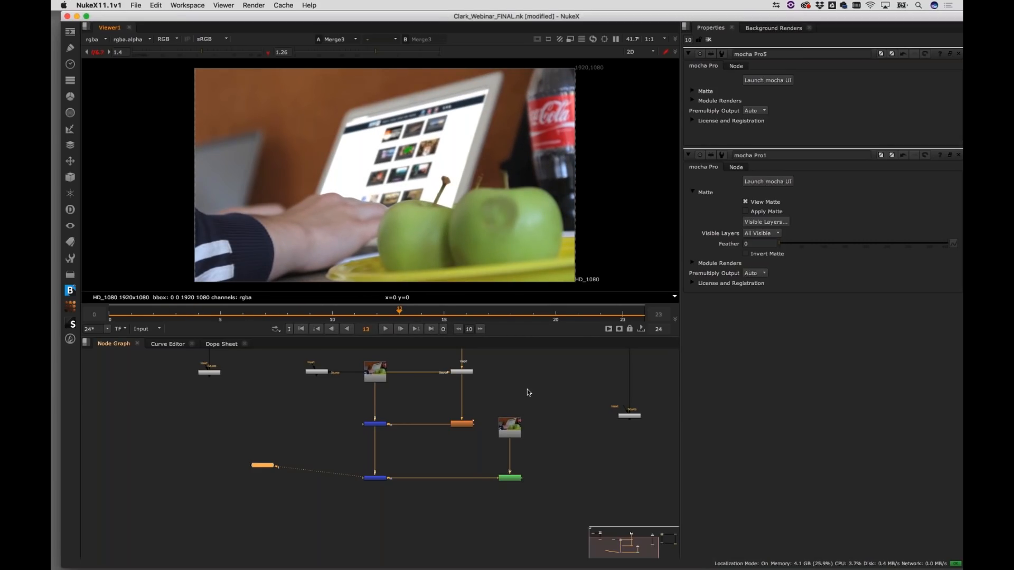
drag(400, 313, 443, 318)
Open the mocha Pro3 node in the mocha interface and select its screen layer
scroll(509, 390, up, 5)
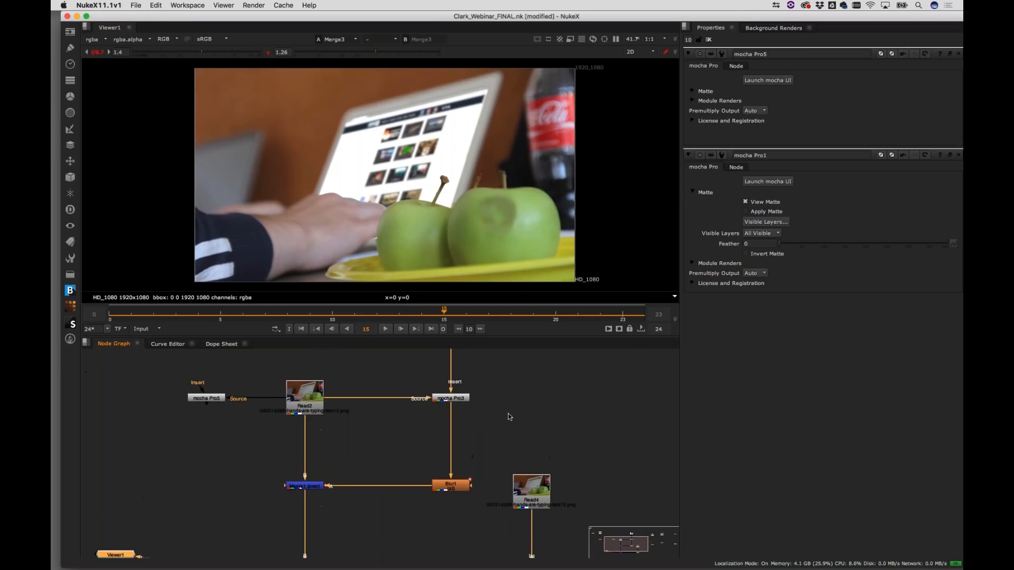
click(454, 402)
double_click(455, 402)
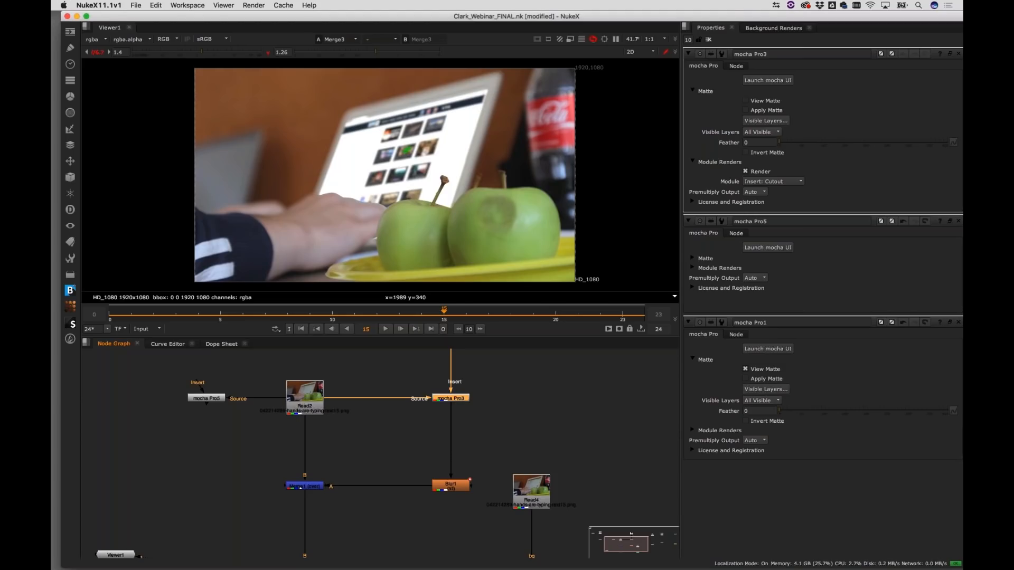
click(783, 81)
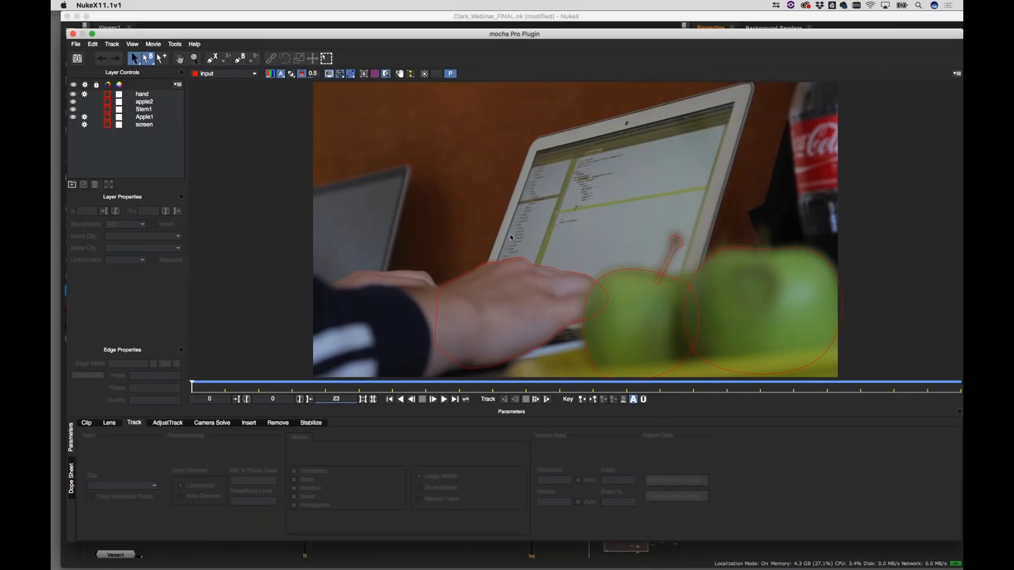
click(150, 125)
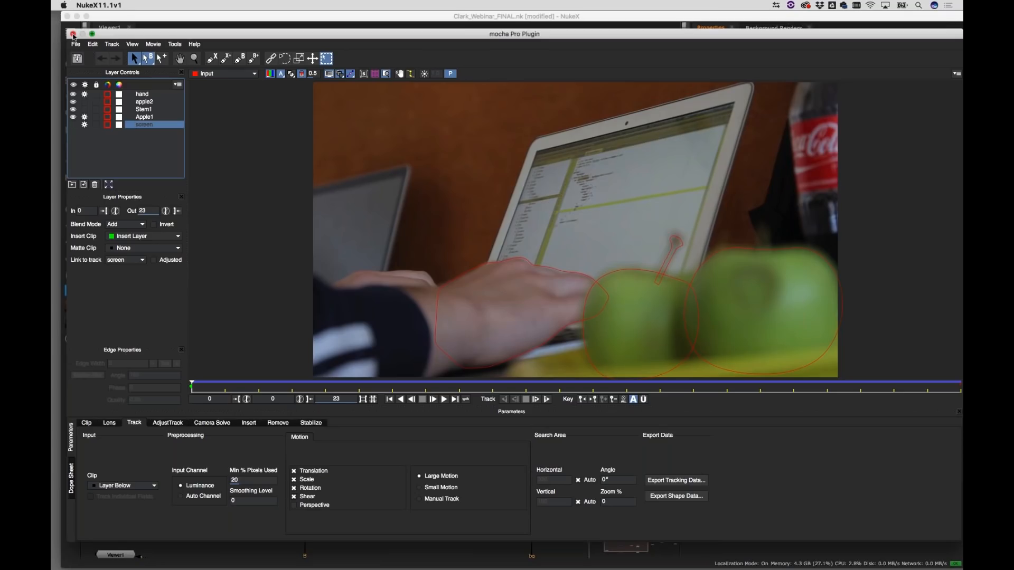
click(138, 236)
click(138, 236)
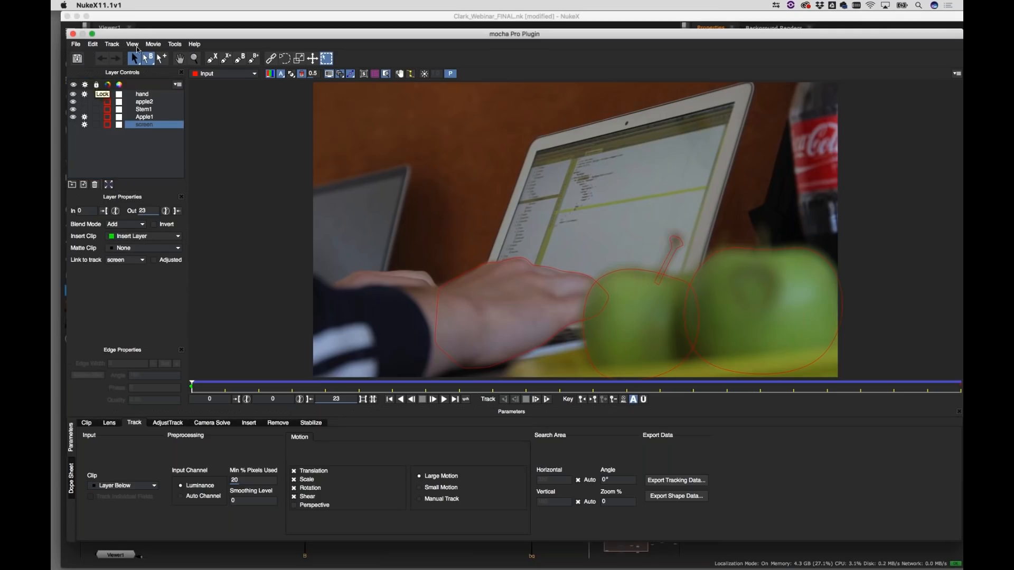
View the Insert module's Transform settings and close the mocha interface
mouse_move(167, 35)
mouse_down()
mouse_move(169, 48)
mouse_move(163, 33)
mouse_up()
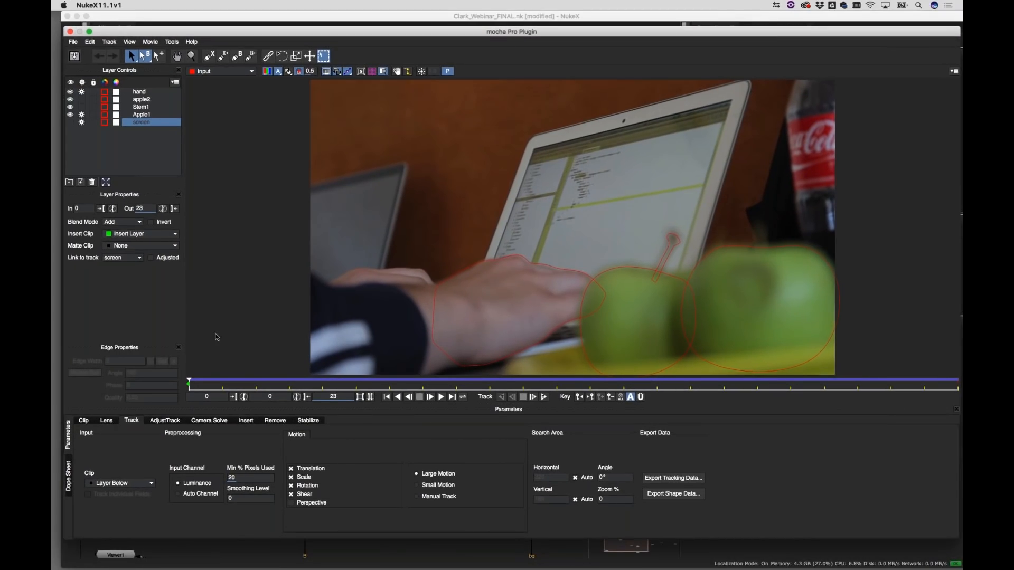
click(249, 422)
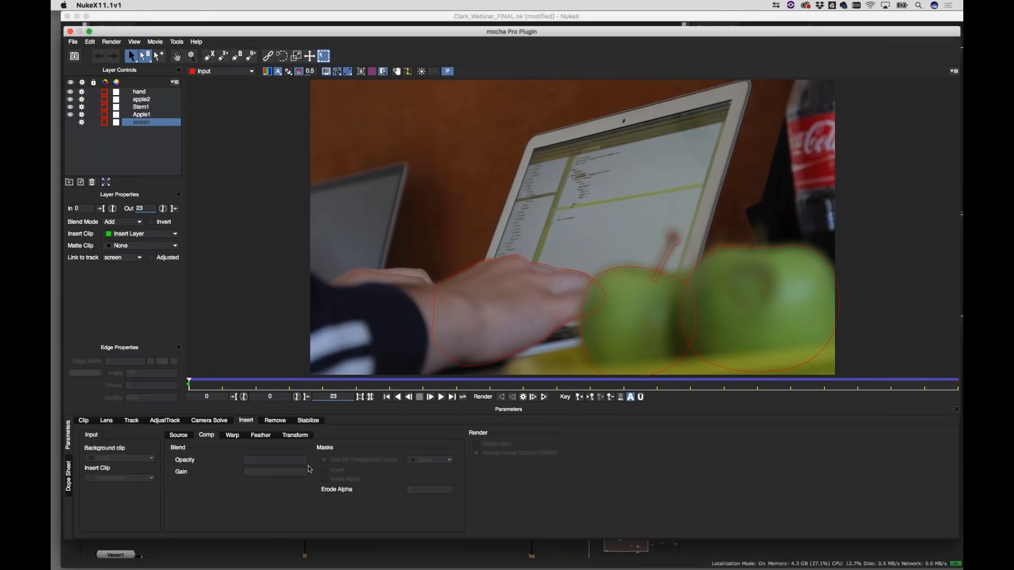
click(296, 436)
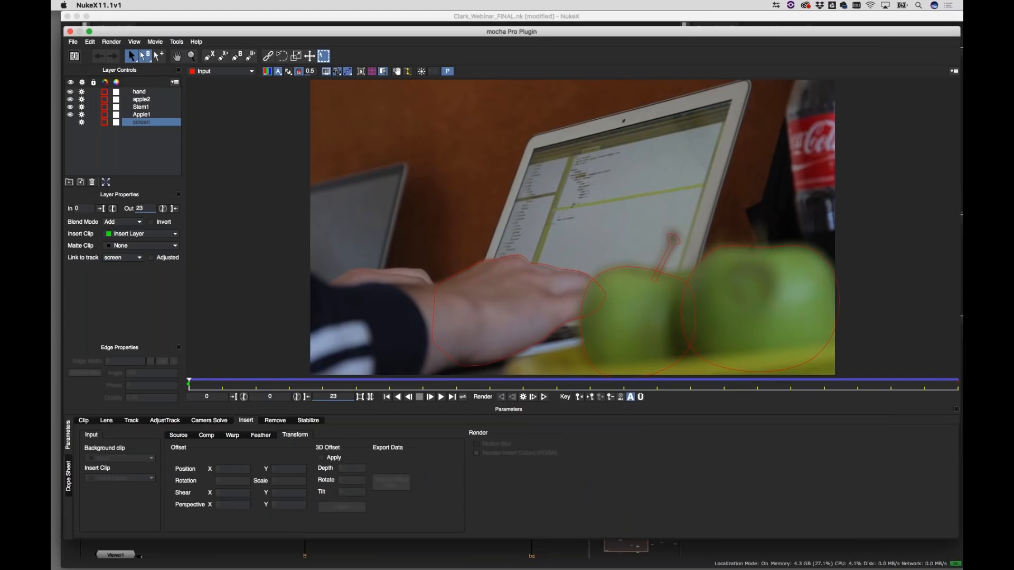
click(70, 31)
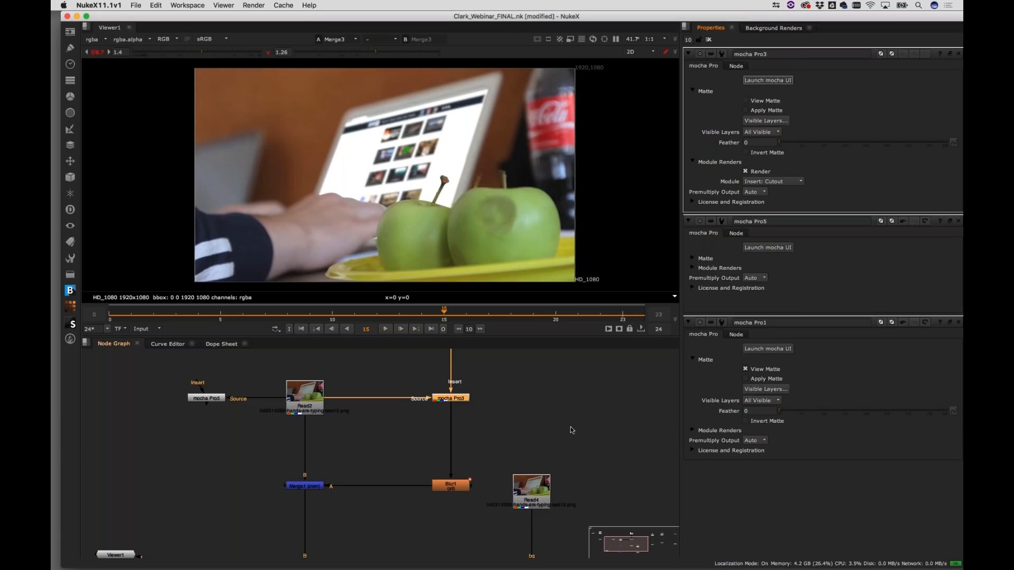
Locate the underwater swimmers plate in the node graph and view its Read5 output
key(f)
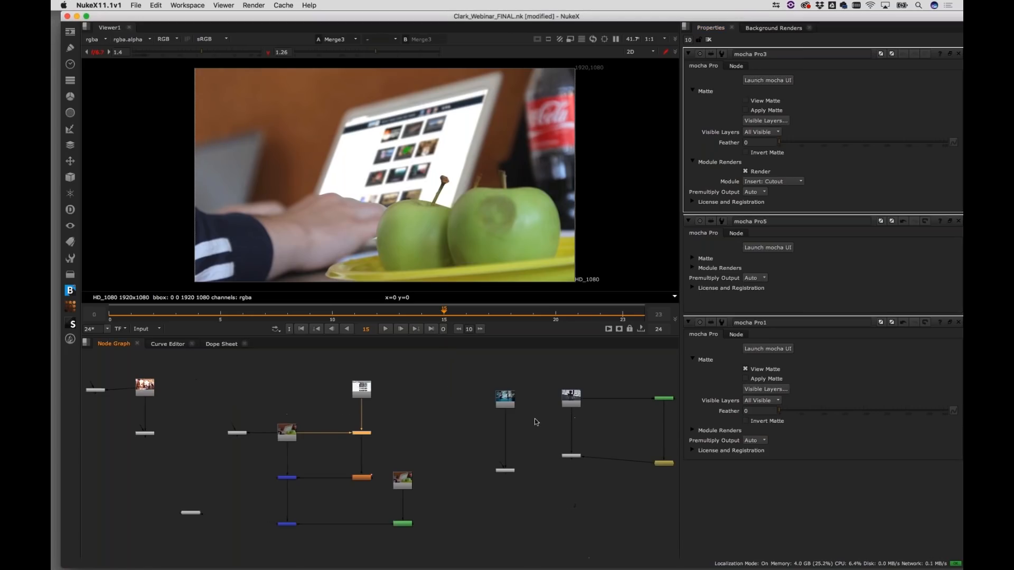
scroll(444, 463, up, 4)
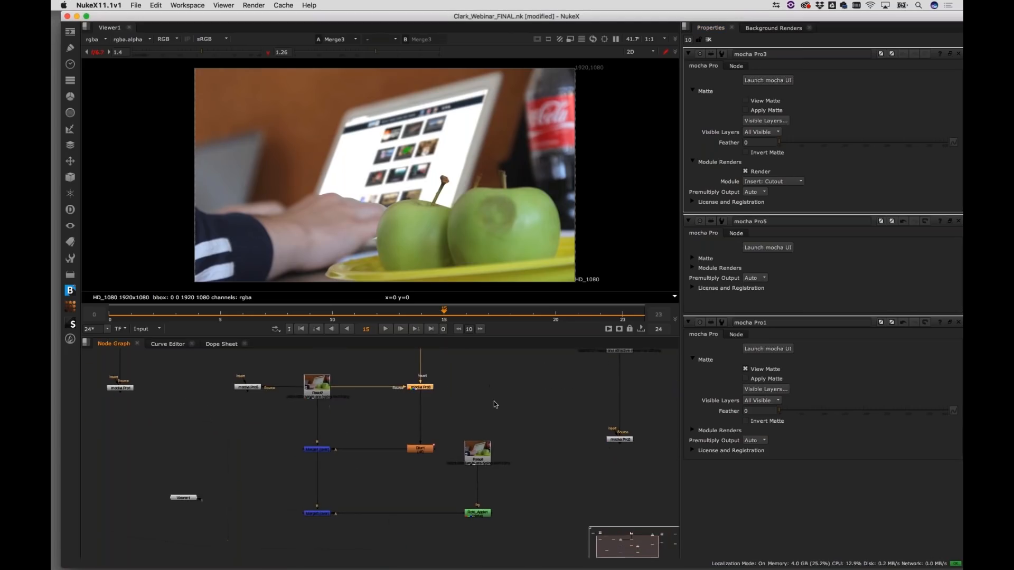
drag(495, 404, 339, 421)
drag(397, 404, 430, 456)
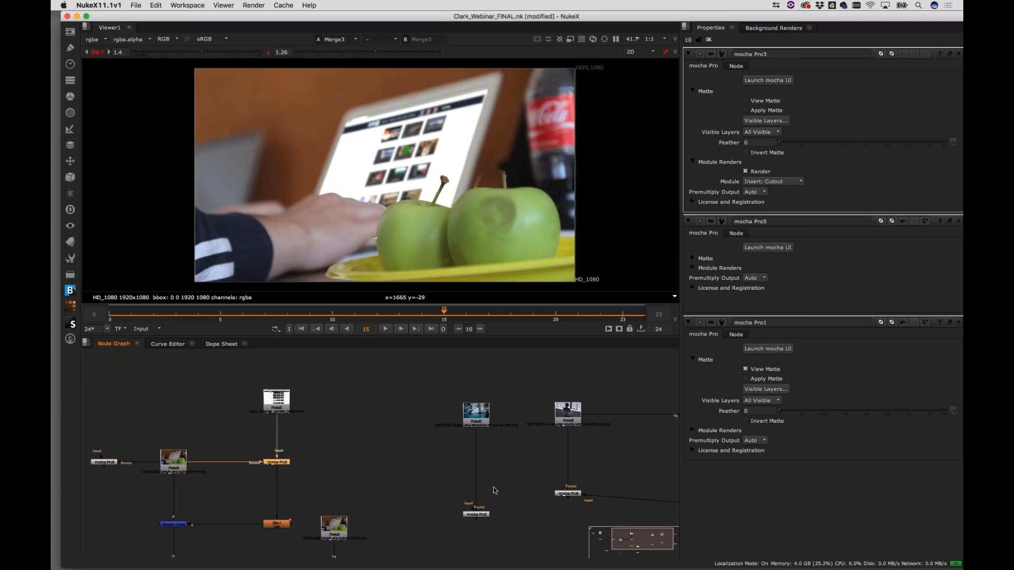
scroll(494, 487, right, 8)
scroll(363, 468, left, 6)
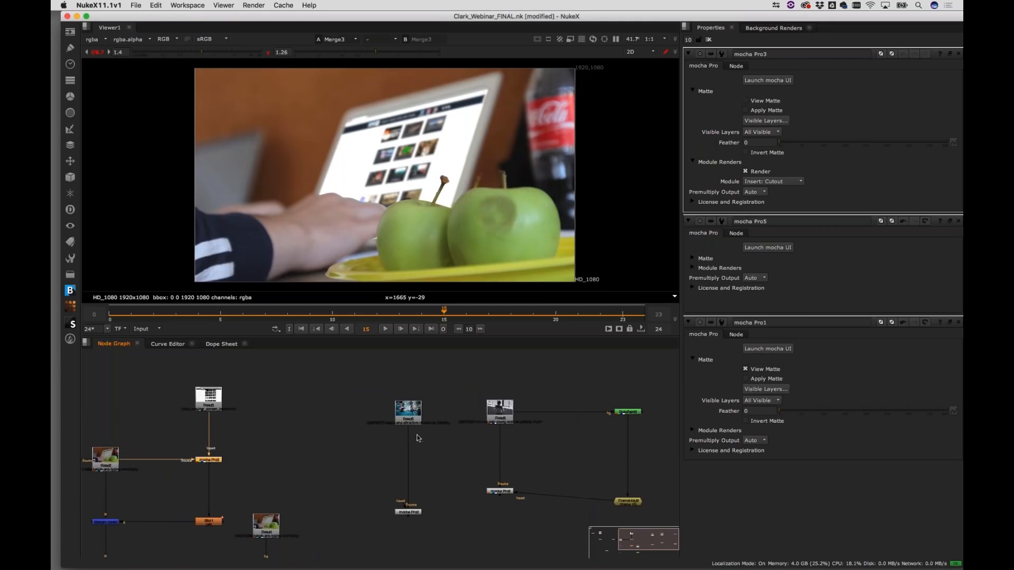
click(411, 416)
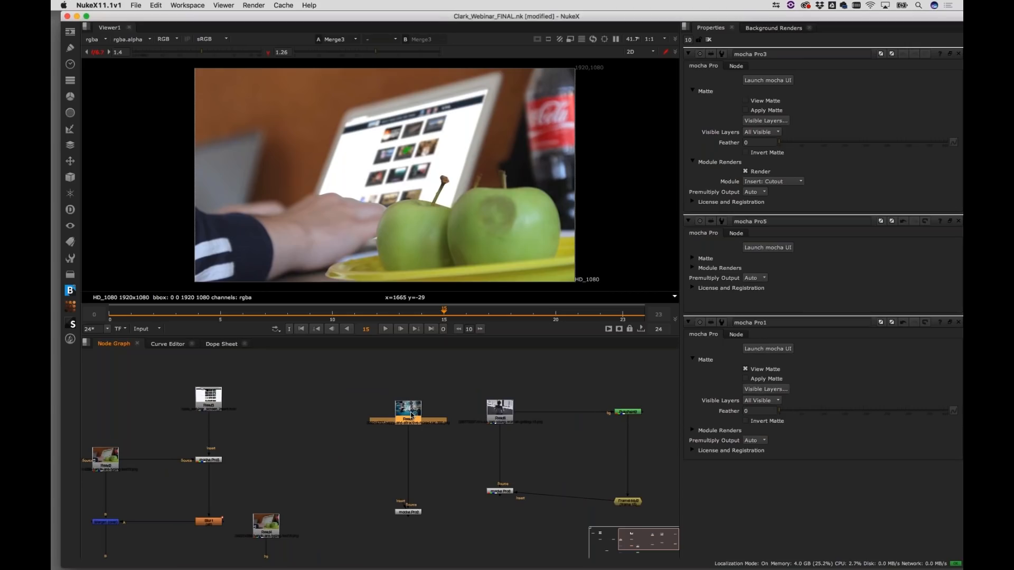
key(1)
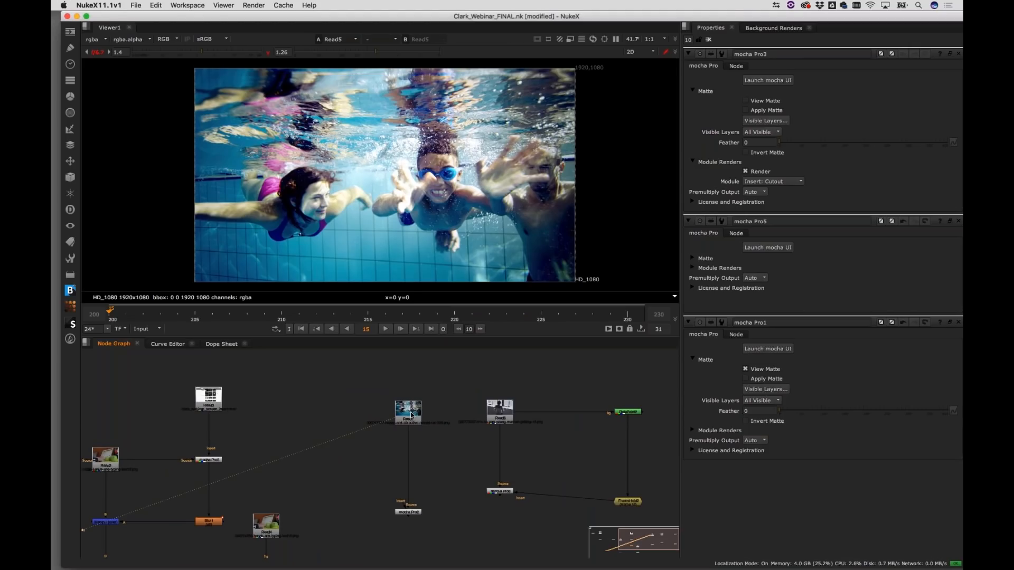
Play the underwater plate from frame 200 and scrub to frame 223 to examine the moving hands
click(385, 330)
scroll(367, 317, down, 2)
click(166, 317)
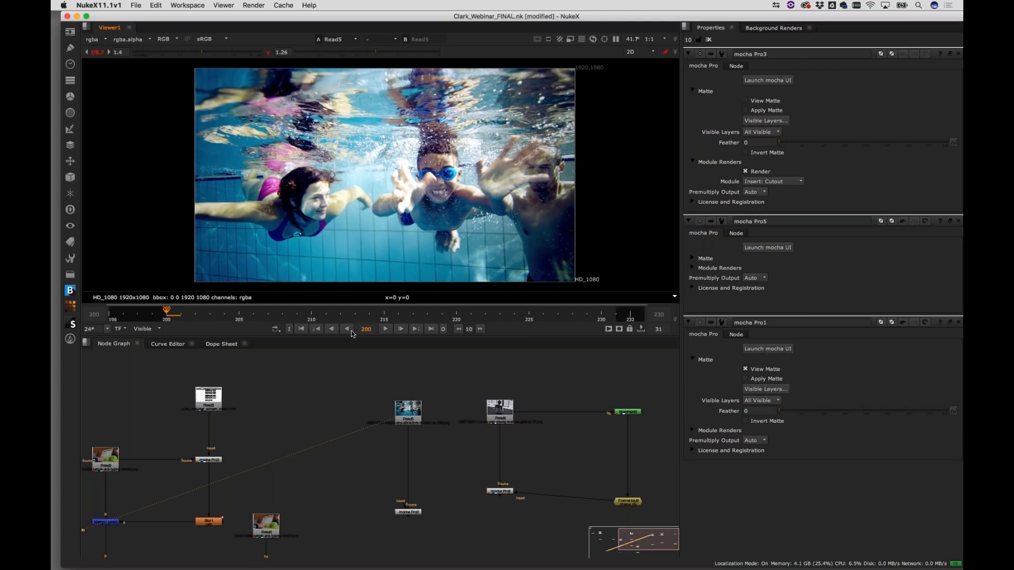
click(384, 329)
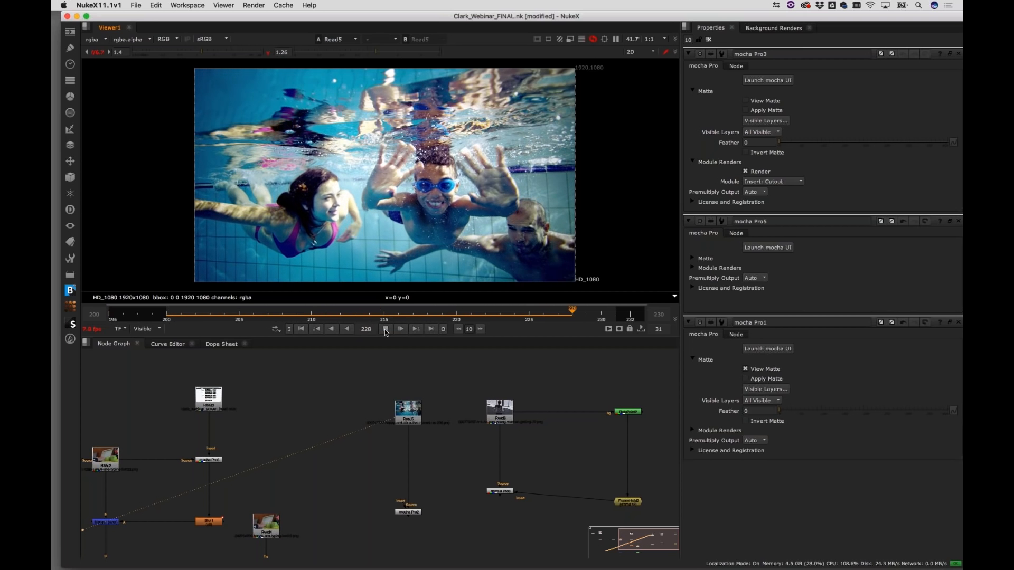
click(455, 330)
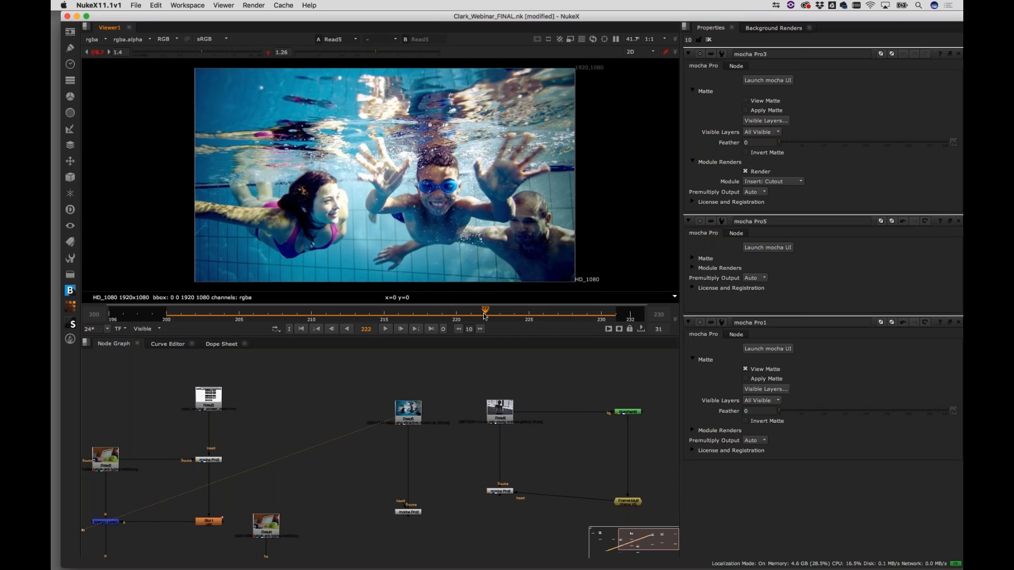
mouse_move(486, 313)
mouse_down()
mouse_move(603, 316)
mouse_move(178, 318)
mouse_move(287, 315)
mouse_move(223, 308)
mouse_move(565, 324)
mouse_move(250, 303)
mouse_move(454, 306)
mouse_move(426, 306)
mouse_move(601, 324)
mouse_move(500, 317)
mouse_up()
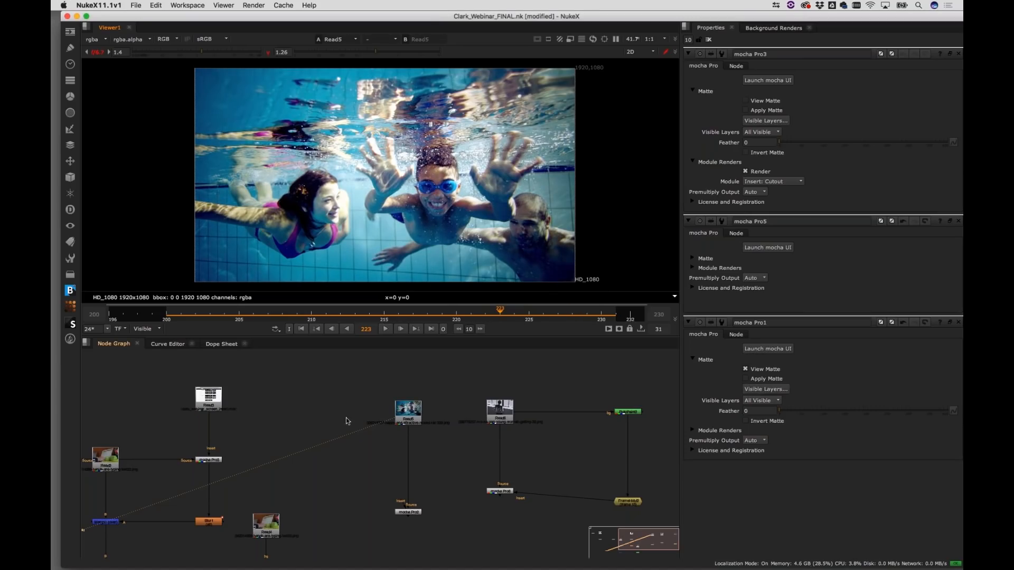
Add a mocha Pro node with its Source connected to the Read5 underwater plate, and launch its mocha interface
click(339, 403)
key(Tab)
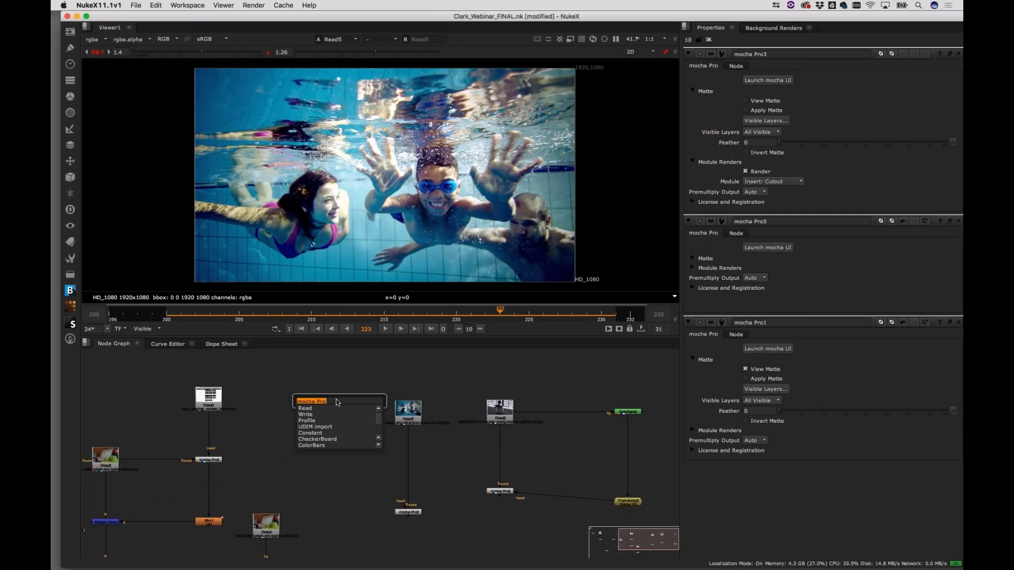
key(Return)
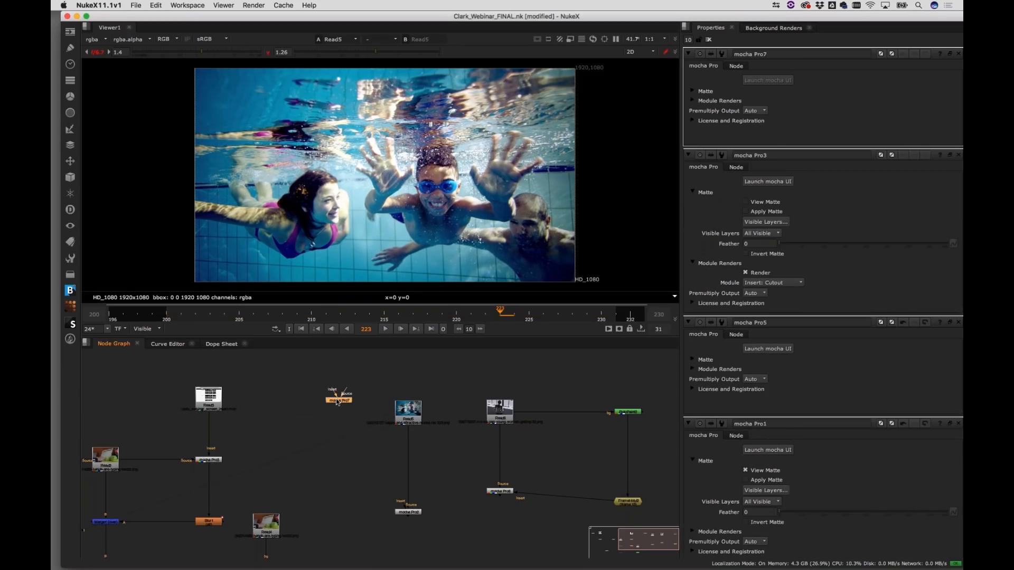
drag(346, 389, 319, 417)
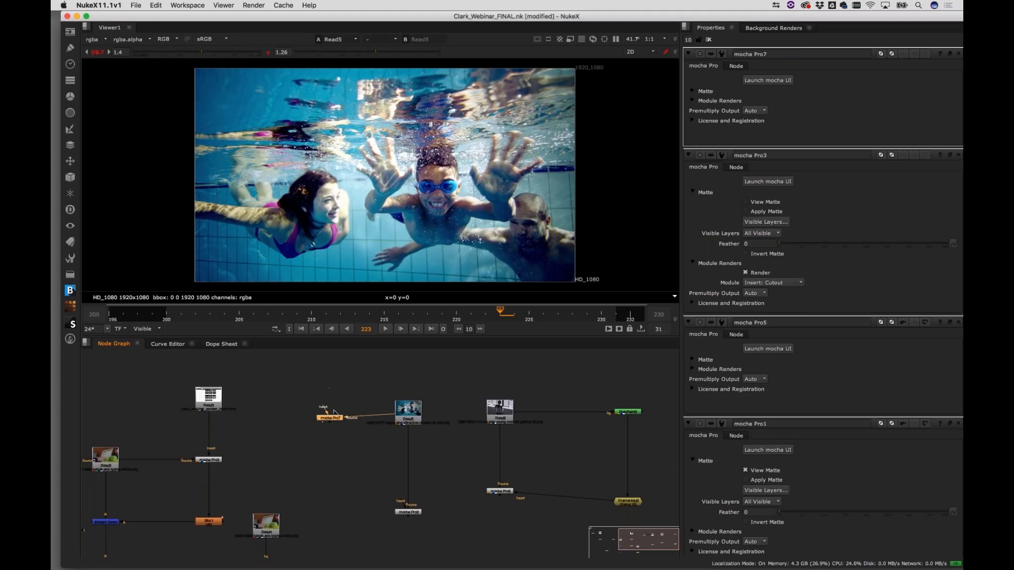
click(771, 83)
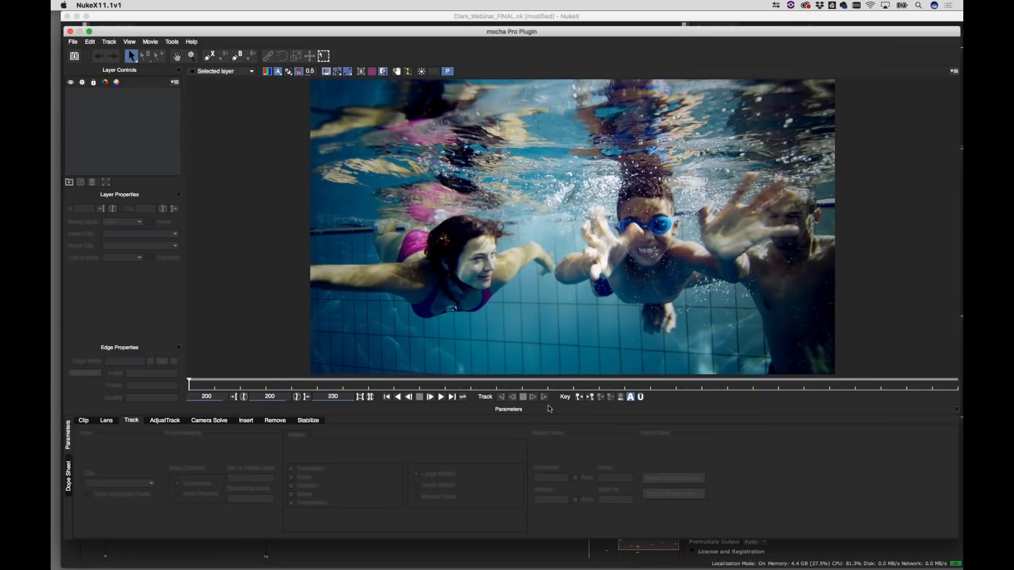
Play the underwater clip in mocha and scrub to frame 216
click(441, 397)
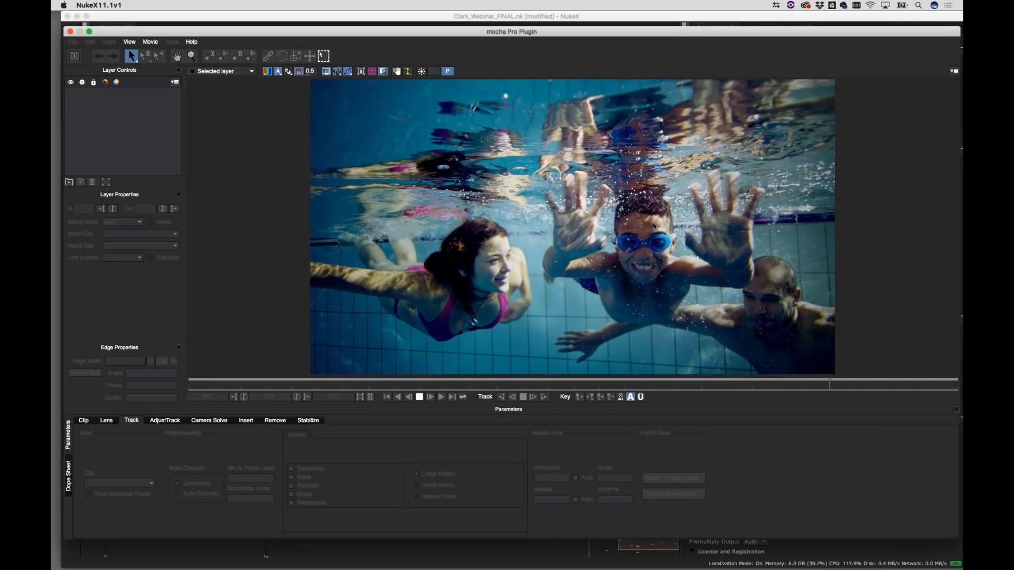
click(420, 396)
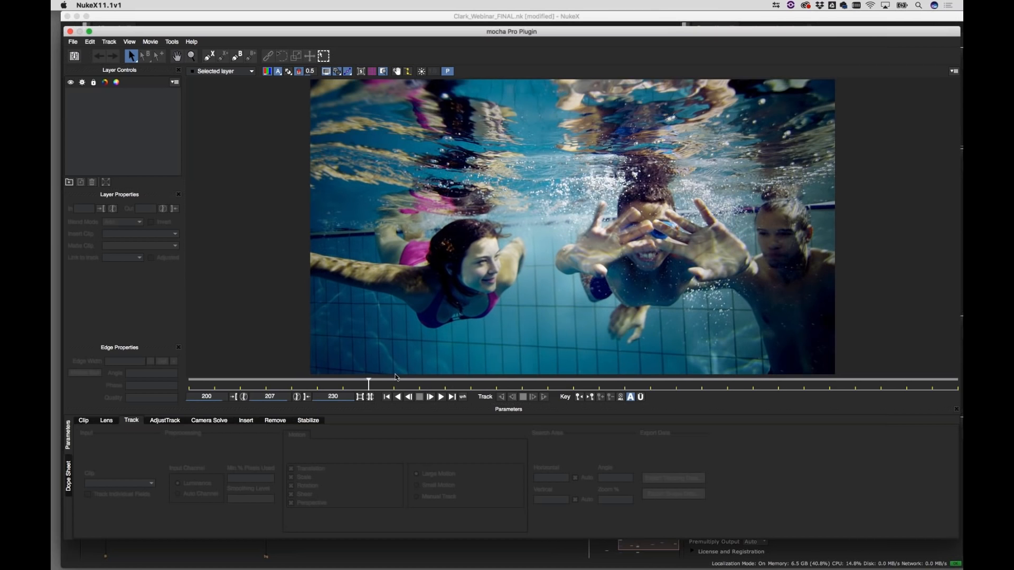
drag(398, 385, 589, 406)
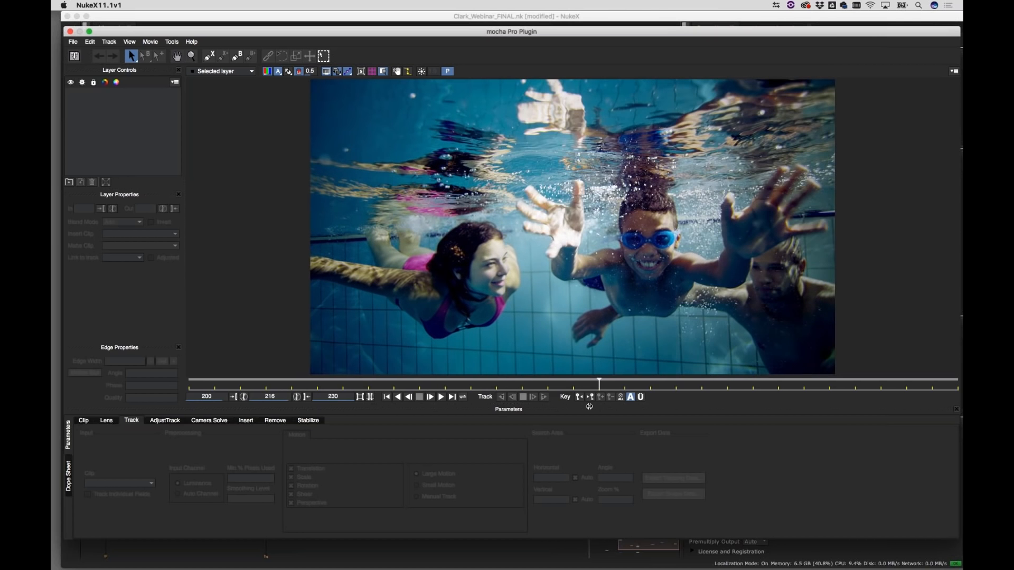
Draw a closed X-spline around the boy's hand in front of the man's face at frame 217 and adjust the tension of its points
key(x)
key(x)
drag(836, 238, 614, 304)
key(z)
key(x)
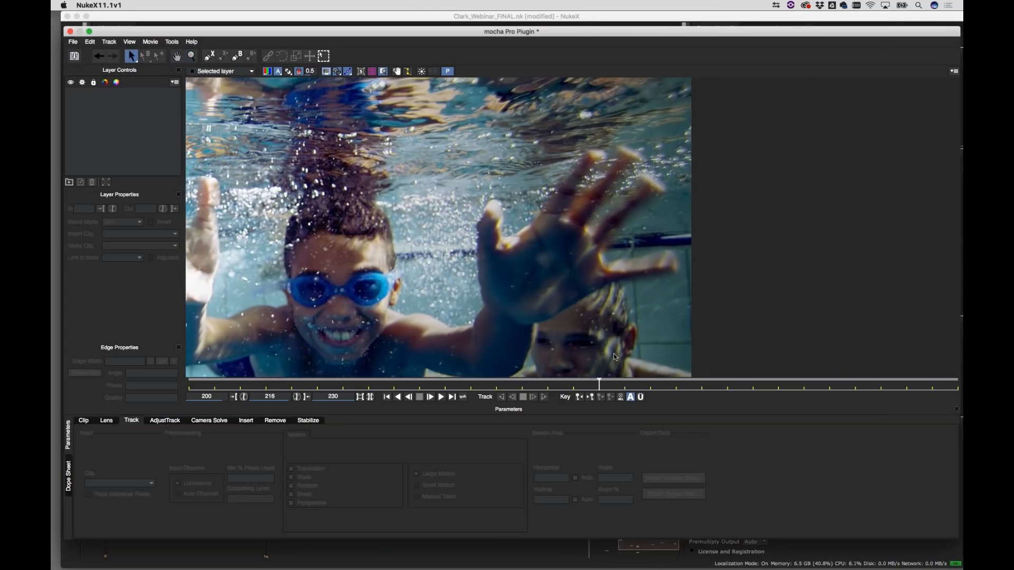
mouse_move(633, 391)
mouse_down()
mouse_move(612, 391)
mouse_move(667, 393)
mouse_move(616, 393)
mouse_up()
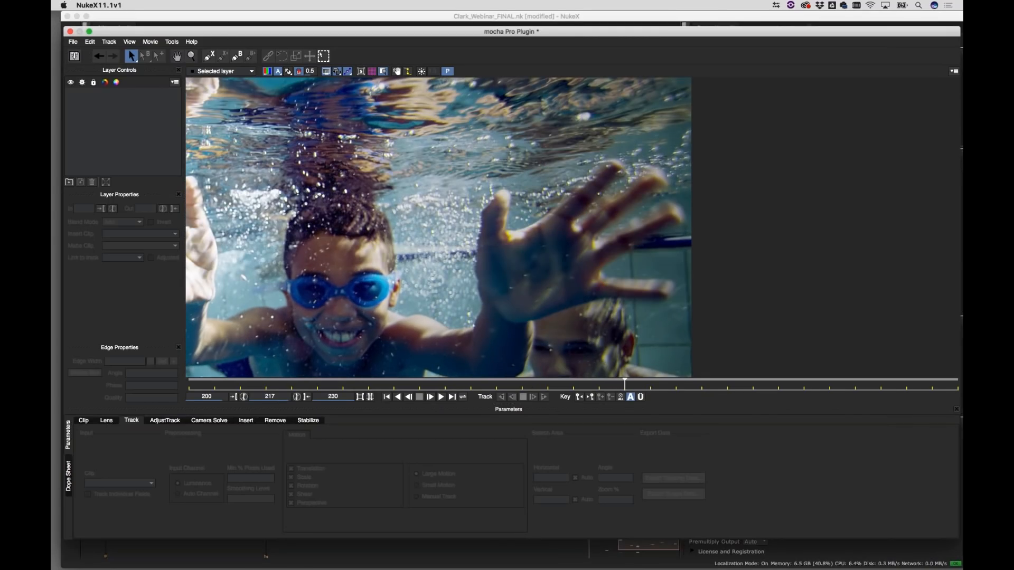
click(209, 55)
click(474, 301)
click(471, 274)
click(472, 234)
click(474, 210)
click(490, 187)
click(510, 176)
click(523, 181)
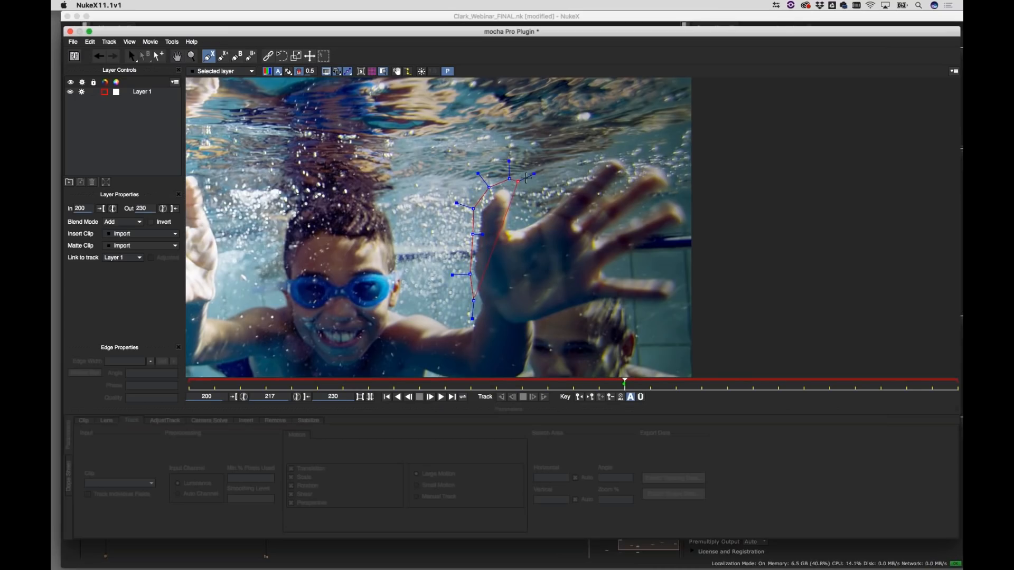
click(518, 213)
click(539, 201)
click(572, 176)
click(602, 154)
click(625, 157)
click(642, 162)
click(666, 162)
click(677, 181)
click(676, 195)
click(687, 205)
click(688, 224)
click(648, 251)
click(641, 254)
click(612, 271)
click(647, 268)
click(682, 280)
click(683, 309)
click(648, 314)
click(615, 309)
click(571, 315)
click(538, 330)
click(492, 338)
click(480, 317)
click(473, 302)
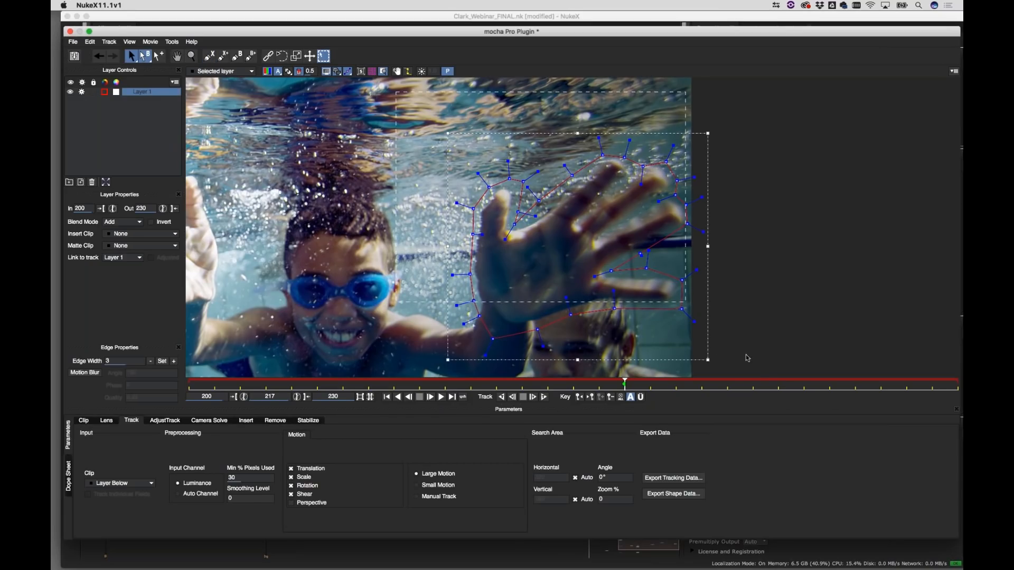
drag(758, 368, 758, 368)
drag(694, 321, 687, 316)
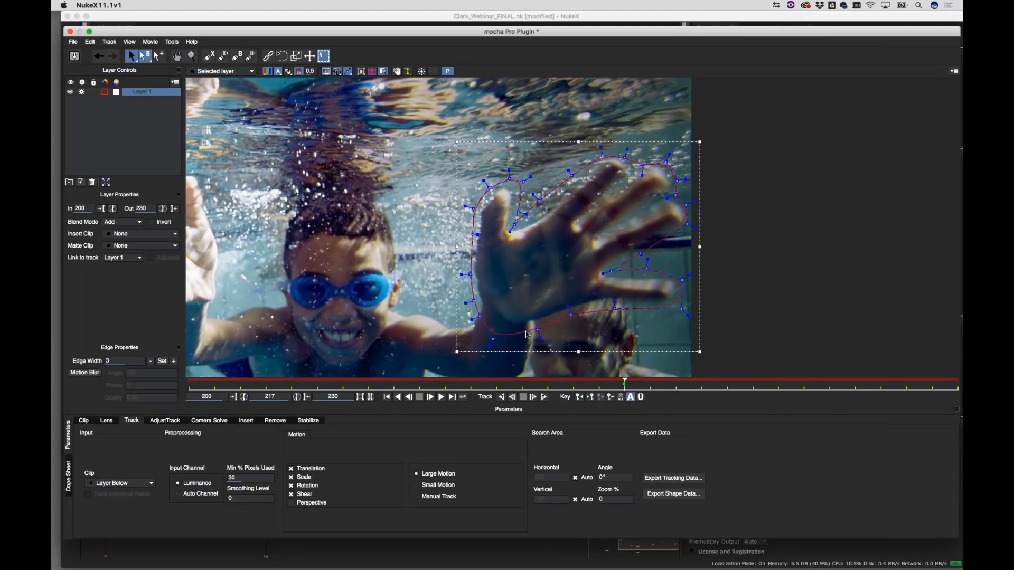
Set Min % Pixels Used to 95.9 and the search angle to 33.51°, and track the hand layer forward frame by frame to frame 230
mouse_move(246, 479)
mouse_down()
mouse_move(233, 466)
mouse_move(233, 478)
mouse_move(263, 459)
mouse_move(209, 469)
mouse_move(265, 463)
mouse_up()
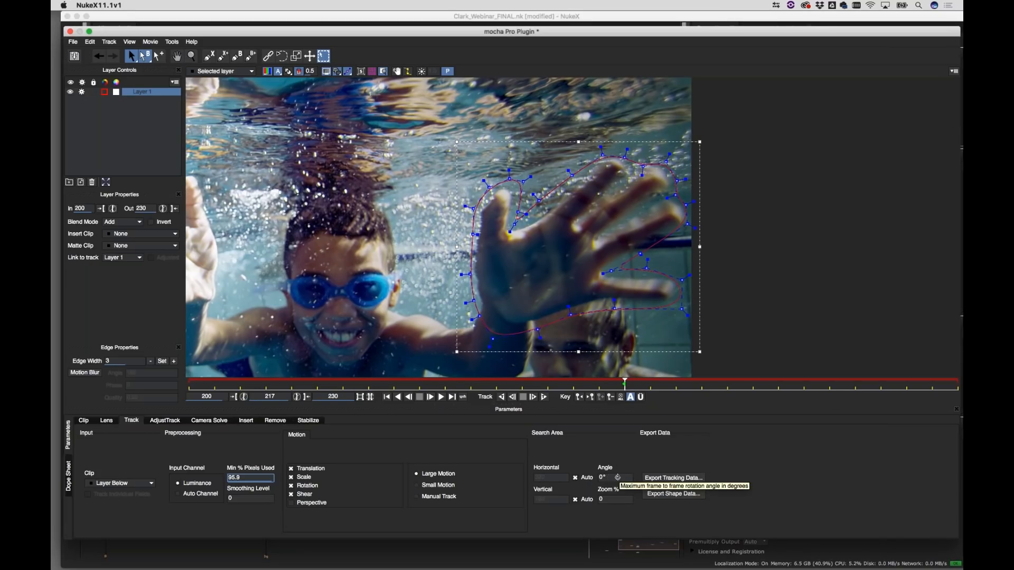
drag(617, 478, 622, 477)
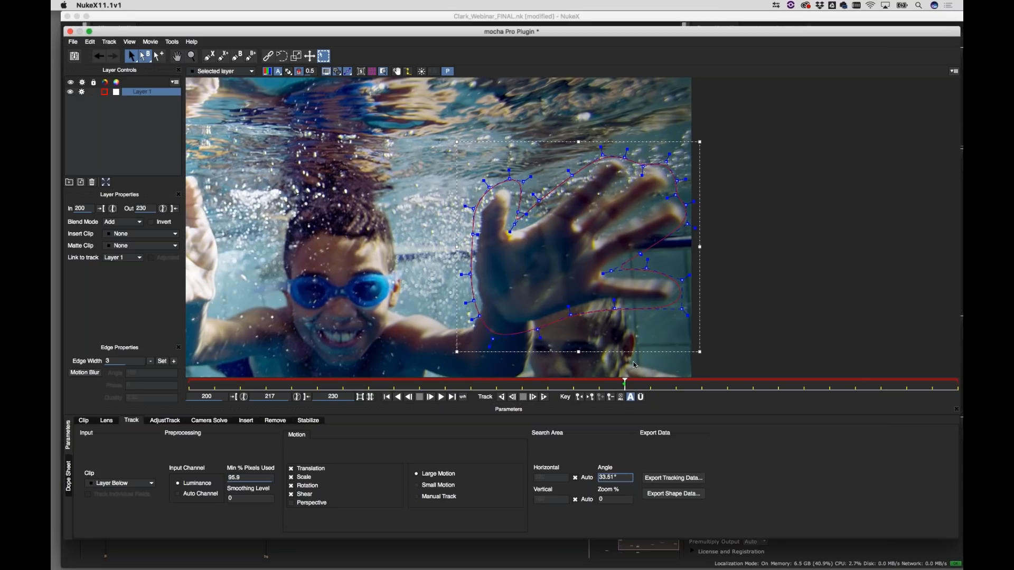
click(534, 397)
click(534, 398)
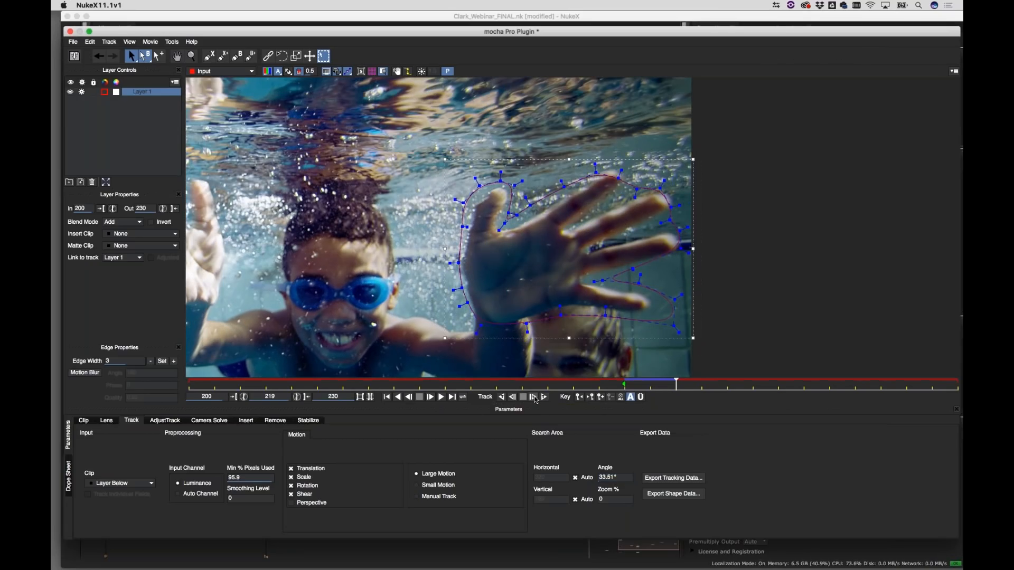
click(535, 397)
click(535, 398)
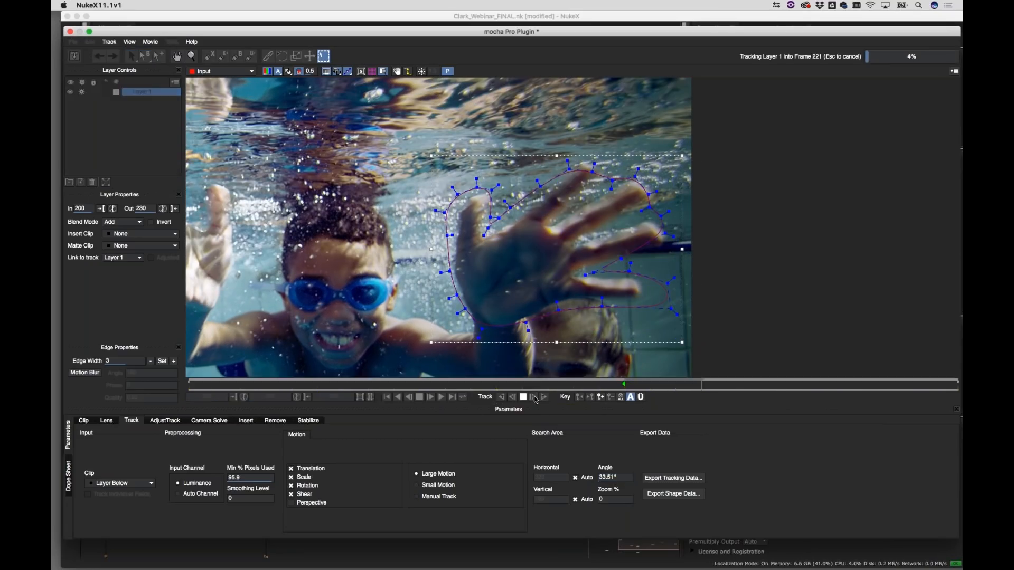
click(535, 398)
click(534, 398)
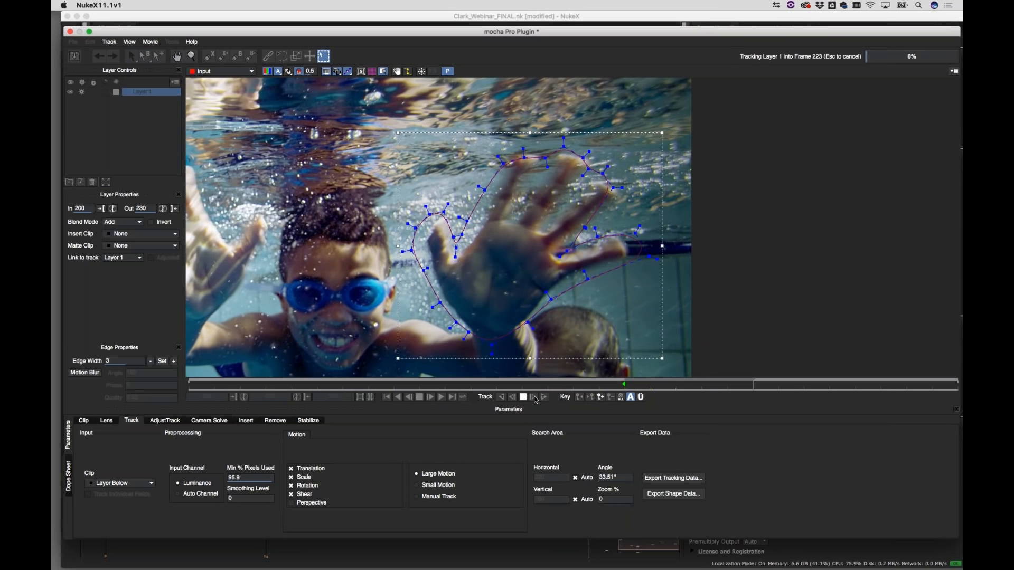
click(535, 398)
click(534, 397)
click(535, 398)
click(534, 397)
click(534, 398)
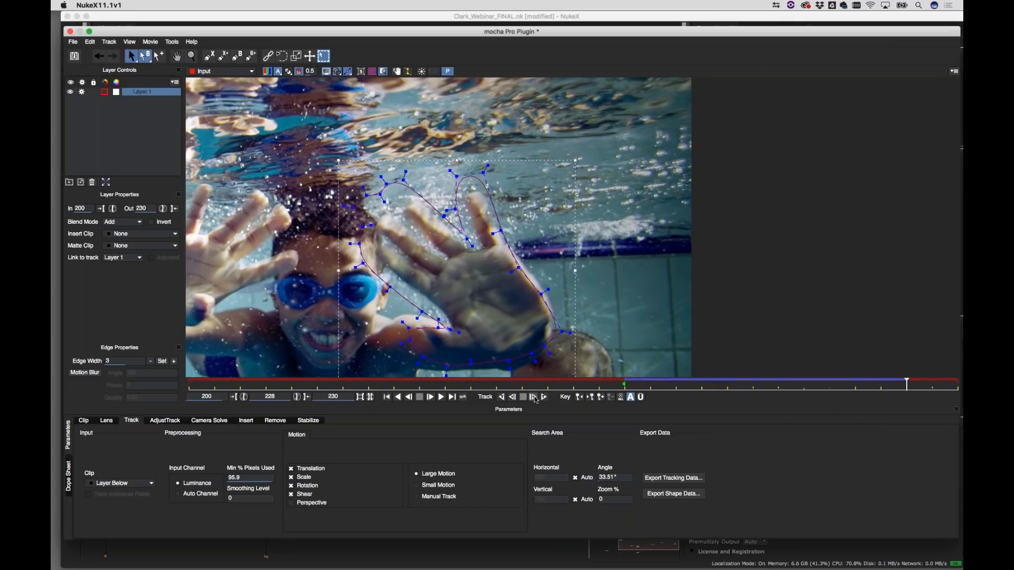
click(535, 398)
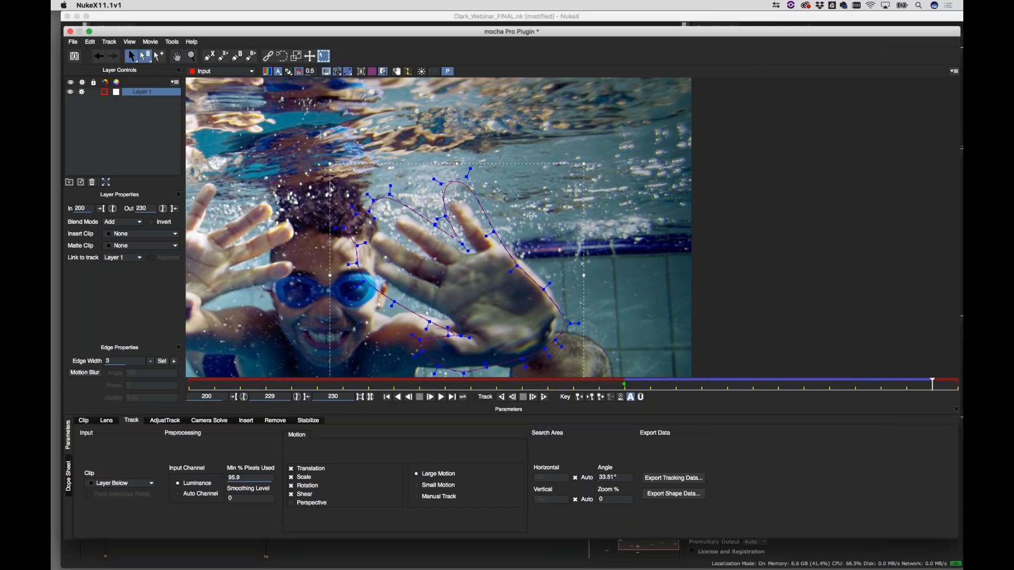
click(534, 344)
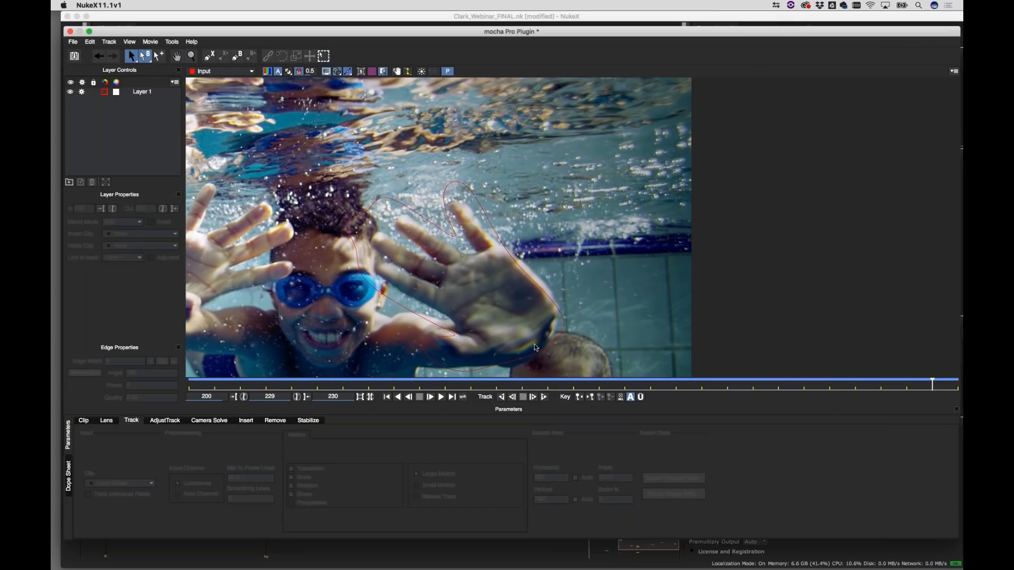
click(517, 272)
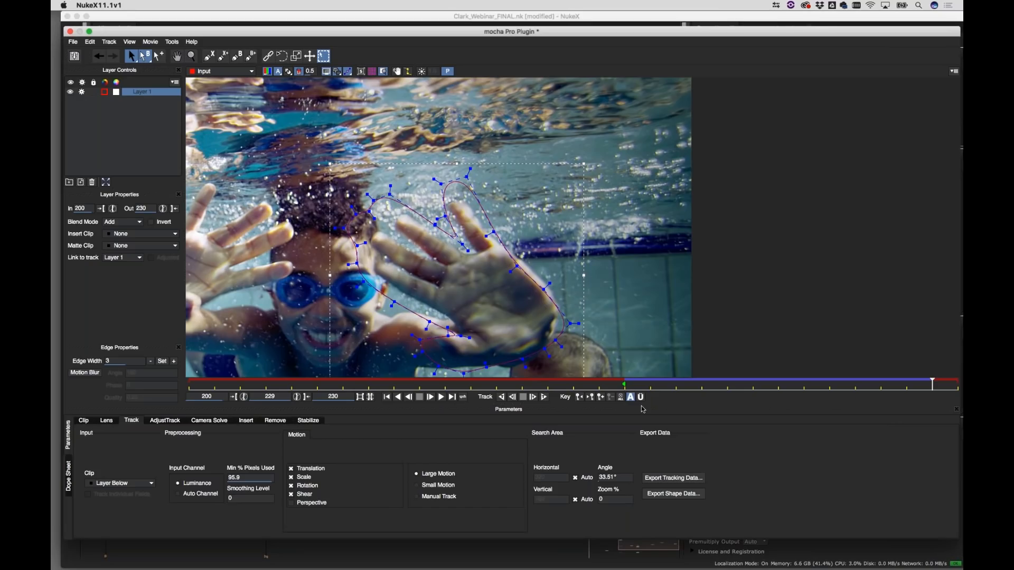
click(533, 398)
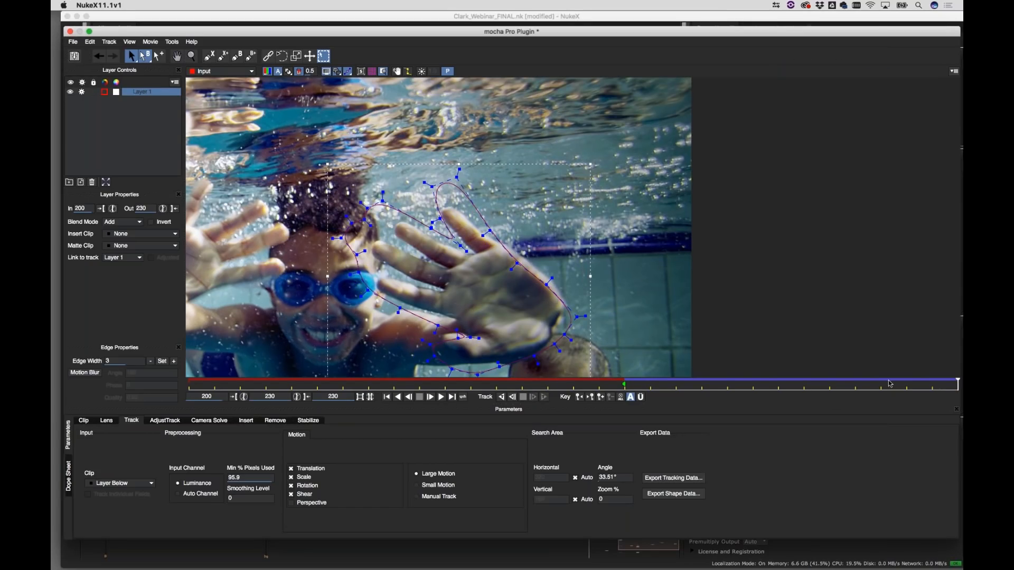
Return to frame 218 and track the hand layer backward frame by frame to frame 200
drag(955, 386, 650, 391)
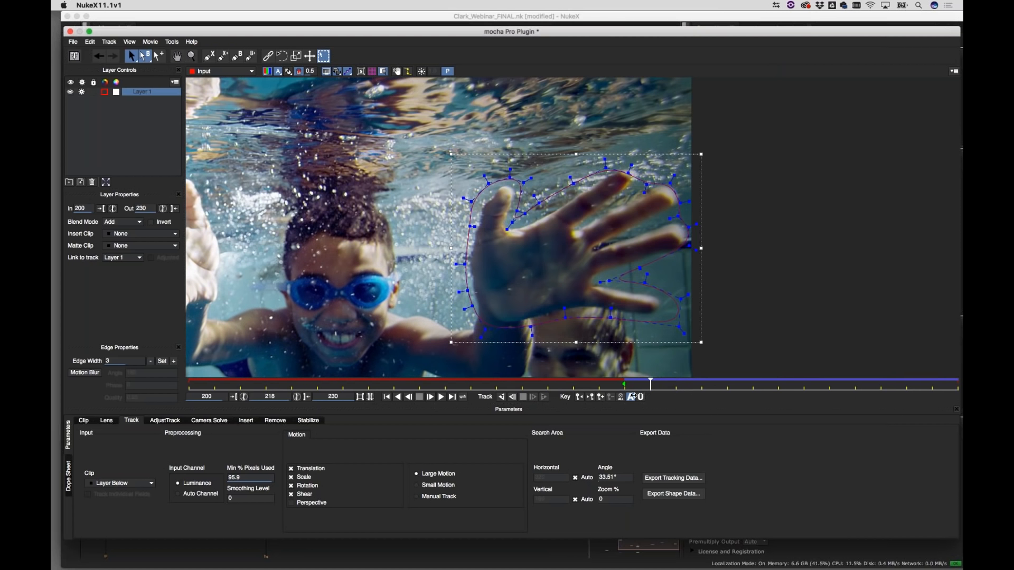
click(514, 398)
click(513, 397)
click(513, 398)
click(512, 398)
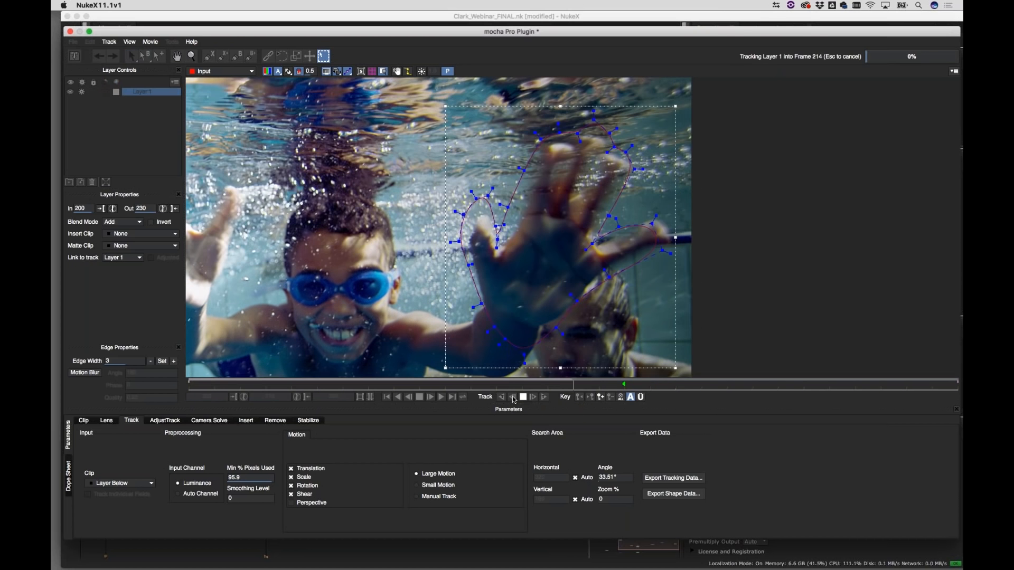
click(513, 399)
click(514, 399)
click(513, 399)
click(514, 398)
click(514, 399)
click(514, 399)
click(514, 399)
click(513, 399)
click(514, 399)
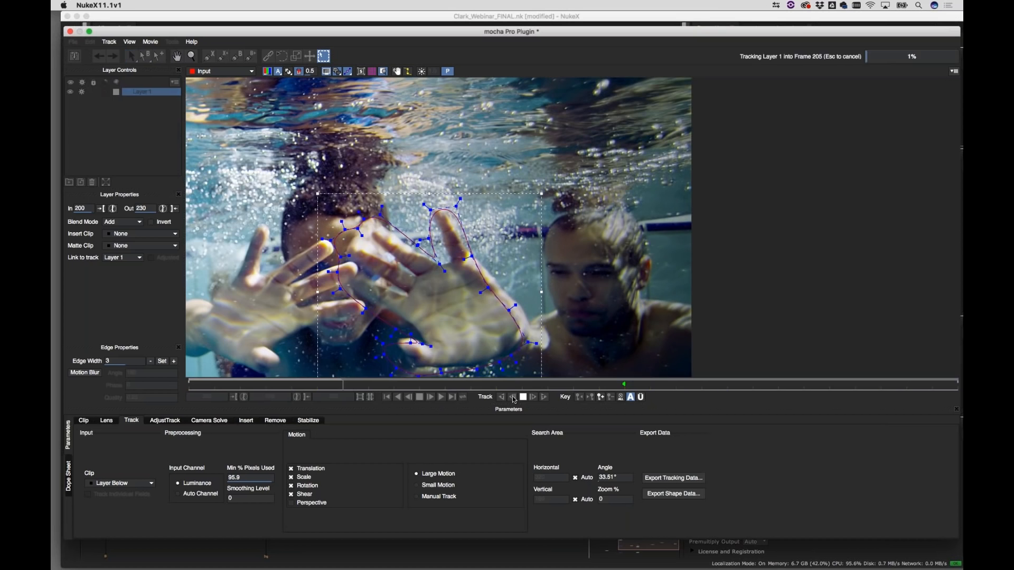
click(514, 399)
click(514, 399)
click(514, 399)
click(514, 399)
click(514, 398)
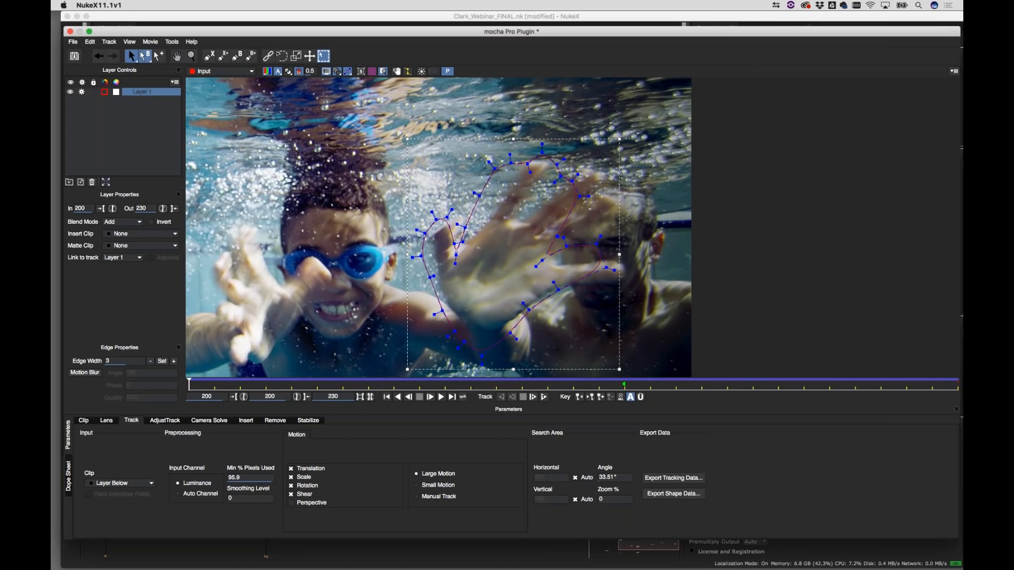
Scrub back to frame 218, rename Layer 1 as Track and hide its spline
drag(232, 390, 651, 404)
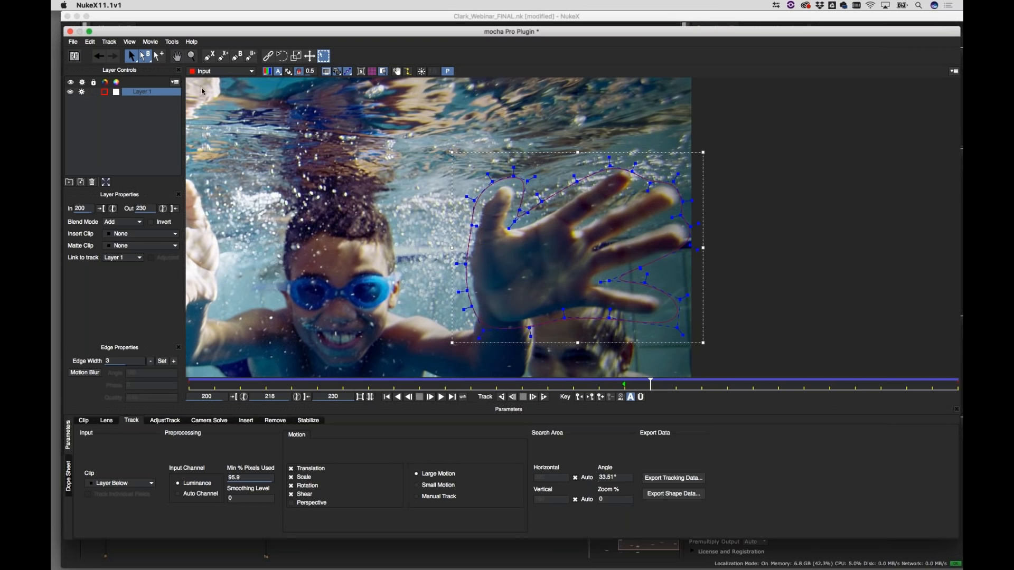
double_click(141, 93)
text(Track)
key(Return)
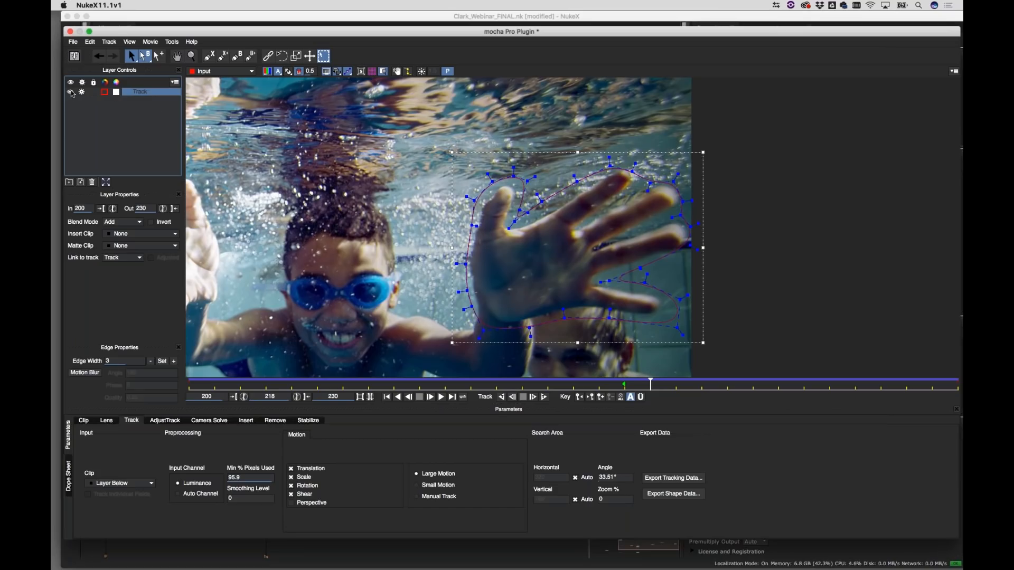
click(174, 84)
click(148, 90)
click(70, 92)
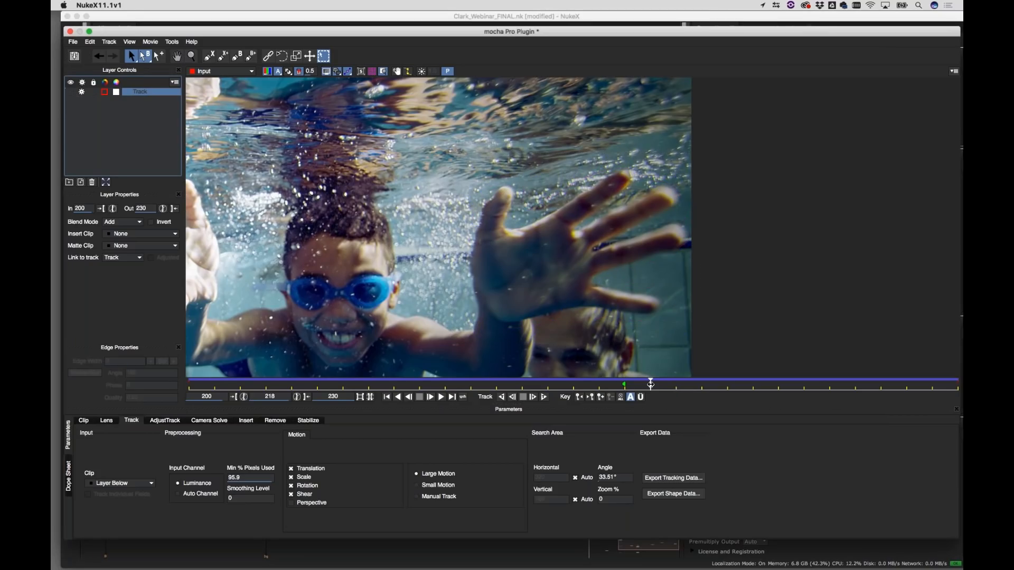
Draw a closed X-spline around the ring finger of the boy's raised hand at frame 217
click(634, 390)
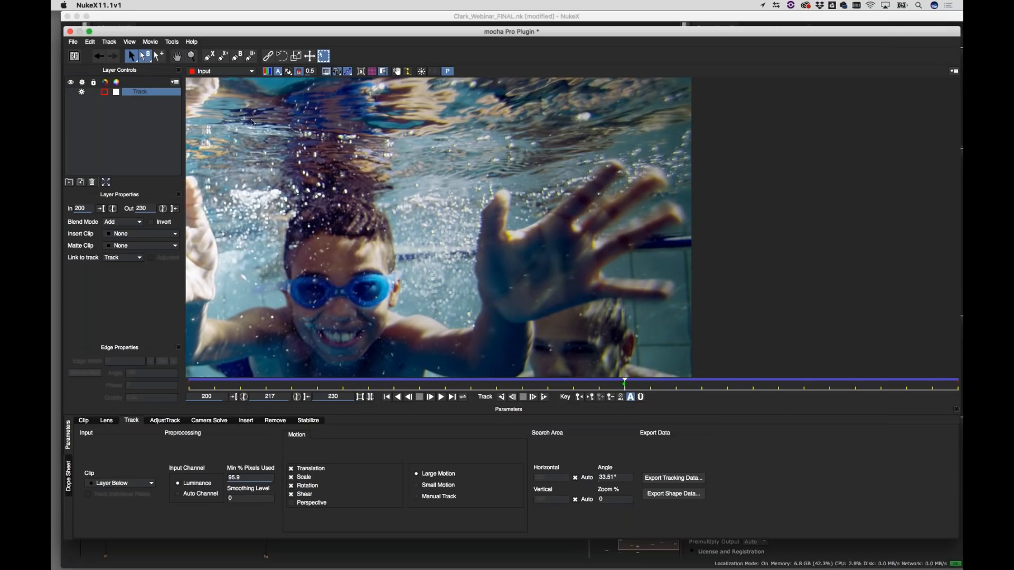
click(212, 57)
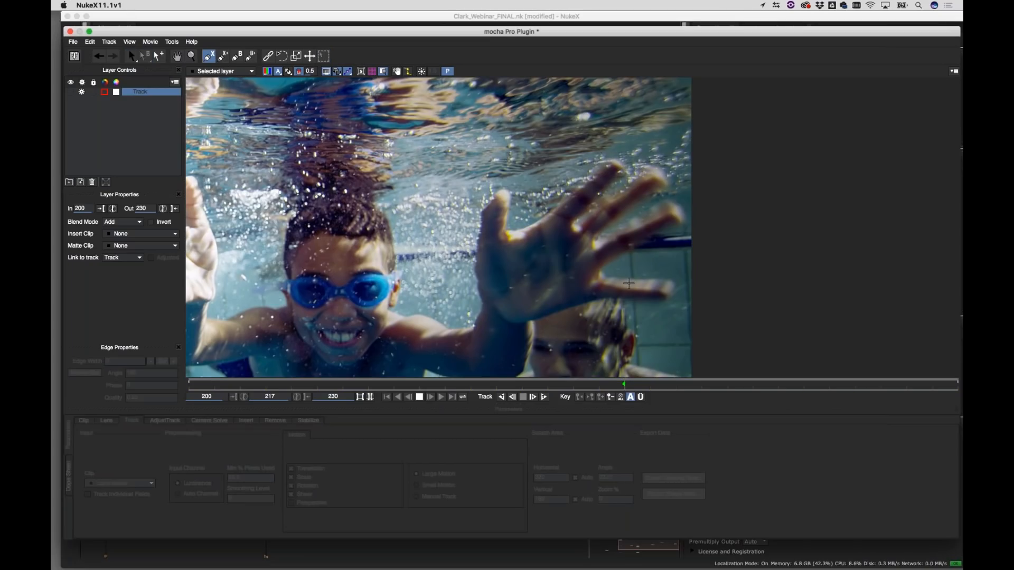
click(586, 254)
click(619, 229)
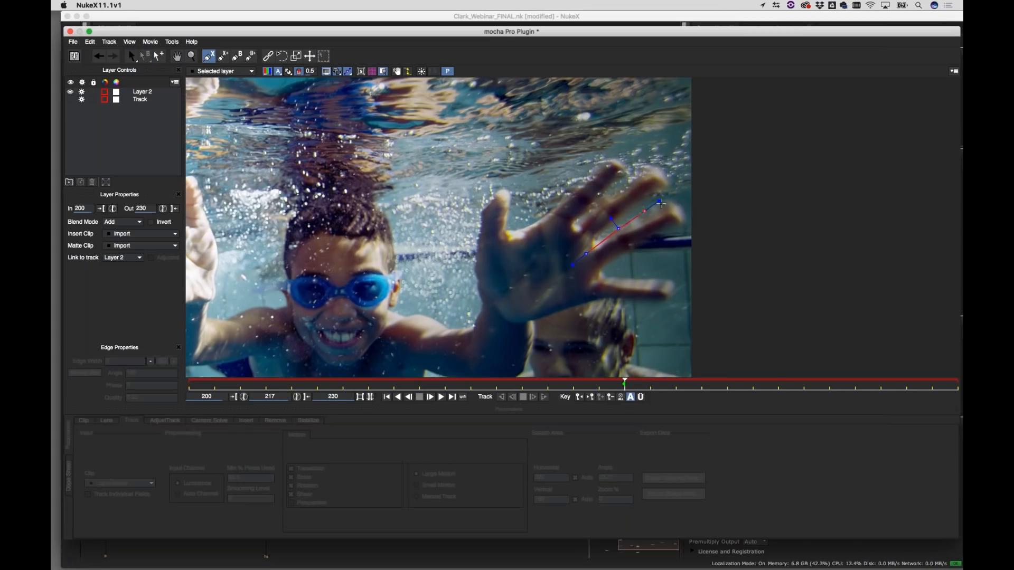
click(666, 204)
click(684, 211)
click(688, 223)
click(663, 231)
click(632, 247)
click(611, 262)
click(594, 273)
click(589, 265)
right_click(594, 243)
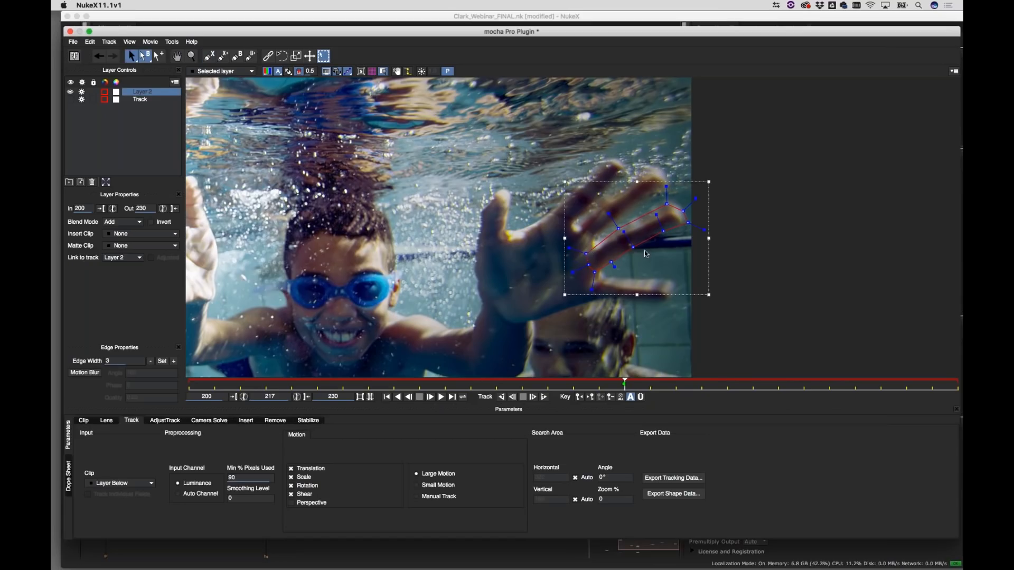
Refine the ring finger spline by adjusting its point tensions and moving points to fit the finger's edge
scroll(647, 254, up, 5)
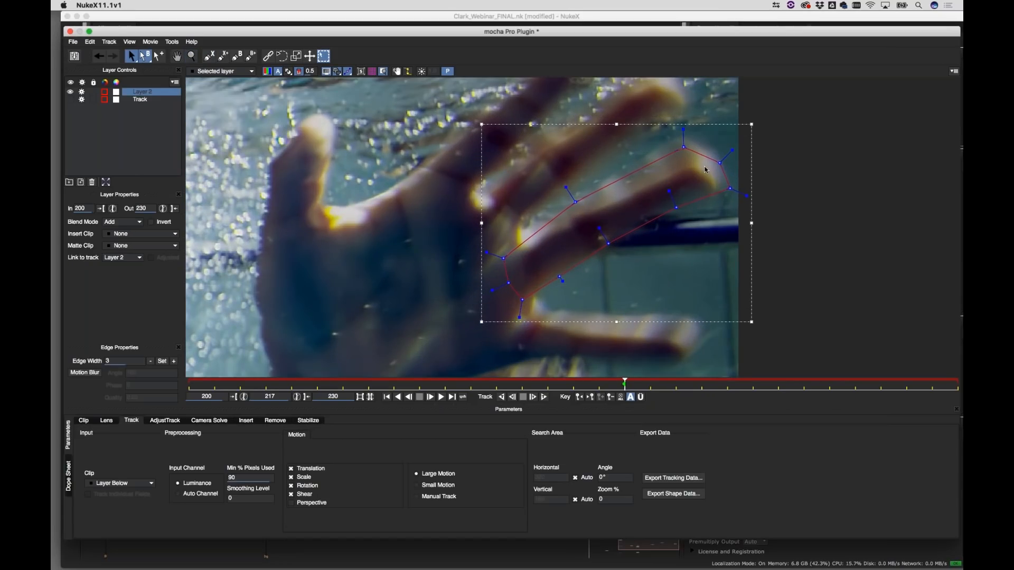
drag(683, 129, 725, 157)
drag(746, 196, 672, 208)
drag(609, 244, 597, 233)
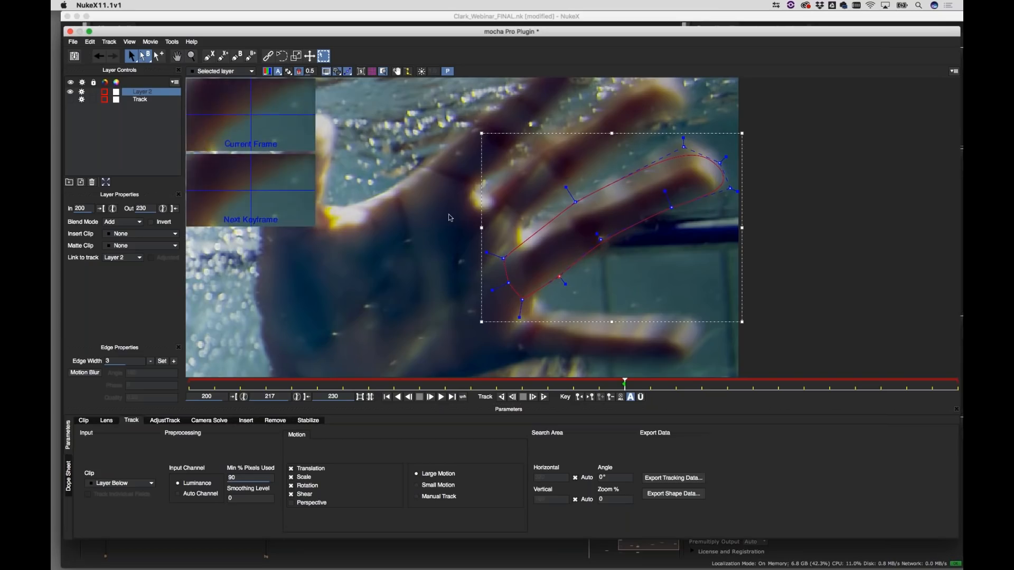
drag(451, 220, 522, 309)
click(687, 251)
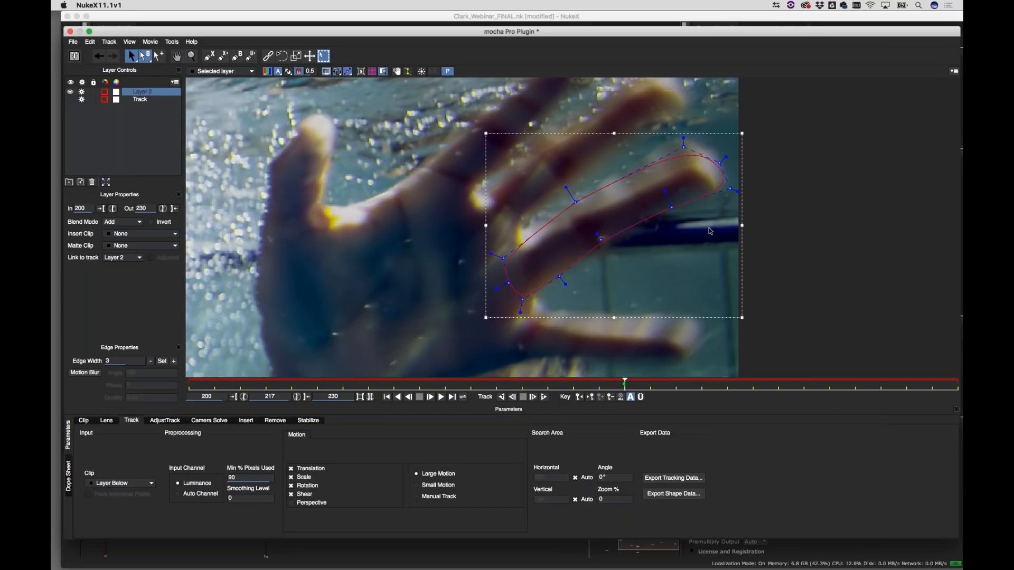
drag(730, 188, 728, 190)
Rename Layer 2 as Finger and link it to the Track layer's track with Adjusted enabled
double_click(143, 91)
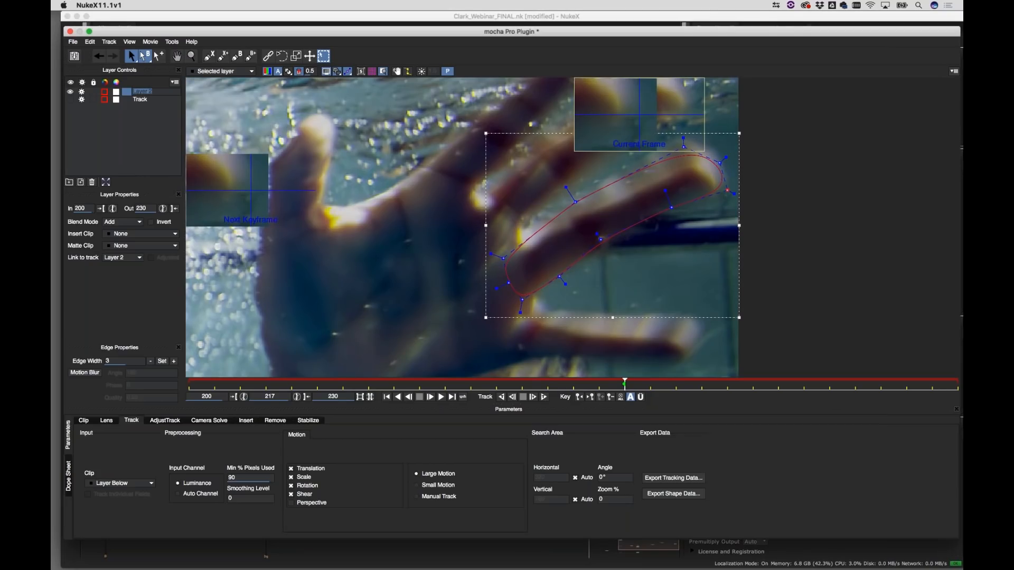
text(Finger)
key(Return)
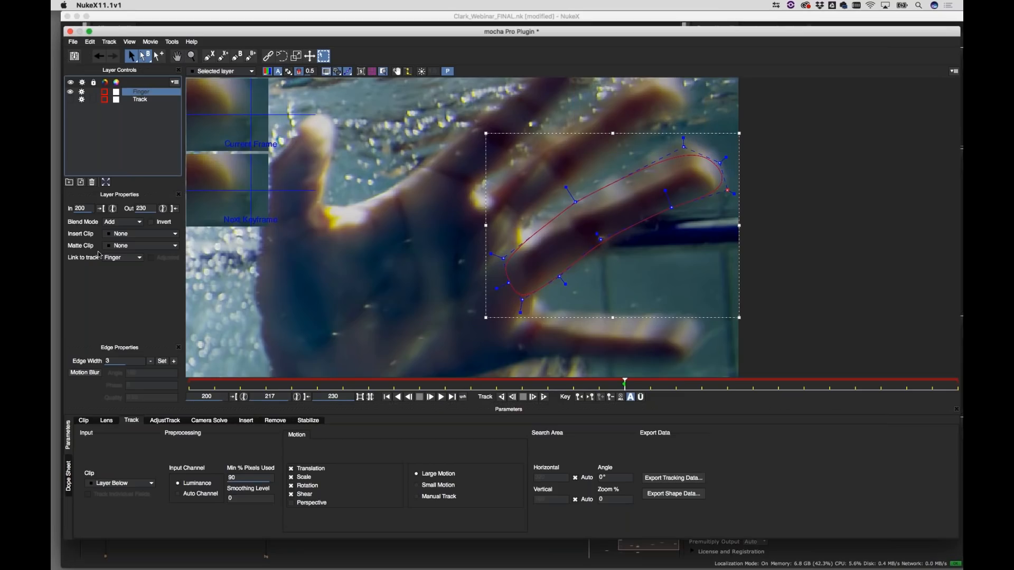
click(125, 259)
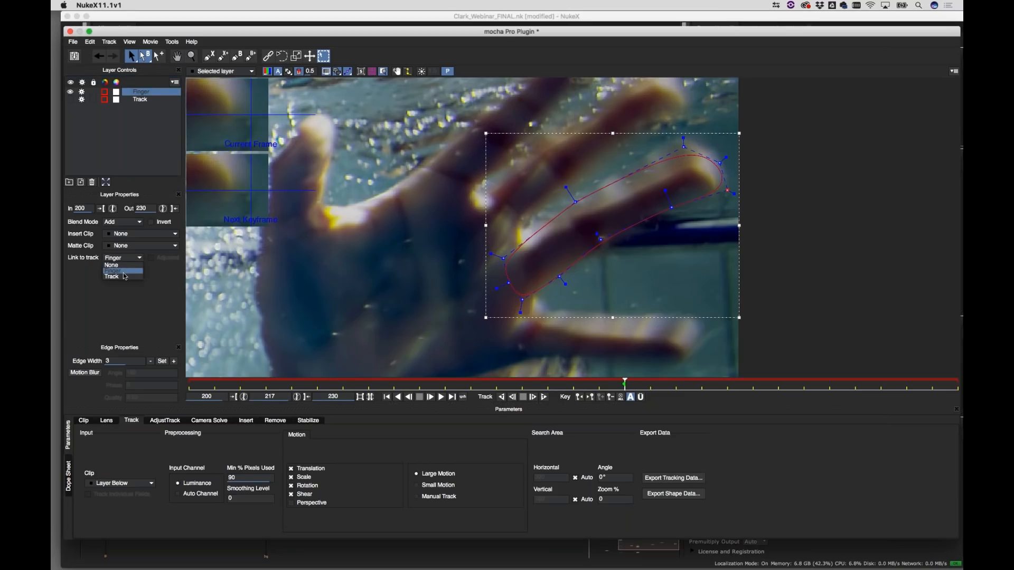
click(125, 276)
click(151, 258)
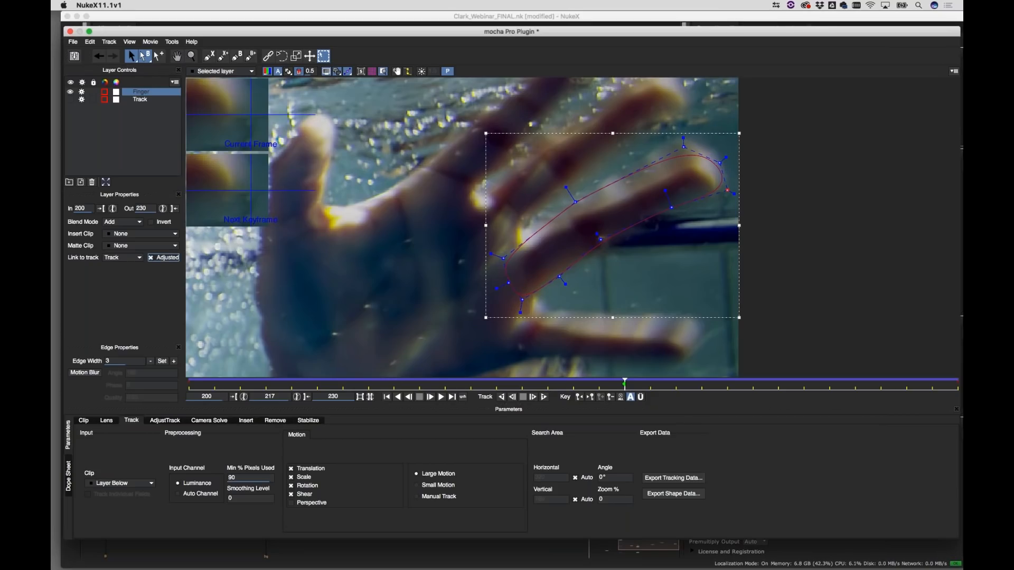
Go to frame 200 and rotate and reposition the whole Finger spline over the ring finger
key(z)
drag(829, 239, 835, 348)
key(x)
drag(842, 287, 766, 283)
drag(625, 385, 189, 390)
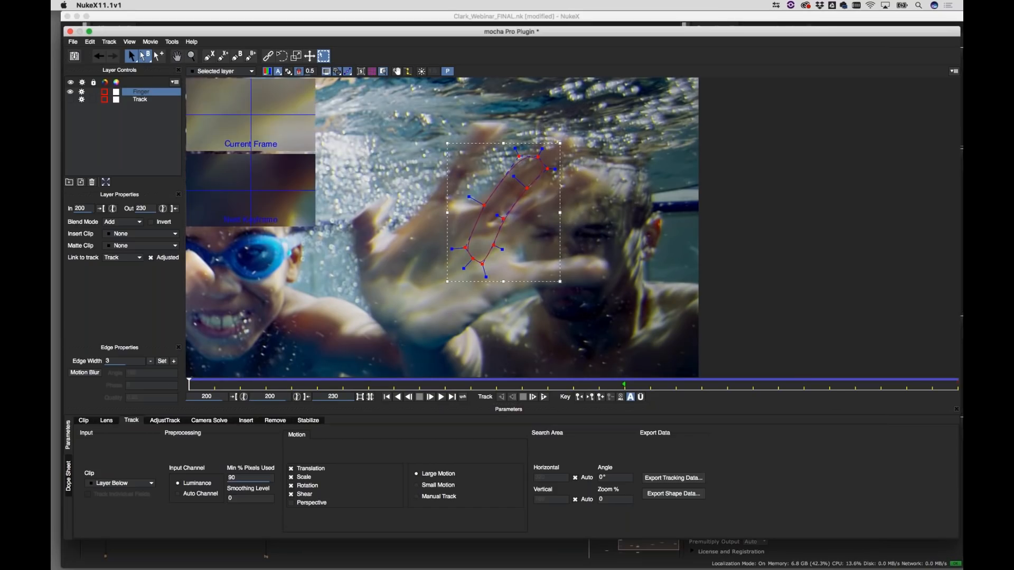
drag(539, 156, 761, 250)
key(w)
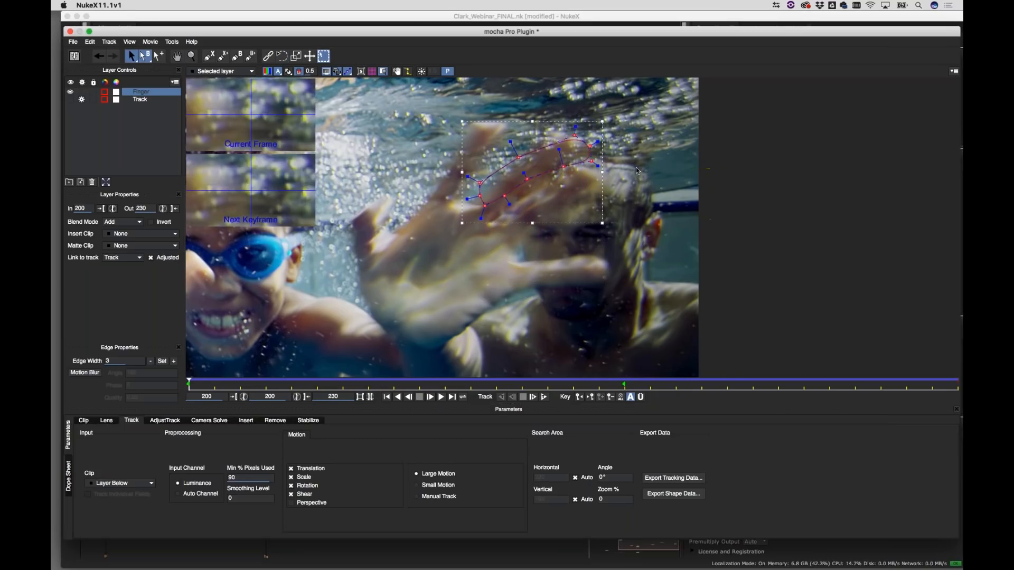
drag(596, 169, 729, 183)
key(w)
Fine-tune the individual points of the Finger spline at frame 200 to match the blurred finger's outline
key(z)
drag(624, 242, 627, 214)
drag(547, 196, 551, 203)
drag(488, 223, 493, 233)
drag(469, 190, 481, 200)
drag(558, 143, 560, 139)
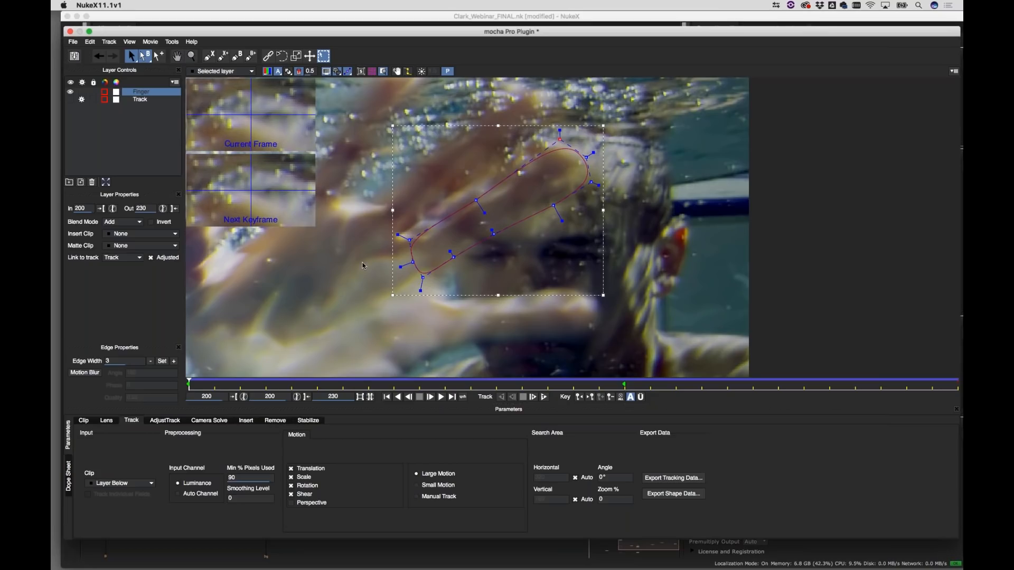
drag(409, 240, 412, 242)
drag(423, 277, 425, 278)
drag(553, 206, 553, 204)
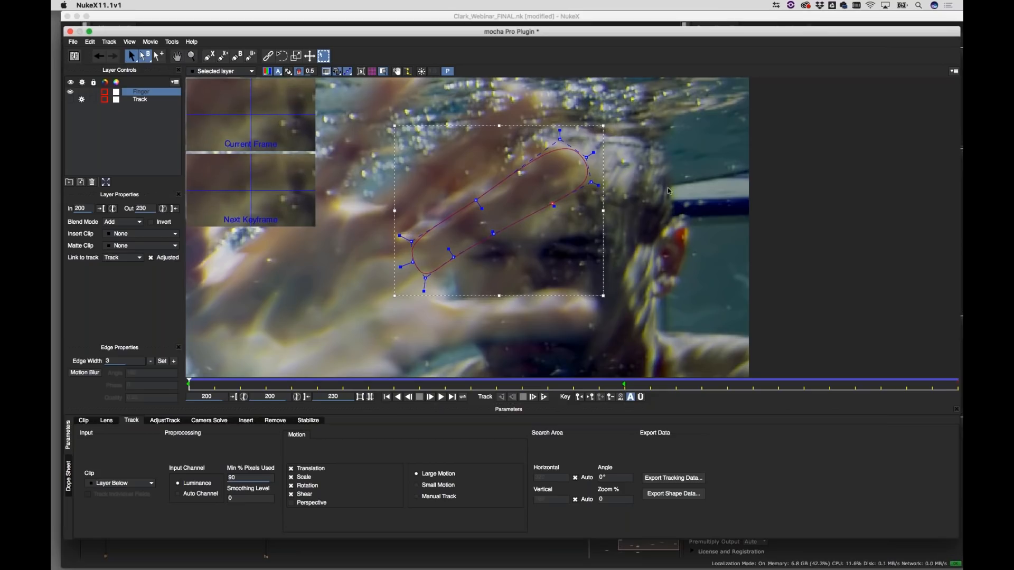
Go to frame 205 and rotate the whole Finger spline to align with the ring finger's angle
scroll(669, 191, down, 3)
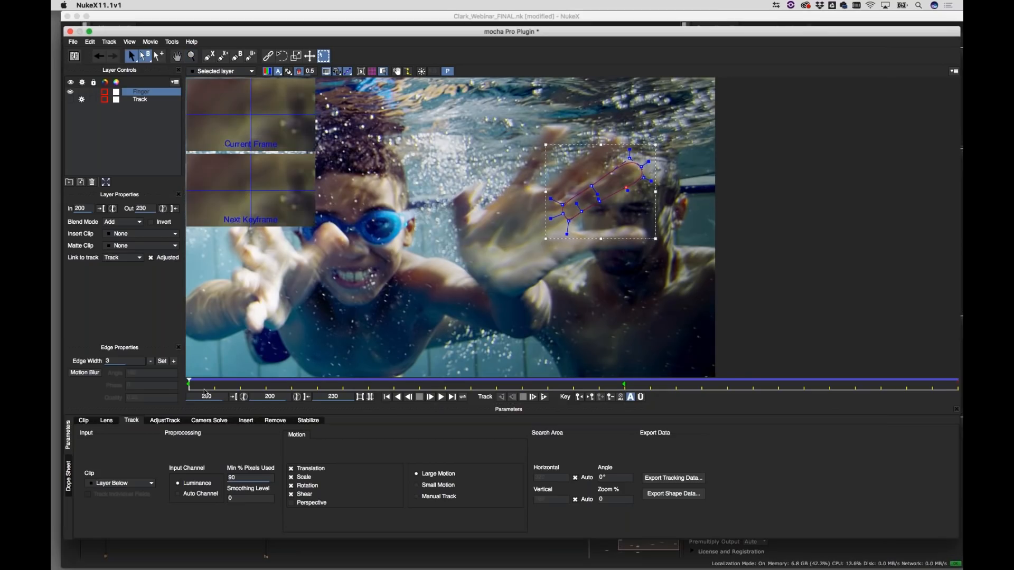
drag(189, 382, 307, 388)
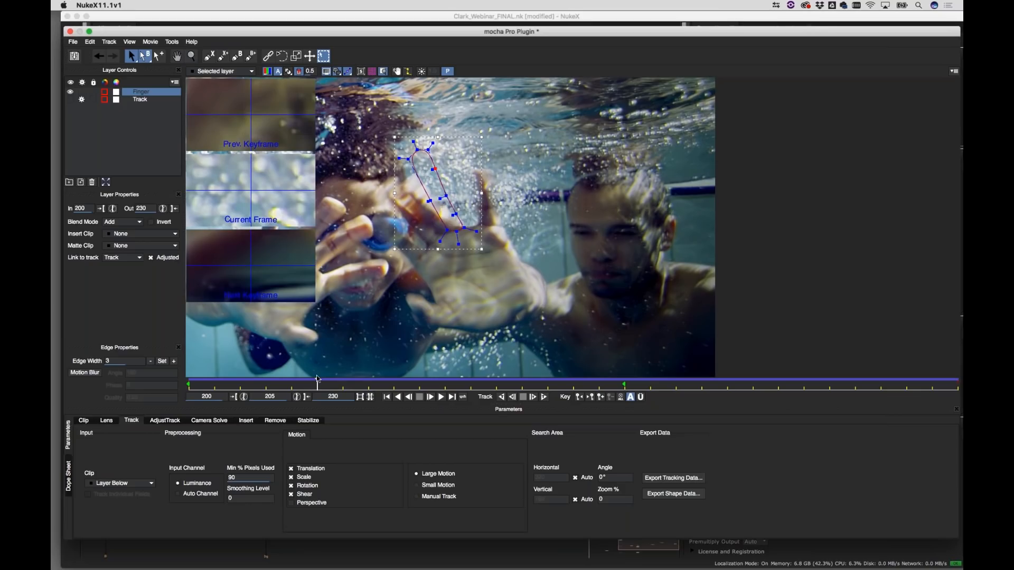
key(super+a)
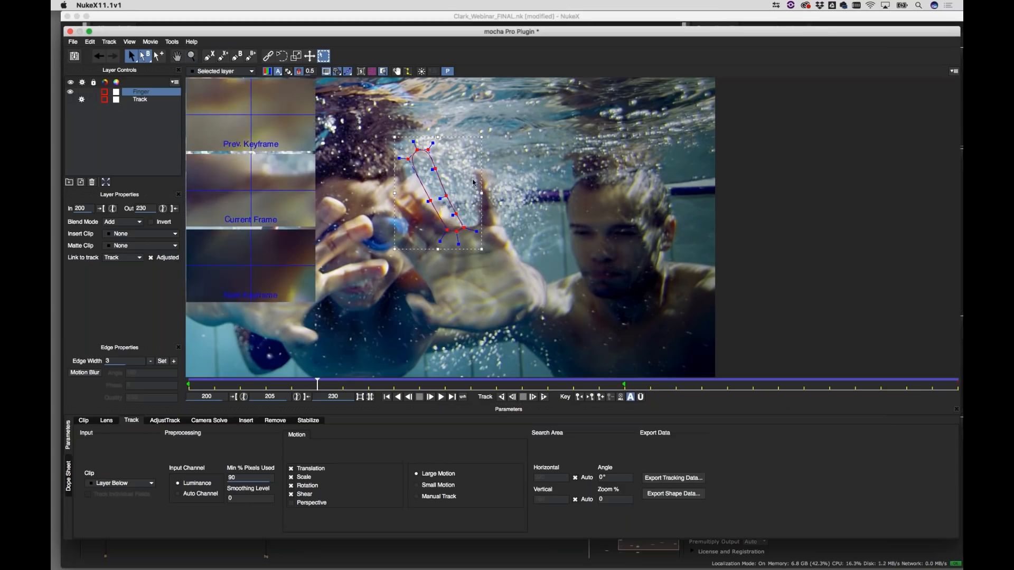
key(w)
drag(491, 187, 611, 155)
key(super+f)
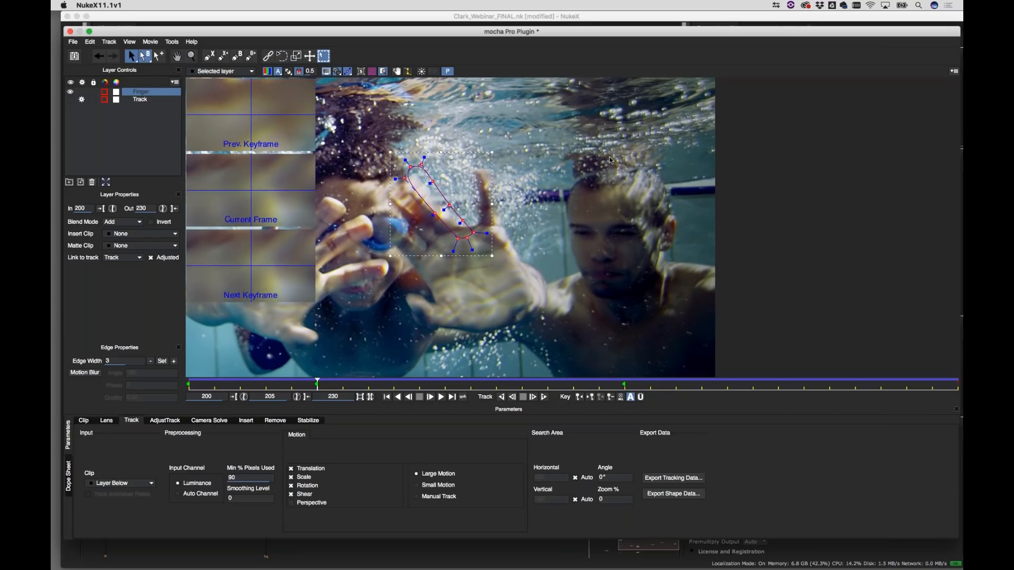
Reposition the Finger spline over the ring finger at frame 205 and adjust a point near the finger's base
key(e)
drag(611, 158, 612, 160)
key(super+f)
drag(423, 182, 428, 190)
click(465, 187)
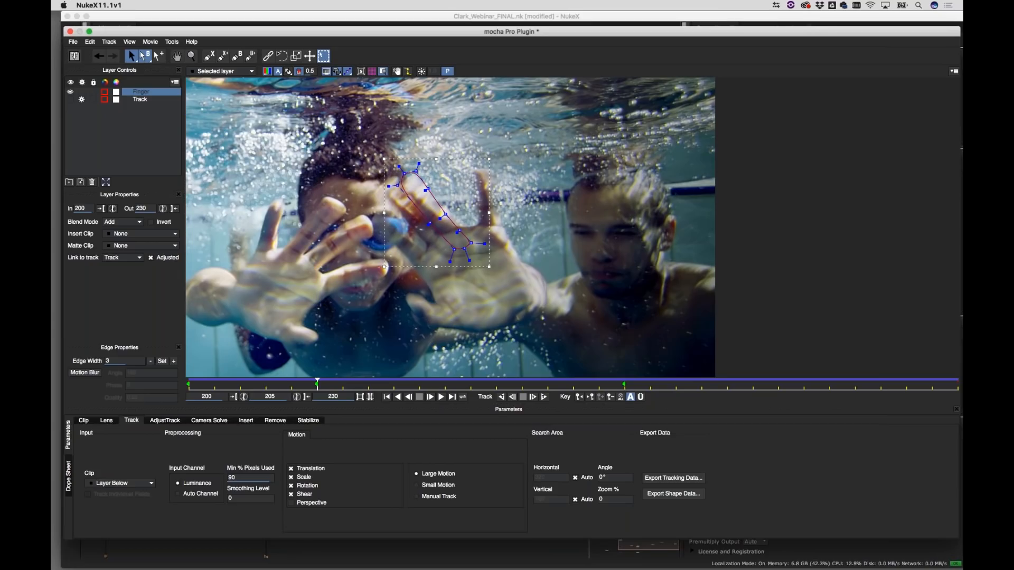
click(461, 230)
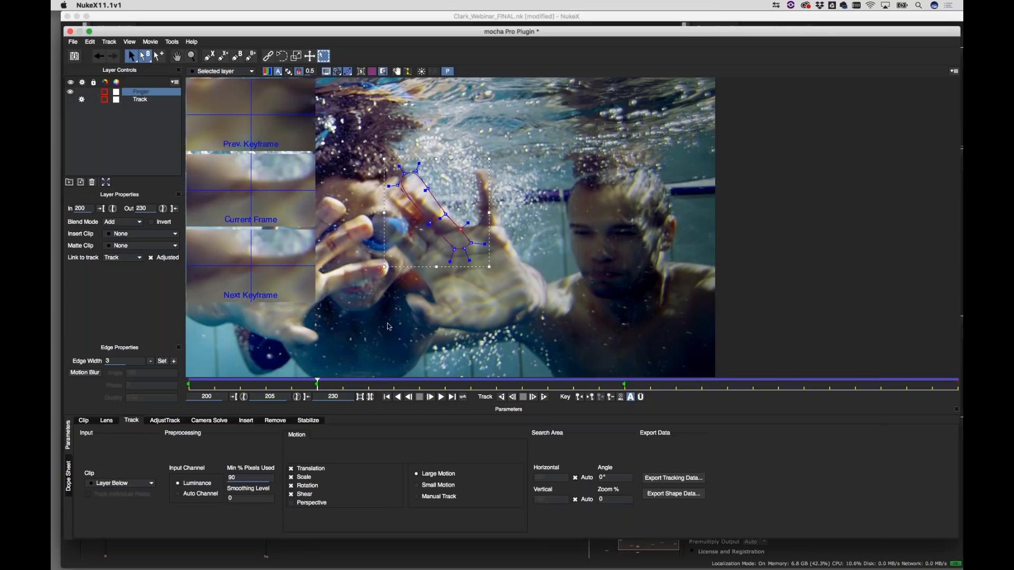
Go to frame 206, then rotate and reposition the whole Finger spline over the ring finger
drag(323, 392, 344, 391)
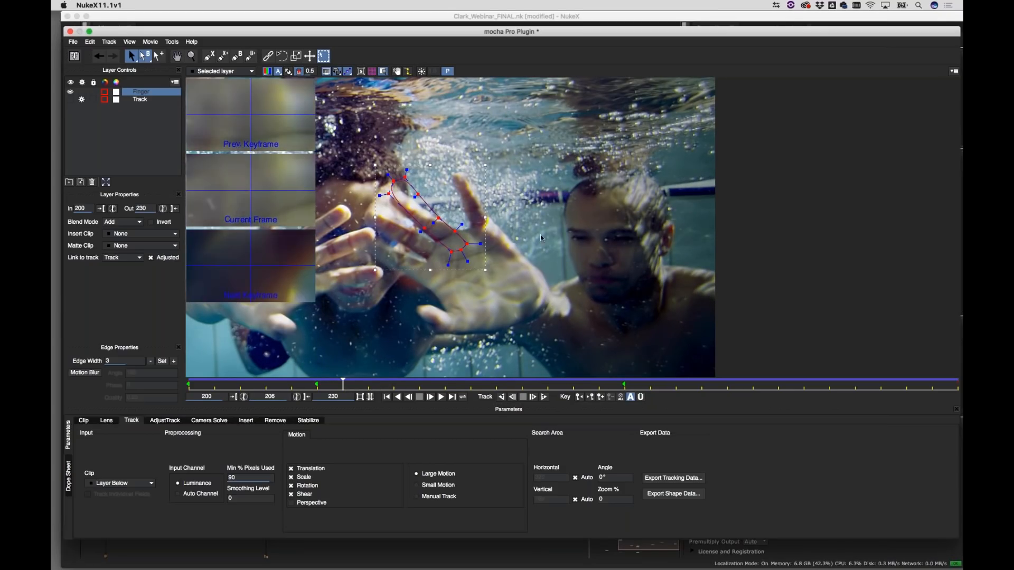
key(super+a)
key(w)
drag(529, 233, 635, 217)
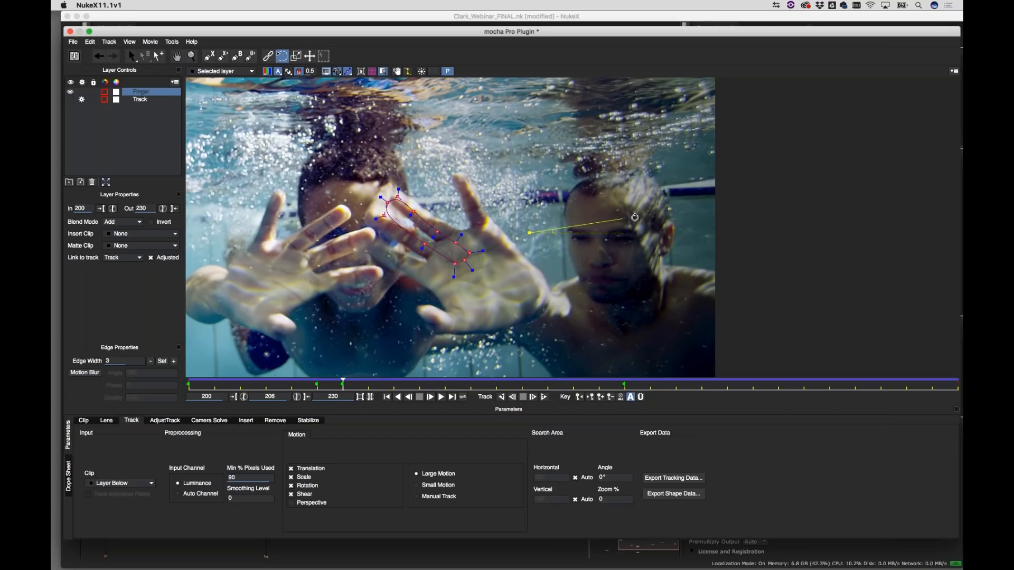
drag(466, 256, 470, 249)
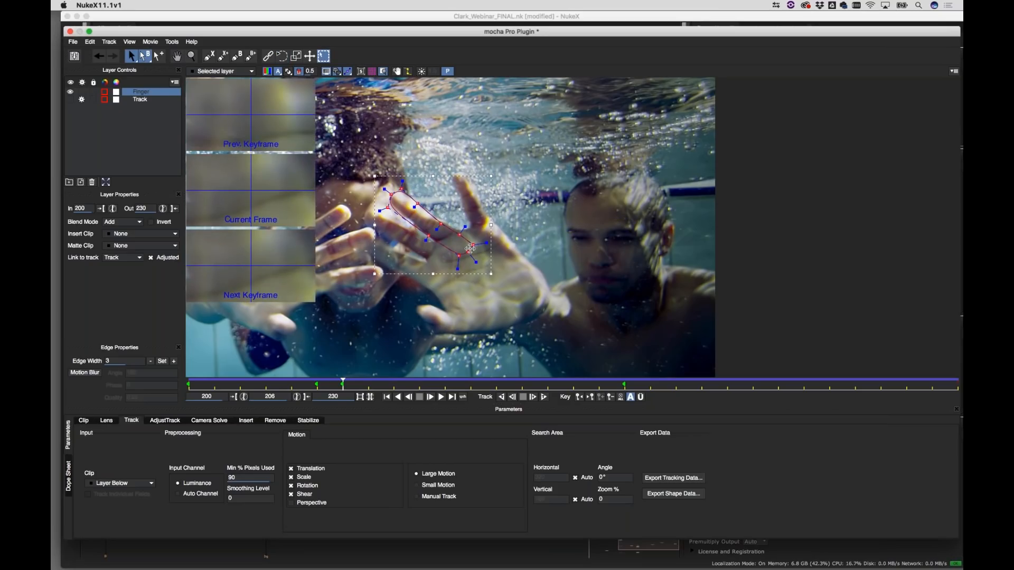
Adjust individual points of the Finger spline at frame 206 to fit the finger's edges and tip
scroll(496, 274, up, 4)
key(x)
drag(604, 220, 767, 287)
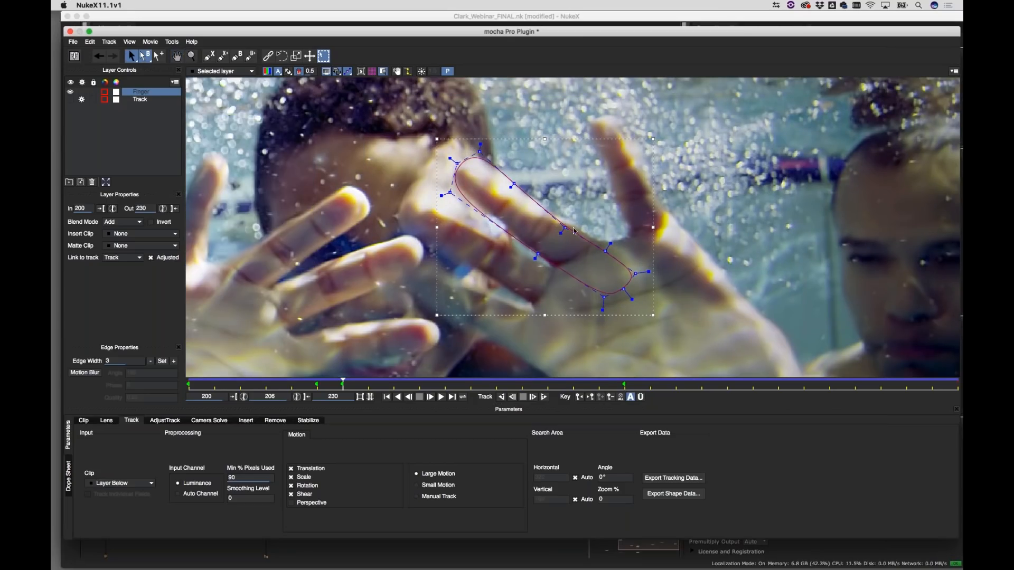
drag(564, 229, 609, 249)
drag(450, 195, 455, 189)
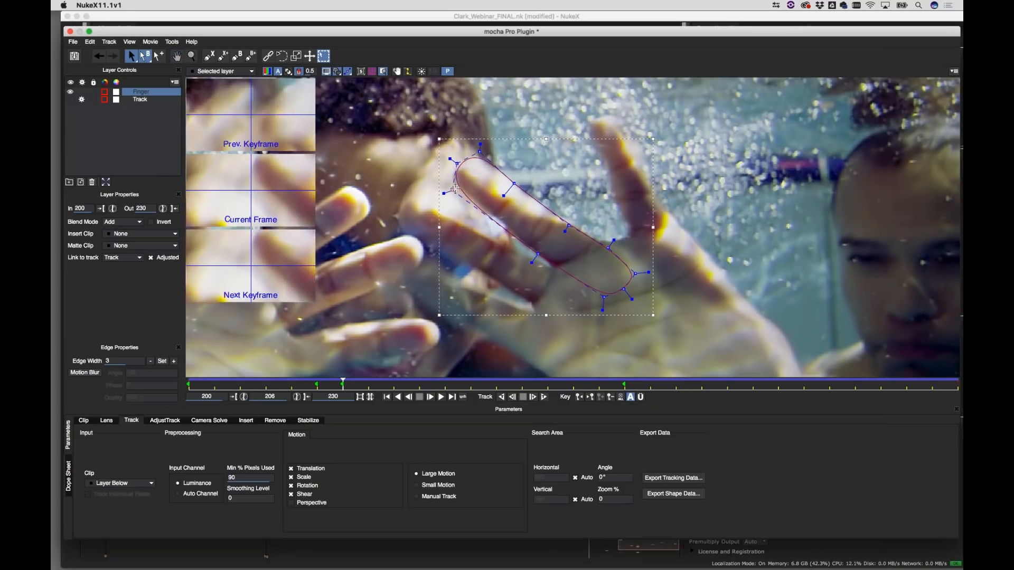
Rotate and reposition the whole Finger spline over the ring finger at frame 211, and realign it at frame 214
key(z)
drag(677, 170, 686, 295)
click(442, 397)
click(442, 396)
click(442, 396)
click(442, 396)
click(441, 397)
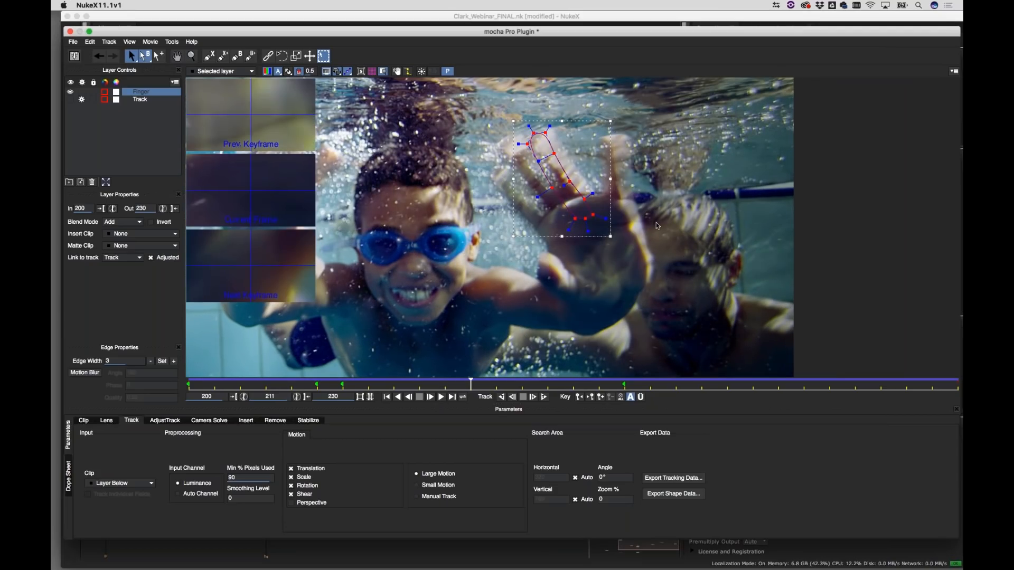
drag(593, 214, 726, 179)
key(w)
drag(599, 219, 606, 203)
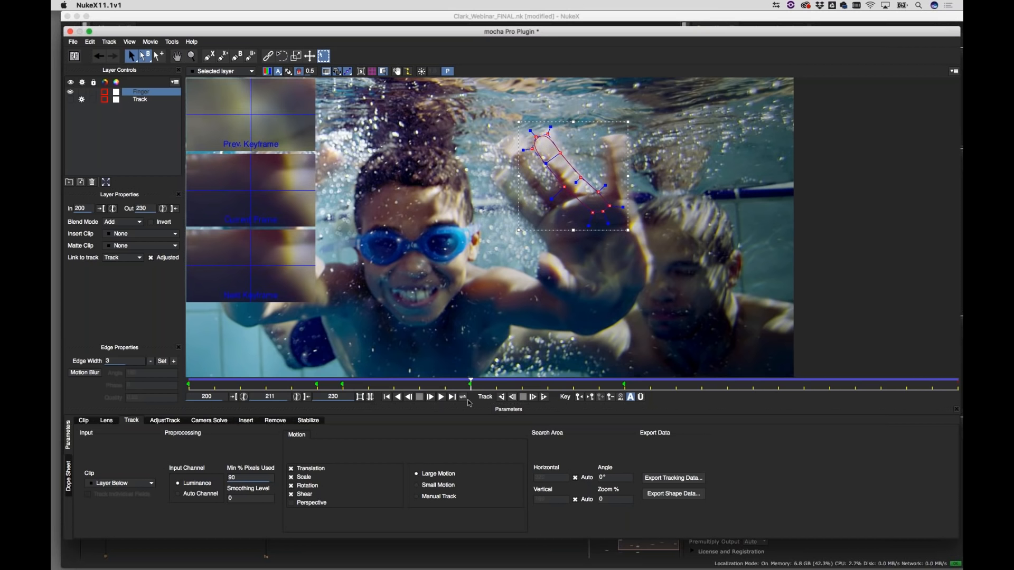
drag(470, 385, 547, 408)
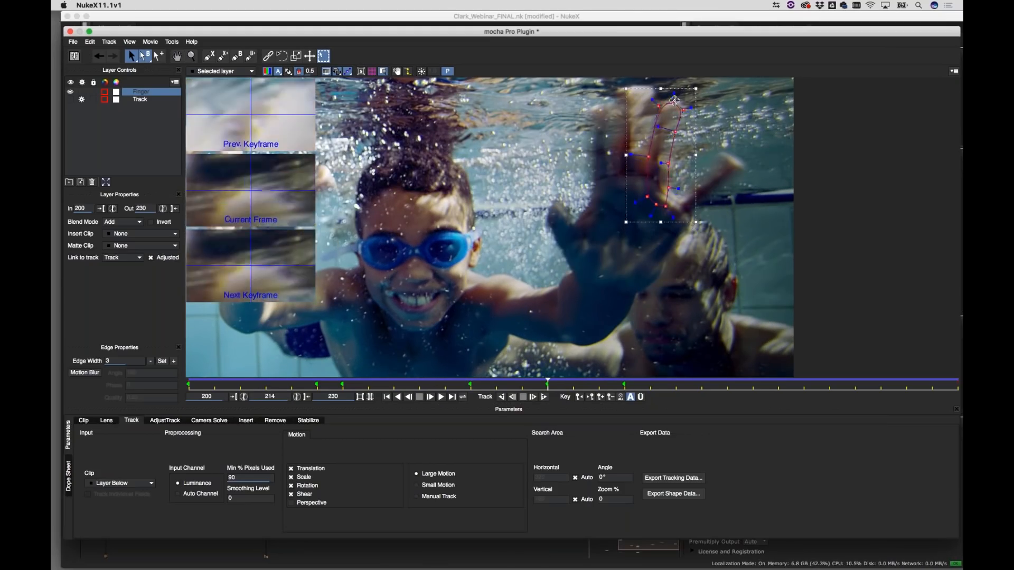
At frame 219, shift the whole Finger spline down onto the finger and move individual points to fit its edges and base
drag(551, 390, 674, 390)
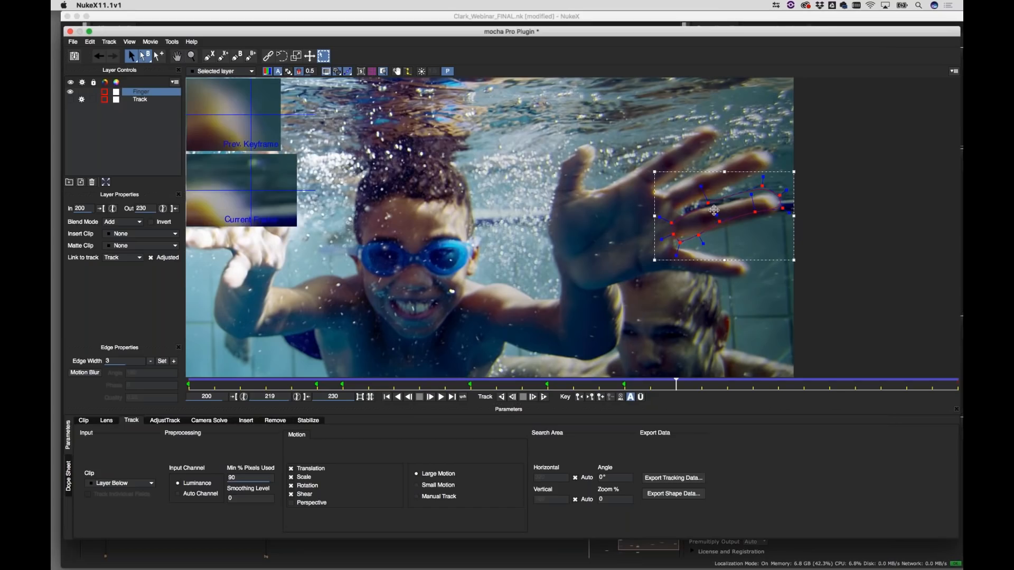
scroll(766, 144, up, 3)
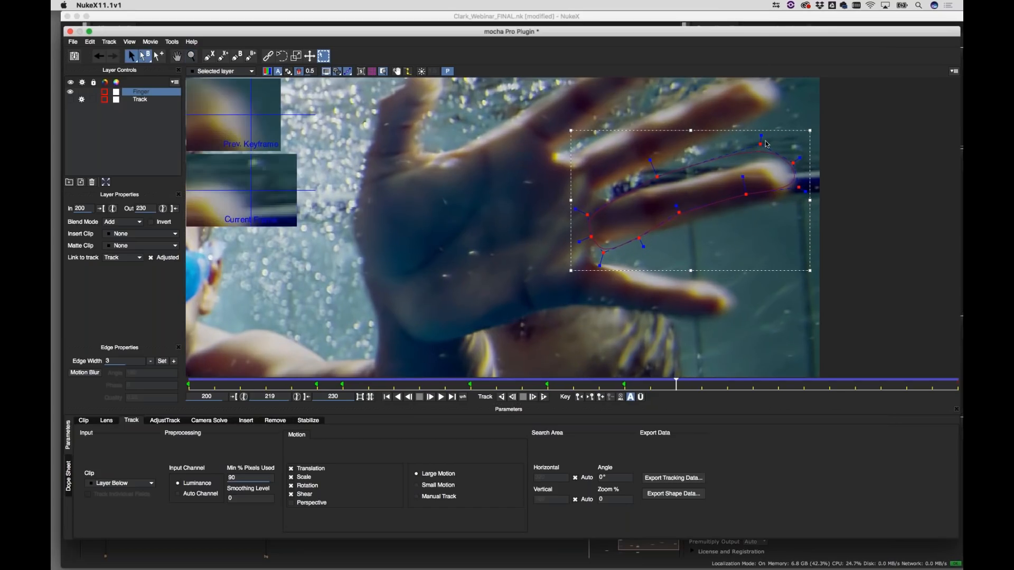
drag(763, 144, 762, 152)
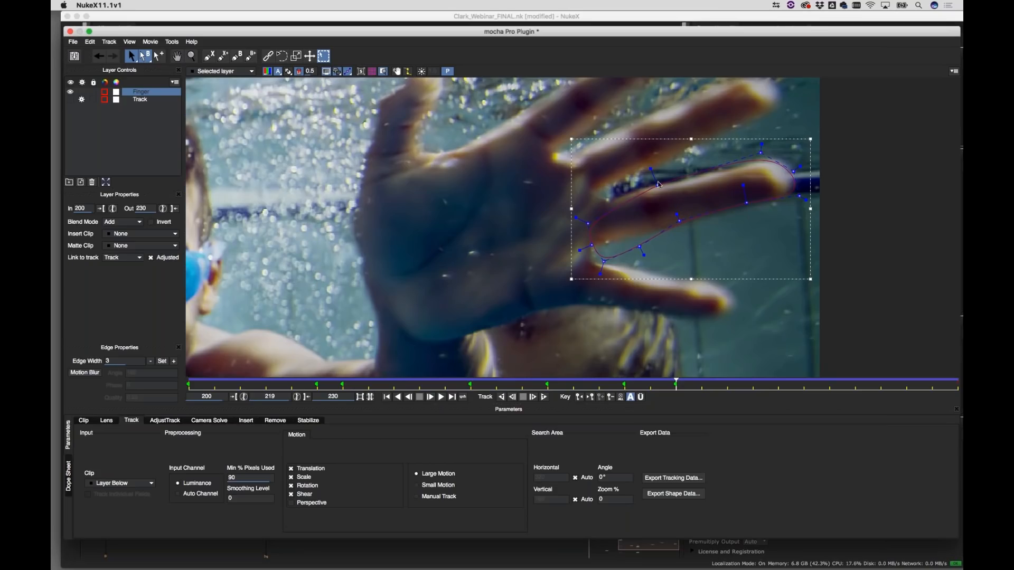
drag(658, 185, 671, 184)
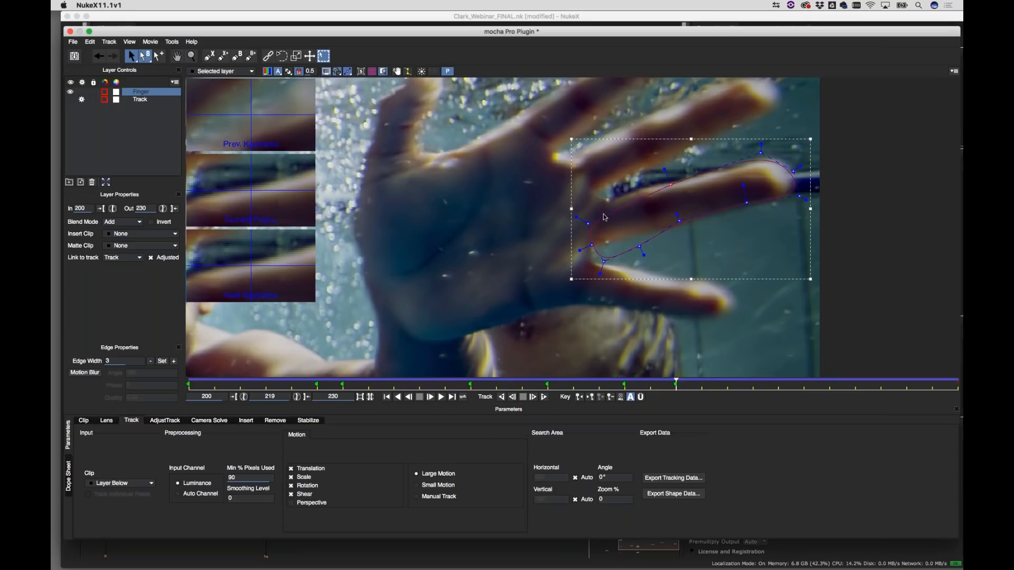
drag(595, 225, 587, 205)
drag(592, 242, 584, 228)
drag(603, 261, 634, 238)
click(680, 222)
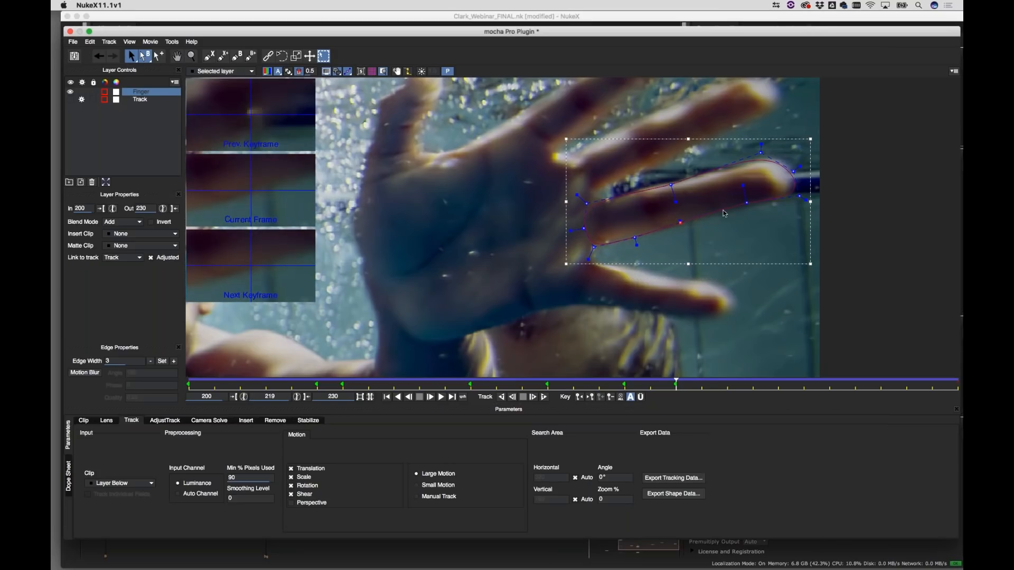
click(747, 203)
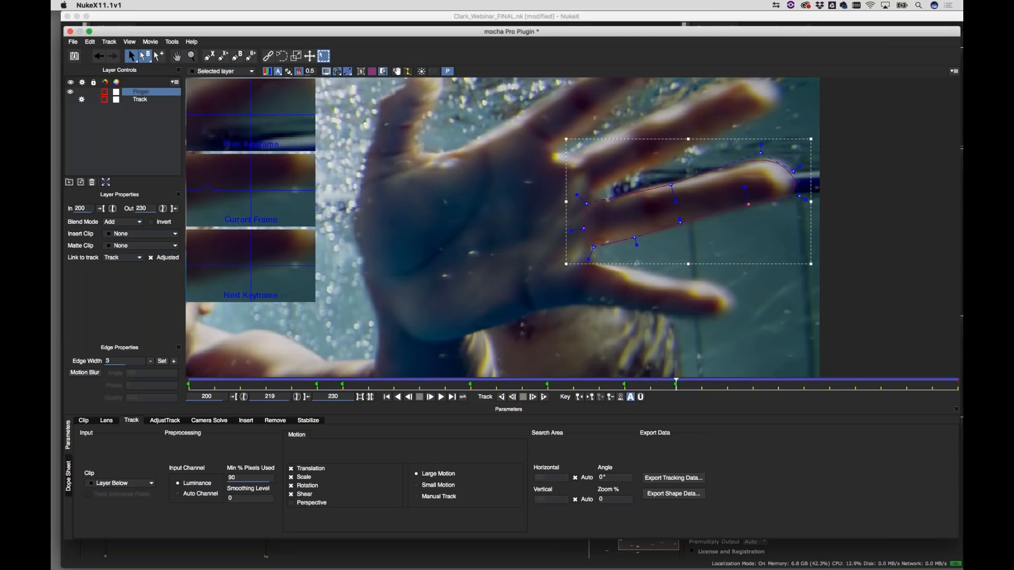
Go to frame 223 and move the Finger spline's points inward along the side, tip and base to match the finger
click(784, 311)
key(z)
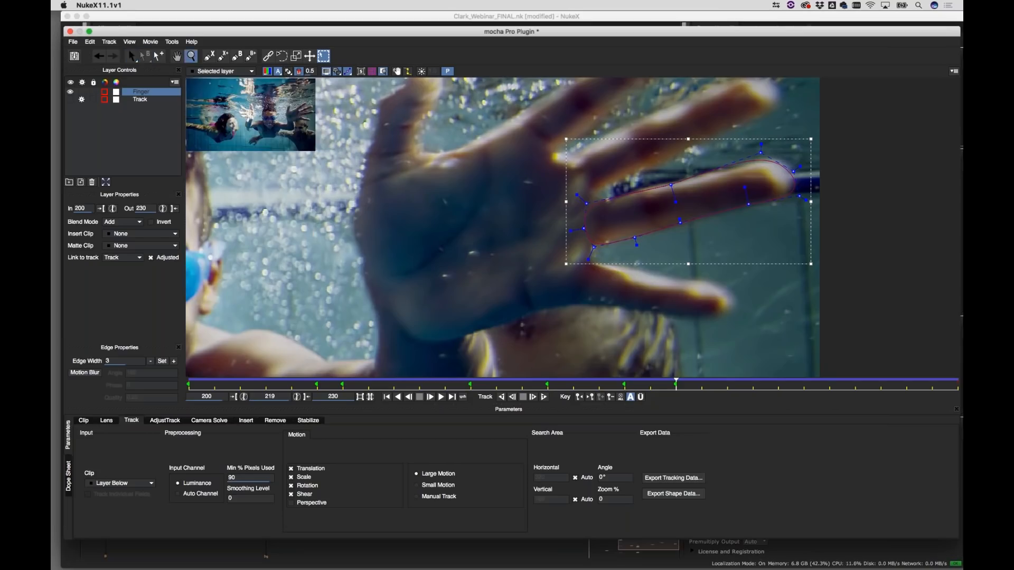
drag(774, 317, 790, 289)
key(x)
drag(728, 305, 618, 355)
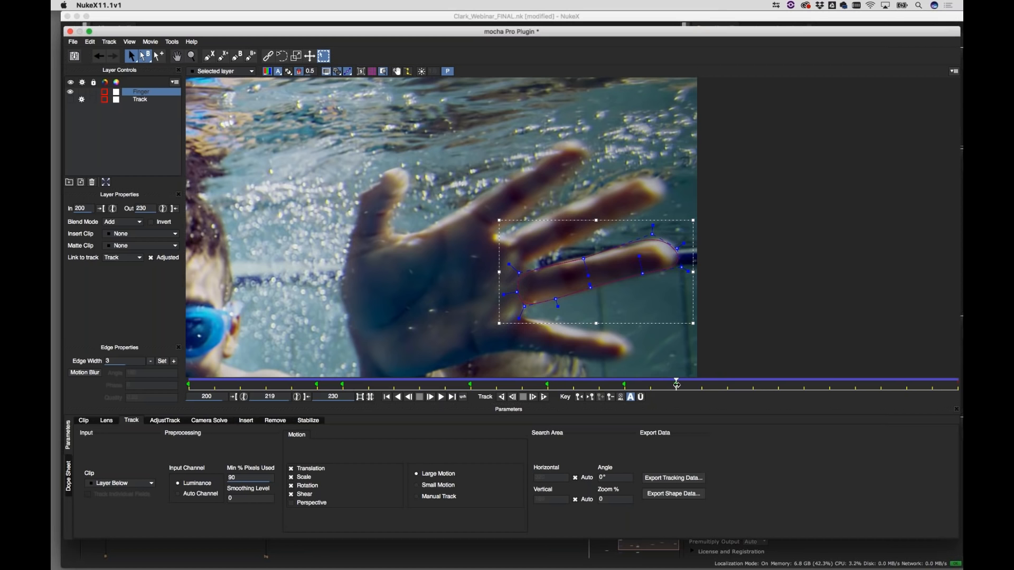
drag(676, 384, 779, 388)
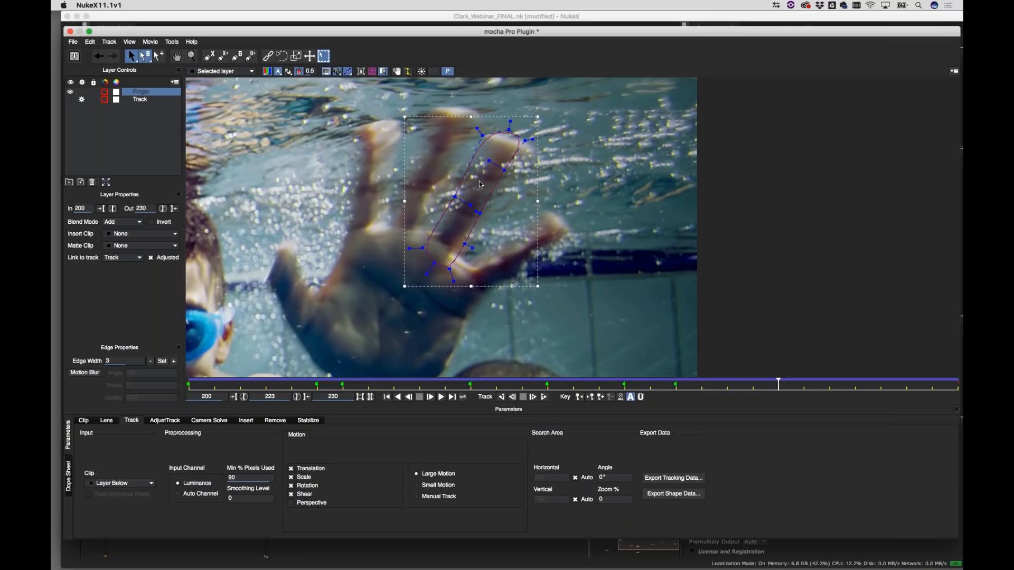
drag(571, 303, 572, 304)
drag(515, 187, 517, 187)
drag(456, 197, 462, 201)
drag(483, 136, 499, 141)
click(424, 249)
Go to frame 225, select all points of the Finger spline and shift them slightly down onto the finger
key(z)
drag(747, 219, 707, 219)
click(129, 53)
drag(787, 381, 830, 381)
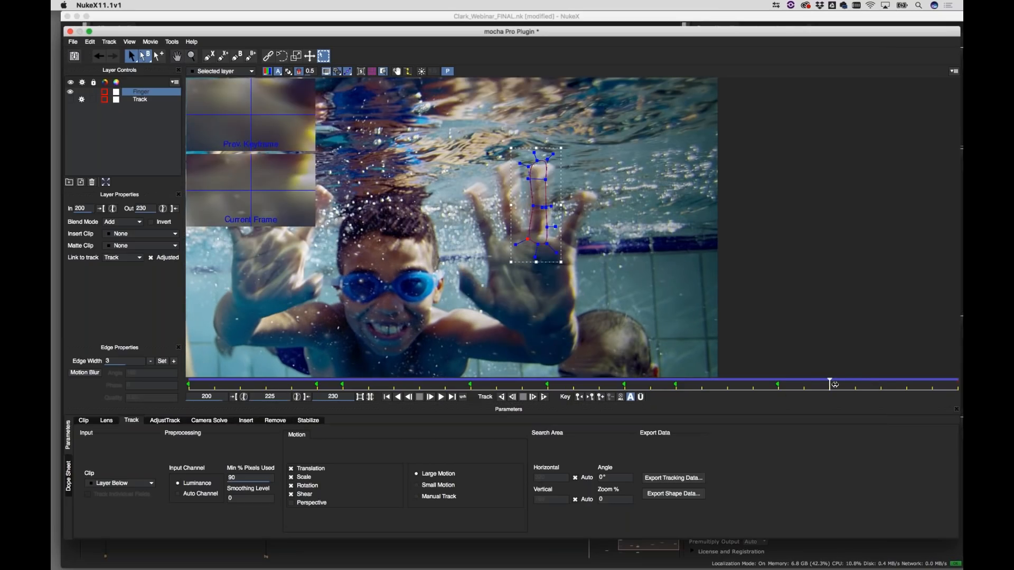
drag(508, 128, 570, 259)
drag(547, 159, 547, 162)
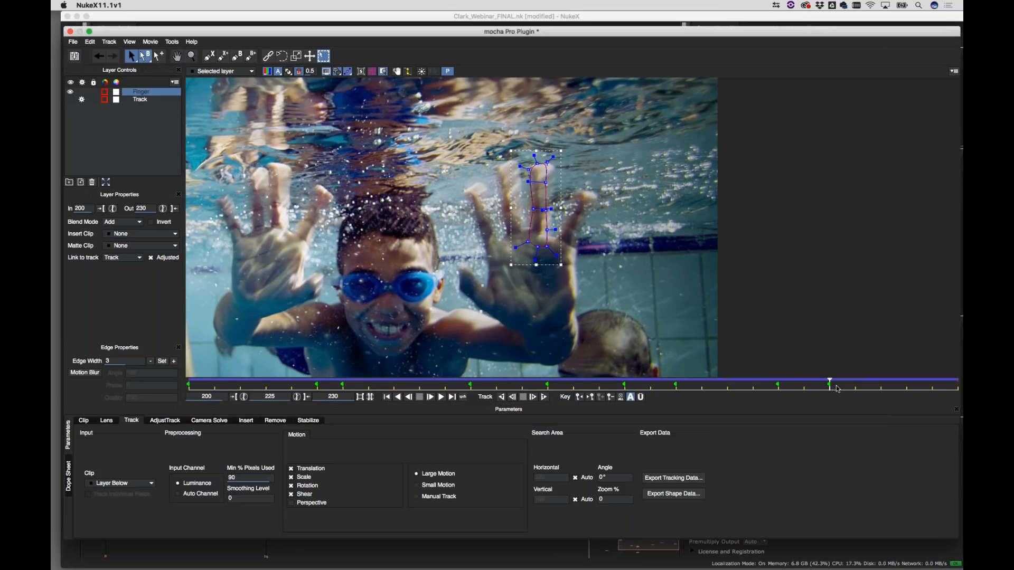
Go to frame 230, then rotate and reposition the whole Finger spline over the ring finger
drag(830, 385, 960, 382)
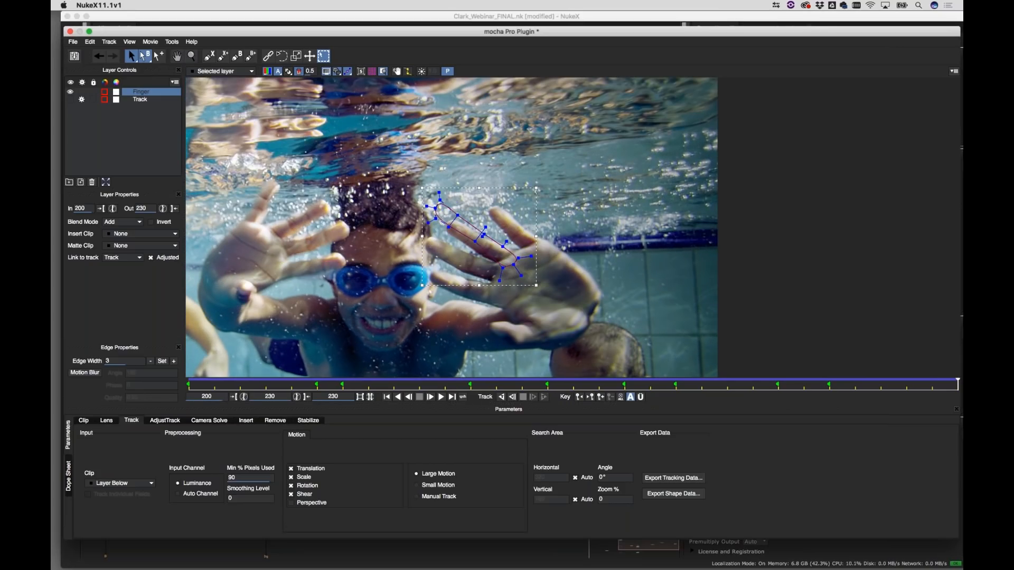
drag(607, 35, 584, 24)
key(z)
drag(536, 282, 549, 1)
drag(480, 197, 583, 234)
key(w)
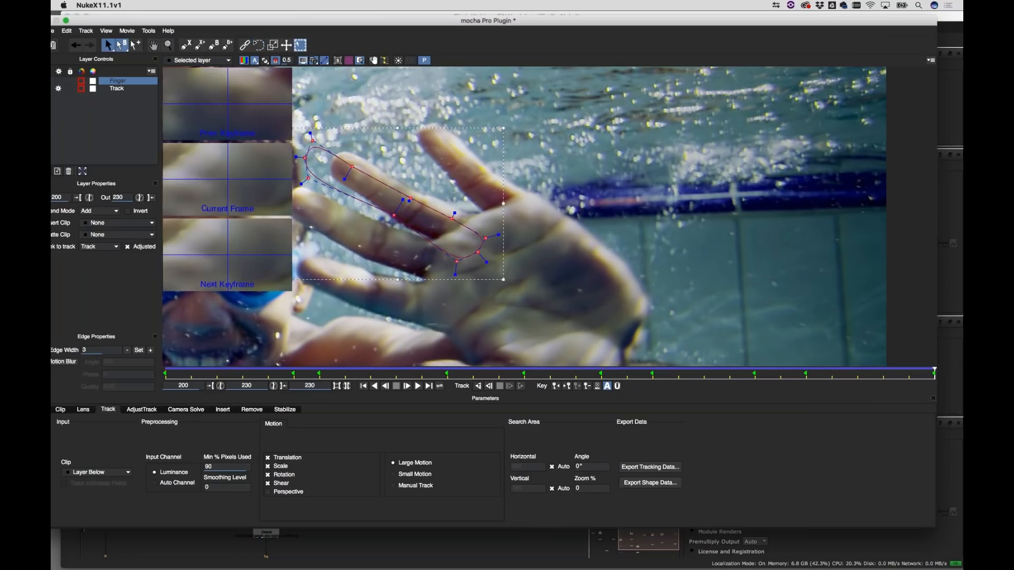
drag(487, 239, 497, 236)
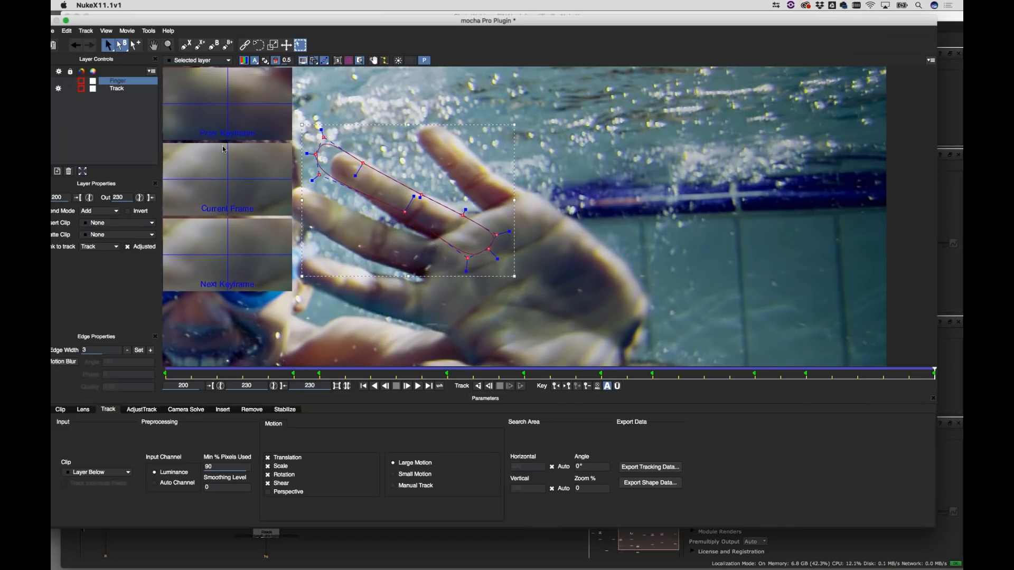
Move the fingertip points and side points of the Finger spline at frame 230 to fit the finger's outline
drag(363, 164, 373, 172)
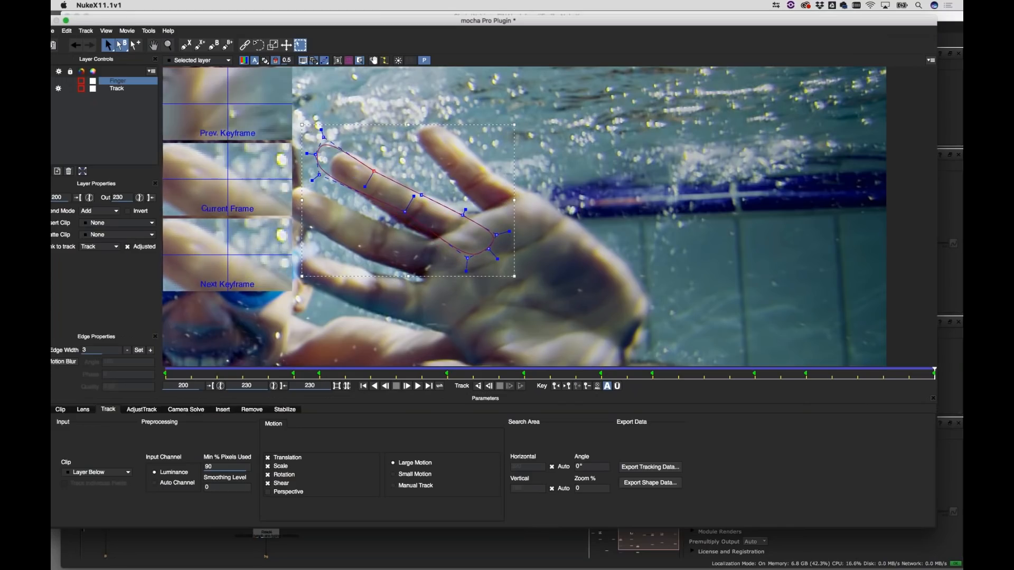
drag(300, 105, 348, 208)
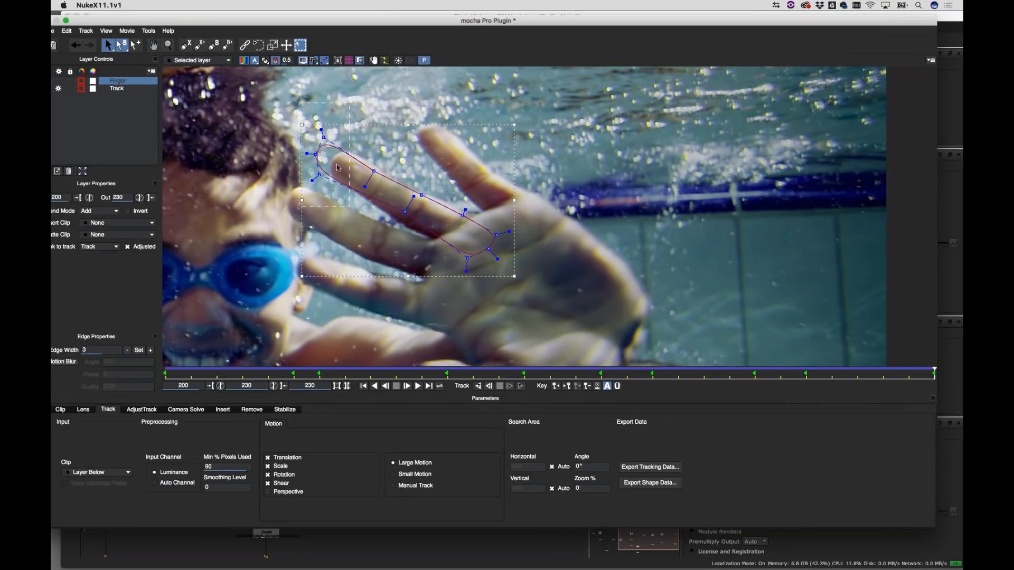
drag(335, 146, 377, 168)
drag(406, 212, 401, 223)
drag(333, 184, 336, 181)
drag(463, 215, 464, 213)
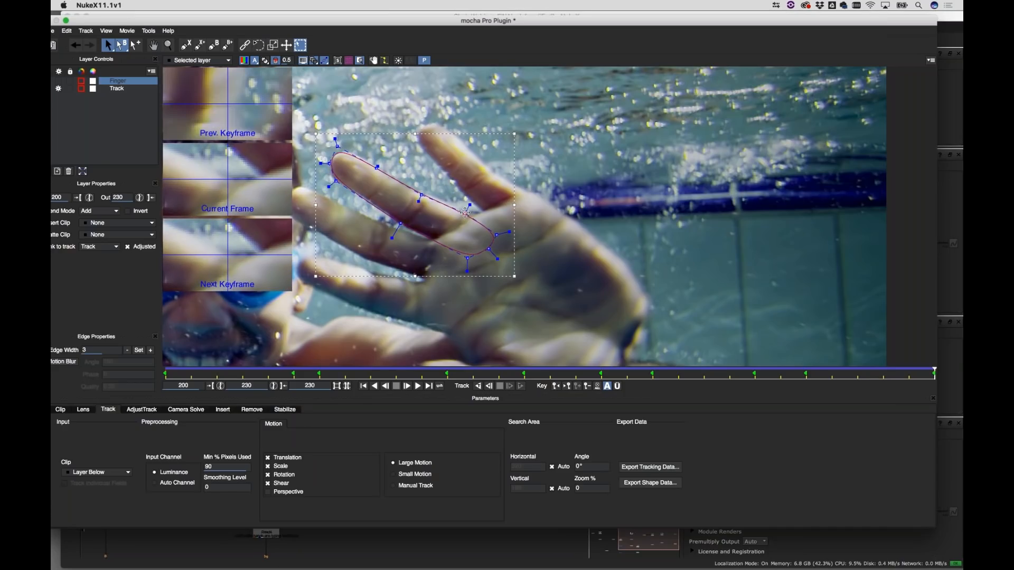
Zoom out and scrub and play through the shot to examine how the finger shape follows the hand
key(z)
drag(728, 314, 732, 328)
drag(934, 374, 884, 378)
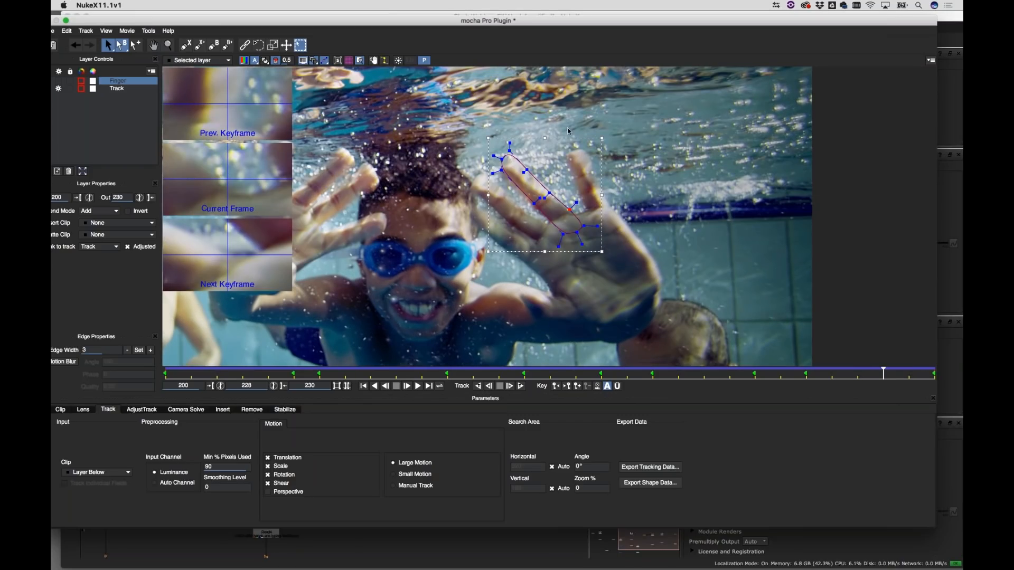
drag(882, 376, 209, 366)
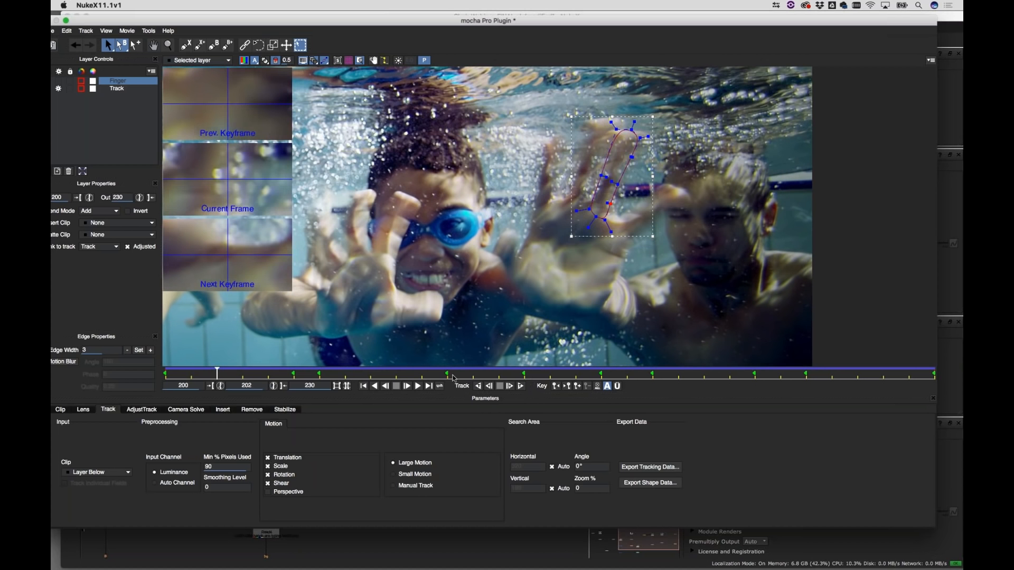
click(420, 386)
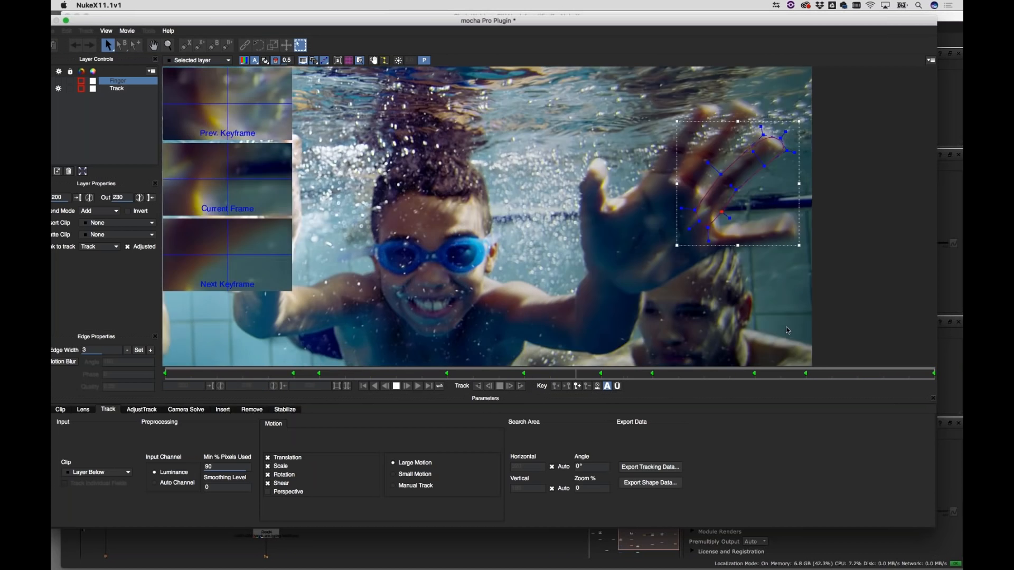
click(396, 386)
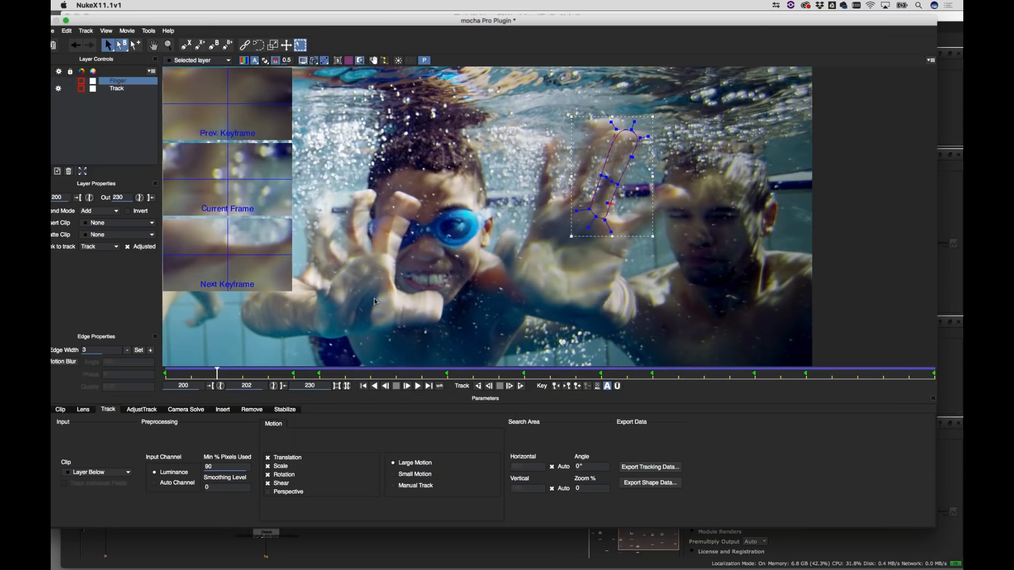
Turn on the matte overlay for the Finger layer and shift the plugin window so its controls are fully visible
click(266, 61)
click(270, 70)
click(269, 61)
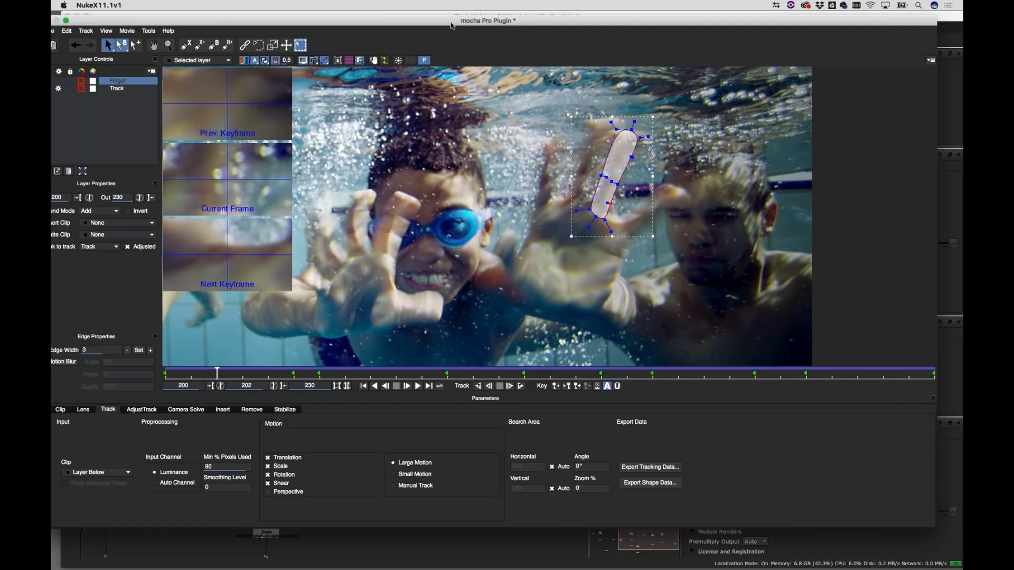
drag(461, 23, 476, 24)
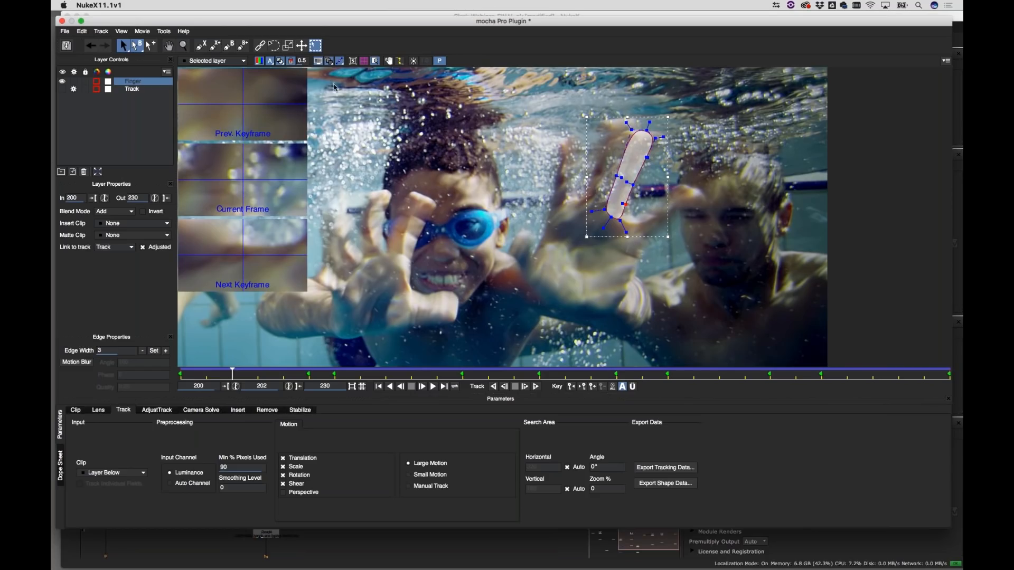
Preview the finger matte as a cutout, restore its colour fill, and play the shot to check the matte
click(292, 61)
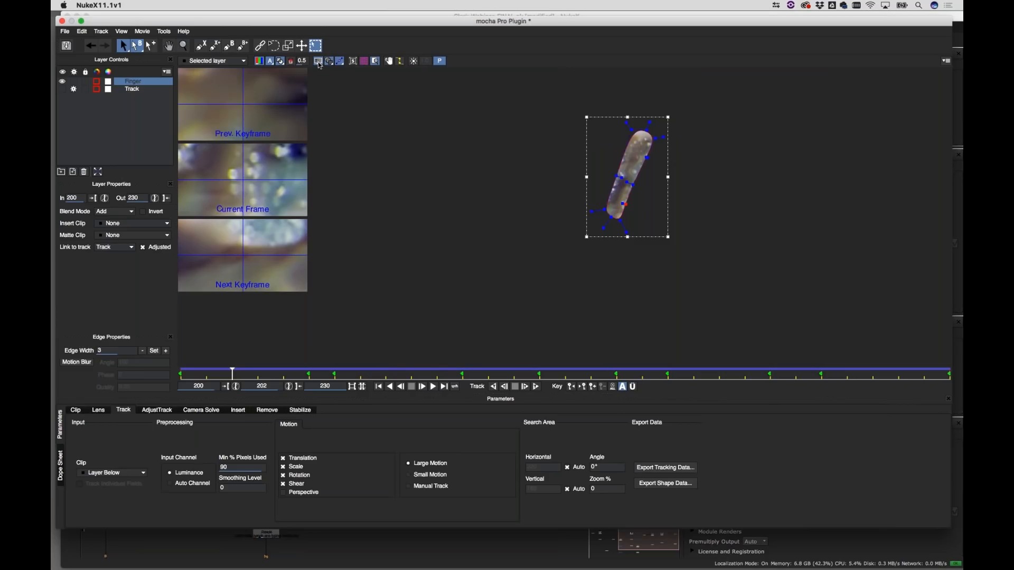
click(319, 62)
click(318, 61)
click(292, 62)
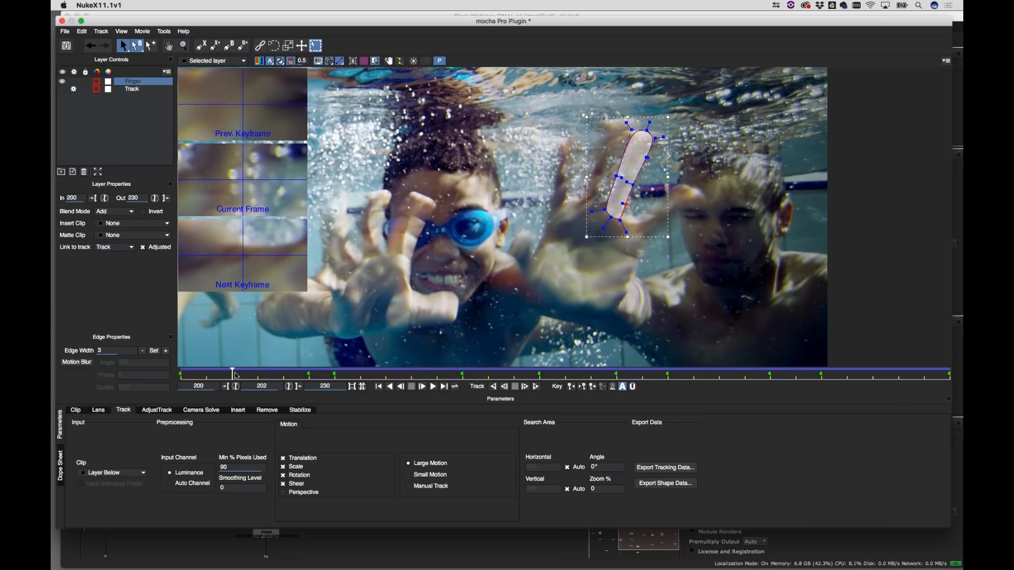
click(432, 387)
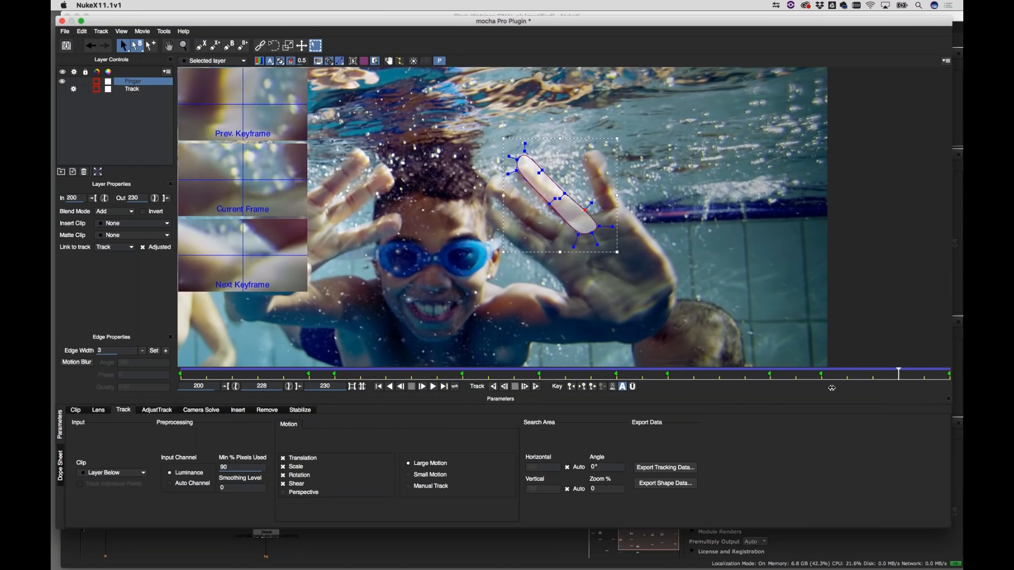
key(space)
Save the finger roto project and close the mocha Pro plugin window
click(66, 32)
click(86, 49)
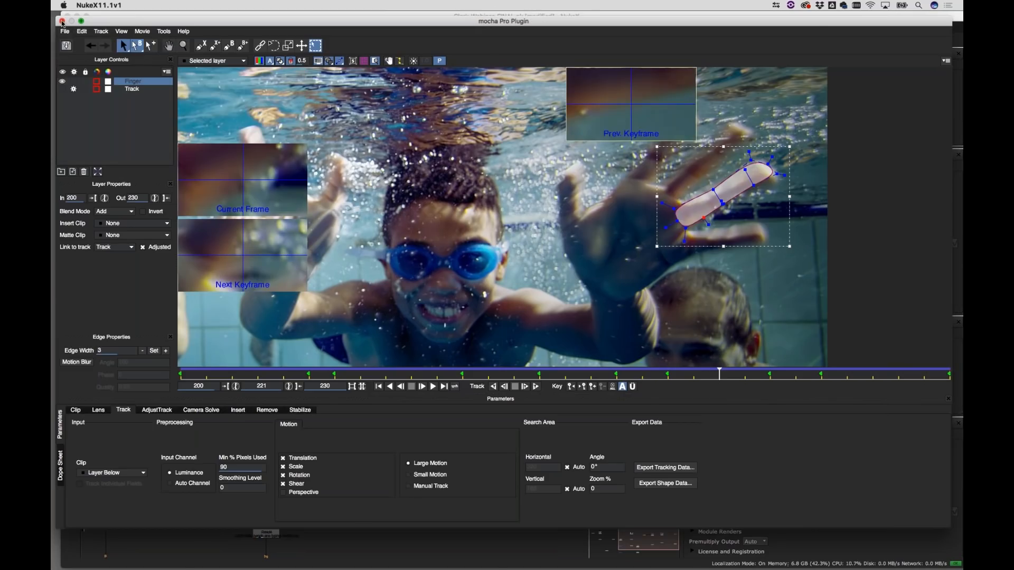
click(62, 21)
Open the mocha Pro2 node's properties and launch its mocha interface
scroll(435, 434, down, 5)
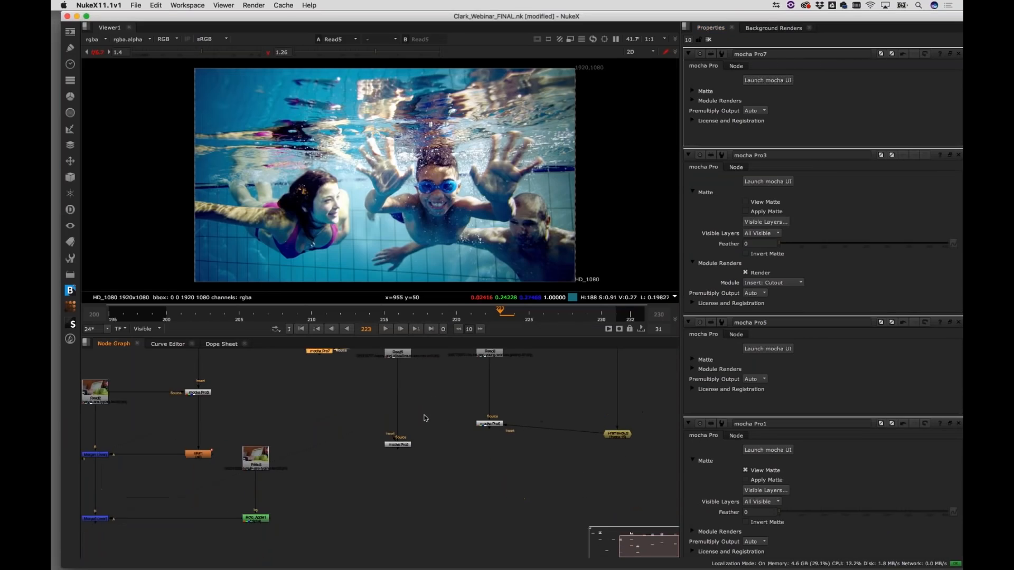
double_click(399, 445)
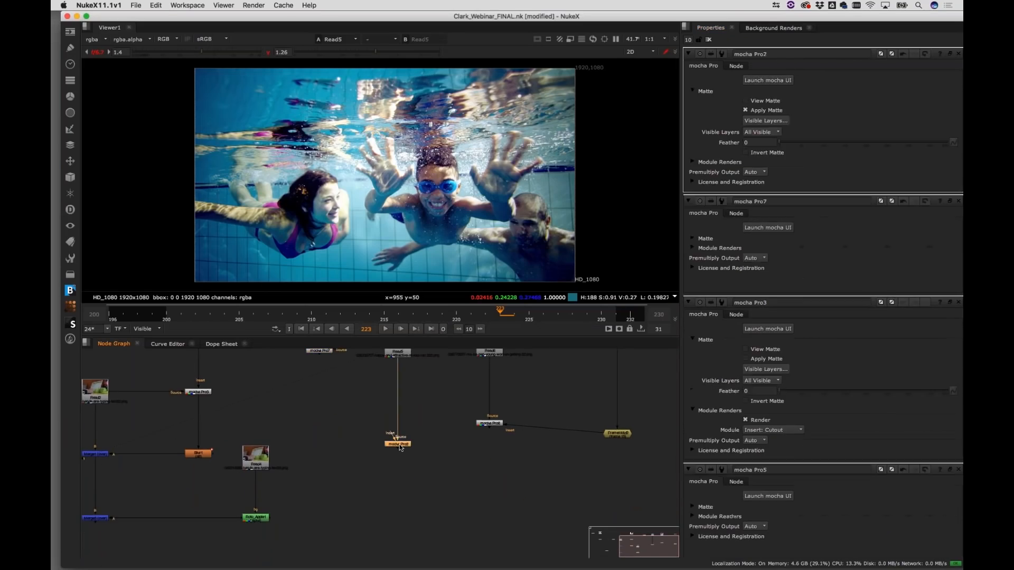
click(762, 81)
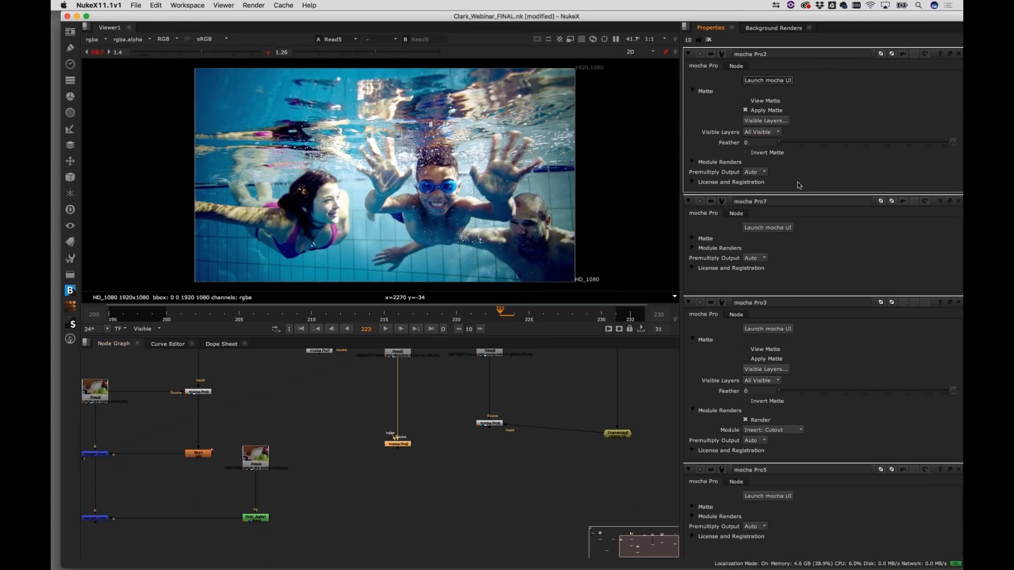
Make the hand layers visible with their matte overlay turned on, and hide the track2 layer
drag(62, 83, 62, 128)
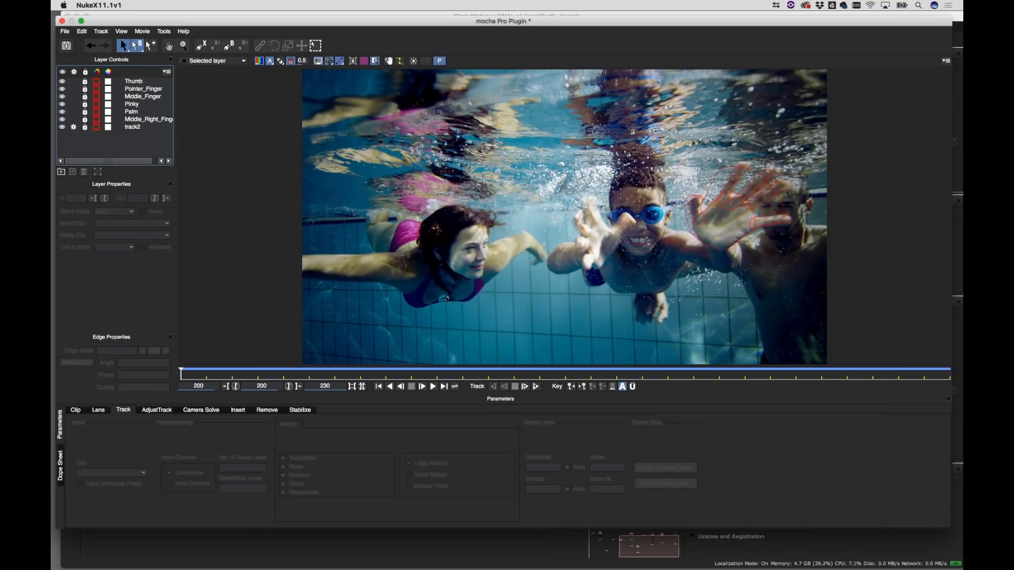
click(281, 62)
click(284, 71)
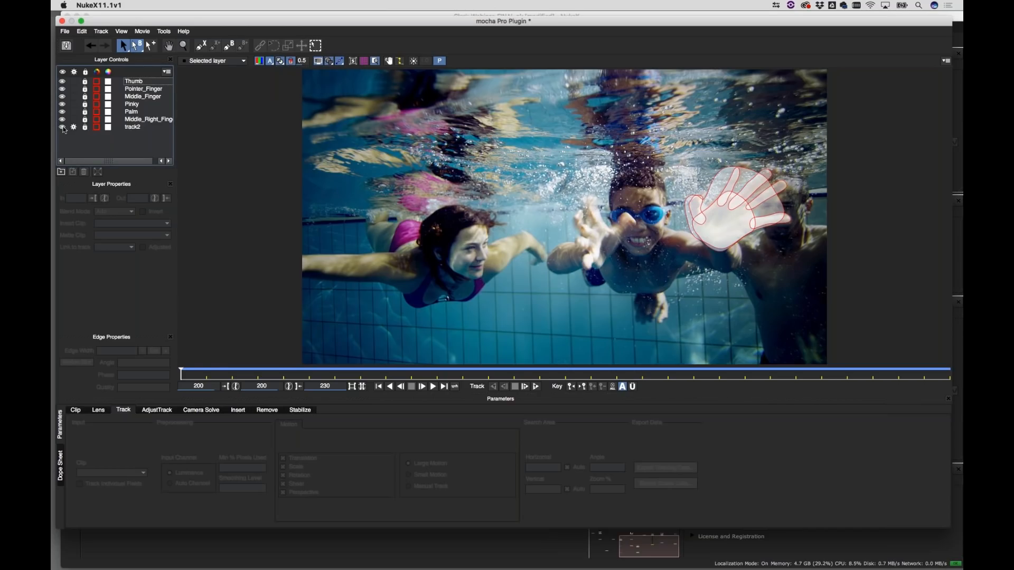
click(62, 127)
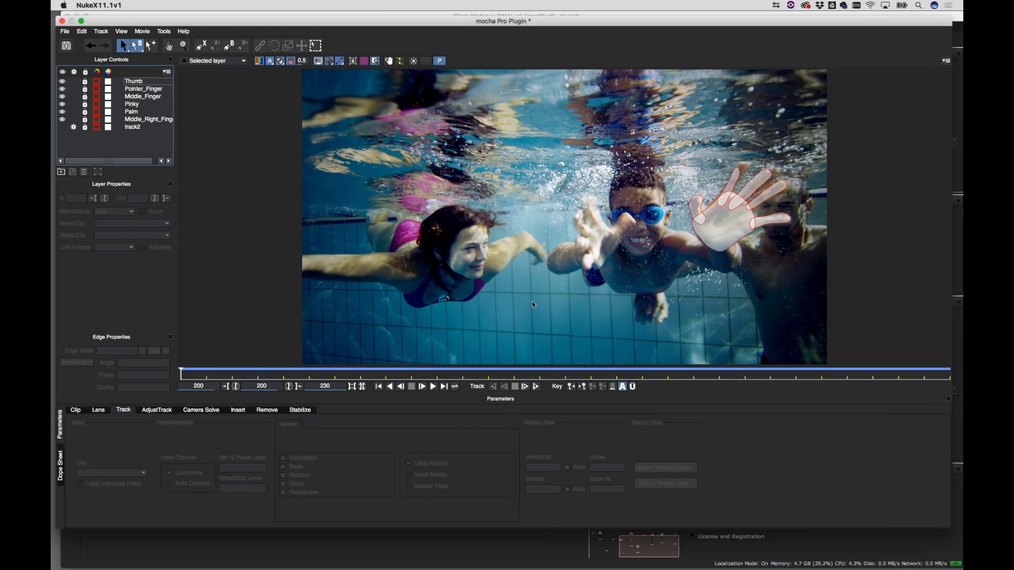
Play the shot to examine the complete hand roto, and return to frame 200
click(432, 388)
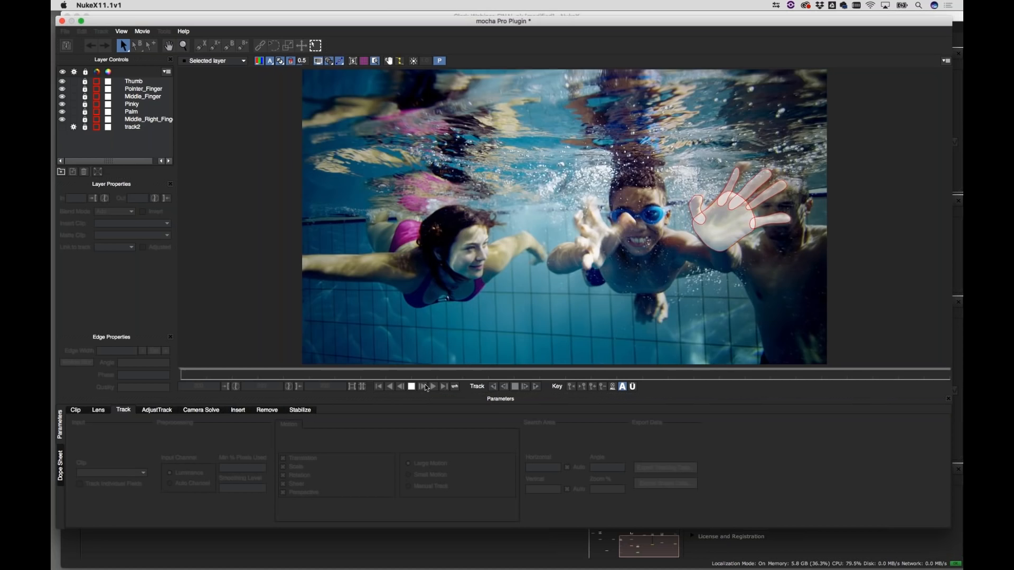
click(412, 388)
drag(655, 376, 180, 376)
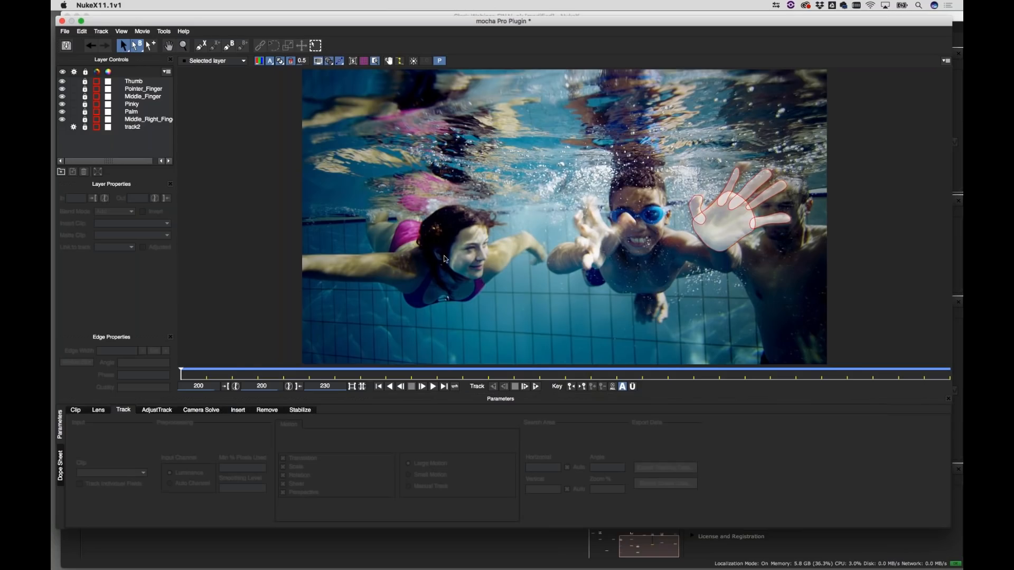
Close the mocha Pro plugin window and save the changes made in the hand roto project
click(62, 21)
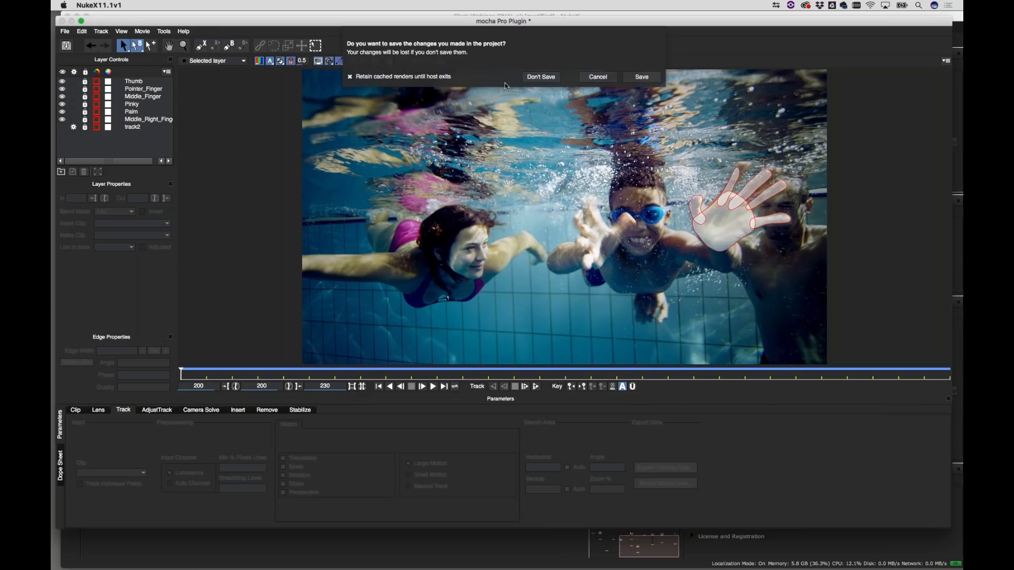
click(642, 78)
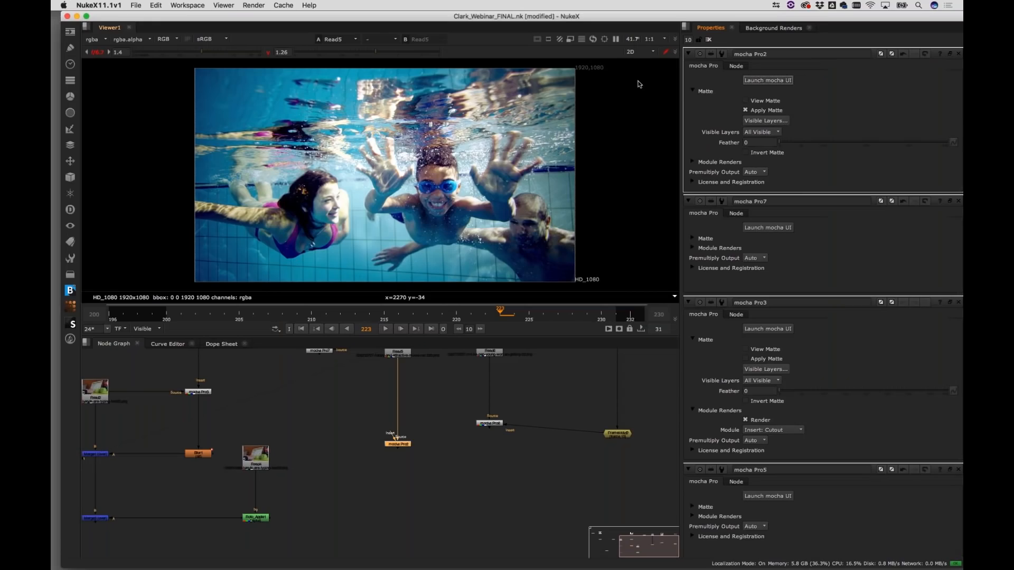
Display the Read6 clip of the woman at the window in the viewer and enlarge the viewer area
scroll(461, 484, up, 1)
scroll(455, 484, down, 3)
drag(316, 521, 148, 569)
click(287, 406)
drag(333, 458, 445, 559)
drag(315, 439, 384, 430)
click(357, 452)
click(386, 429)
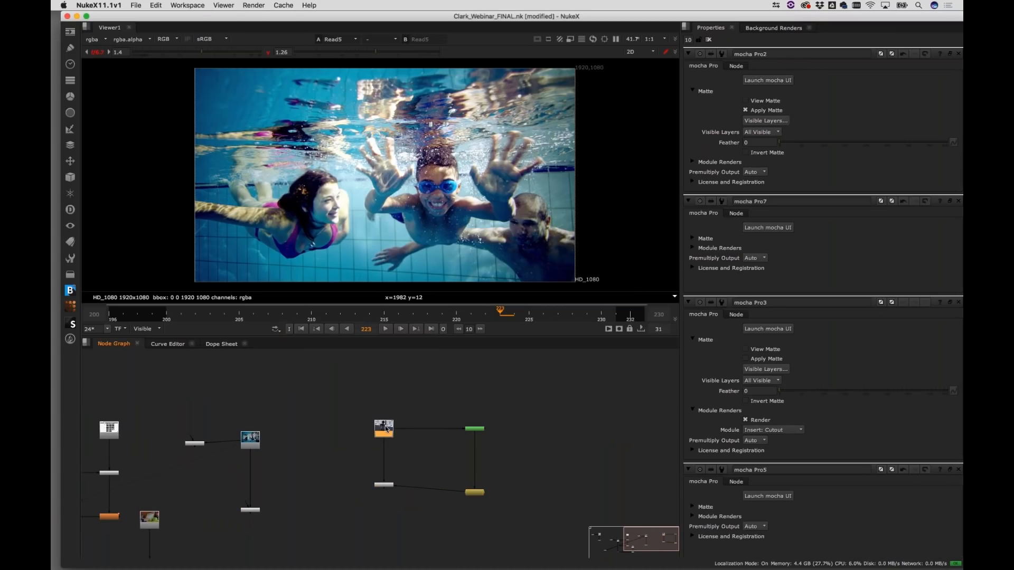
key(1)
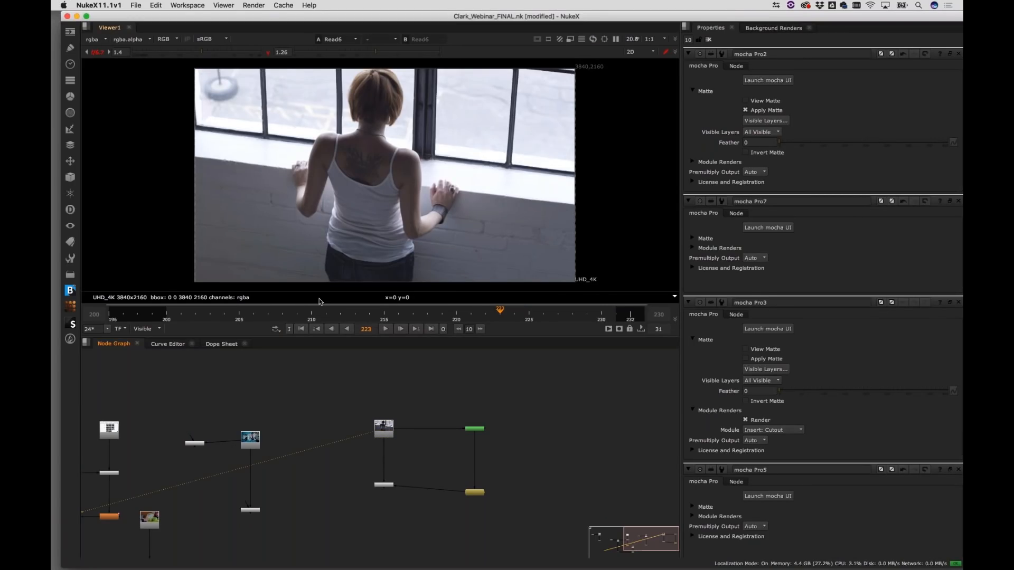
drag(371, 345, 372, 407)
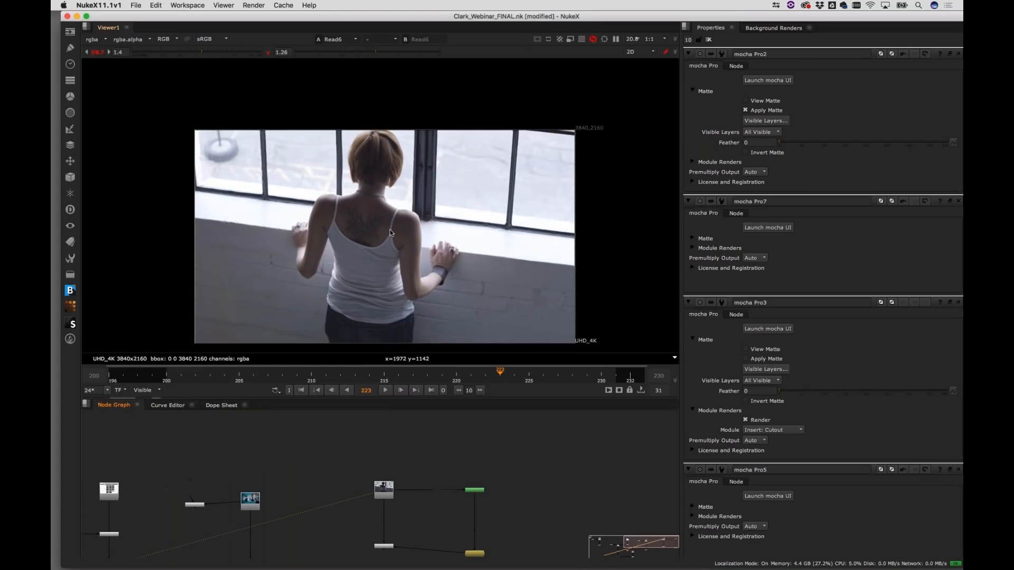
scroll(391, 230, up, 2)
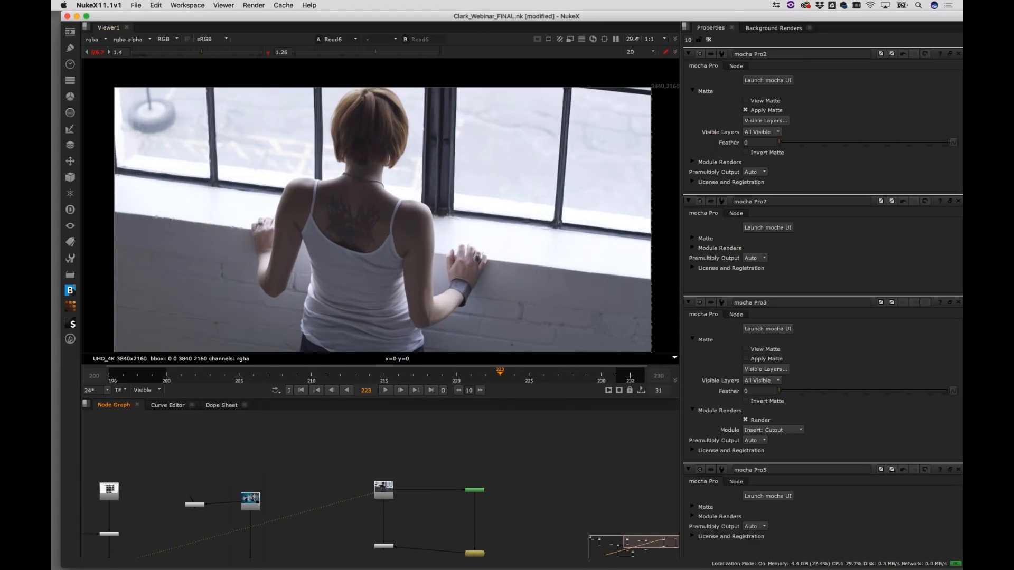
Set the viewer's timeline frame range to Input for the Read6 clip
click(386, 391)
click(387, 391)
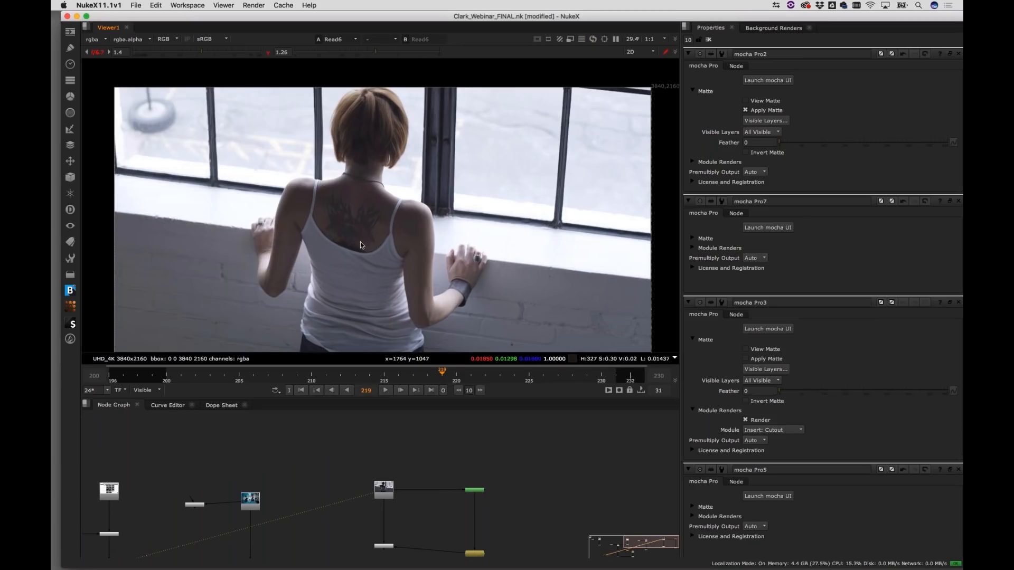
click(147, 390)
click(147, 399)
Play and scrub through the Read6 clip, stop at frame 12, and examine the tattoo on the woman's back
click(386, 391)
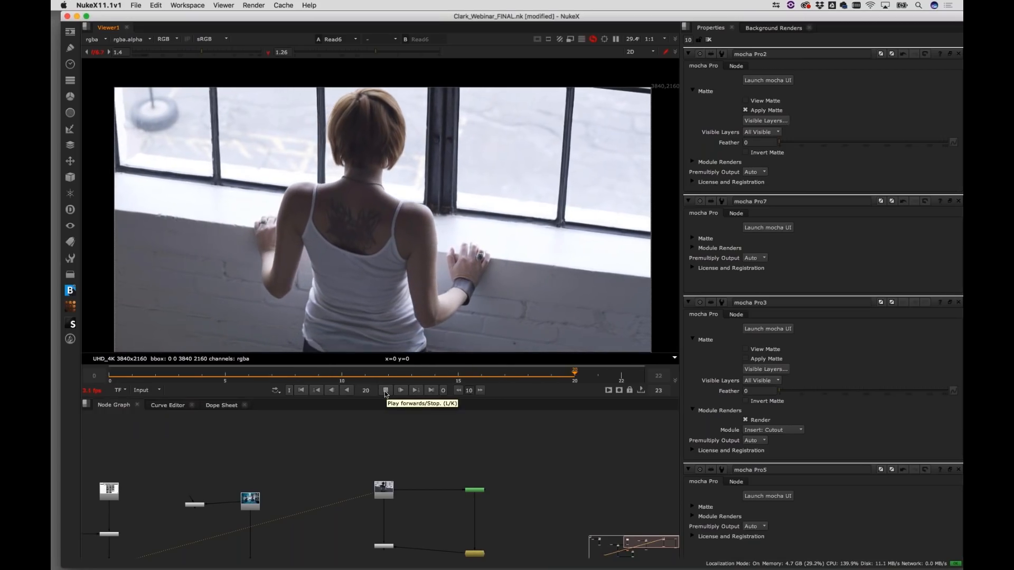
click(386, 391)
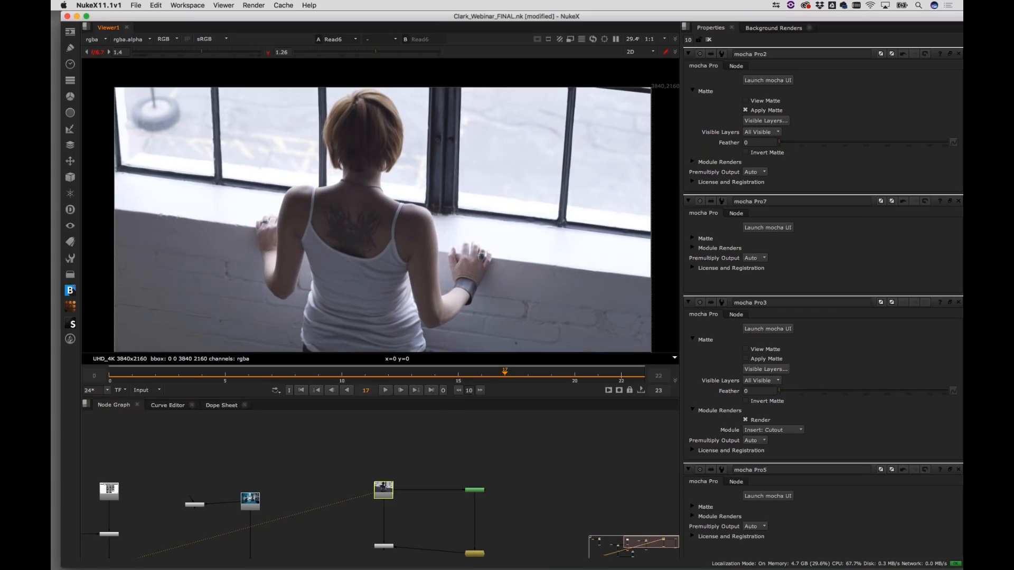
drag(505, 376, 464, 378)
drag(346, 378, 394, 383)
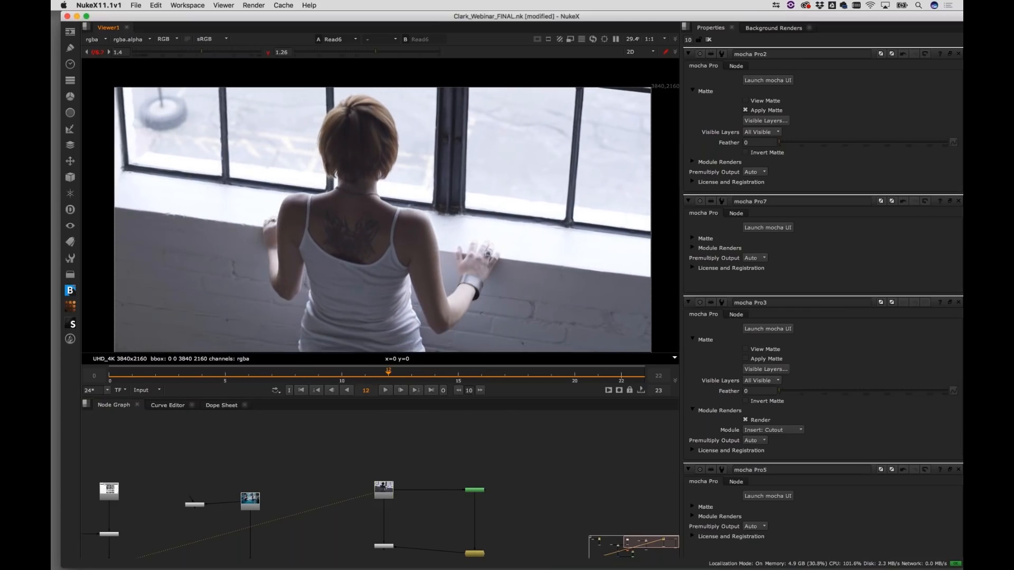
scroll(371, 255, up, 3)
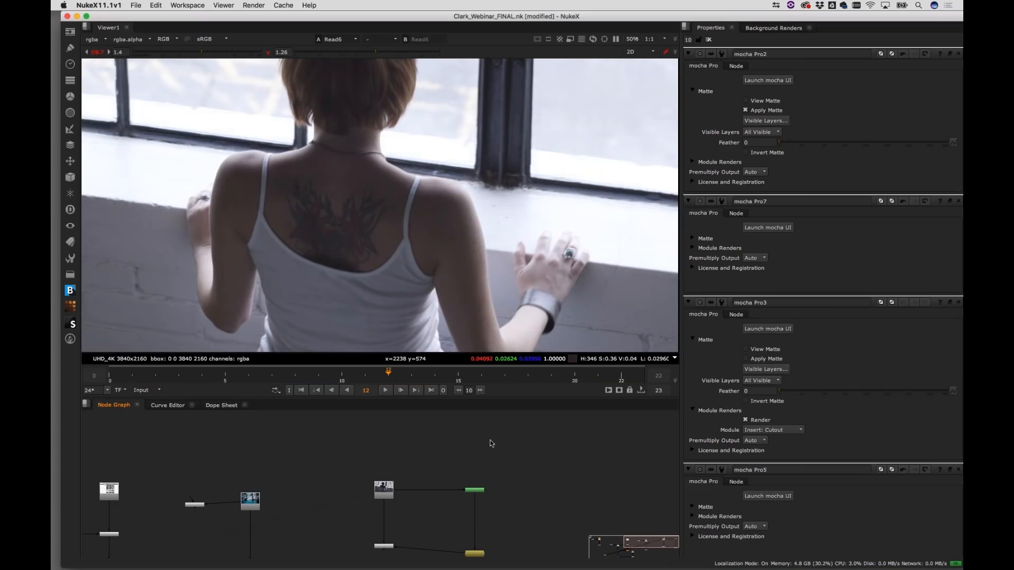
Add a RotoPaint node to the node graph above the Read6 branch
key(Tab)
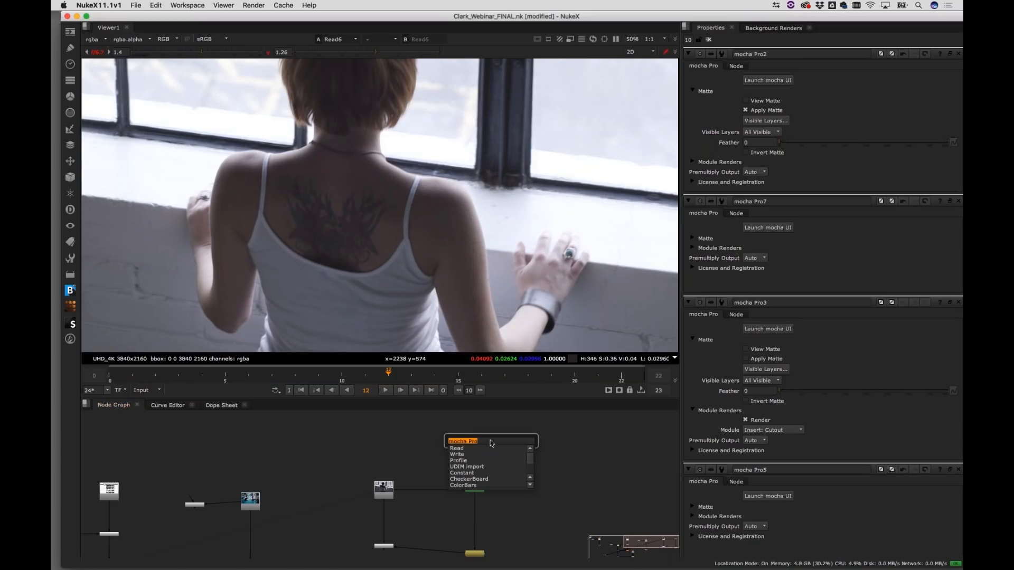
text(roto)
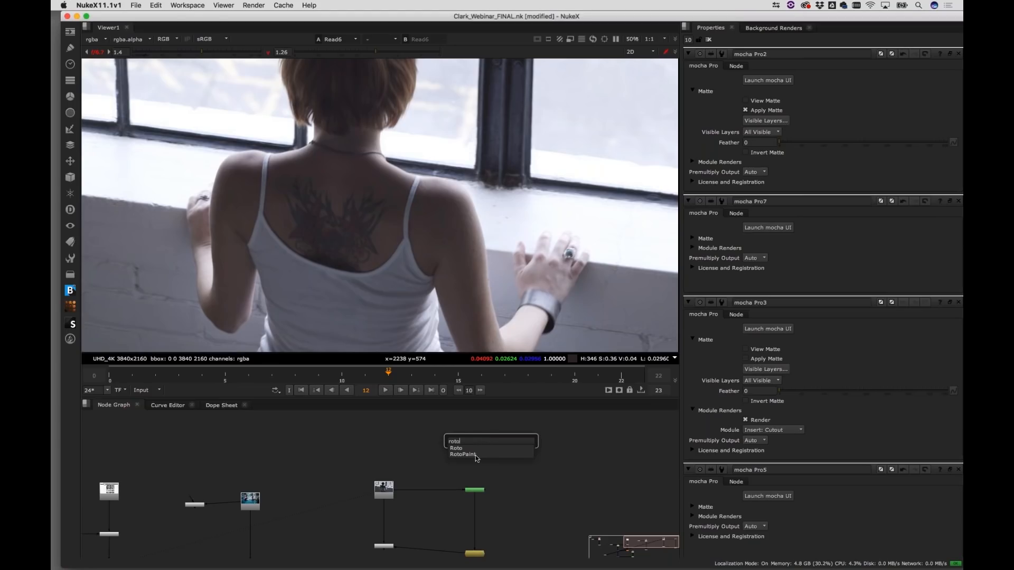
click(475, 455)
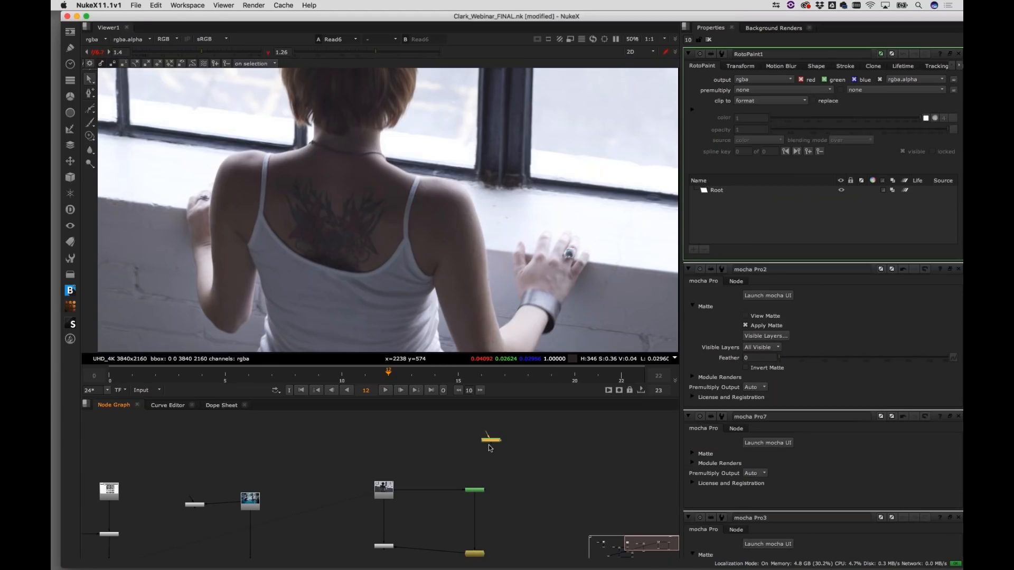
Connect the new RotoPaint node's background input to Read6 and position the node above the clip
scroll(511, 456, up, 3)
drag(508, 451, 525, 478)
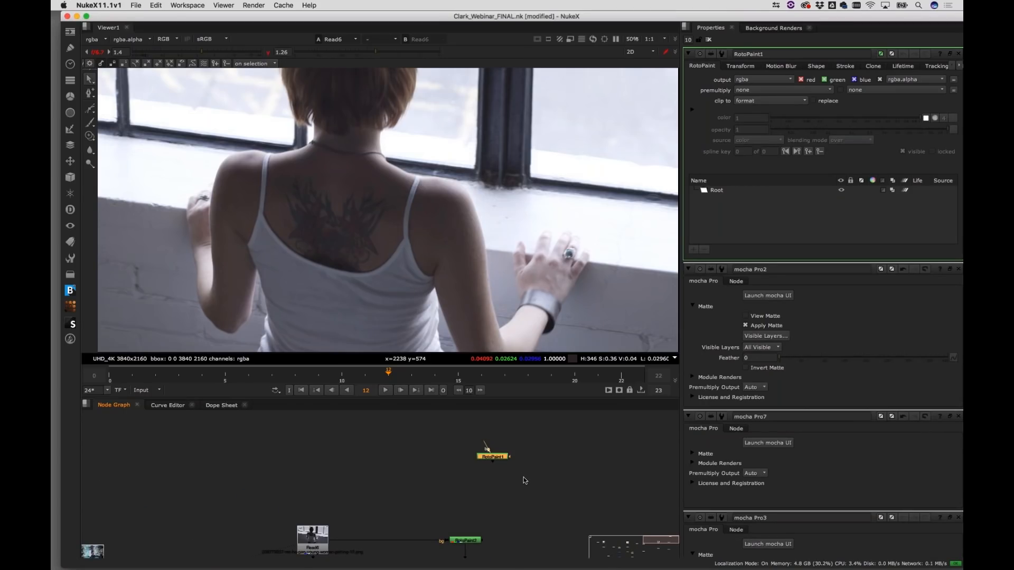
drag(494, 459, 443, 477)
drag(431, 465, 322, 534)
drag(448, 477, 416, 461)
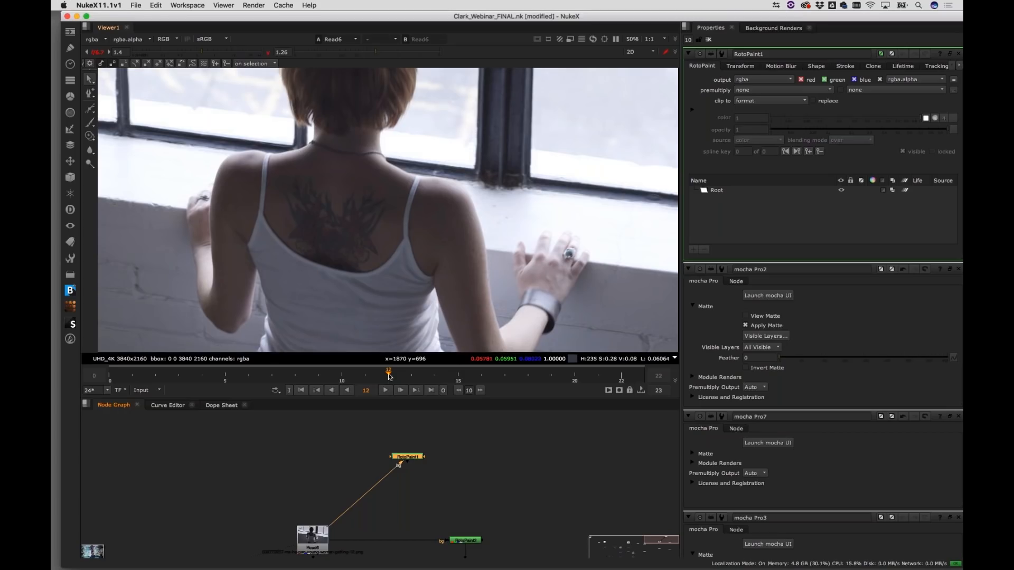
Go to frame 15, choose the Clone brush, and show the new RotoPaint node's output in the viewer
drag(438, 375, 460, 383)
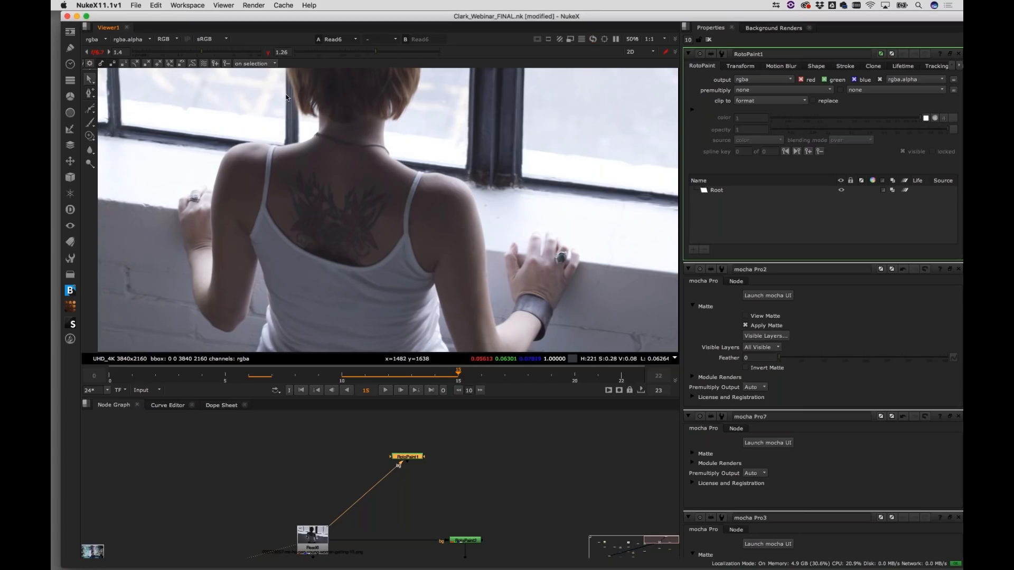
right_click(90, 135)
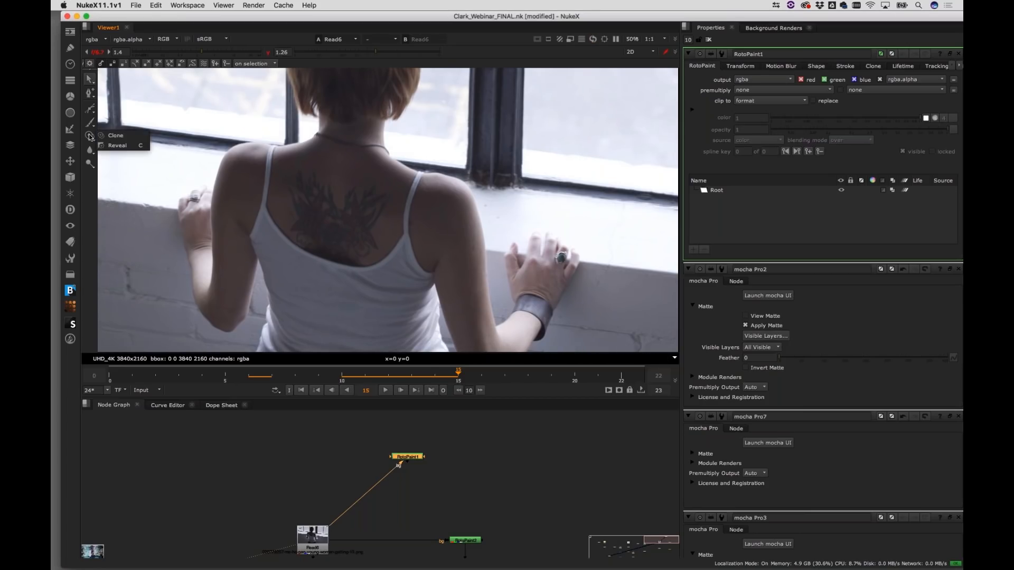
click(117, 138)
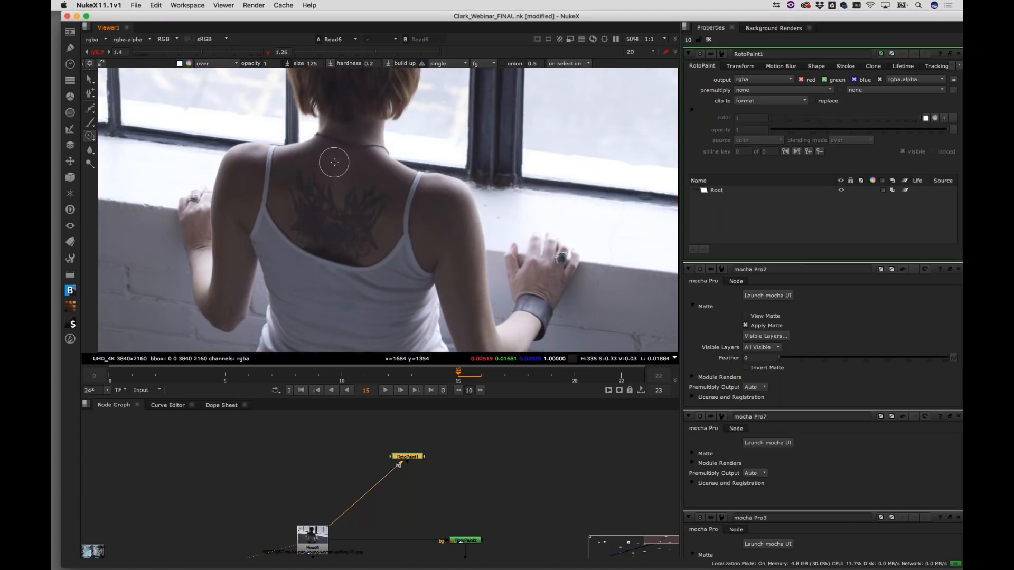
mouse_move(339, 186)
mouse_down()
mouse_move(338, 197)
mouse_move(337, 185)
mouse_up()
scroll(371, 209, up, 4)
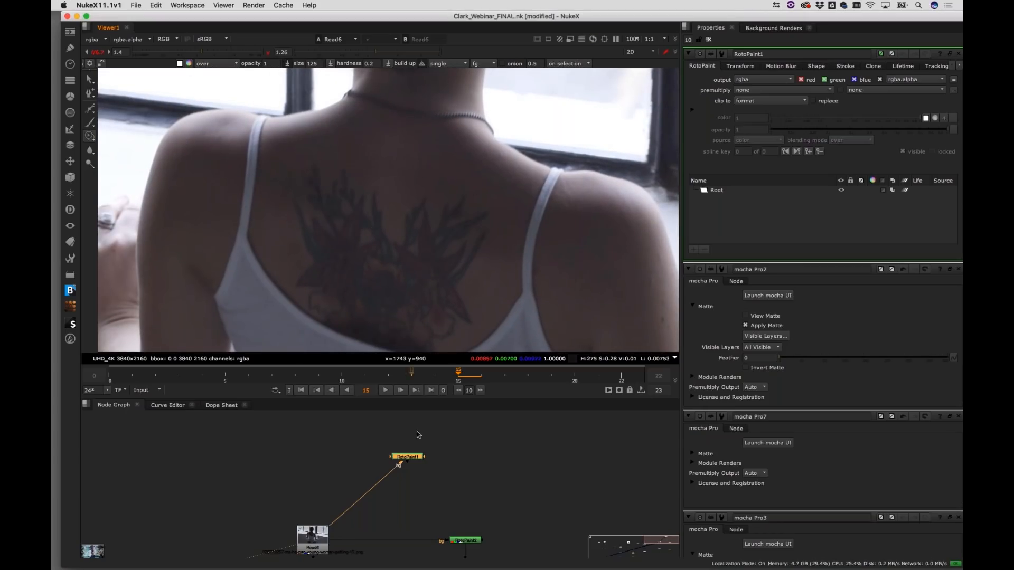
key(1)
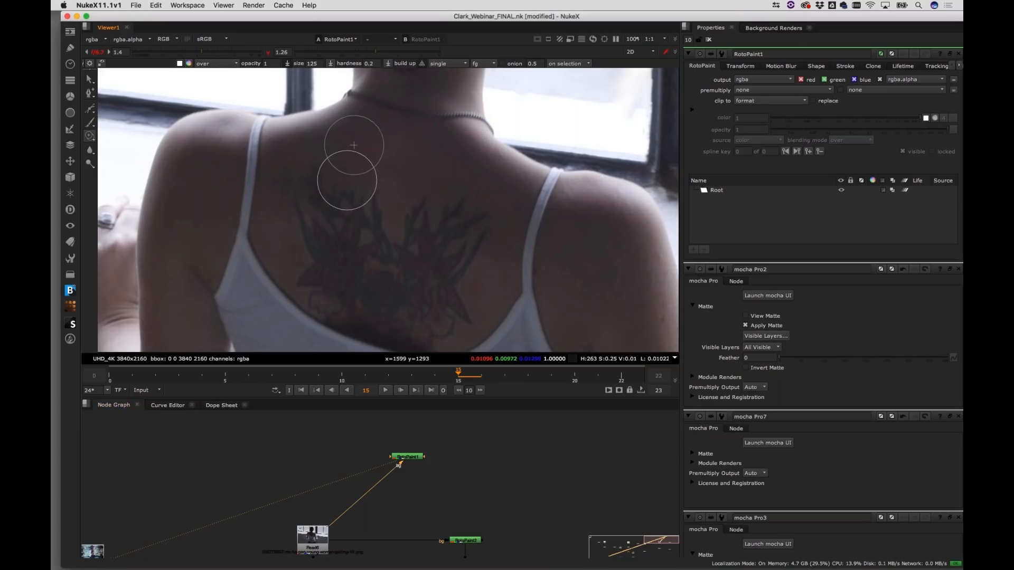
Clone clean skin over the upper parts of the tattoo on the woman's back with the 125-size brush
click(387, 161)
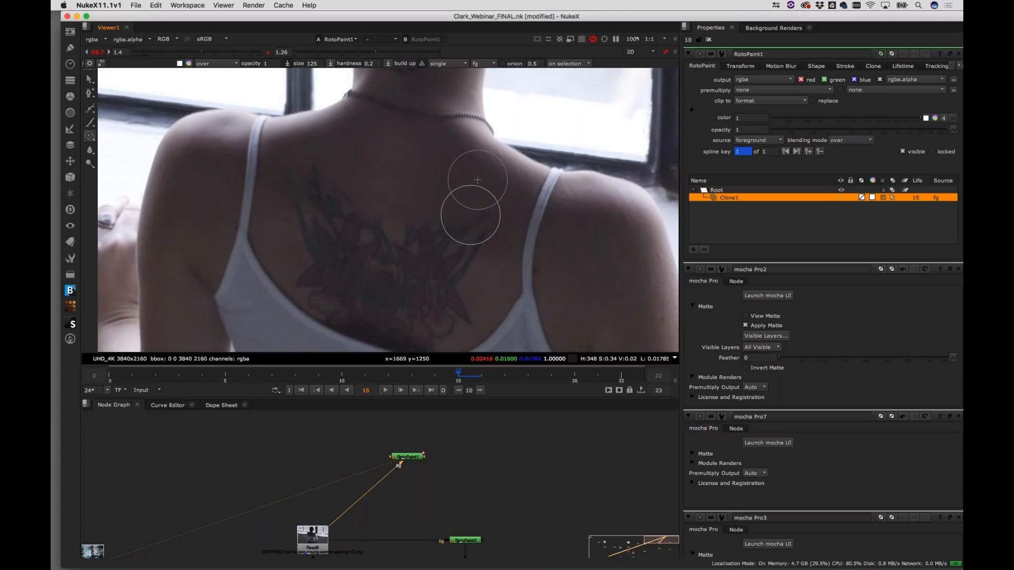
click(347, 174)
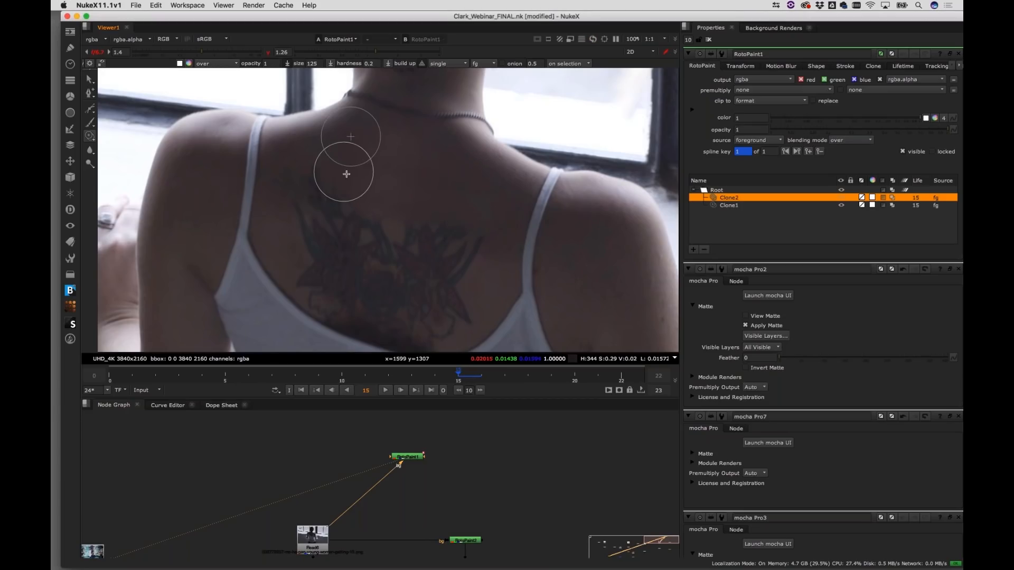
drag(325, 174, 349, 174)
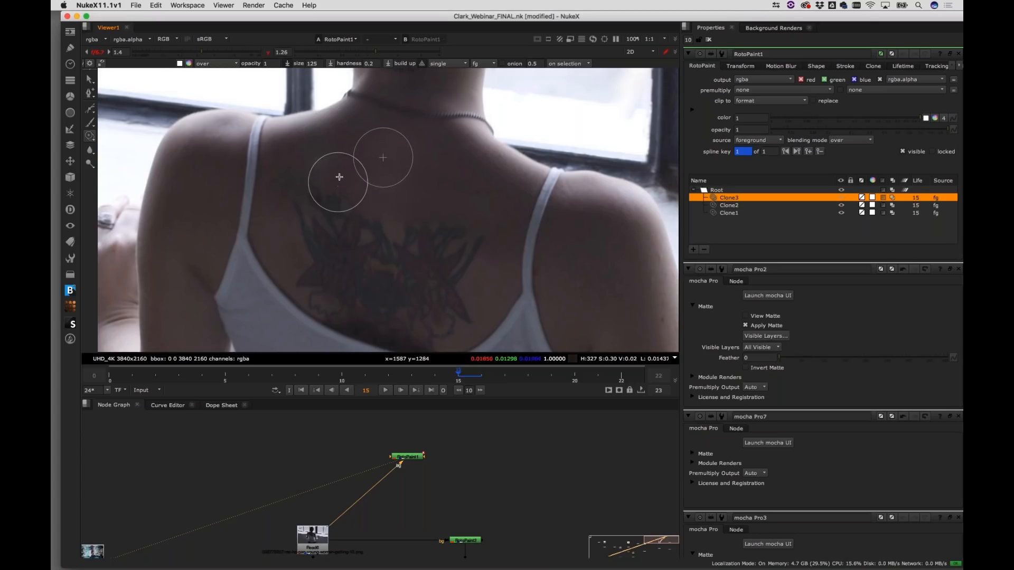
drag(329, 202, 360, 205)
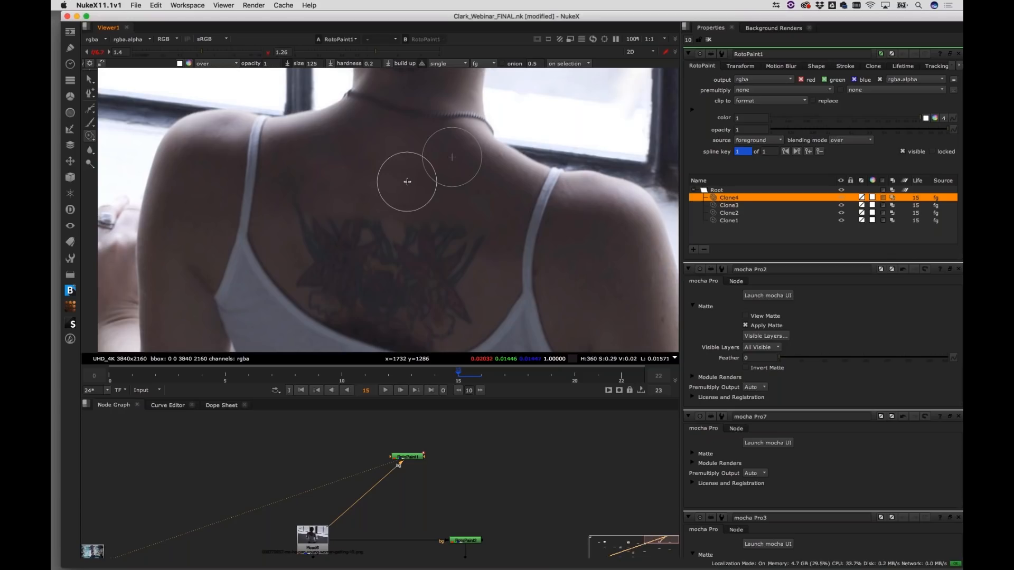
mouse_move(328, 185)
mouse_down()
mouse_move(352, 190)
mouse_move(310, 196)
mouse_move(301, 213)
mouse_up()
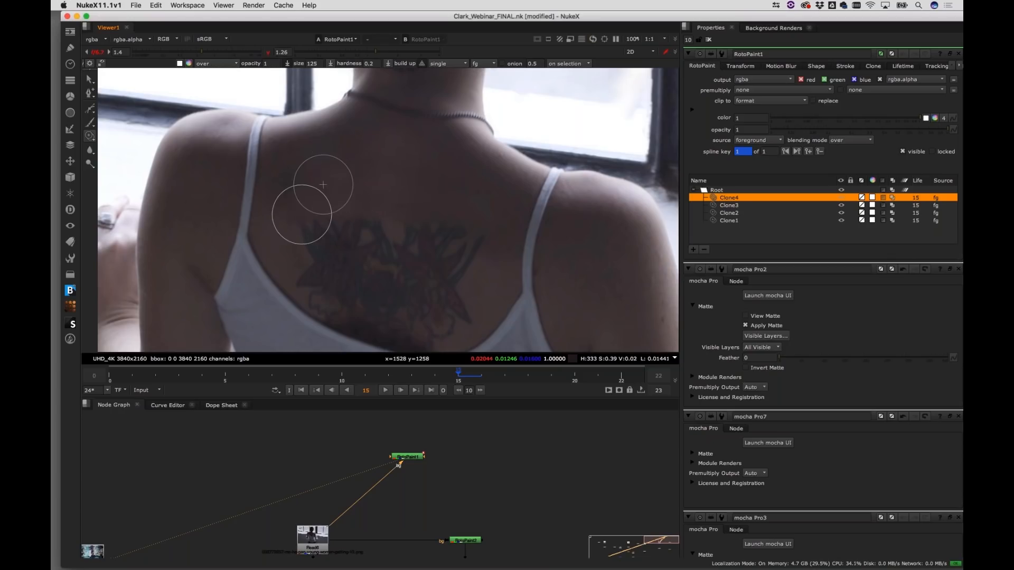
mouse_move(369, 221)
mouse_down()
mouse_move(398, 222)
mouse_move(379, 201)
mouse_move(391, 227)
mouse_up()
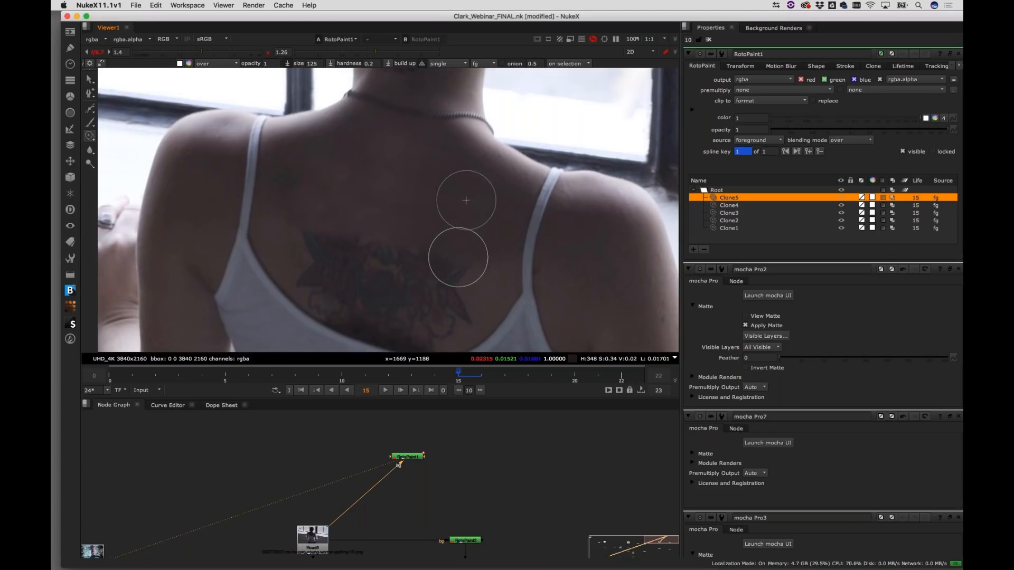
drag(437, 248, 478, 245)
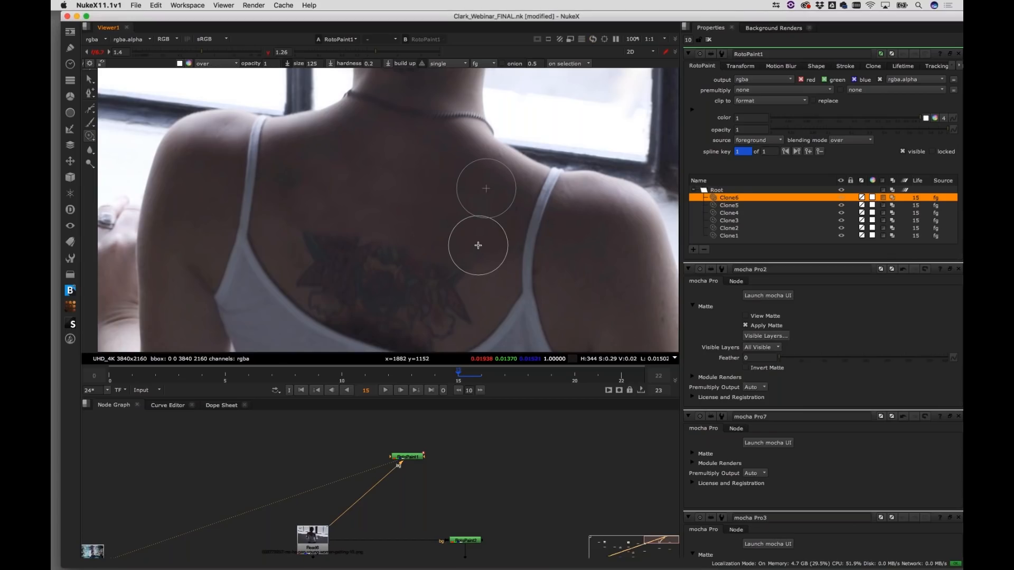
Add a Blur stroke on the cloned skin of the upper back and set the blur brush size to 125
key(x)
click(434, 237)
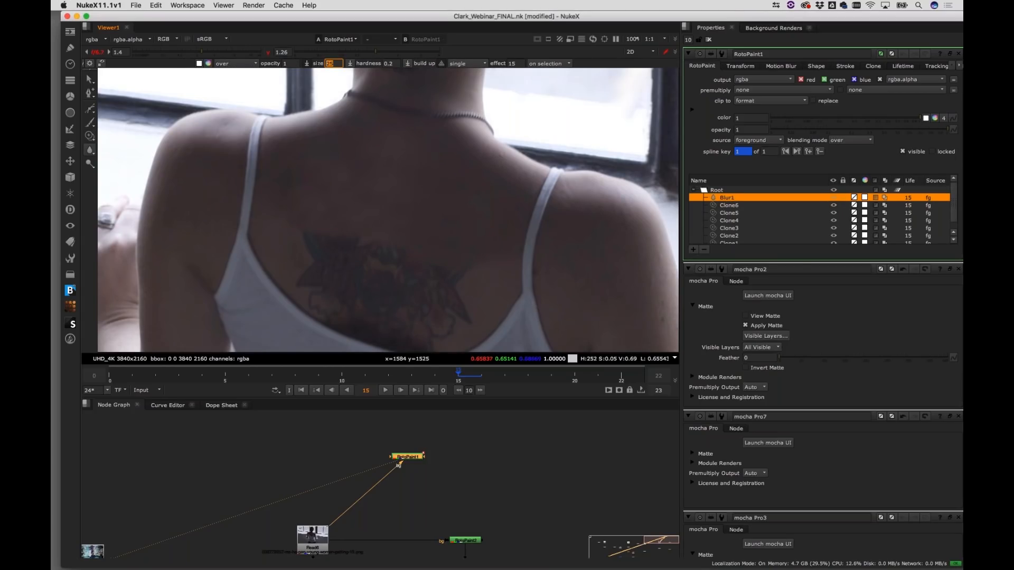
text(1)
key(Return)
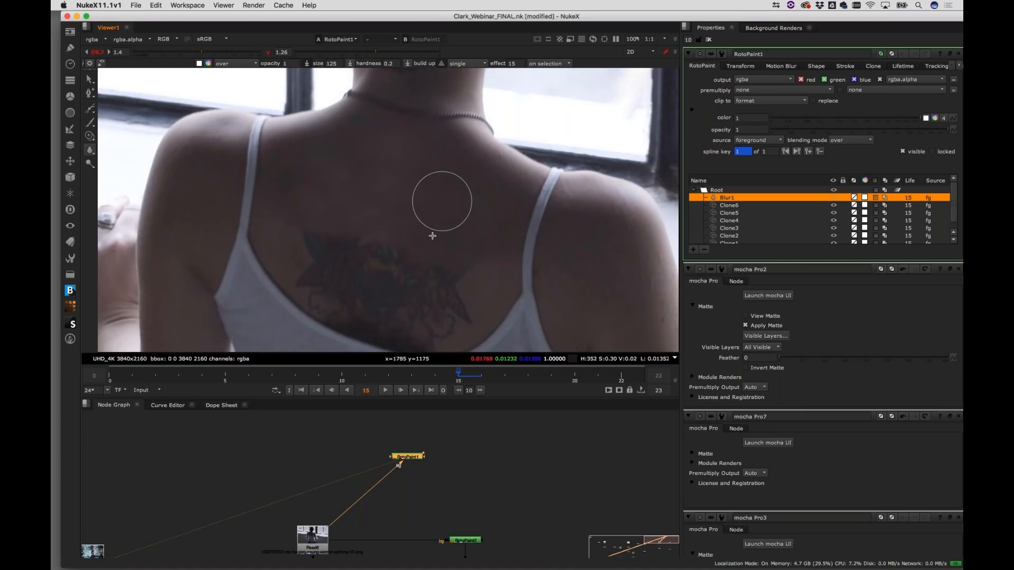
Clone skin over the middle and lower tattoo with the Clone brush, undoing the stroke that leaves a bright spot
right_click(89, 136)
click(114, 132)
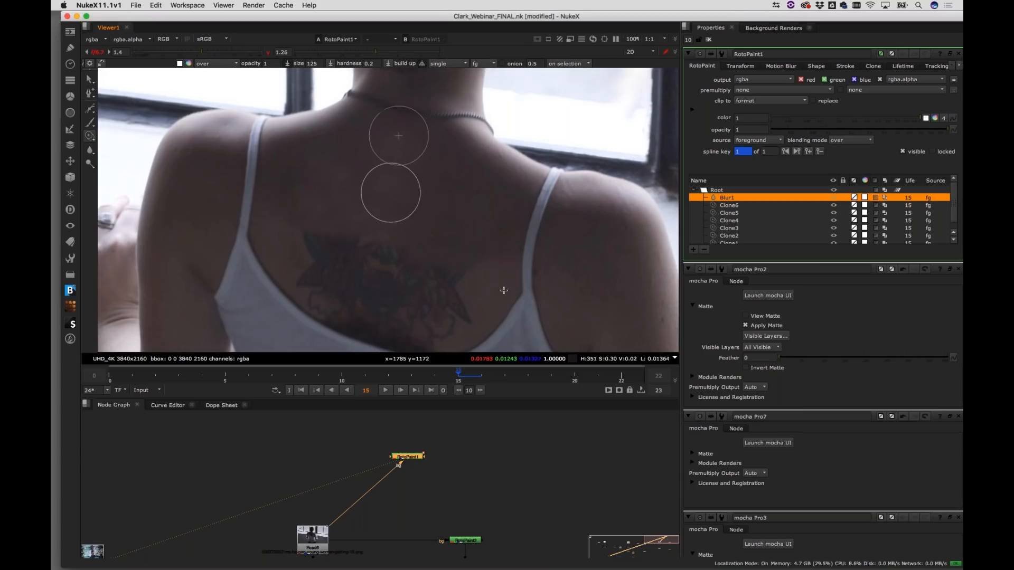
mouse_move(467, 268)
mouse_down()
mouse_move(315, 235)
mouse_move(351, 268)
mouse_move(430, 281)
mouse_move(460, 299)
mouse_up()
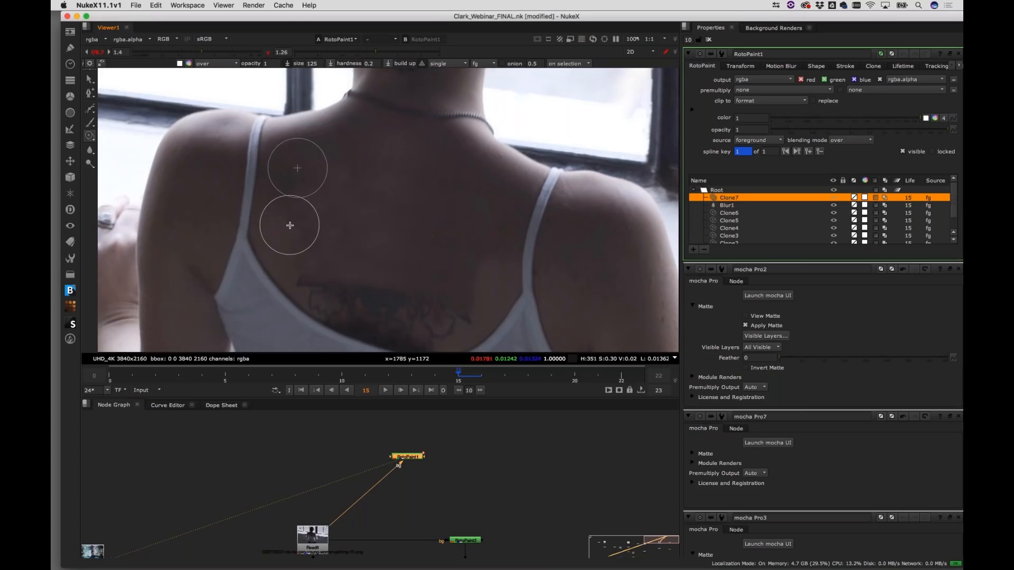
mouse_move(293, 224)
mouse_down()
mouse_move(310, 224)
mouse_move(301, 268)
mouse_move(317, 267)
mouse_up()
drag(401, 240, 316, 240)
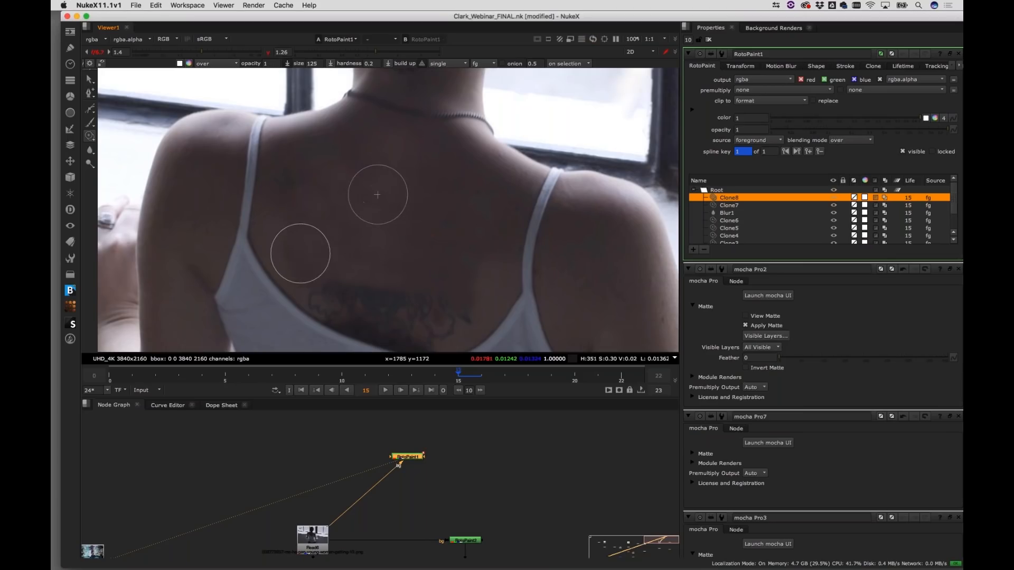
drag(328, 285, 448, 307)
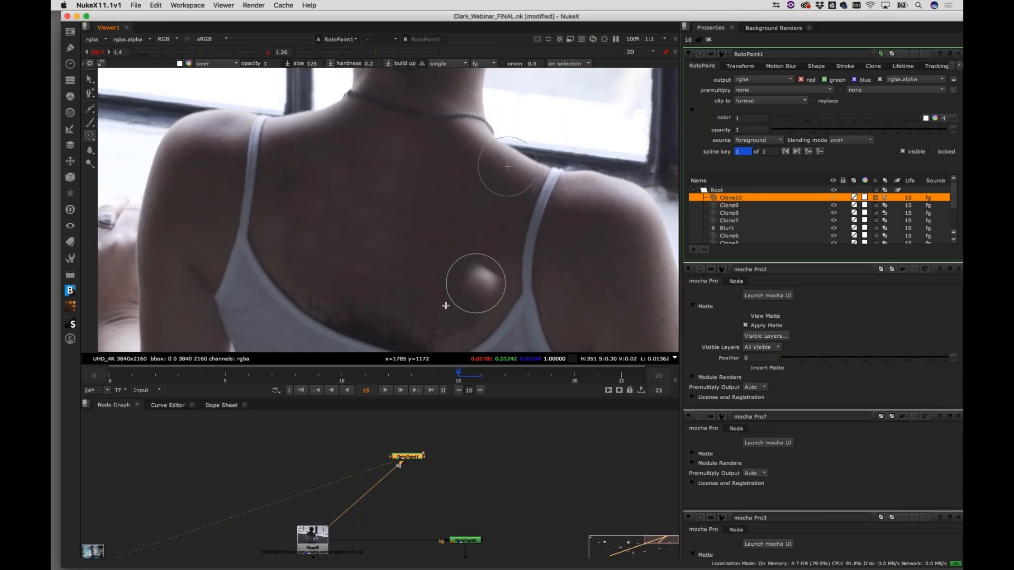
key(super+z)
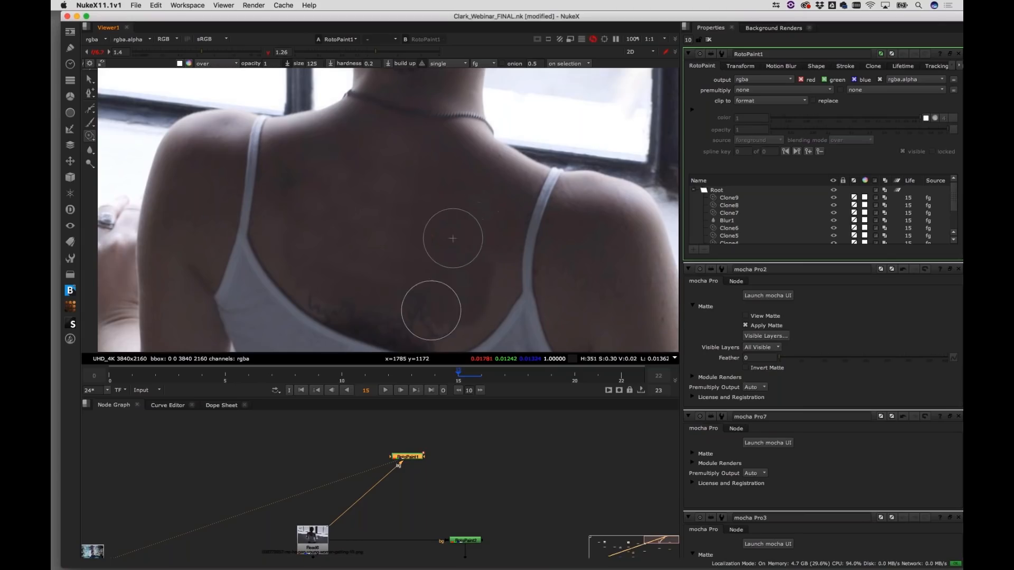
Clone skin over the last tattoo remnants along the top's neckline and smooth the repaired back with a Blur stroke
mouse_move(385, 310)
mouse_down()
mouse_move(362, 290)
mouse_move(319, 284)
mouse_move(327, 301)
mouse_move(362, 320)
mouse_move(409, 333)
mouse_move(467, 319)
mouse_up()
drag(483, 264, 479, 237)
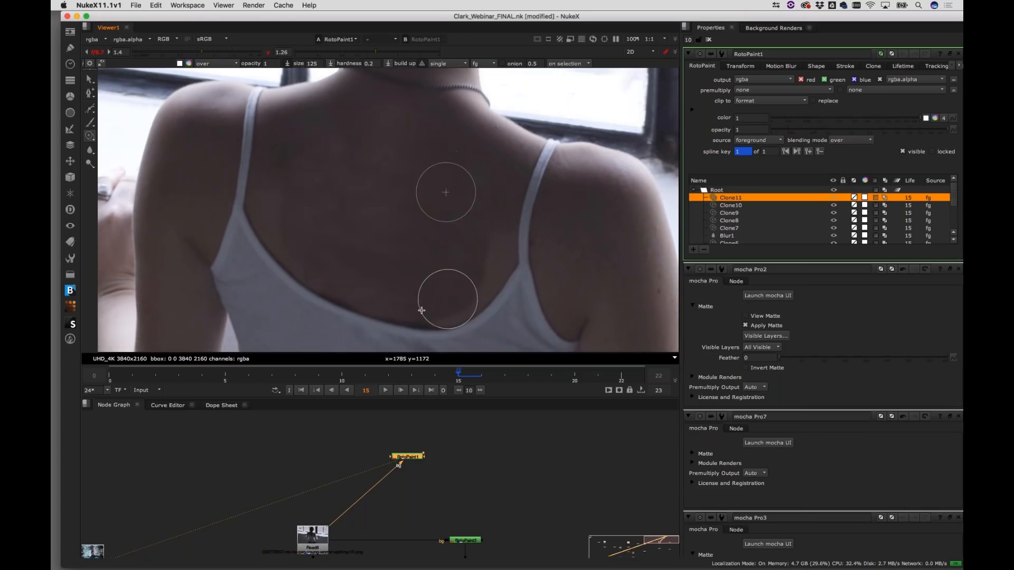
drag(487, 241, 479, 253)
key(super+z)
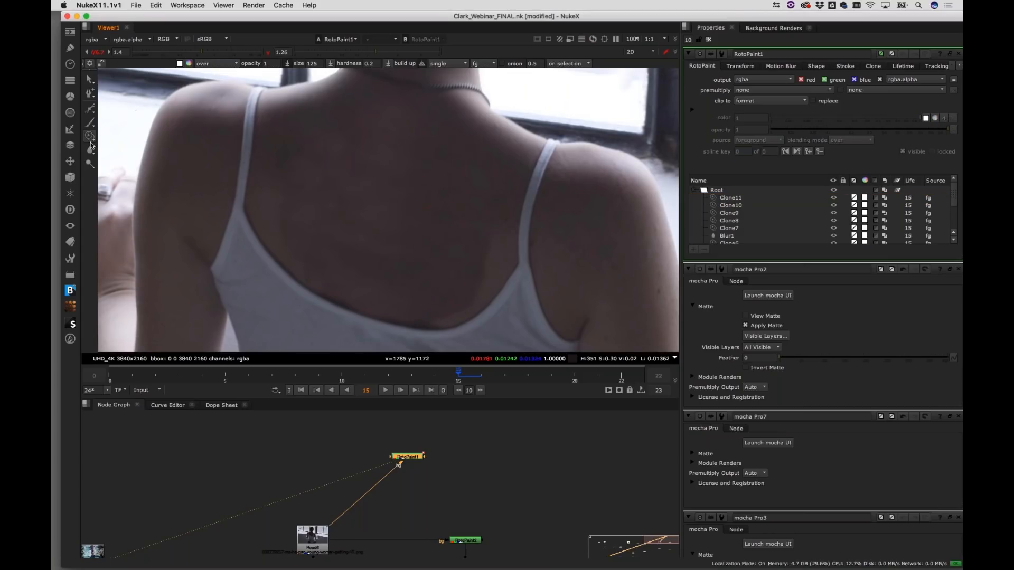
drag(90, 152, 122, 153)
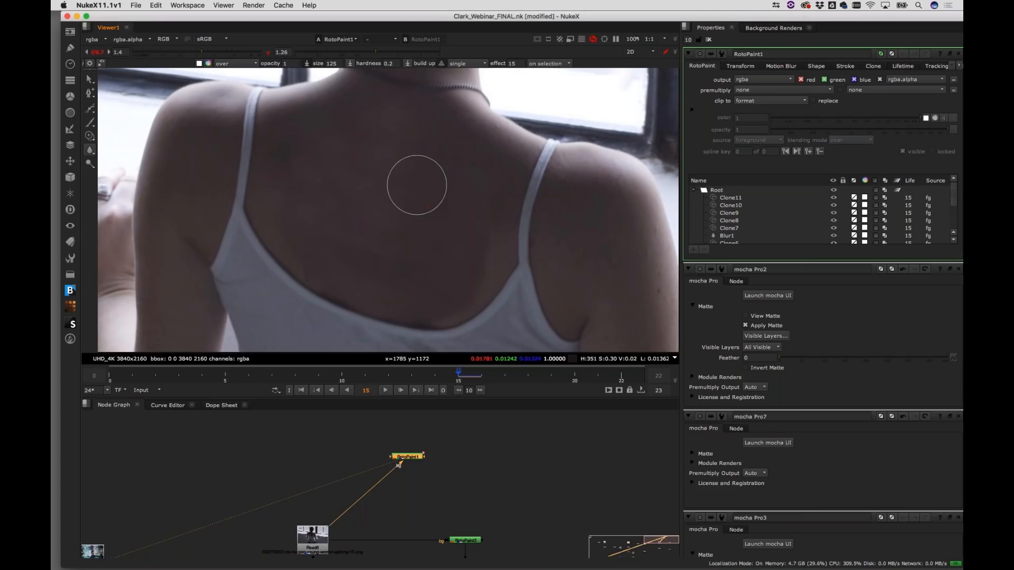
mouse_move(375, 154)
mouse_down()
mouse_move(385, 199)
mouse_move(522, 233)
mouse_up()
Add a FrameHold node to the empty area of the node graph beside the existing RotoPaint branch
scroll(470, 453, right, 3)
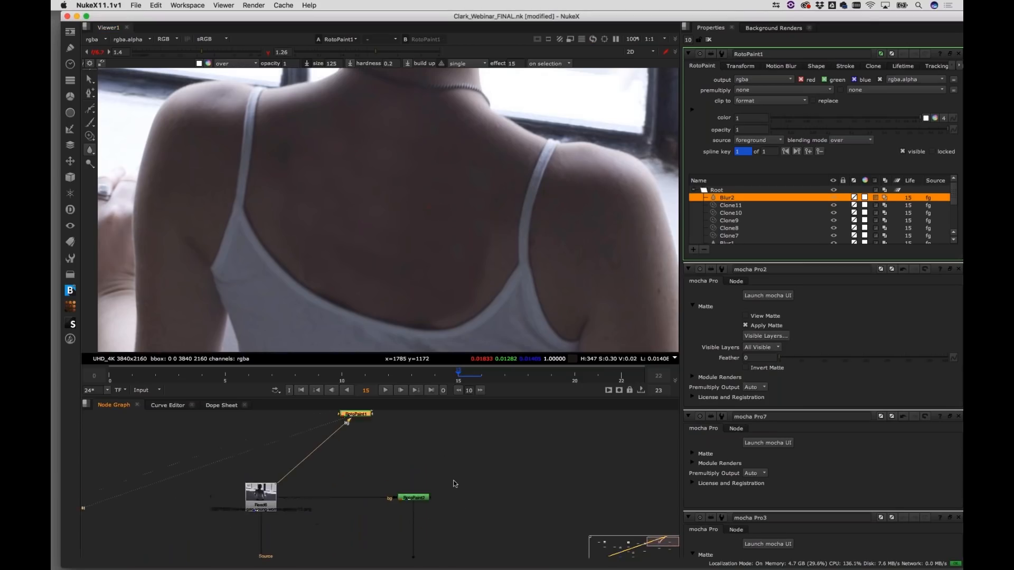
drag(370, 455, 411, 462)
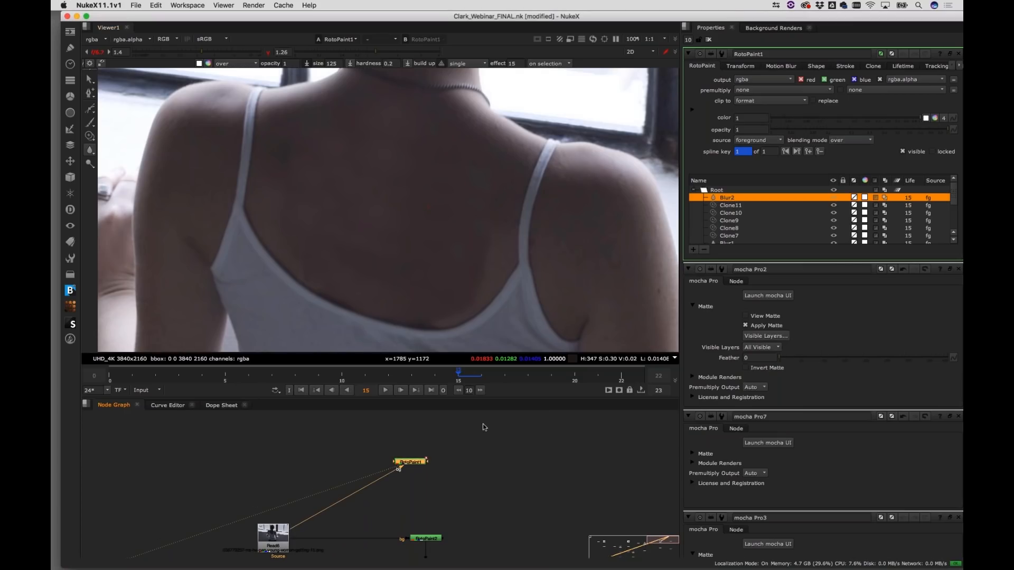
scroll(495, 443, down, 3)
drag(542, 488, 467, 460)
click(480, 478)
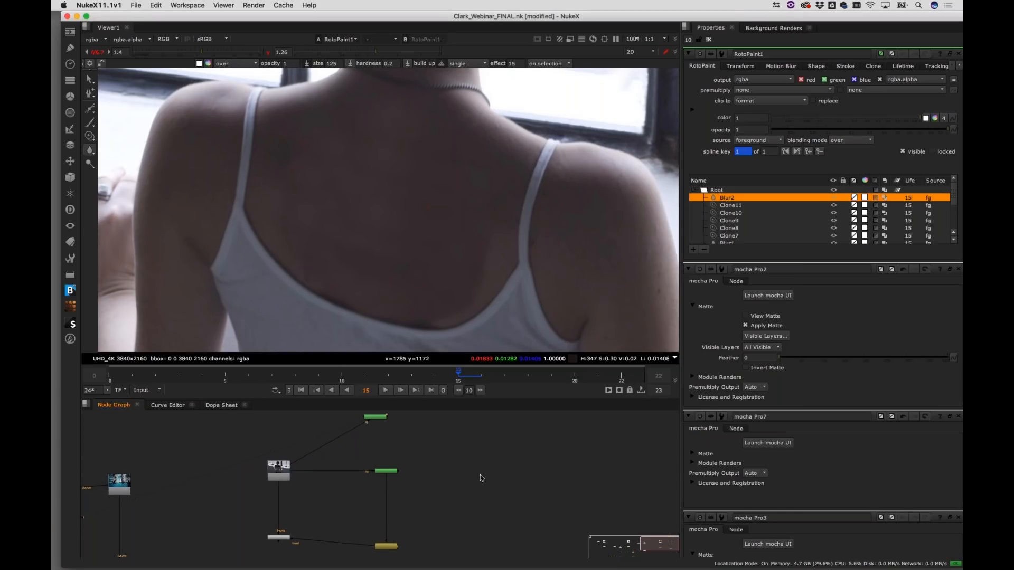
key(Tab)
text(fram)
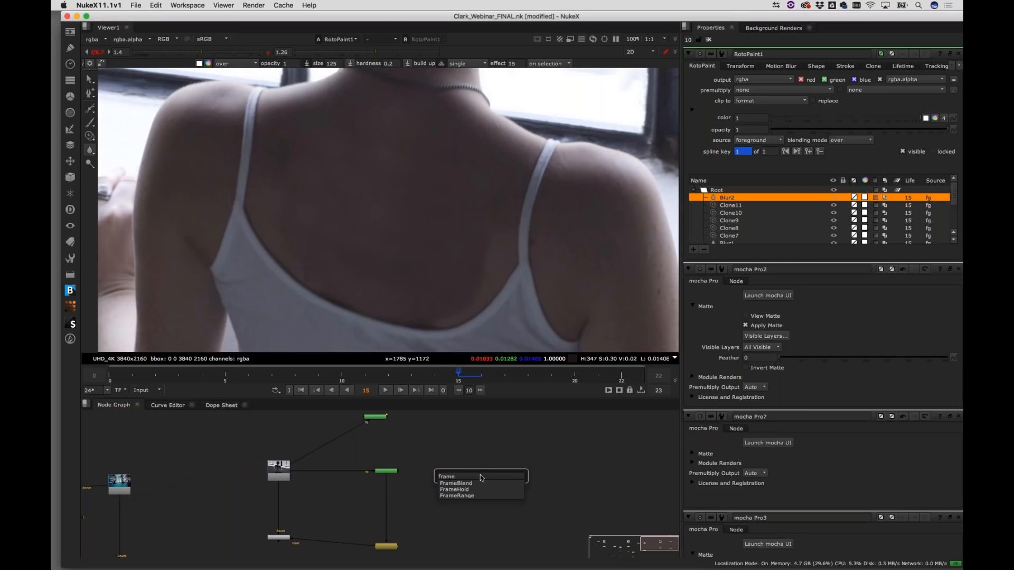
click(467, 491)
Connect the new FrameHold node below the tattoo-cleanup RotoPaint node and align both beside the existing RotoPaint branch
scroll(503, 487, up, 2)
mouse_move(504, 488)
mouse_down()
mouse_move(526, 527)
mouse_move(392, 441)
mouse_move(352, 428)
mouse_move(538, 470)
mouse_move(537, 439)
mouse_move(506, 450)
mouse_move(508, 556)
mouse_move(501, 469)
mouse_move(499, 492)
mouse_up()
drag(556, 443, 550, 492)
drag(490, 425, 490, 435)
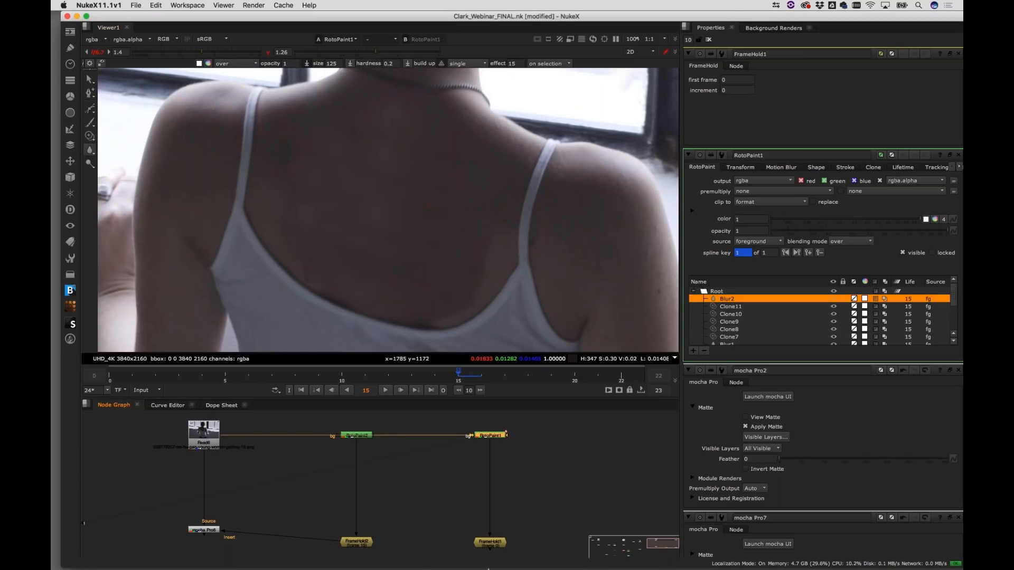
Set the new FrameHold node's first frame to 15
click(496, 546)
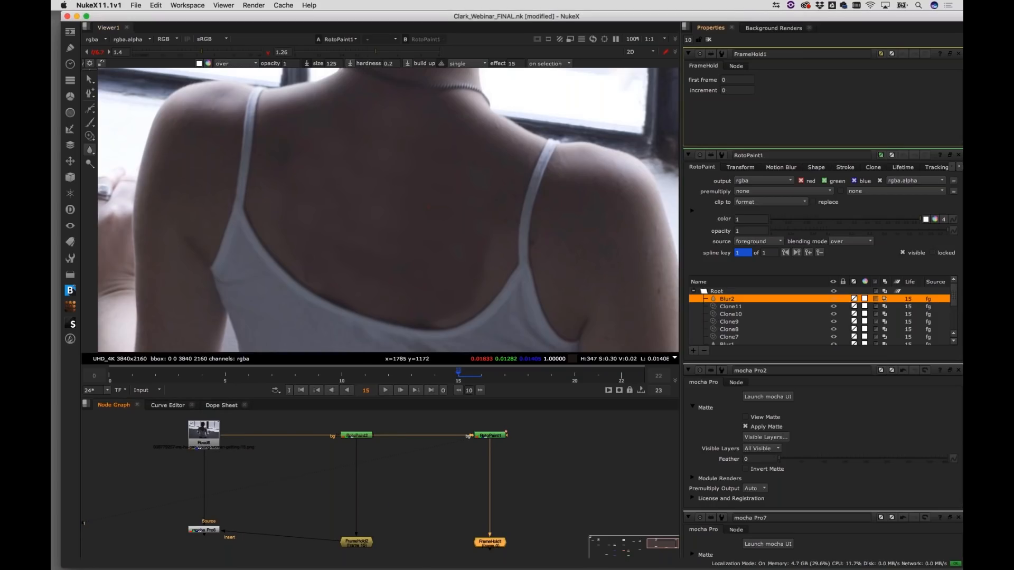
double_click(725, 80)
text(15)
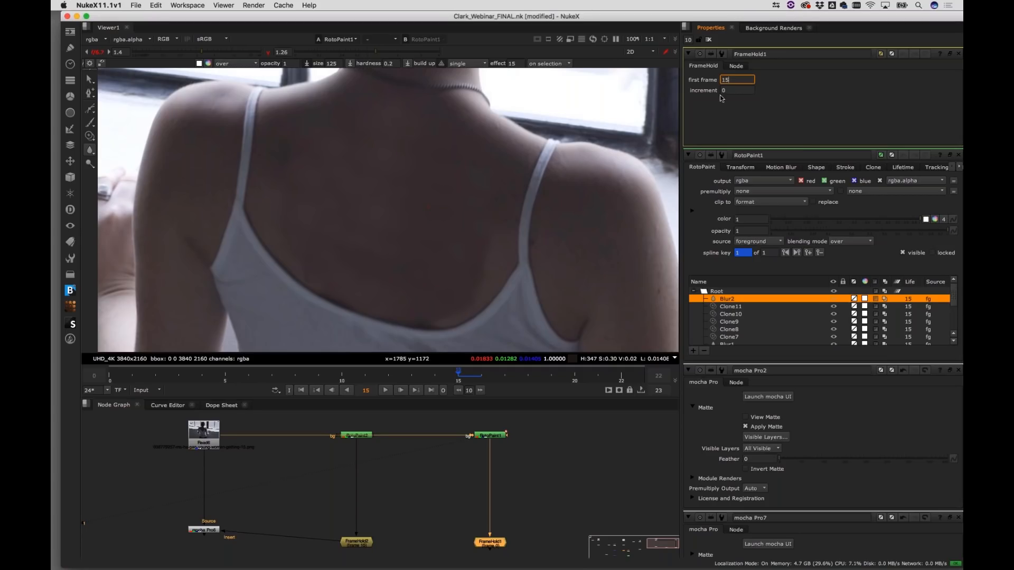
click(549, 473)
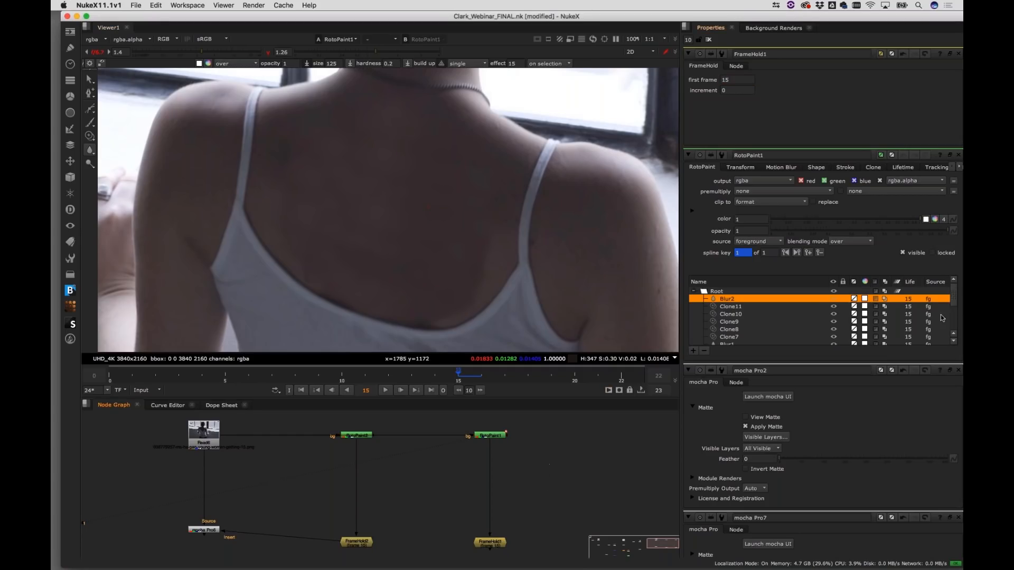
Select all clone and blur strokes in the RotoPaint node, from Blur2 to Clone1, and set their lifetime type to all frames
scroll(953, 304, down, 3)
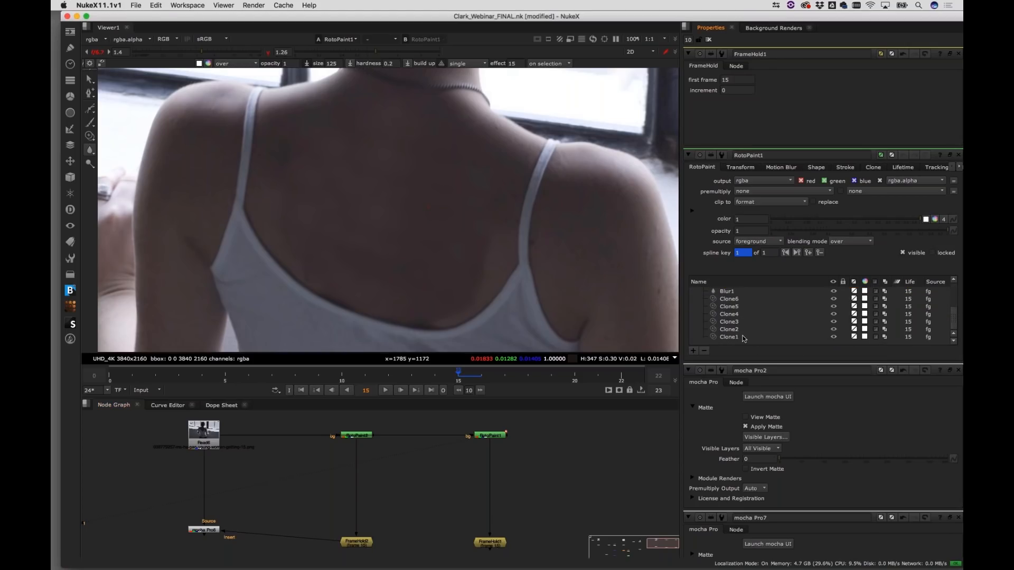
shift+click(743, 338)
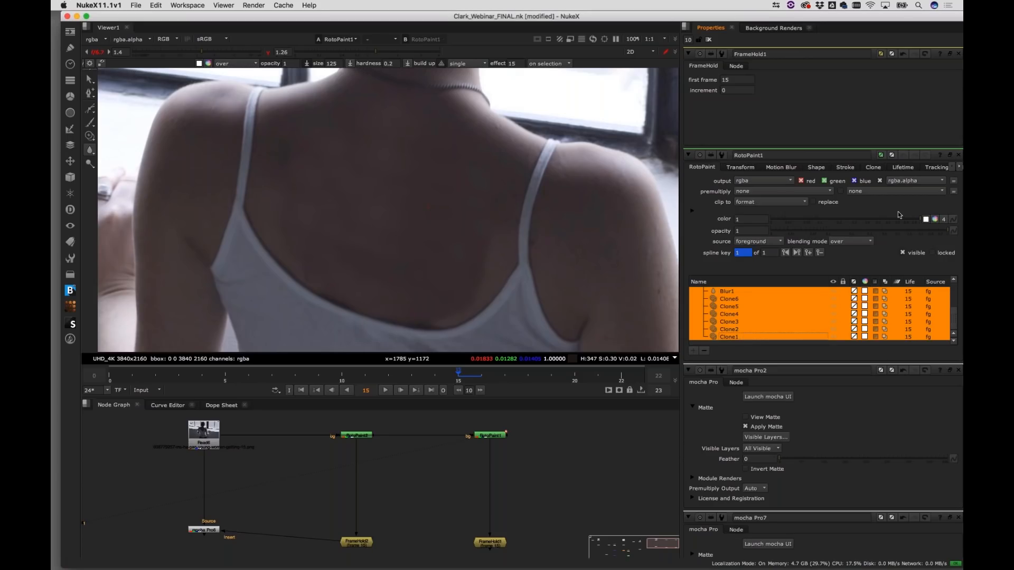
click(904, 168)
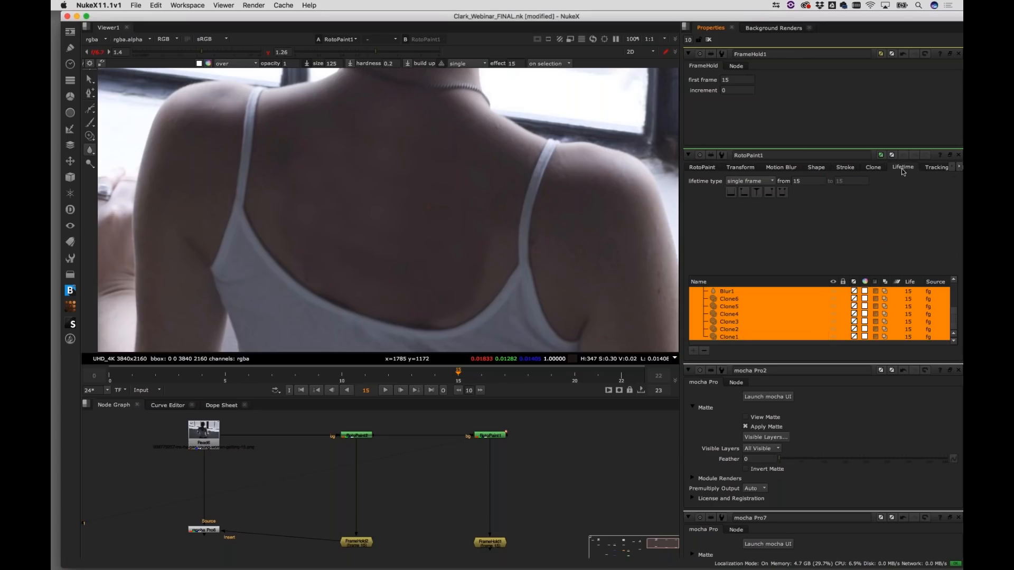
click(764, 183)
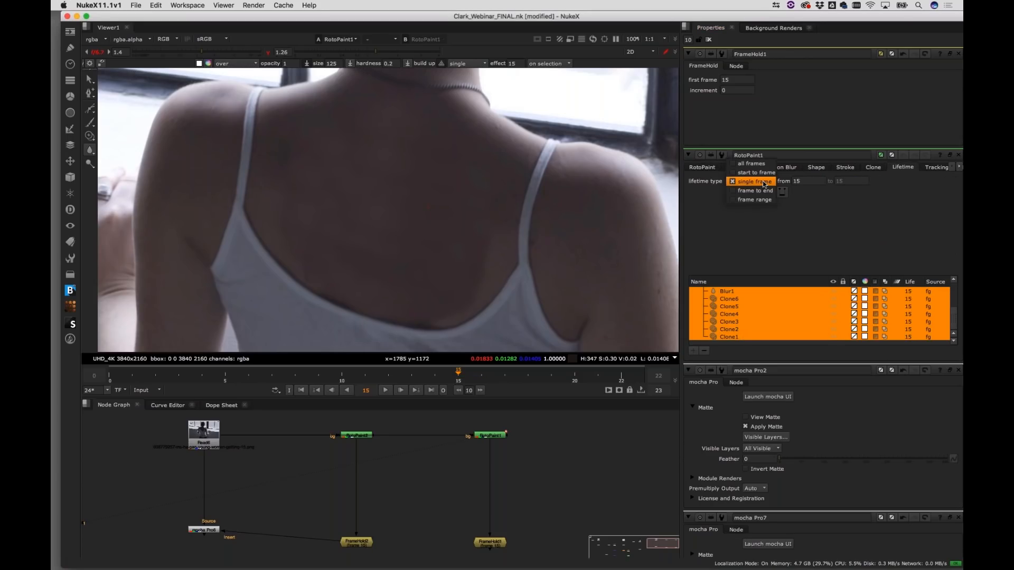
click(752, 164)
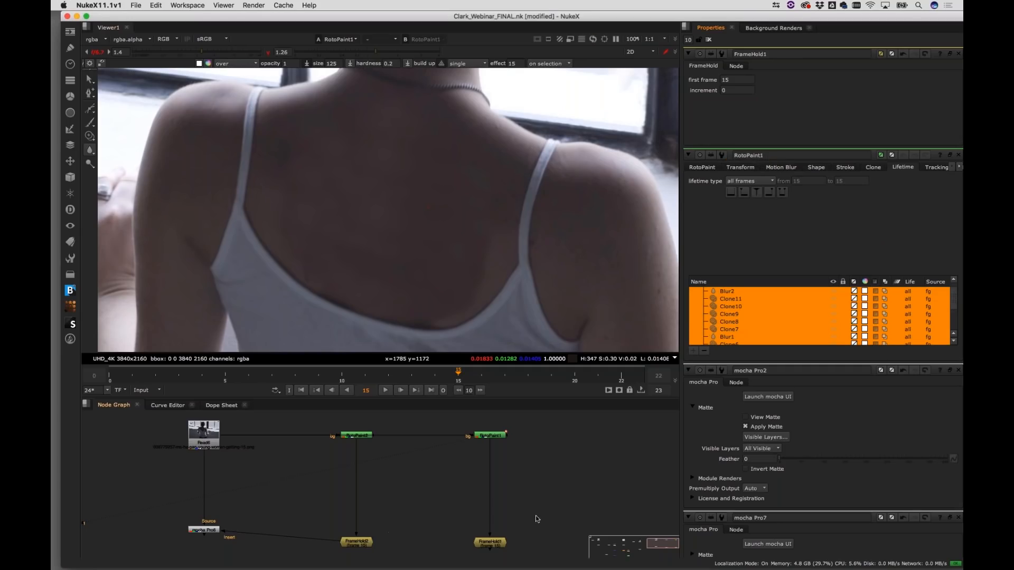
Add a mocha Pro node to the empty area of the node graph beside the FrameHold branches
scroll(486, 522, up, 2)
drag(486, 522, 503, 484)
scroll(478, 498, down, 2)
key(Tab)
text(mo)
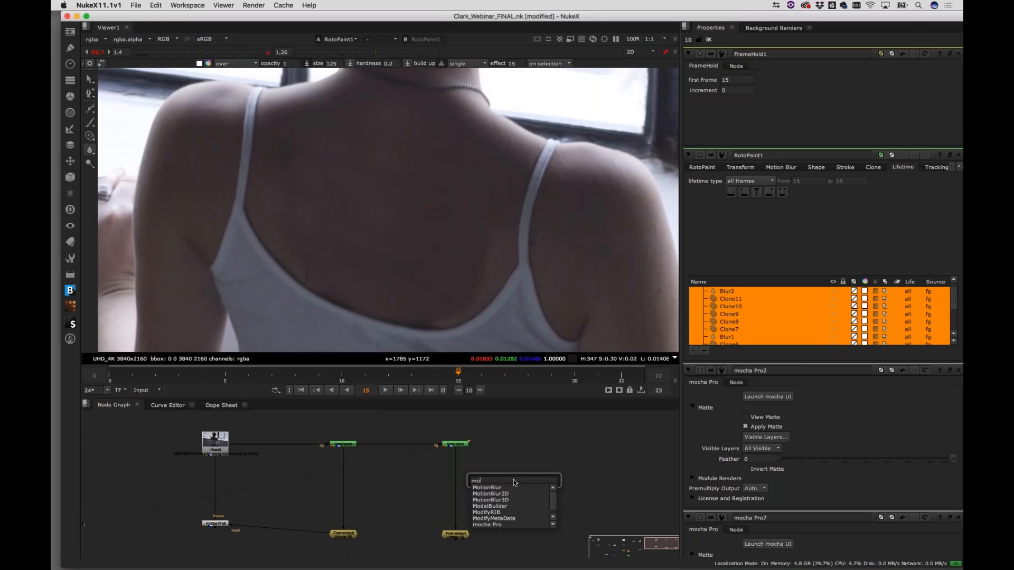
text(cha Pro)
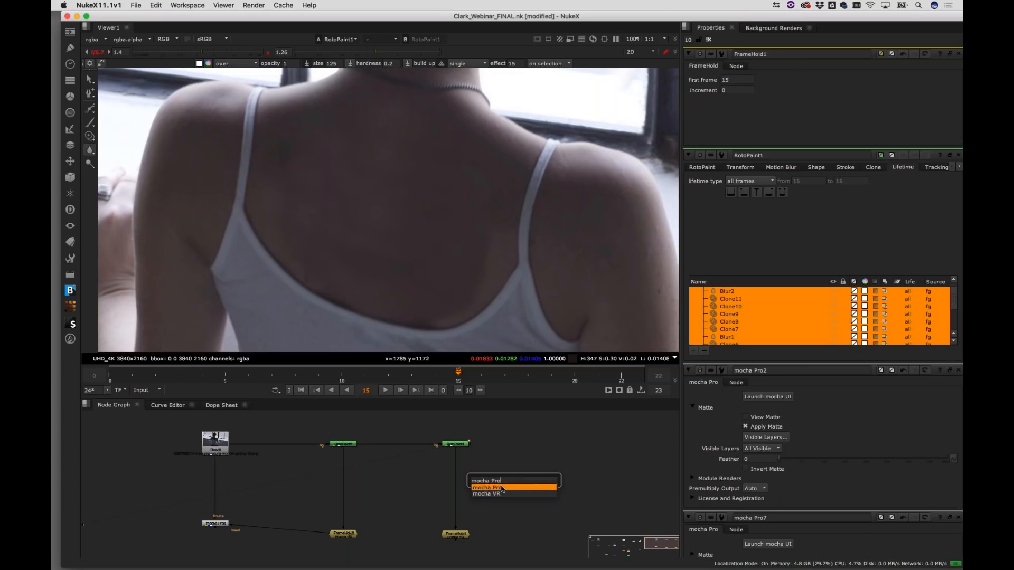
click(502, 487)
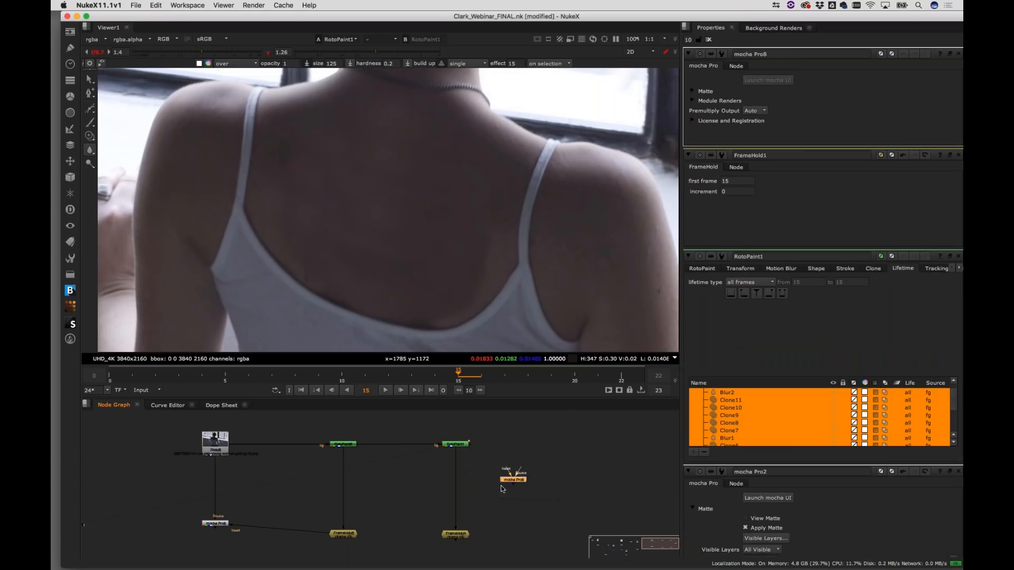
Place the new mocha Pro node below the existing one under the footage's Read node and connect its Source input to that Read node
drag(513, 478, 318, 469)
scroll(291, 523, up, 3)
scroll(318, 470, down, 2)
drag(272, 534, 321, 446)
drag(276, 547, 343, 556)
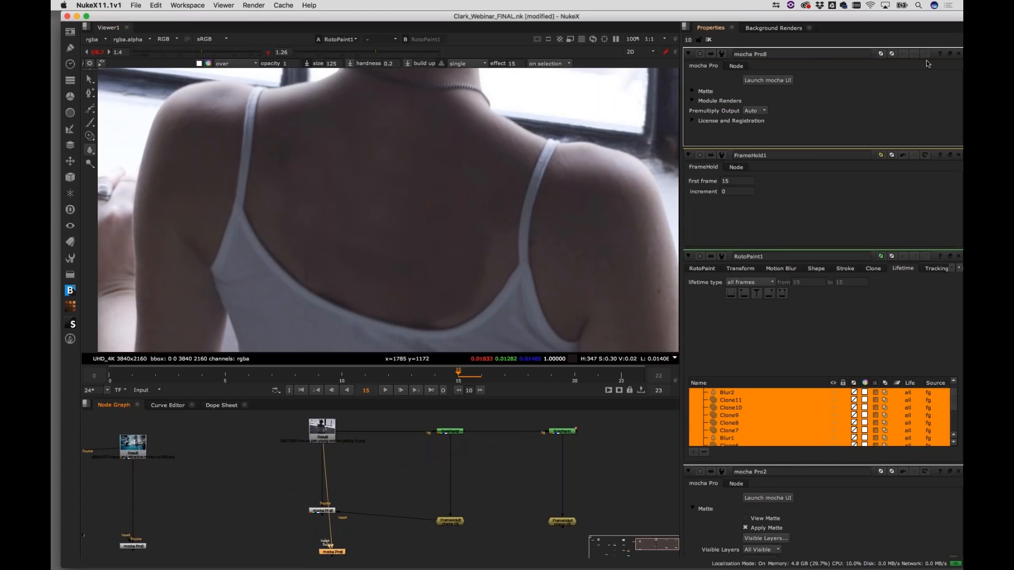
Launch the mocha interface for the new mocha Pro node, play the clip through and go to frame 15
click(786, 81)
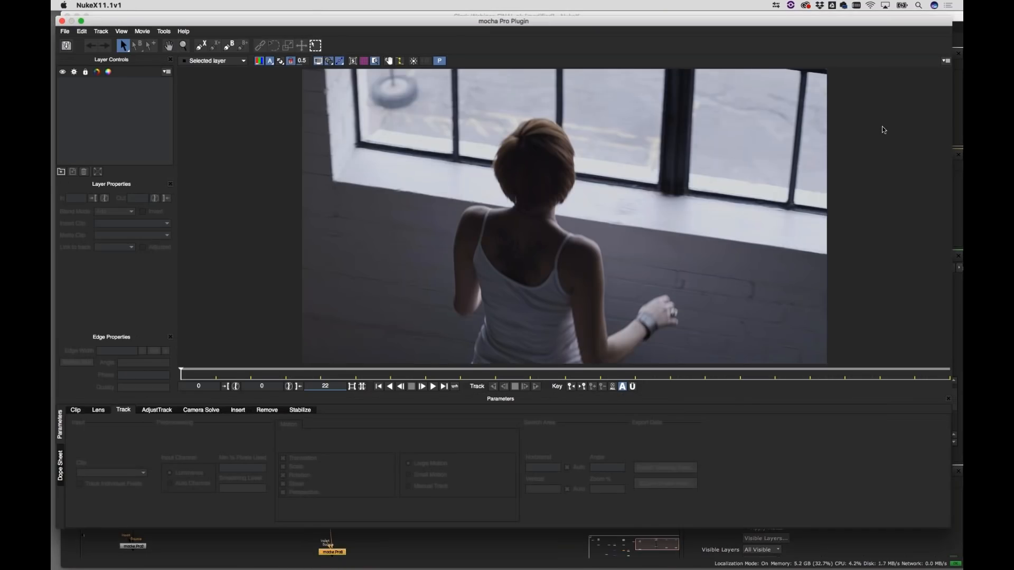
click(433, 387)
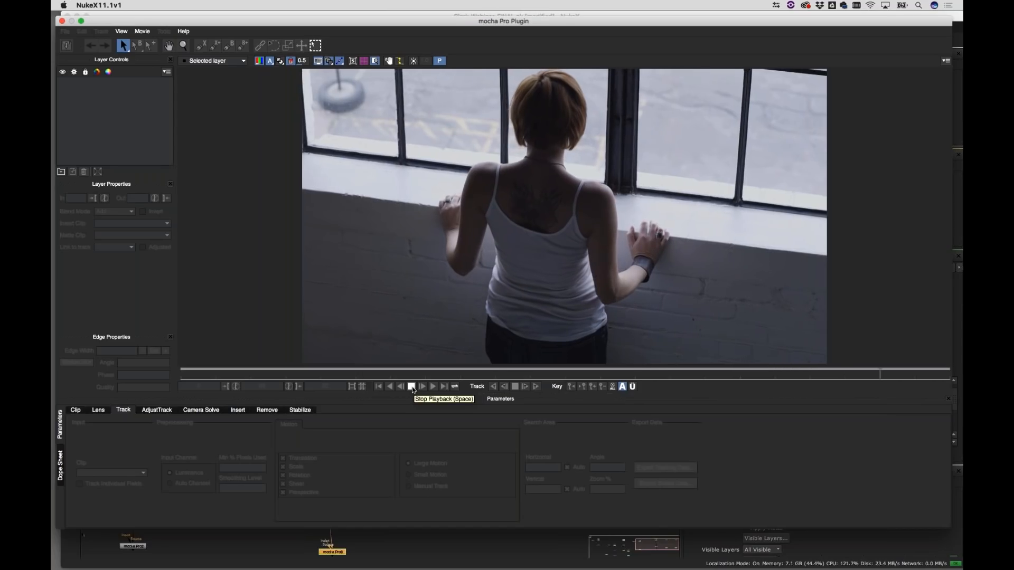
click(412, 388)
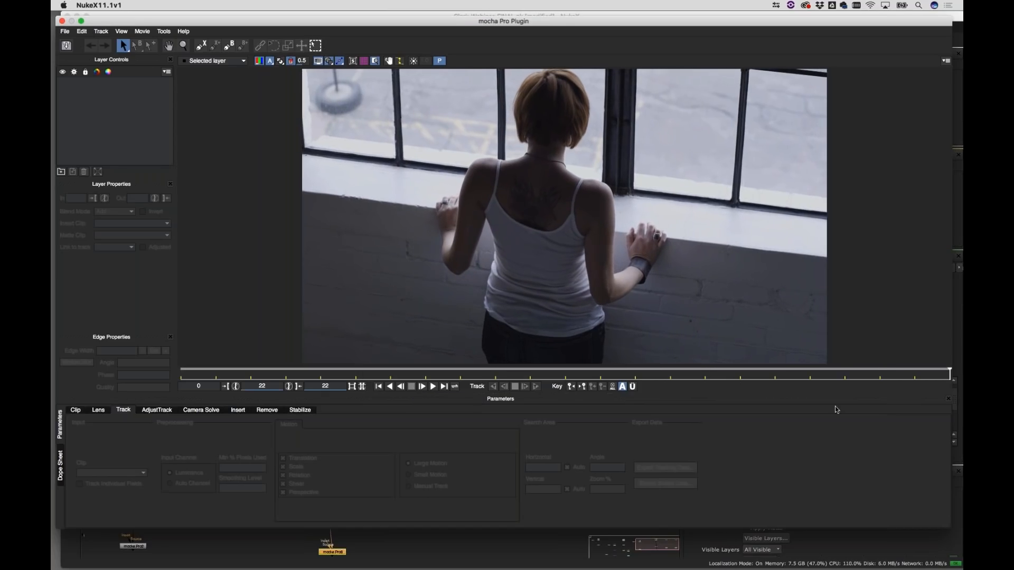
drag(951, 376, 690, 390)
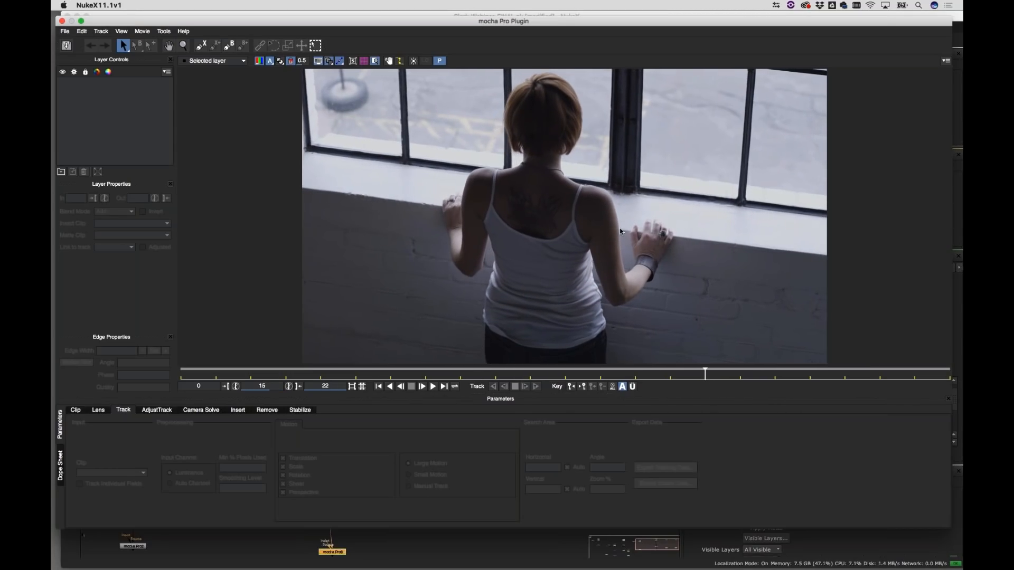
Draw a closed X-spline around the tattoo on the woman's back, between the straps and along the top's neckline
key(z)
drag(564, 232, 600, 248)
key(x)
key(ctrl+l)
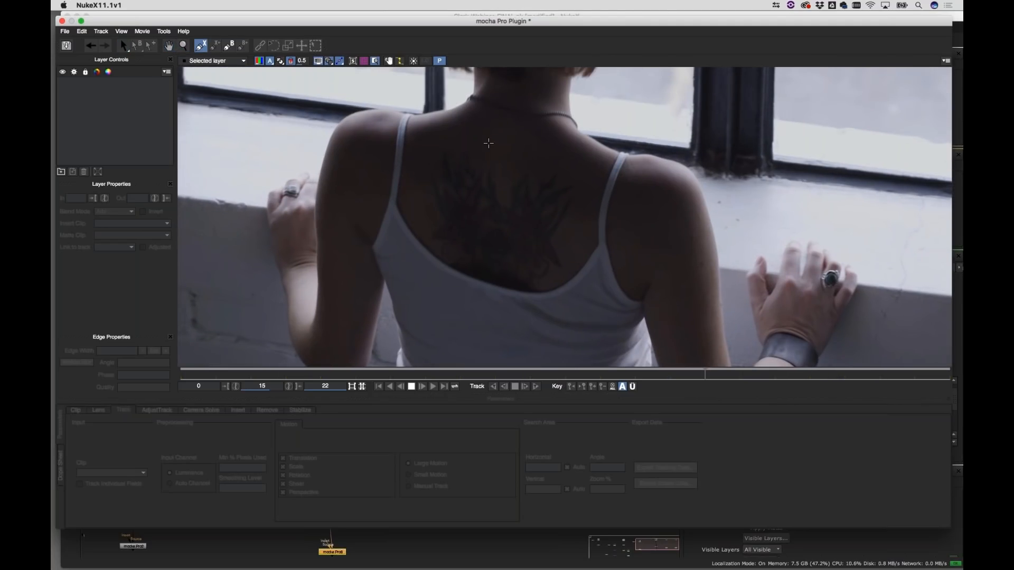
click(440, 139)
click(508, 158)
click(422, 165)
right_click(420, 195)
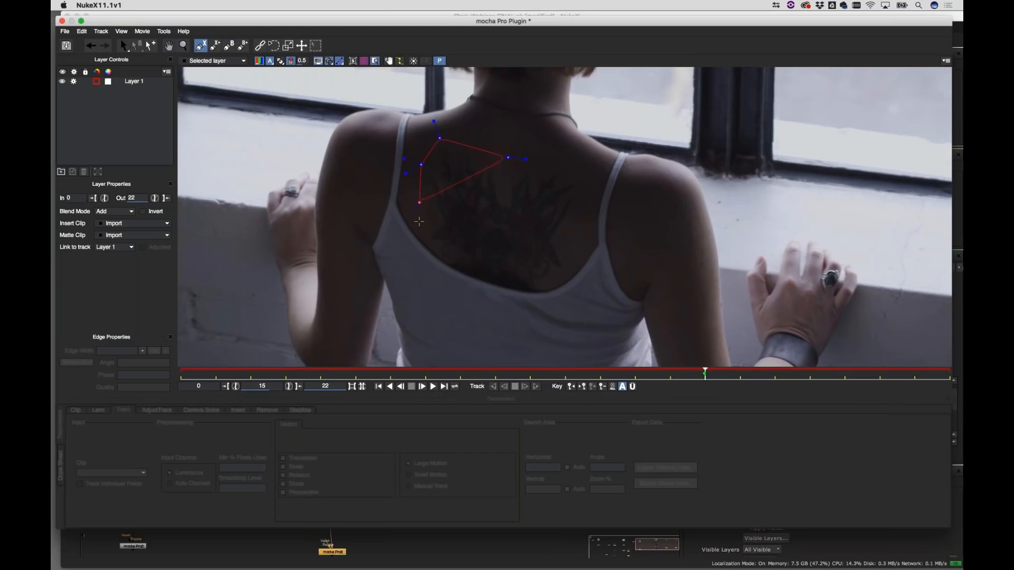
click(428, 253)
click(467, 276)
click(515, 289)
click(551, 292)
click(580, 271)
click(583, 221)
click(588, 168)
right_click(508, 157)
Refine the spline's right-hand and lower points and adjust the handles of all its points to shape a smooth outline around the tattoo
drag(603, 157, 599, 165)
click(584, 220)
drag(594, 229, 587, 222)
click(585, 274)
drag(596, 280, 587, 275)
drag(560, 308, 555, 305)
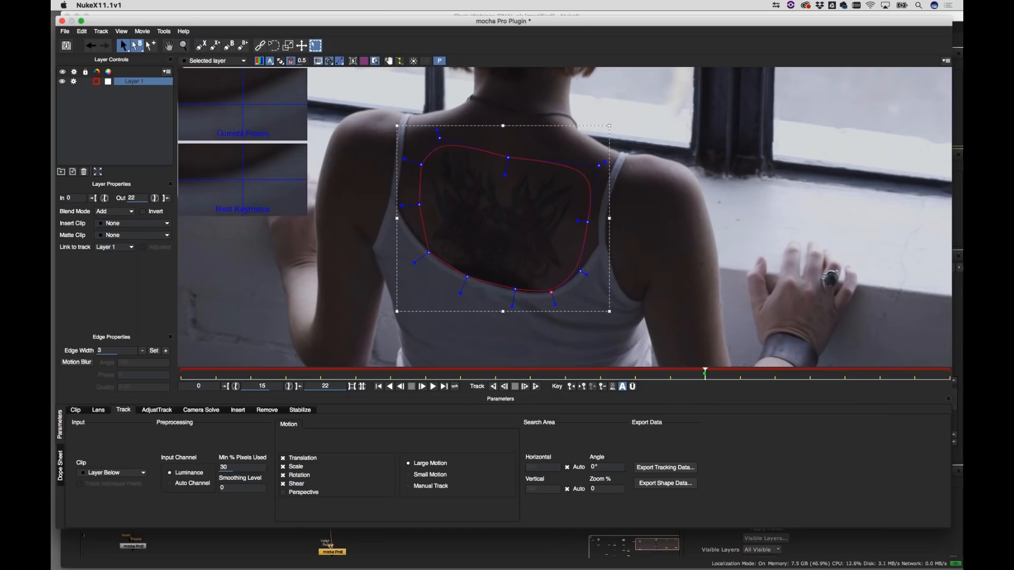
drag(373, 102, 653, 325)
drag(461, 293, 461, 289)
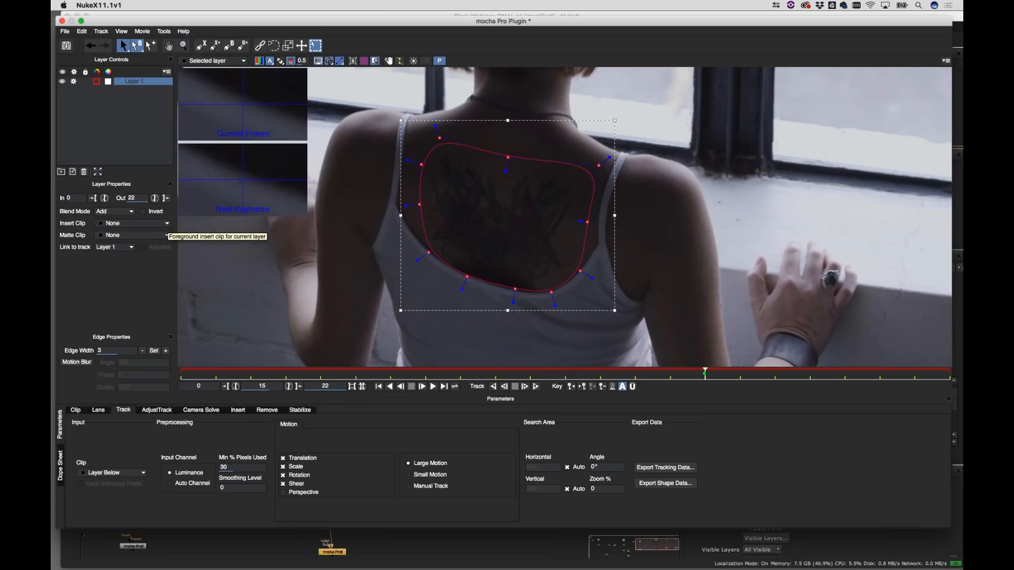
Expand the spline's outer edge in five increments at edge width 3, and move its lower points up slightly off the neckline
click(164, 351)
click(164, 351)
click(164, 350)
click(164, 351)
click(165, 351)
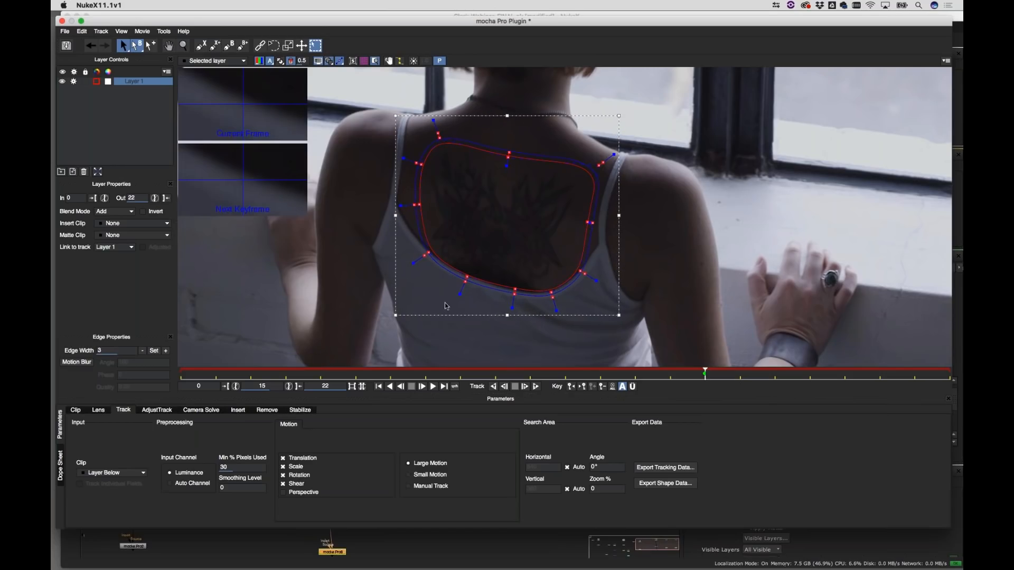
drag(408, 238, 606, 326)
drag(581, 274, 580, 271)
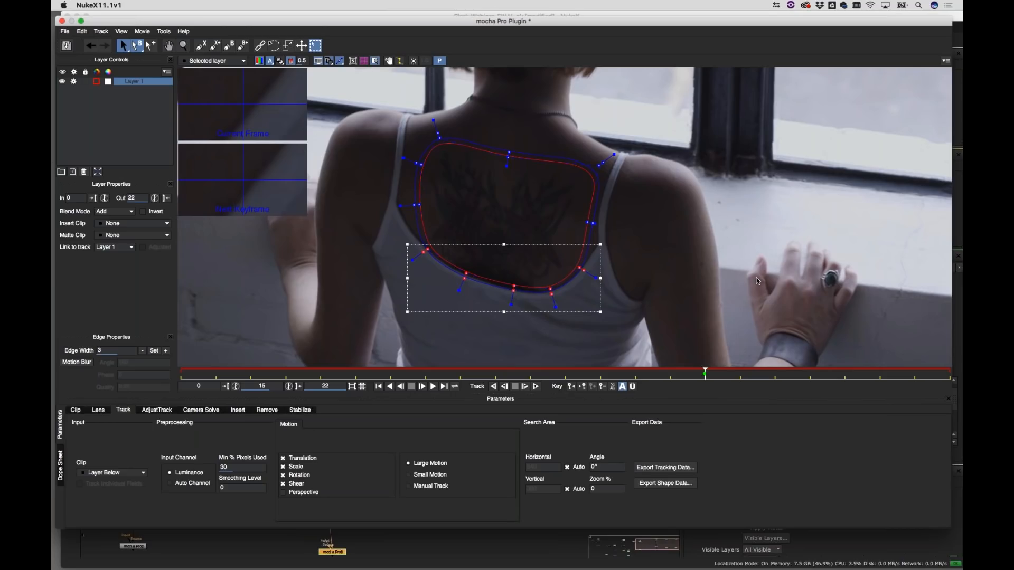
Save the mocha project and close the mocha interface to return to Nuke
click(65, 31)
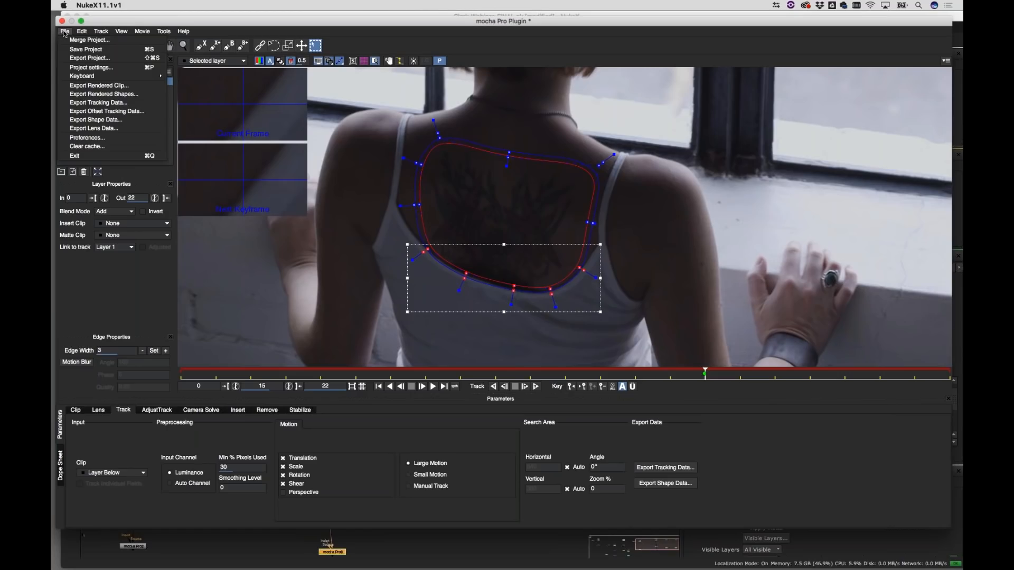
click(77, 49)
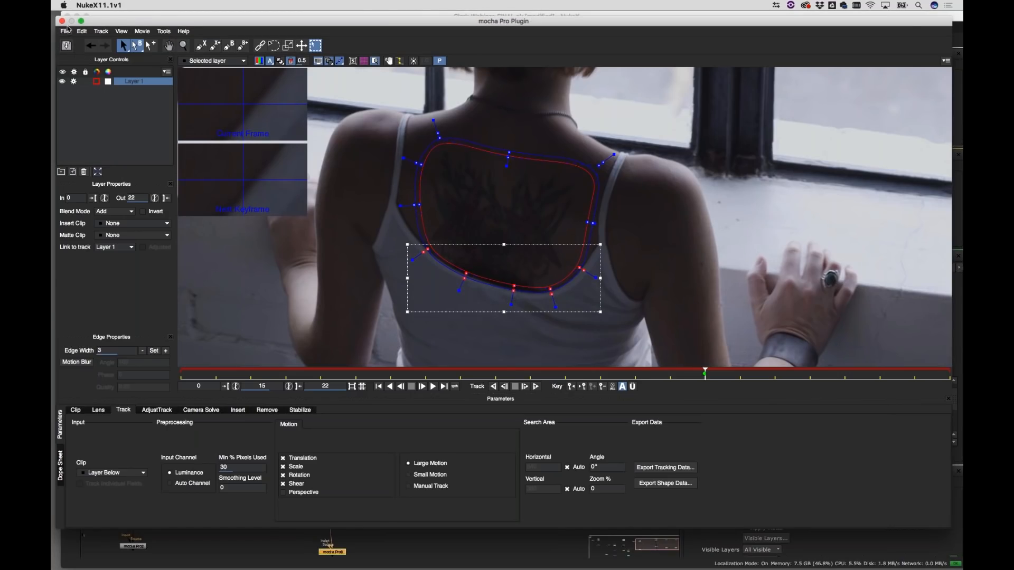
click(62, 22)
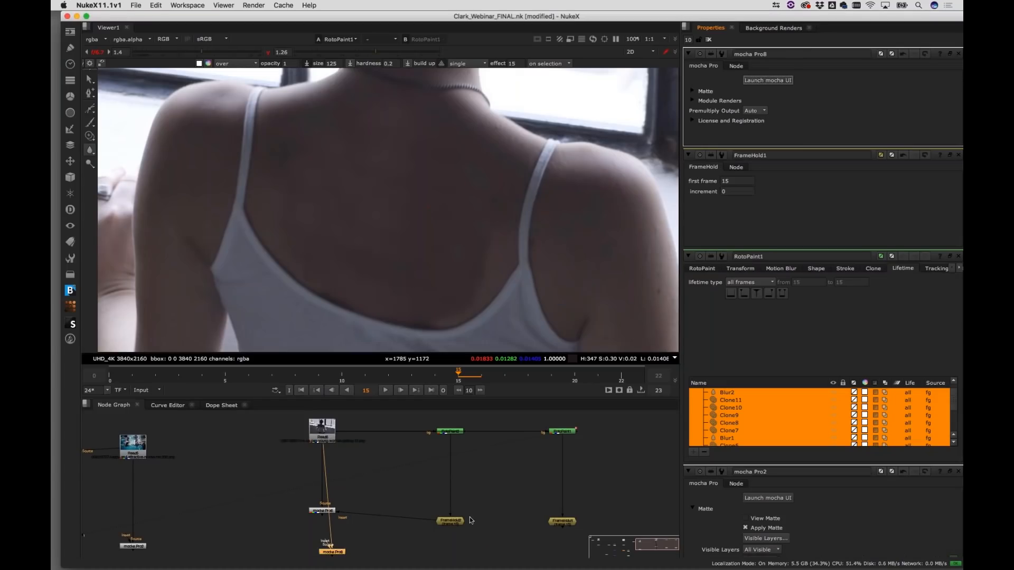
Connect the new mocha Pro node's Insert input to the clean frame's FrameHold node and move the mocha Pro node clear of the existing one
drag(492, 412, 481, 481)
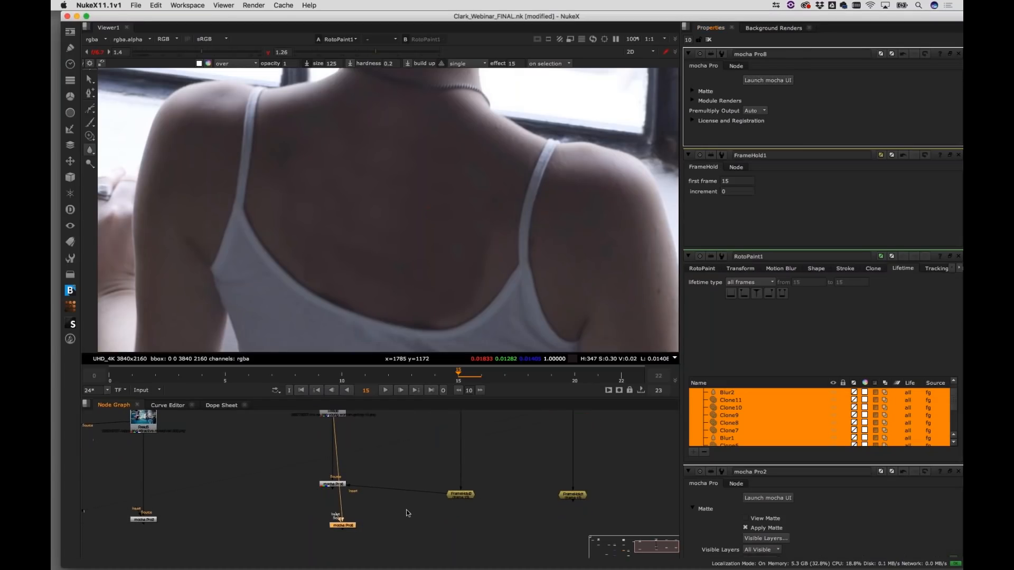
drag(348, 527, 573, 495)
drag(344, 526, 265, 530)
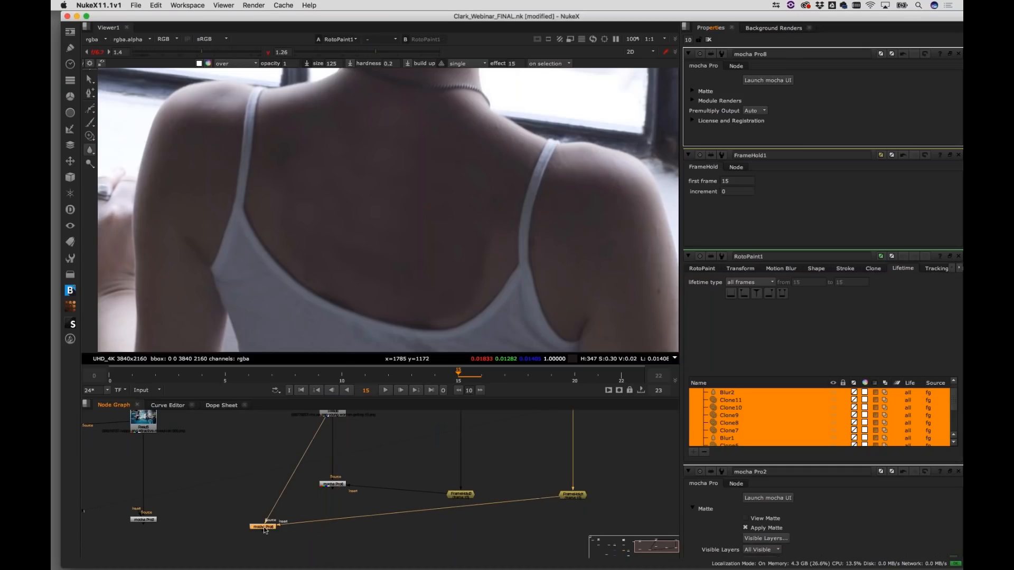
Reopen the mocha interface for the new node, go to frame 15 and select all points of the tattoo spline
click(786, 80)
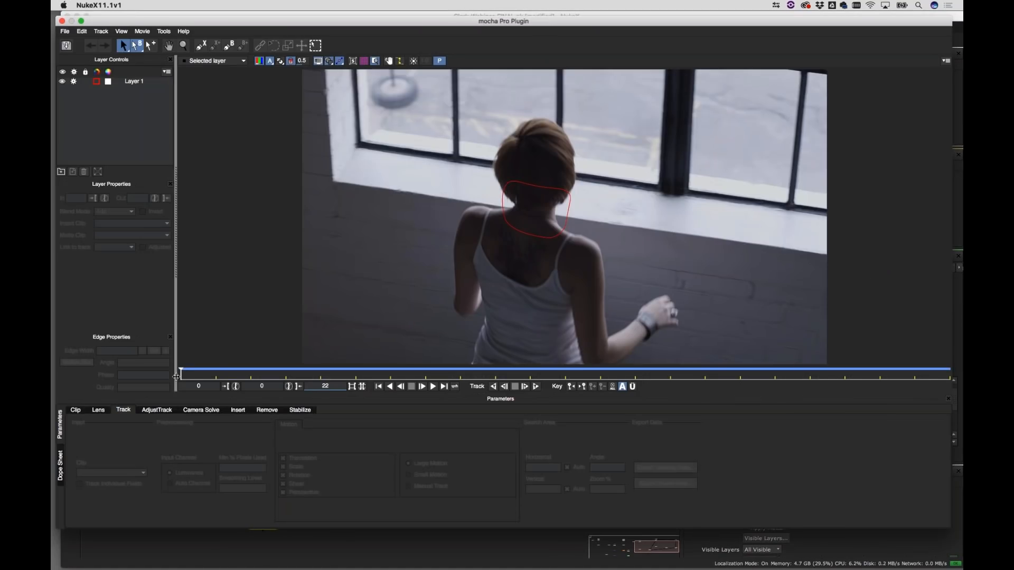
drag(179, 375, 693, 378)
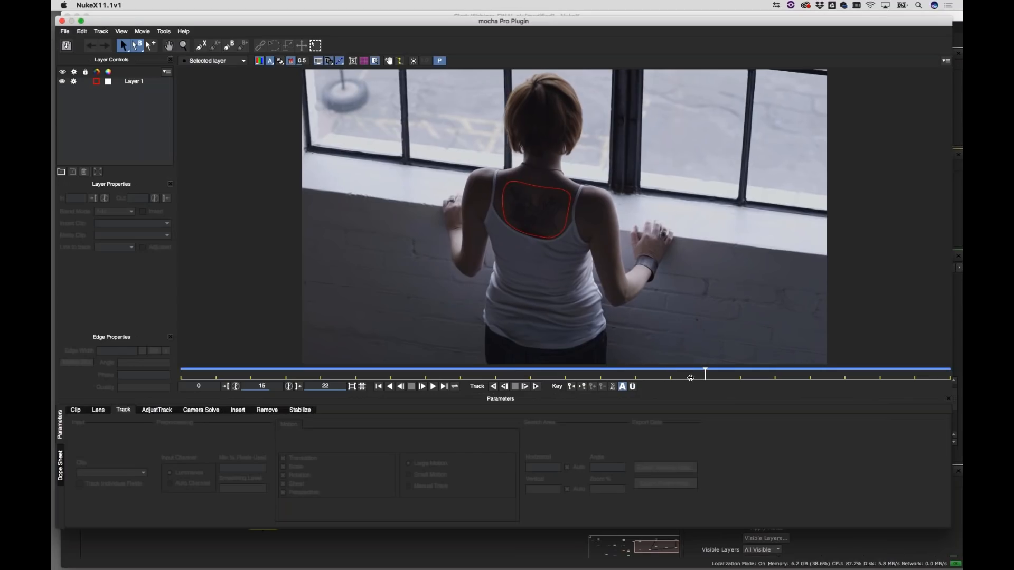
click(526, 189)
key(super+a)
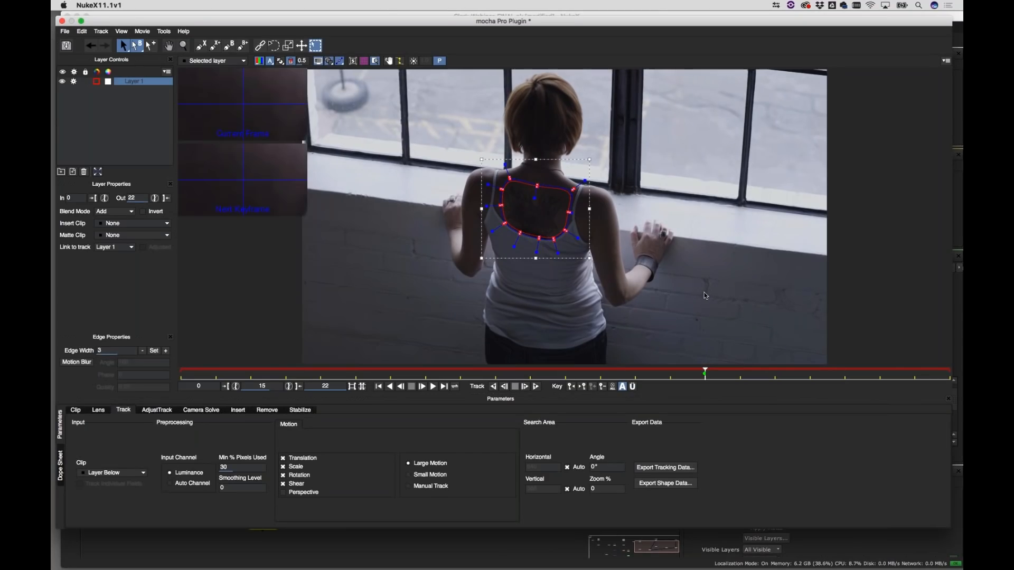
Track the tattoo layer backward from frame 15 to frame 0 and forward to frame 22, and return to frame 15
click(493, 387)
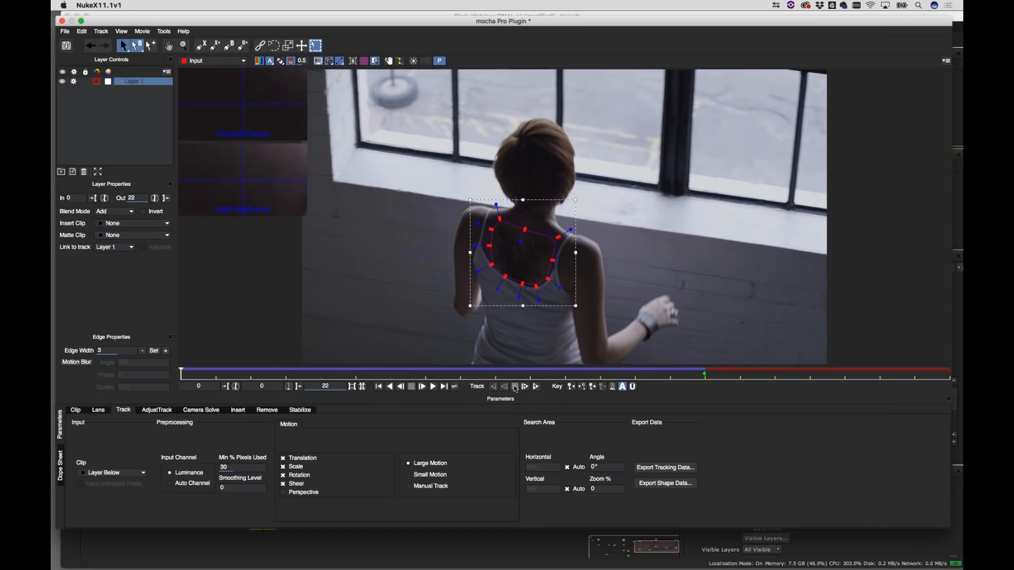
drag(181, 374, 705, 373)
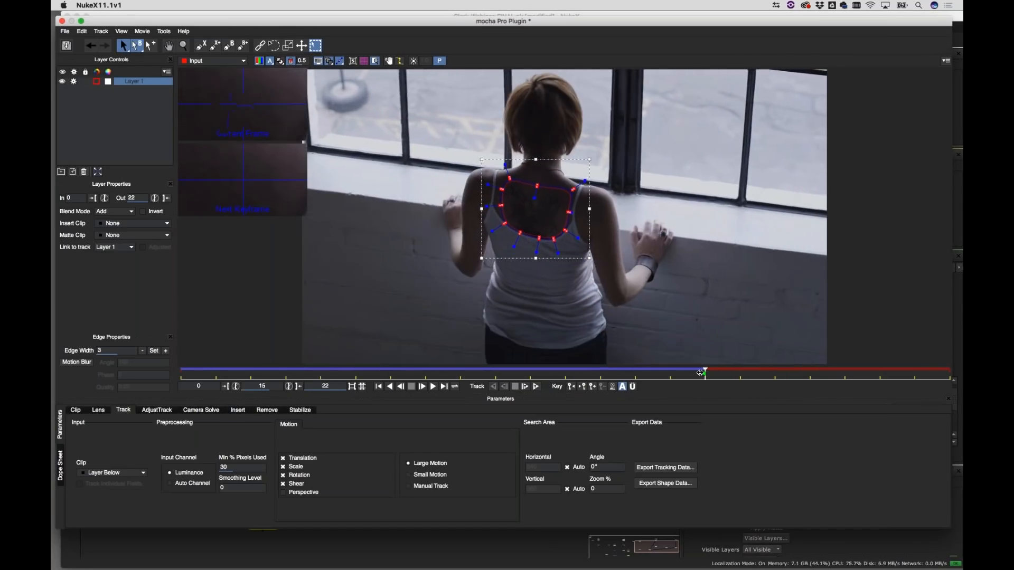
click(536, 387)
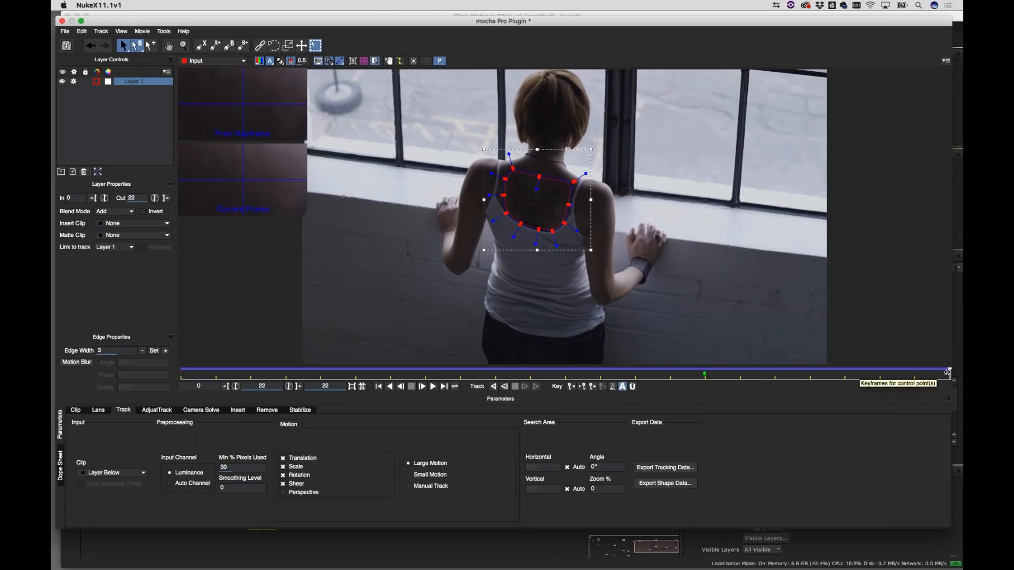
drag(940, 376, 694, 378)
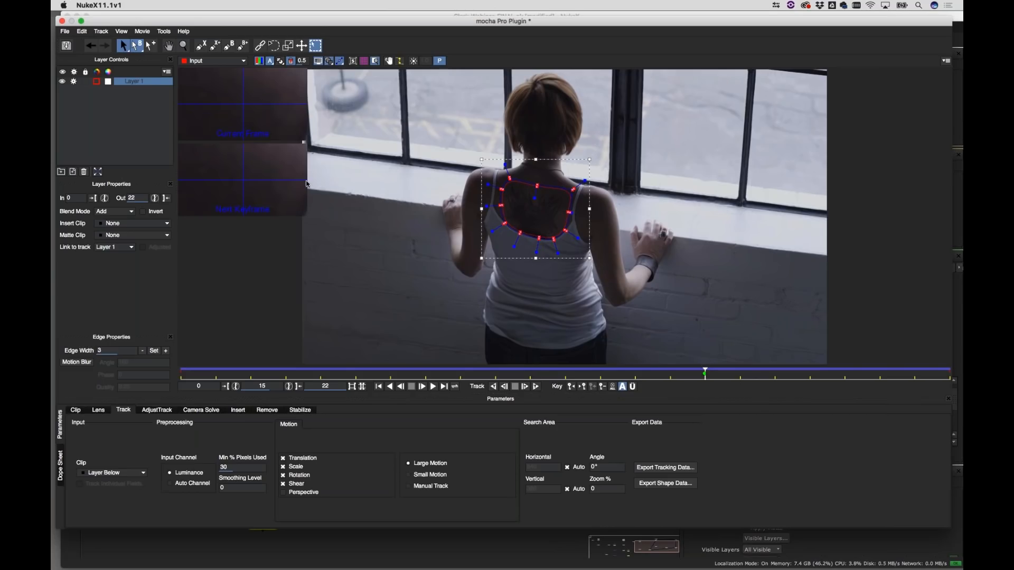
Set the layer's insert clip to Insert Layer and expand its surface to fit the full image
click(128, 227)
click(127, 248)
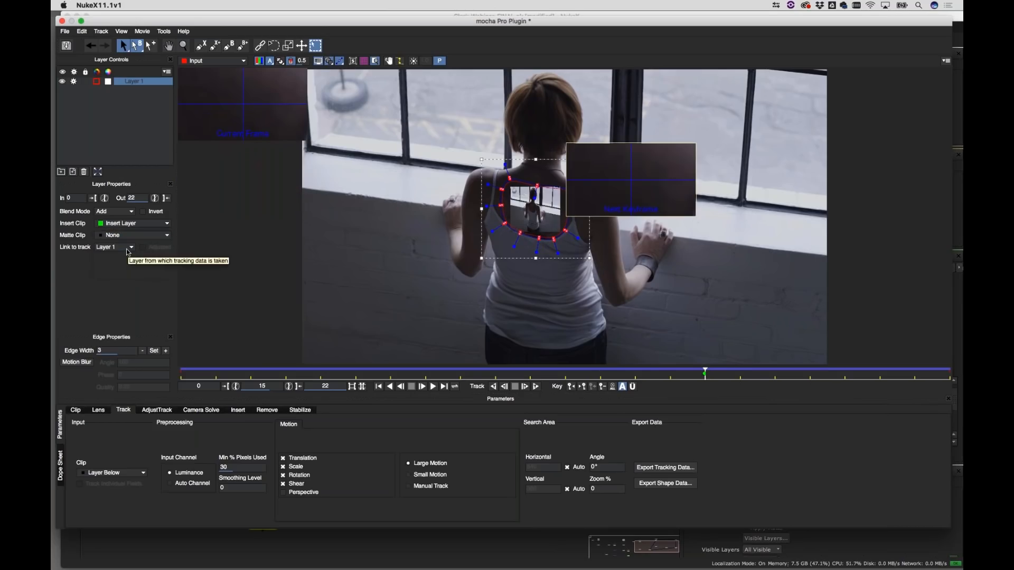
click(100, 173)
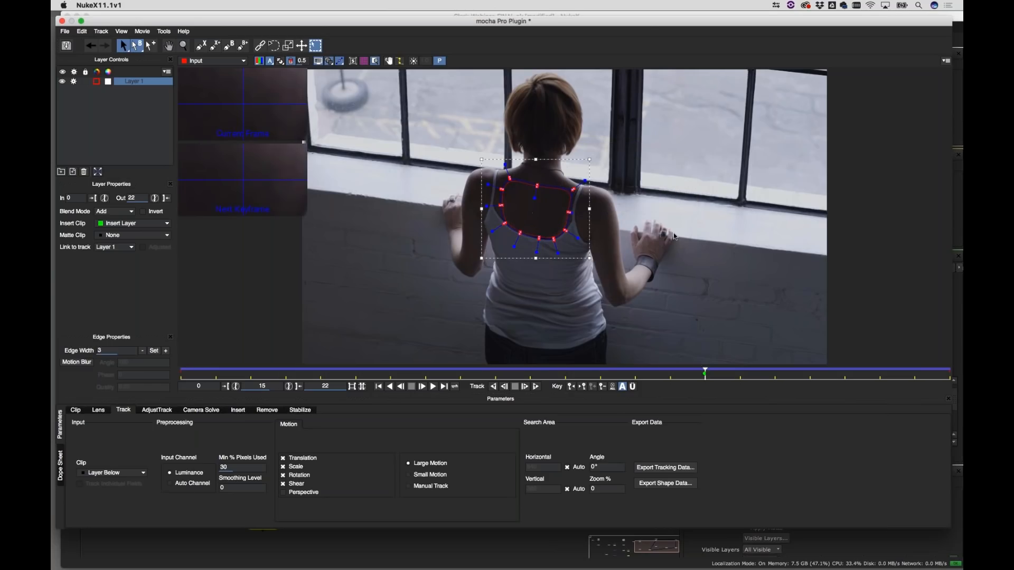
Examine the clean insert over the tattoo up close and on the frames around frame 15
scroll(668, 215, up, 2)
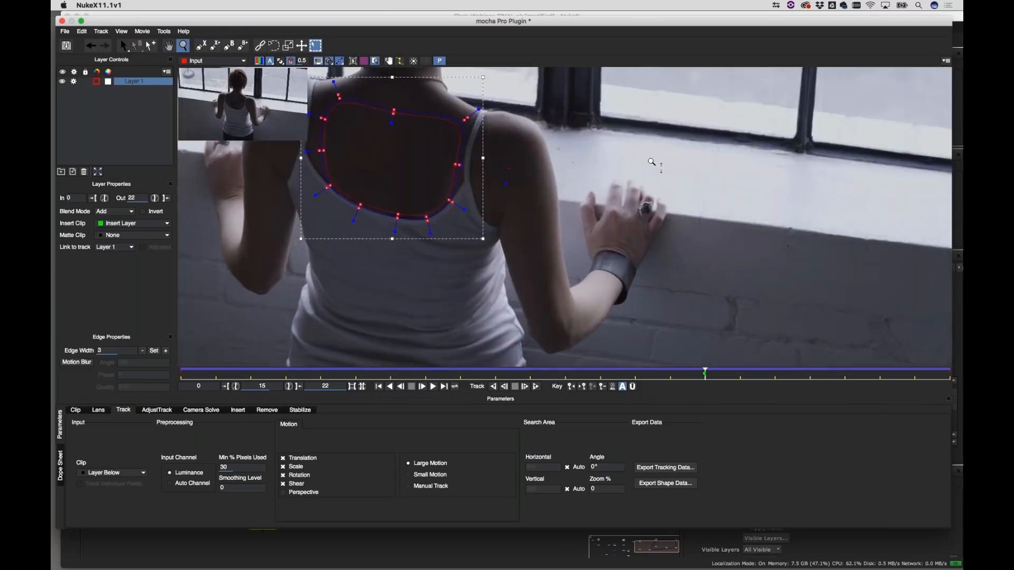
scroll(645, 166, up, 1)
drag(645, 165, 818, 170)
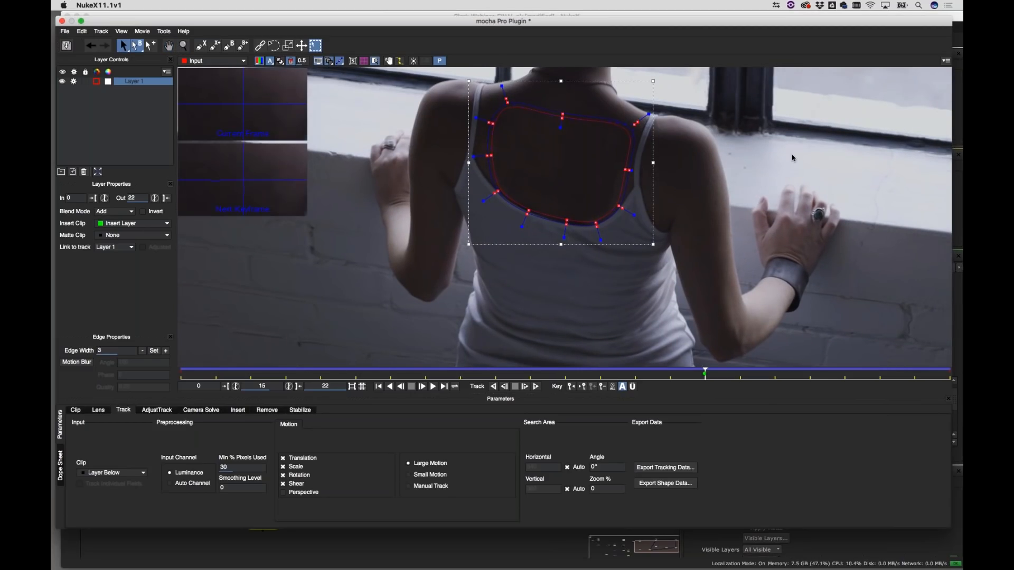
key(z)
drag(790, 174, 772, 205)
key(x)
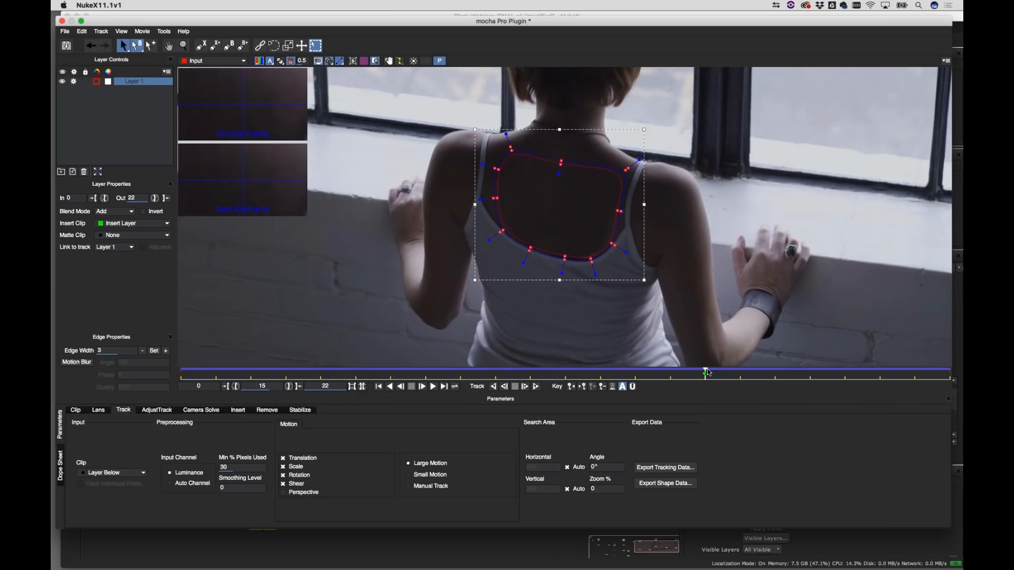
mouse_move(795, 386)
mouse_down()
mouse_move(915, 374)
mouse_move(660, 372)
mouse_move(705, 379)
mouse_up()
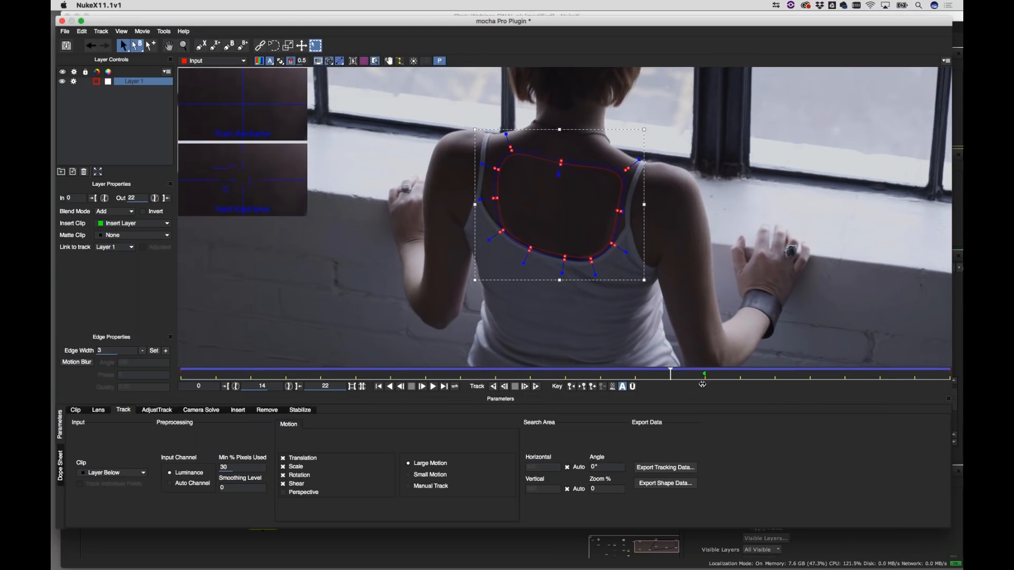
Close the mocha interface saving the project changes, and show the new mocha Pro node's output in Nuke's viewer
click(63, 21)
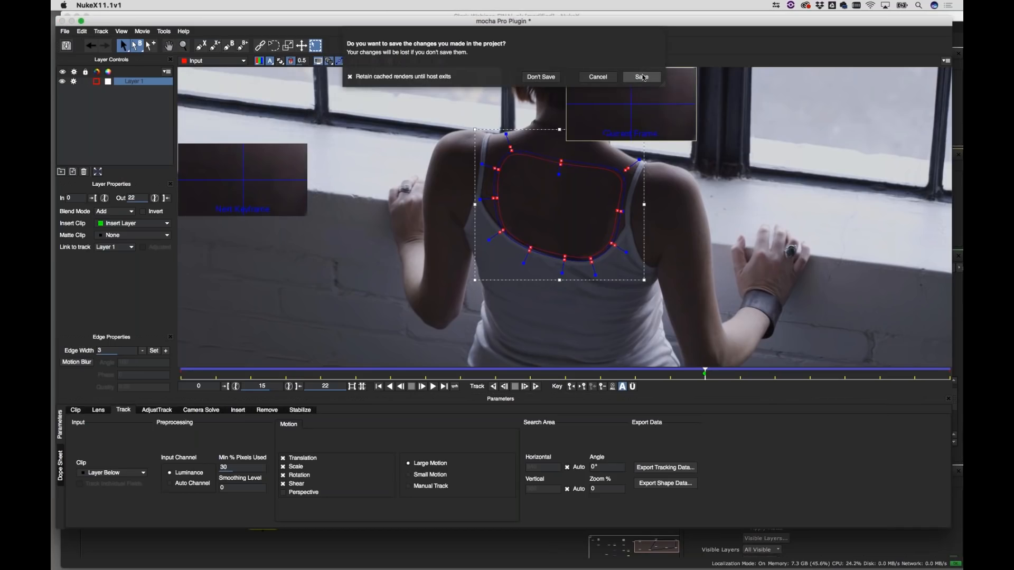
click(642, 77)
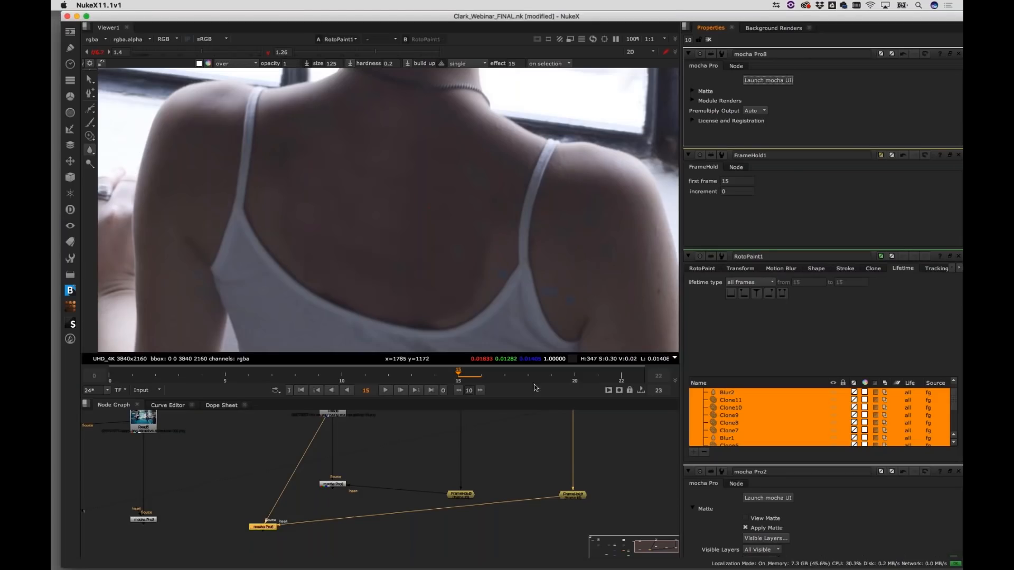
key(1)
scroll(443, 487, down, 5)
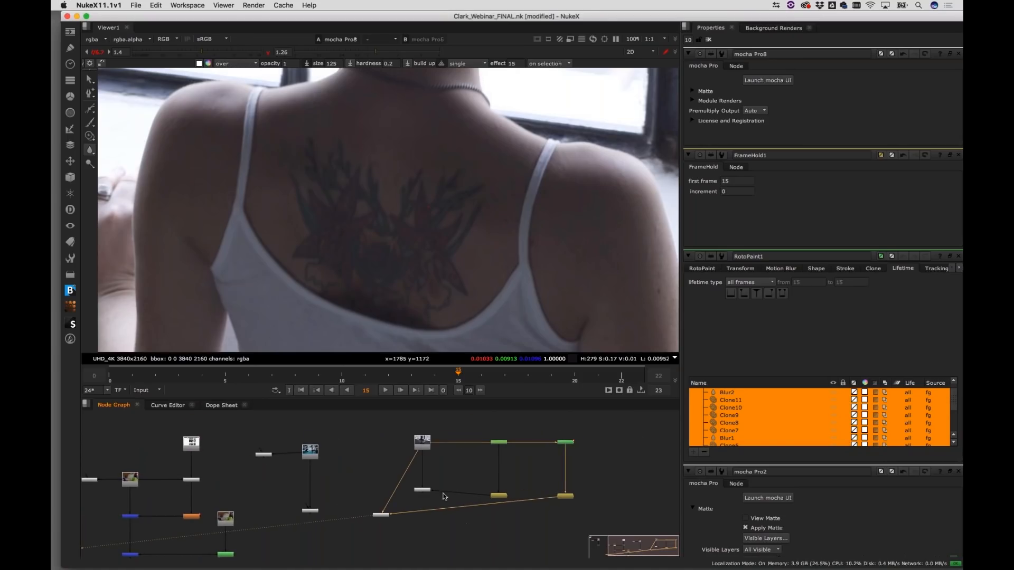
Show the other mocha Pro node's tattoo-removal insert in the viewer and play back the shot
scroll(596, 499, up, 3)
click(308, 486)
key(1)
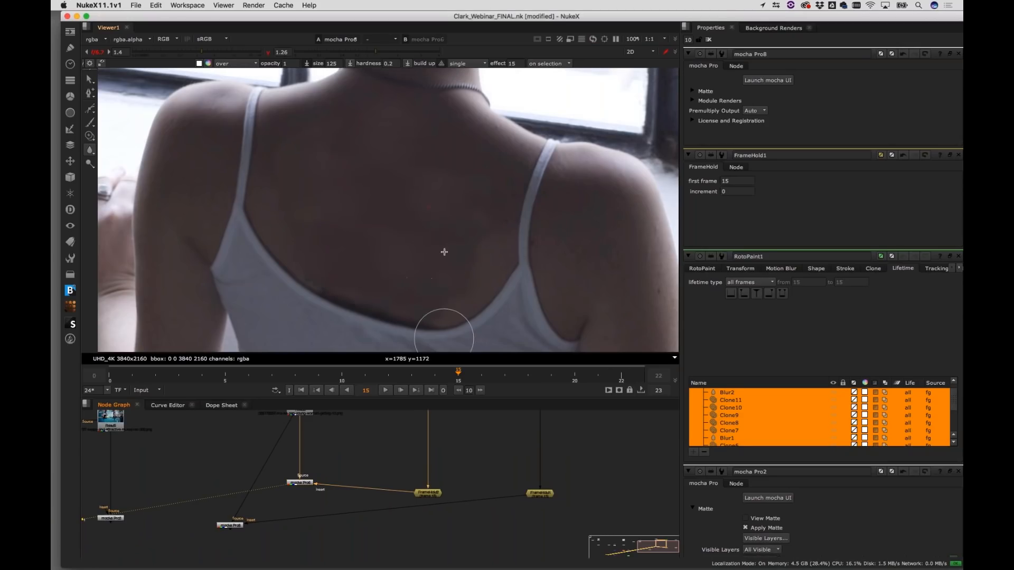
scroll(449, 233, down, 5)
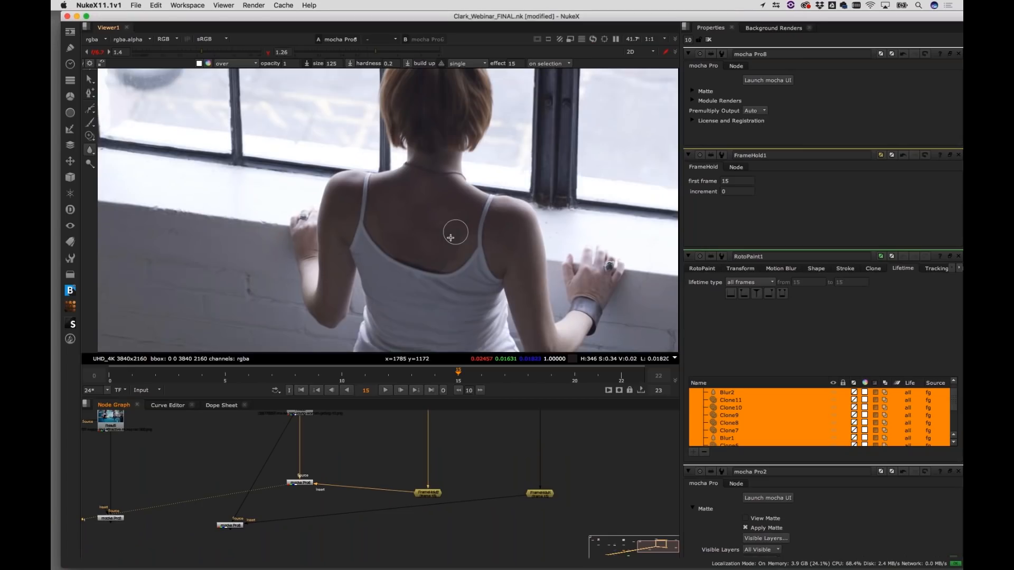
click(385, 390)
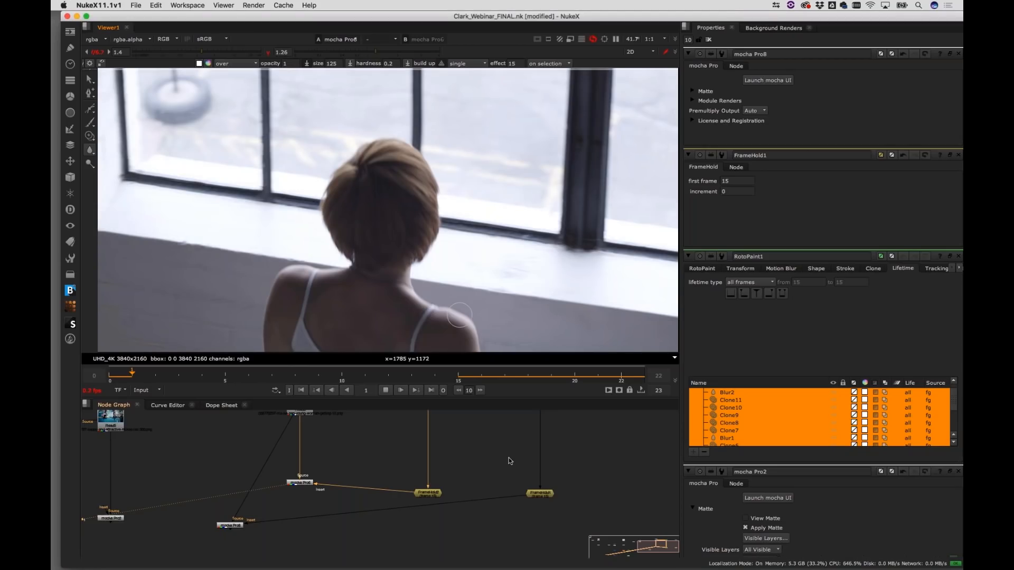
Stop the playback and show the carousel clip from the Read1 node in the viewer
scroll(508, 458, down, 2)
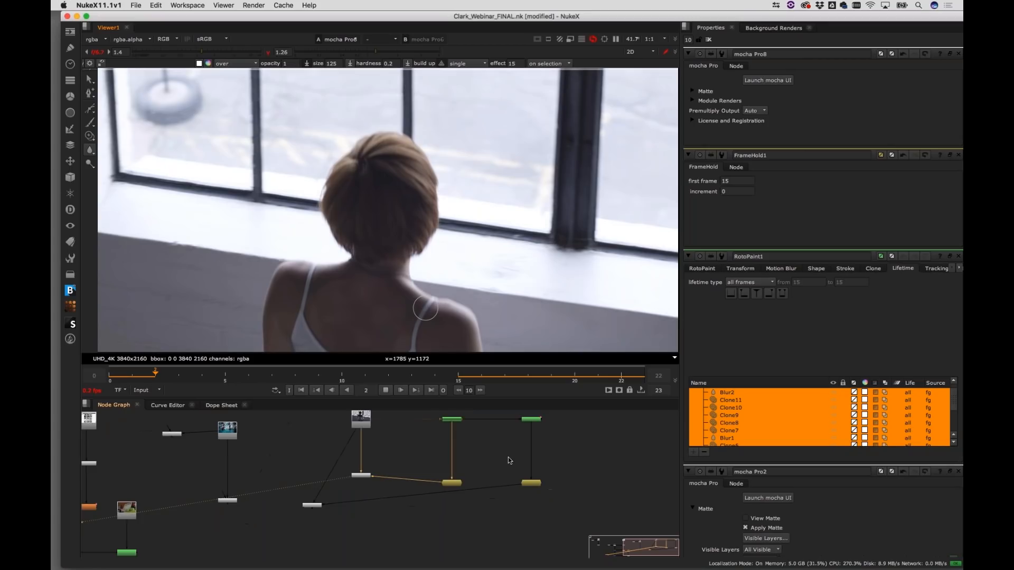
scroll(509, 458, down, 2)
scroll(497, 478, down, 2)
drag(501, 523, 583, 513)
scroll(261, 514, up, 3)
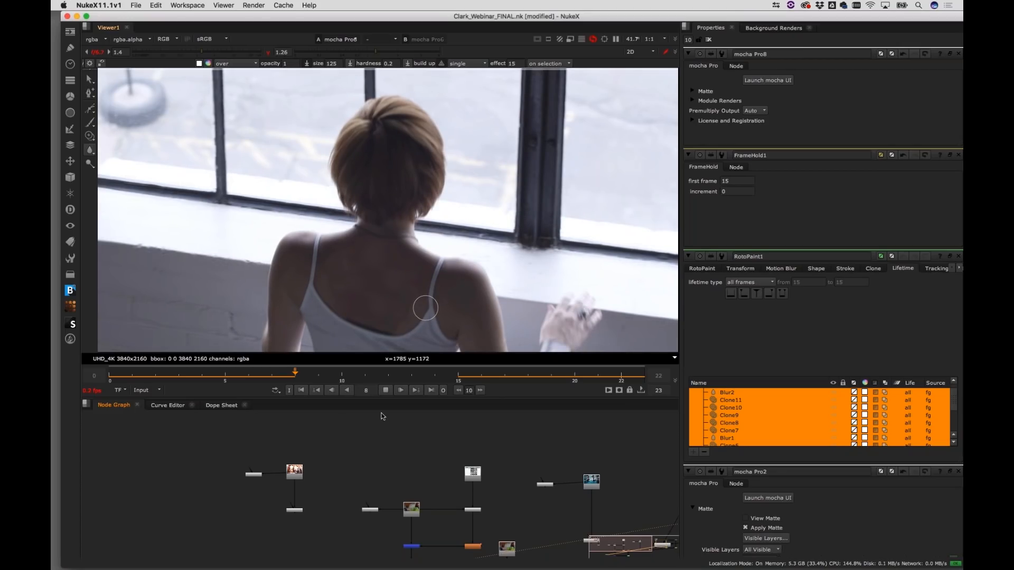
click(385, 390)
drag(335, 469, 371, 445)
scroll(347, 454, up, 4)
click(316, 439)
key(1)
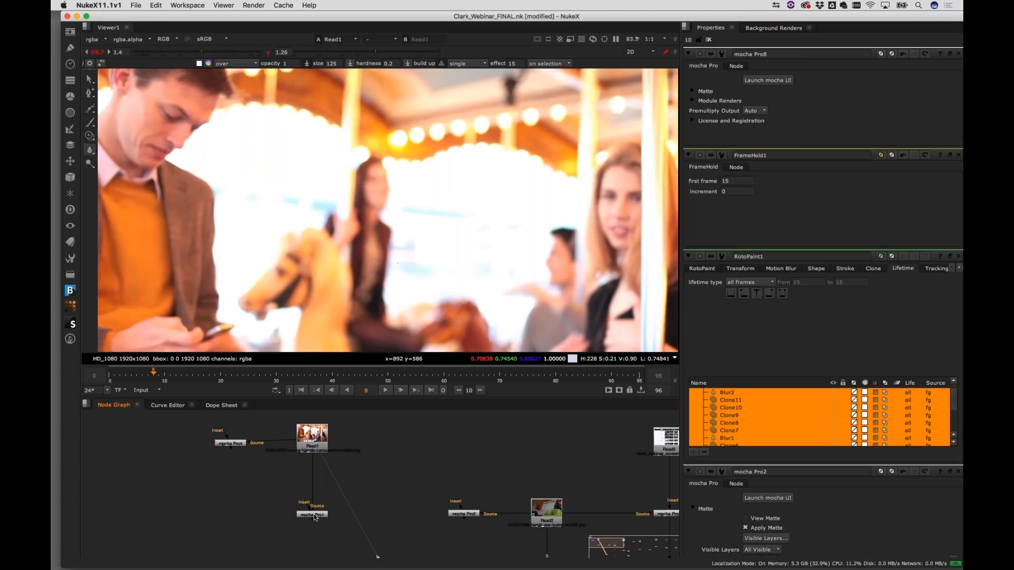
Open the properties of the mocha Pro1 node below the carousel clip and launch its mocha interface
scroll(384, 281, down, 3)
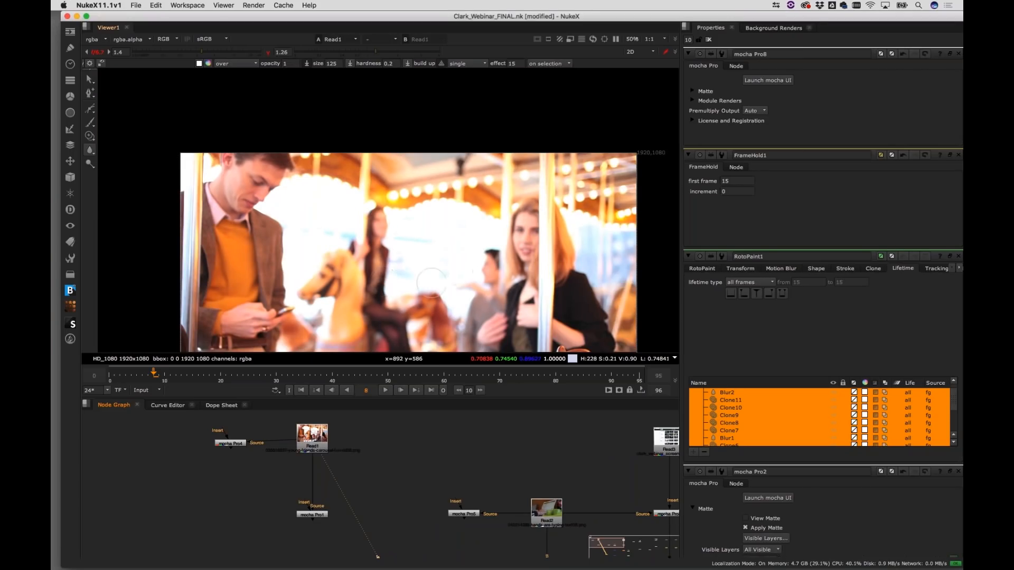
double_click(317, 516)
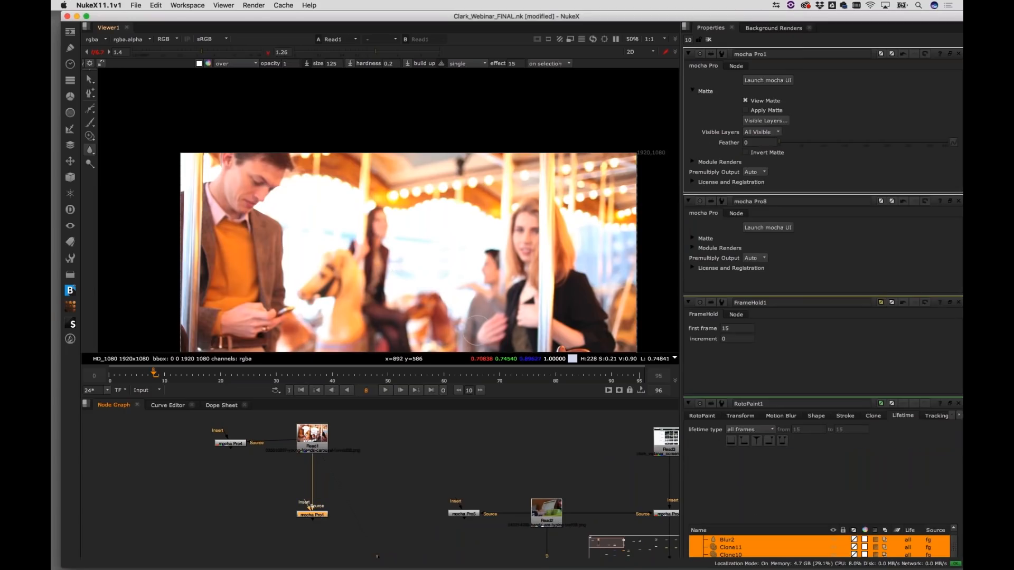
click(768, 80)
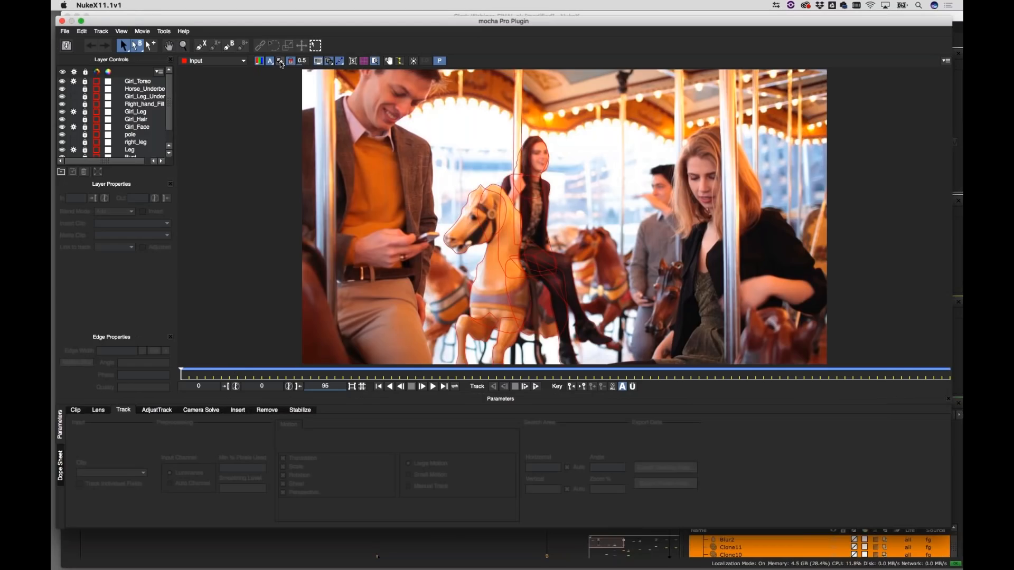
Play the carousel clip, stop on frame 24 and display the mattes of the existing layers
key(Right)
key(Right)
key(Left)
key(Left)
click(433, 388)
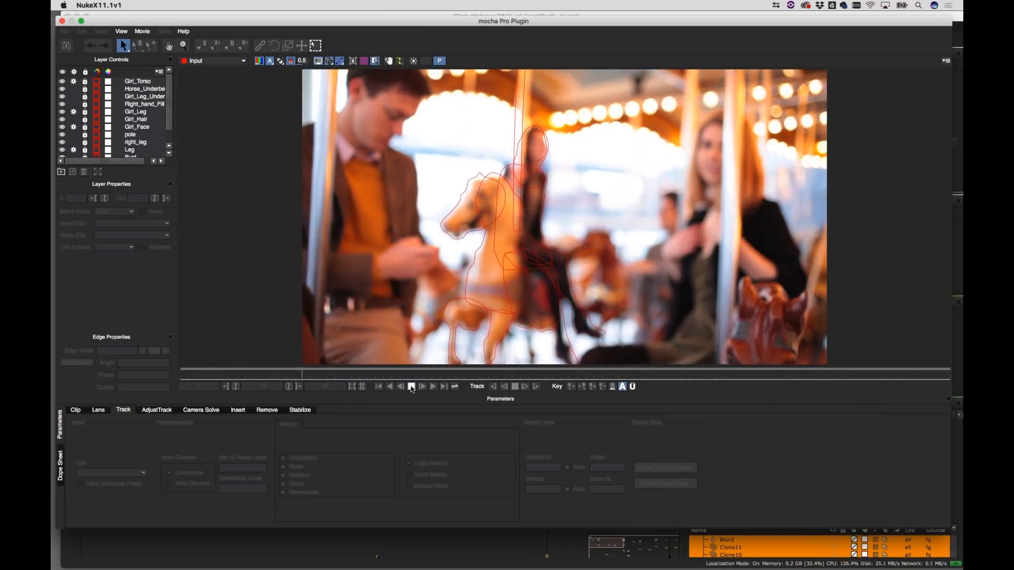
click(411, 387)
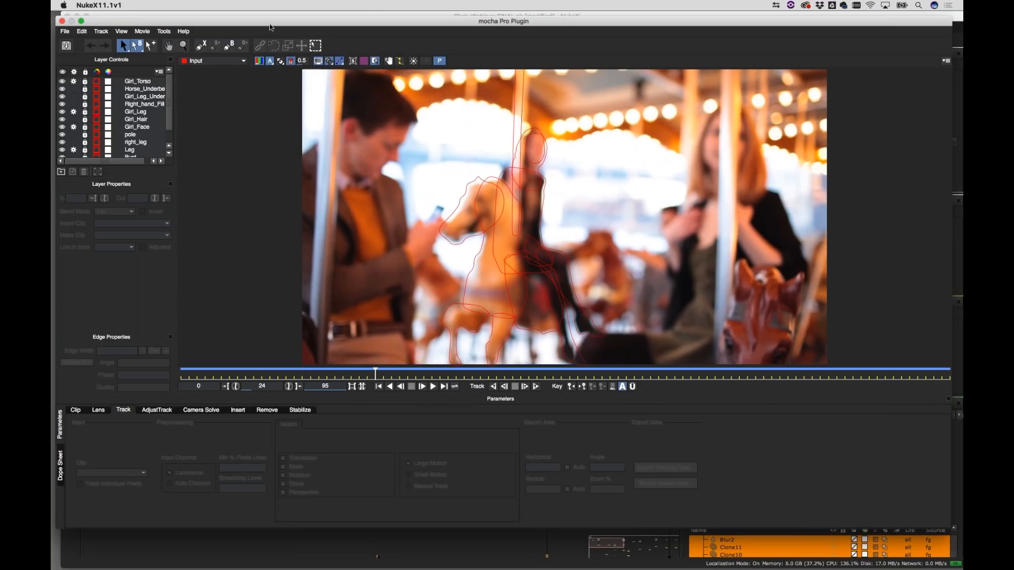
click(283, 64)
click(281, 70)
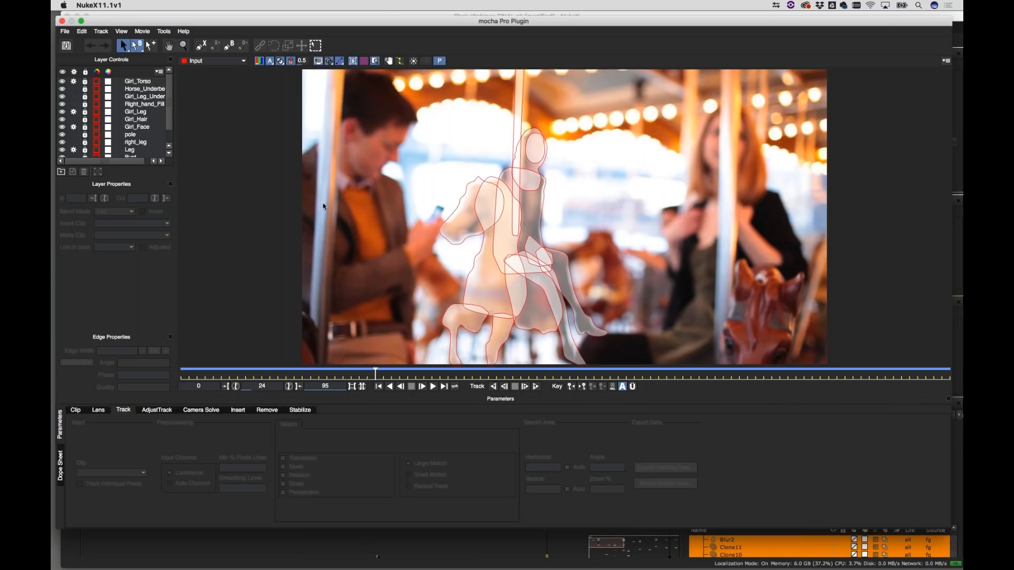
Draw a closed X-spline loosely around the blond woman's head and upper body on frame 24
click(204, 47)
click(769, 178)
click(765, 110)
click(725, 97)
click(686, 123)
click(688, 196)
click(668, 233)
click(722, 280)
click(805, 281)
click(808, 246)
click(772, 213)
click(769, 184)
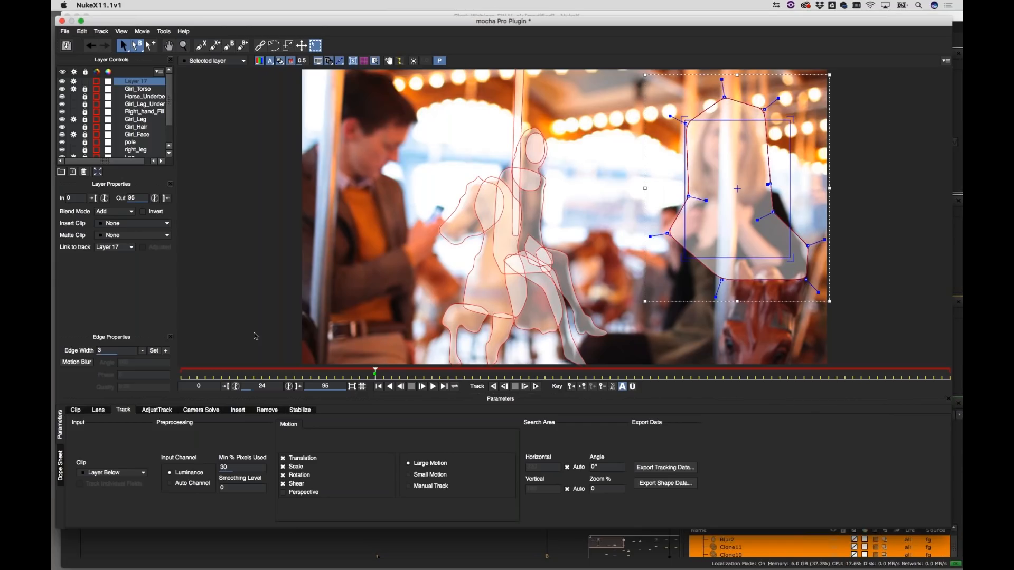
Track the blond woman's layer backward from frame 24 to about frame 14, hiding the layer mattes
click(505, 388)
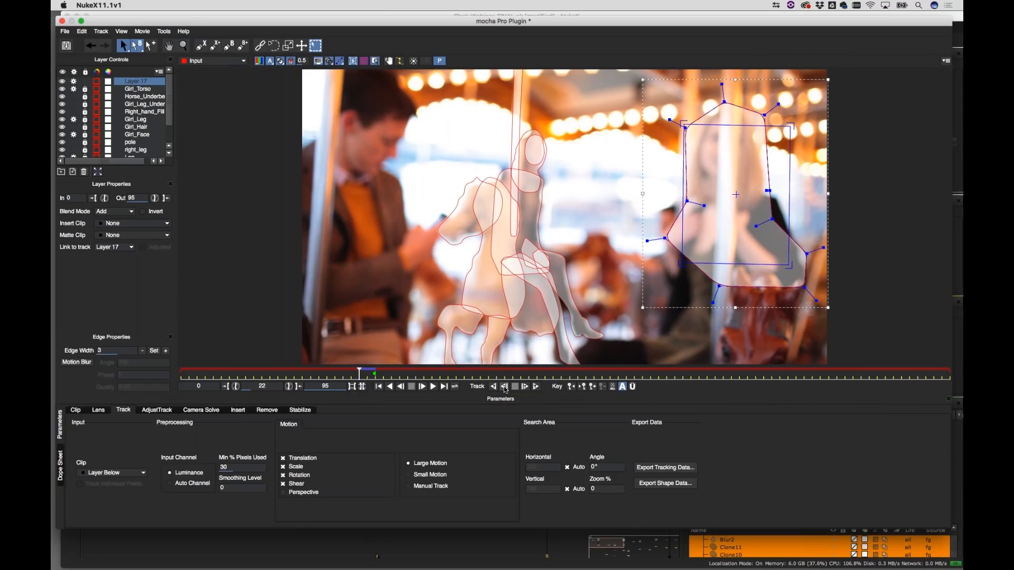
click(505, 389)
click(281, 61)
click(504, 387)
click(505, 387)
click(504, 387)
click(505, 387)
Reposition the spline's control points beside the blond woman's hair and shoulder, and continue tracking backward to frame 12
drag(727, 101, 764, 121)
mouse_move(775, 197)
mouse_down()
mouse_move(786, 208)
mouse_move(793, 201)
mouse_up()
click(505, 389)
click(505, 389)
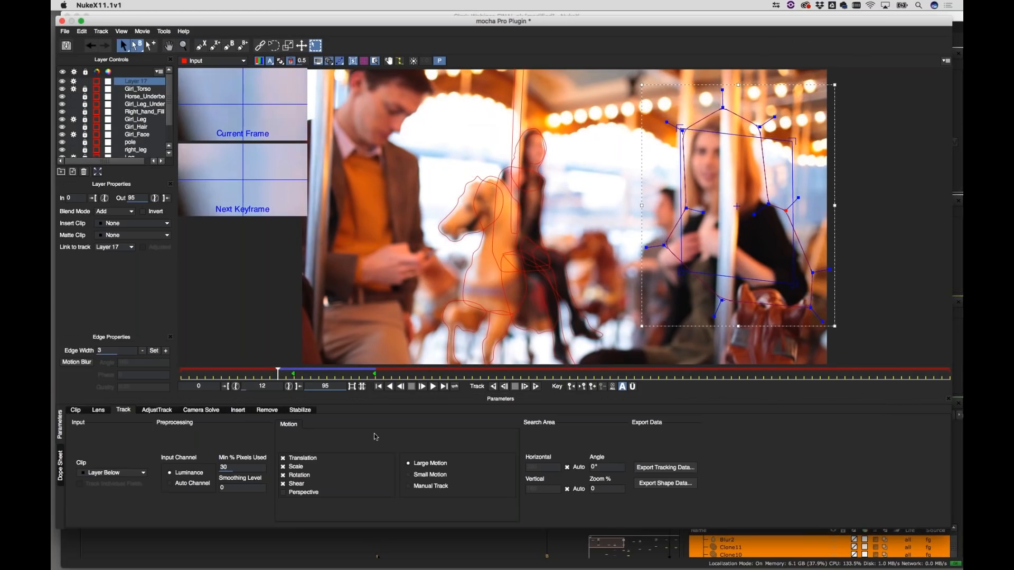
Set the minimum pixels used to 78.36 with translation-only motion, and continue tracking the layer backward to frame 0
drag(236, 467, 252, 484)
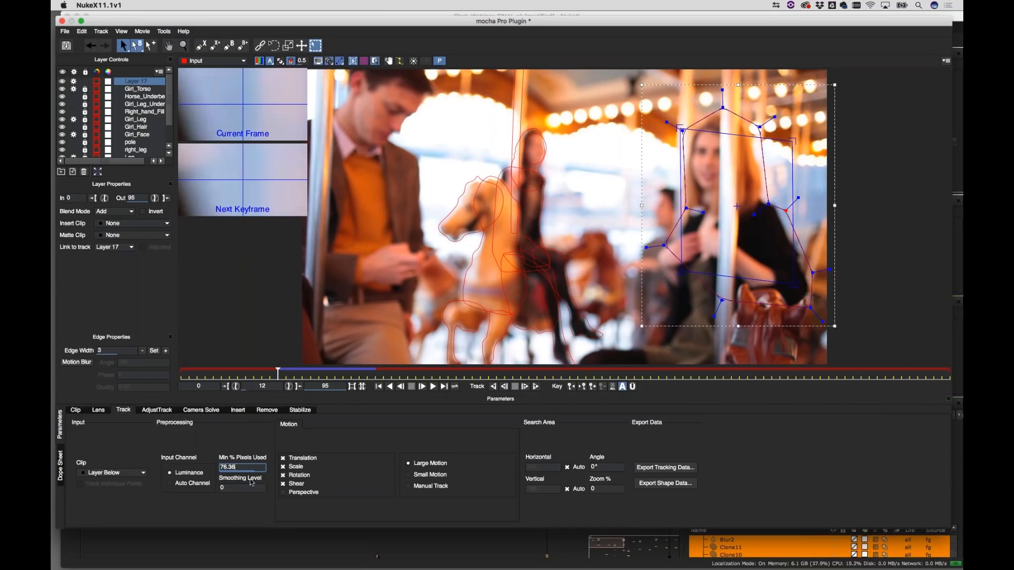
click(283, 468)
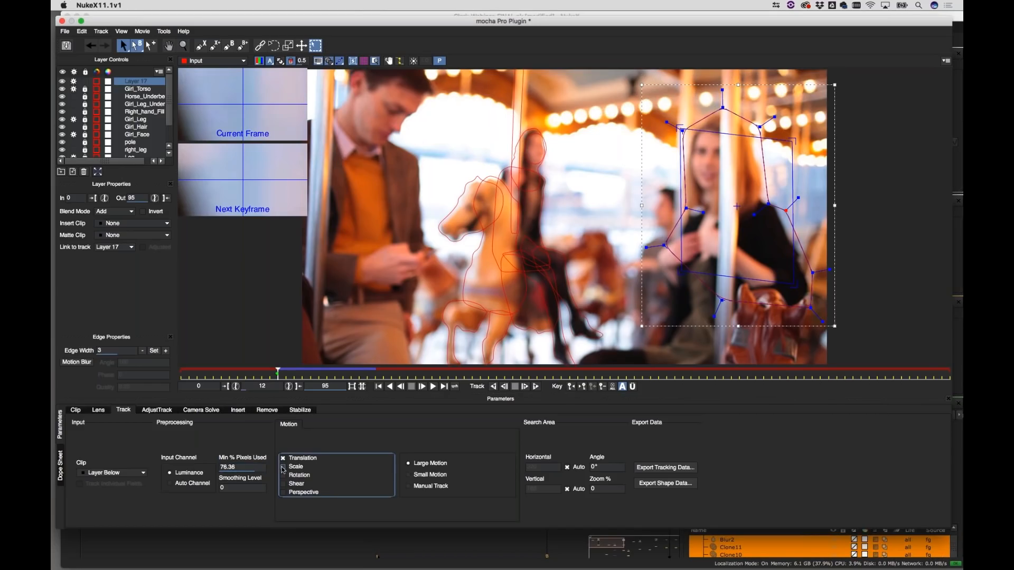
click(505, 390)
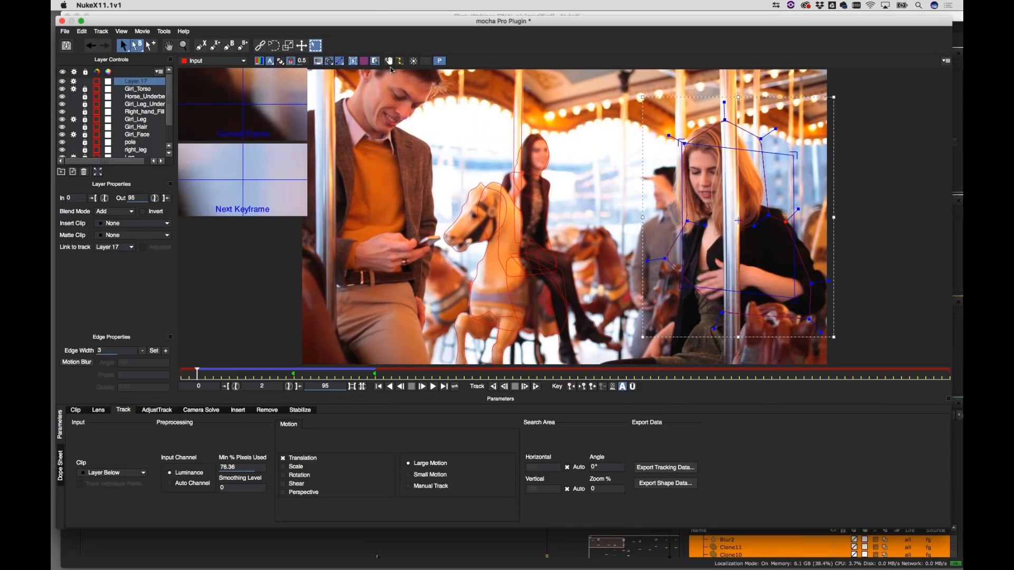
click(353, 62)
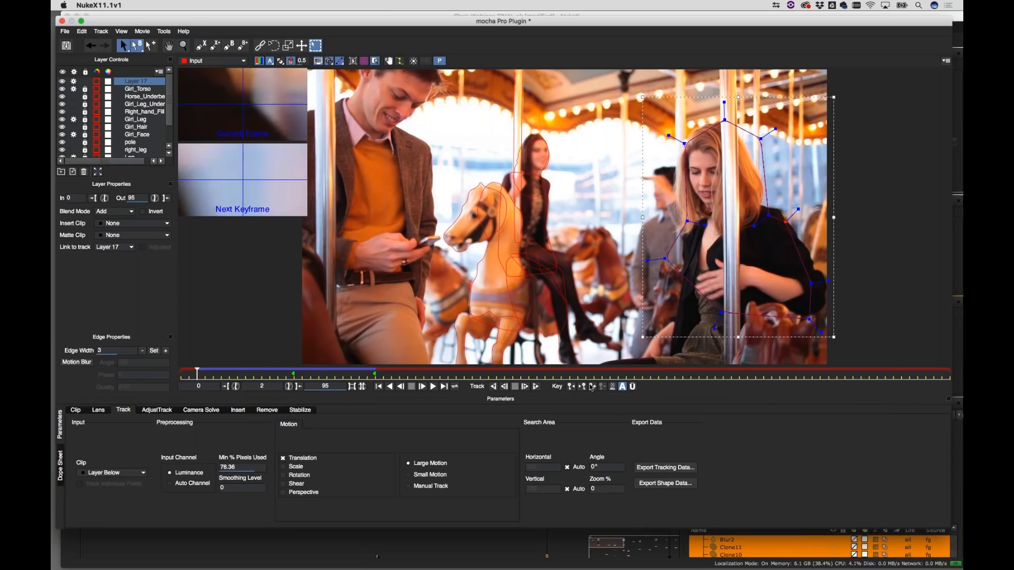
click(505, 390)
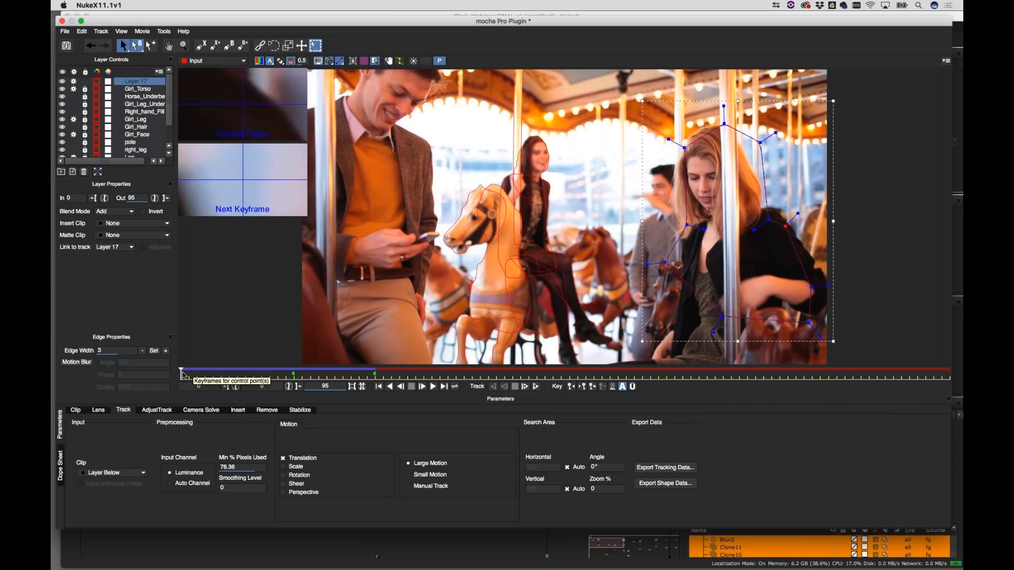
Return to frame 24 and track the blond woman's layer forward to frame 95
drag(184, 375, 372, 382)
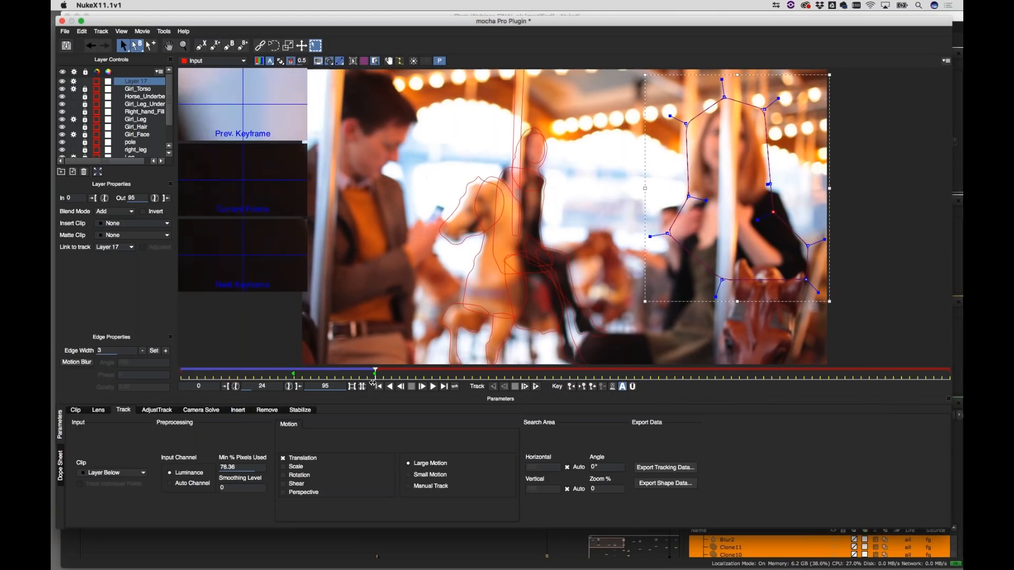
click(525, 389)
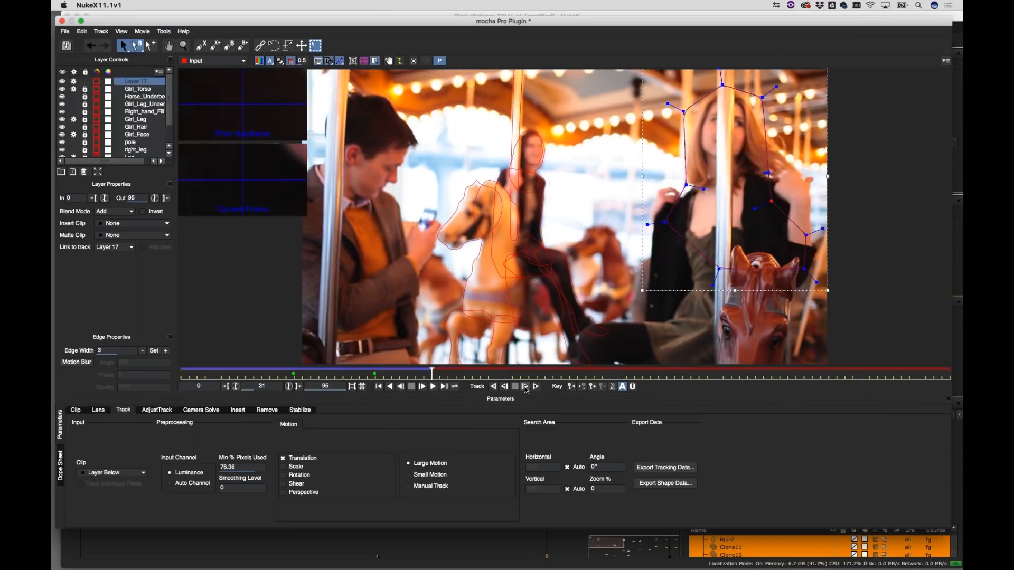
click(525, 388)
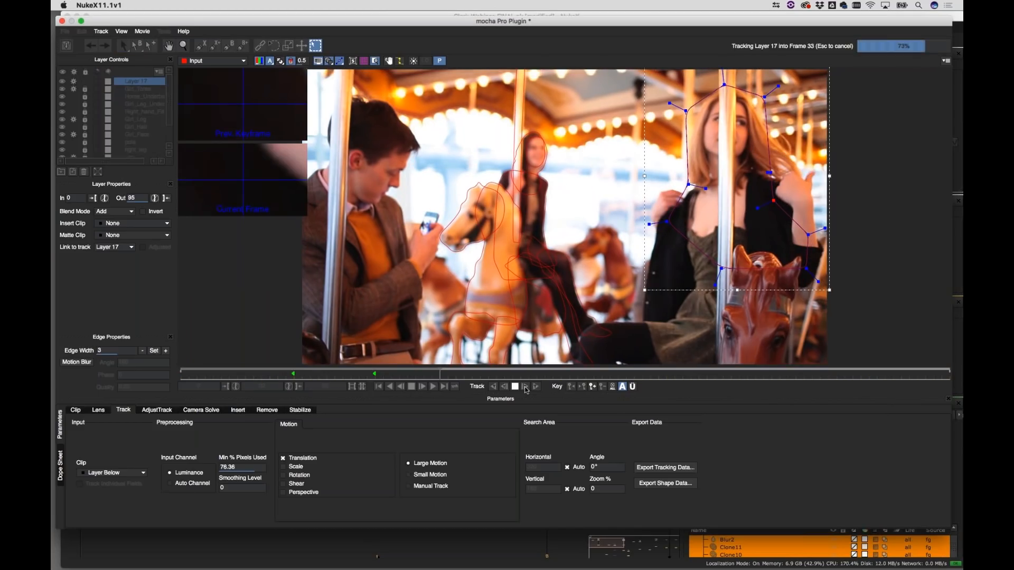
click(535, 387)
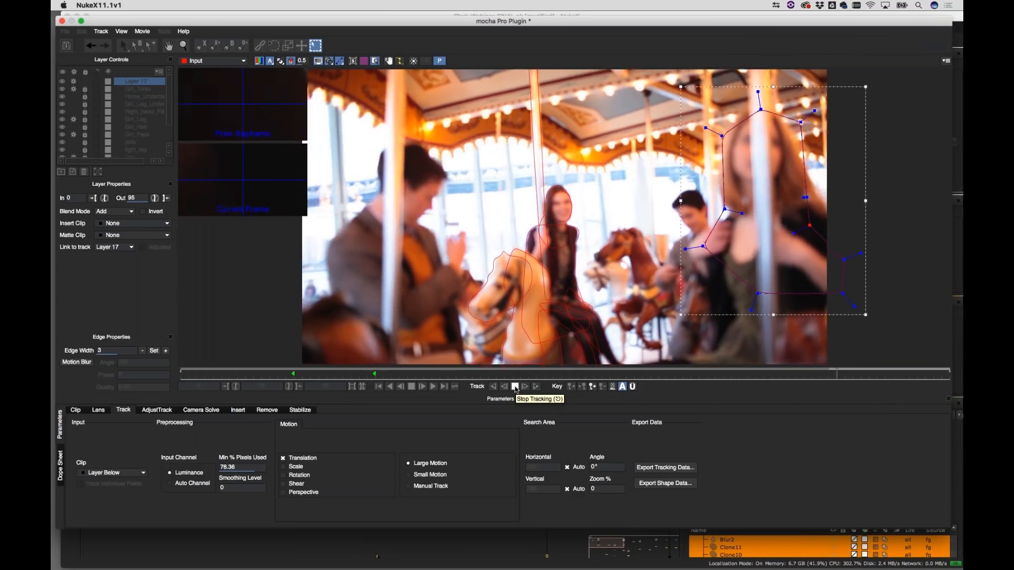
click(515, 388)
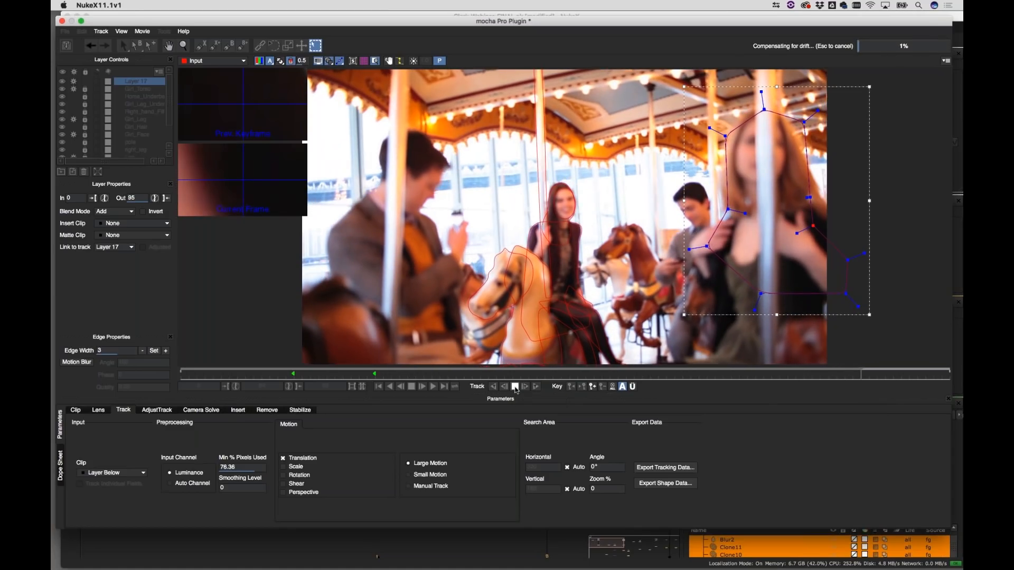
click(535, 388)
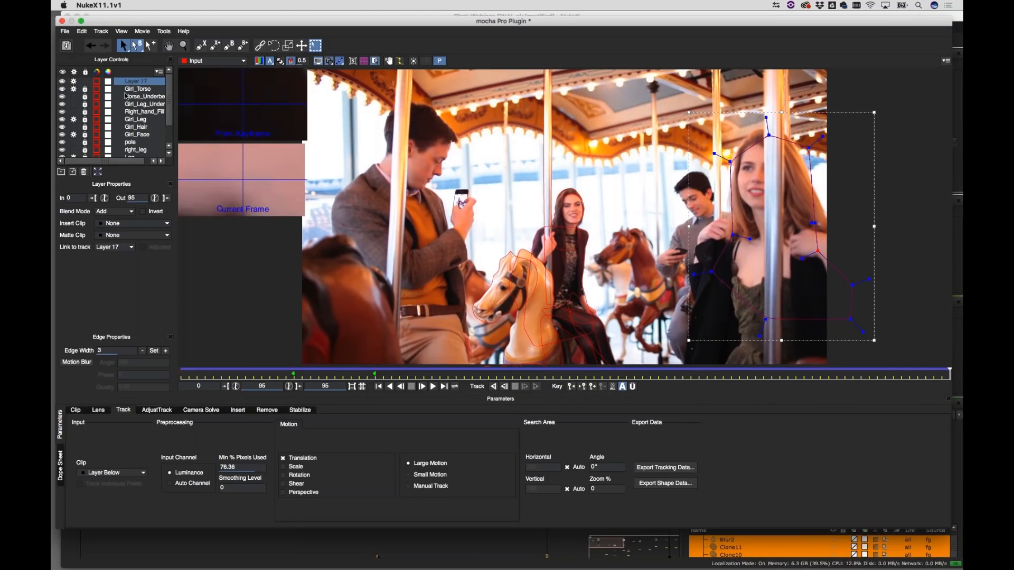
Rename the tracked layer as Blond_Track and hide it
double_click(138, 83)
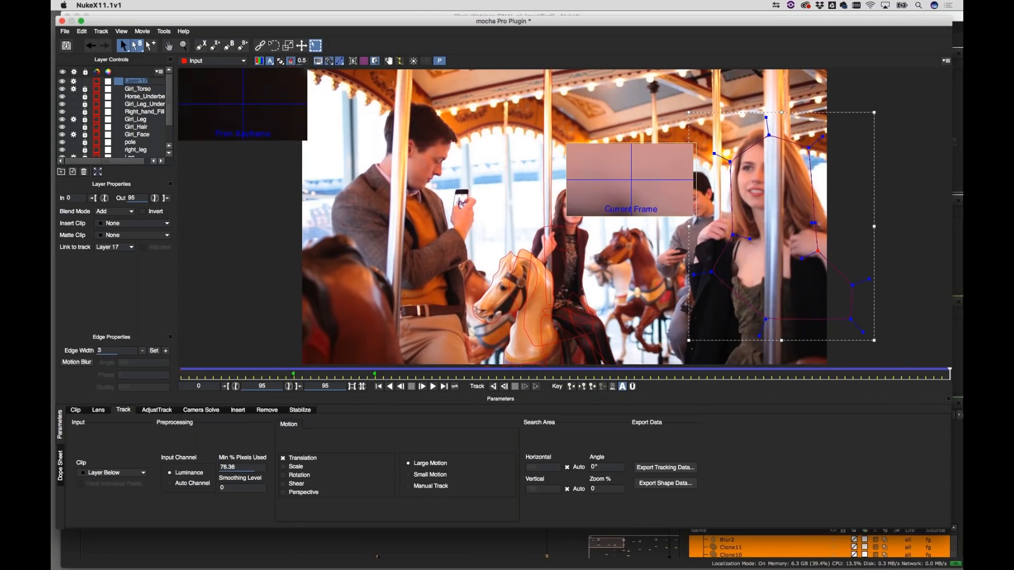
text(Blond_Trac)
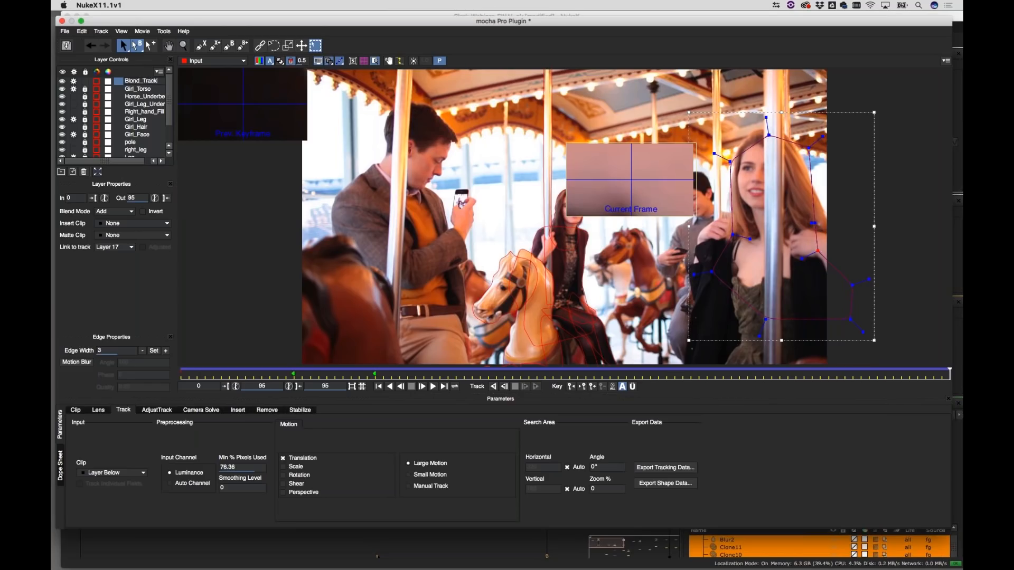
text(k)
key(Return)
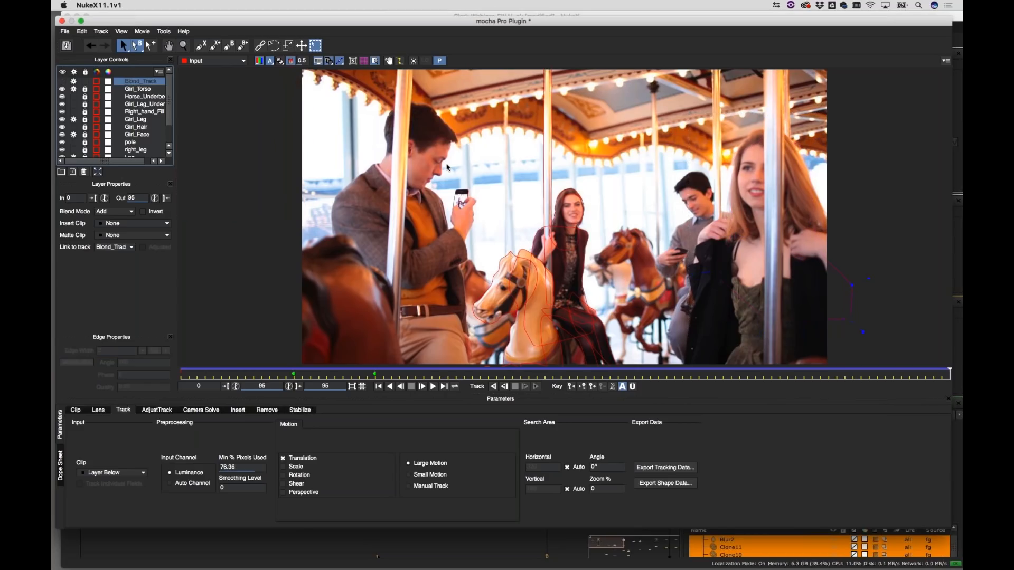
click(62, 81)
Draw a closed X-spline around the blond woman's hair, head and upper chest on frame 95 as a new layer
key(z)
drag(608, 228, 645, 228)
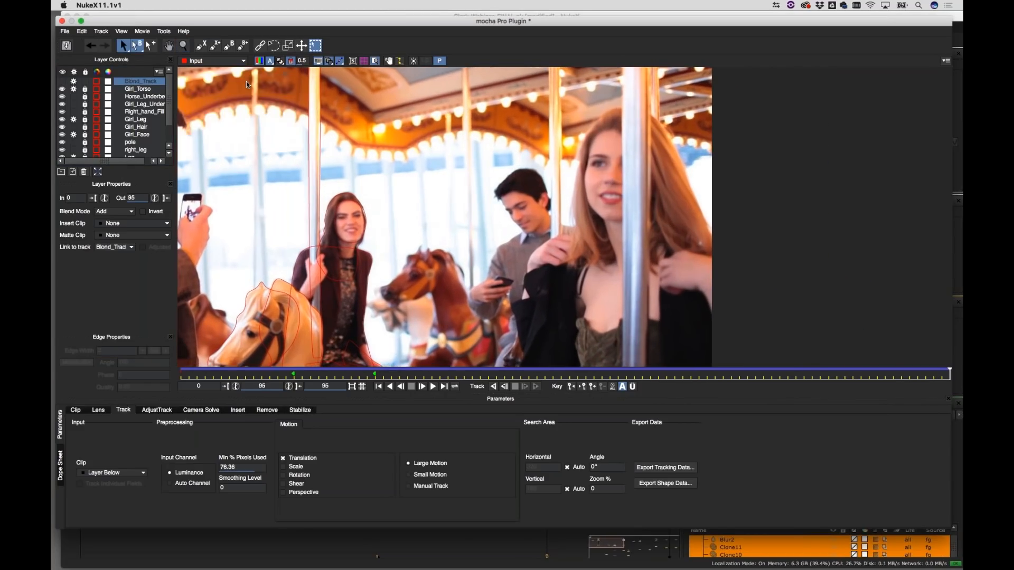
click(202, 45)
click(531, 333)
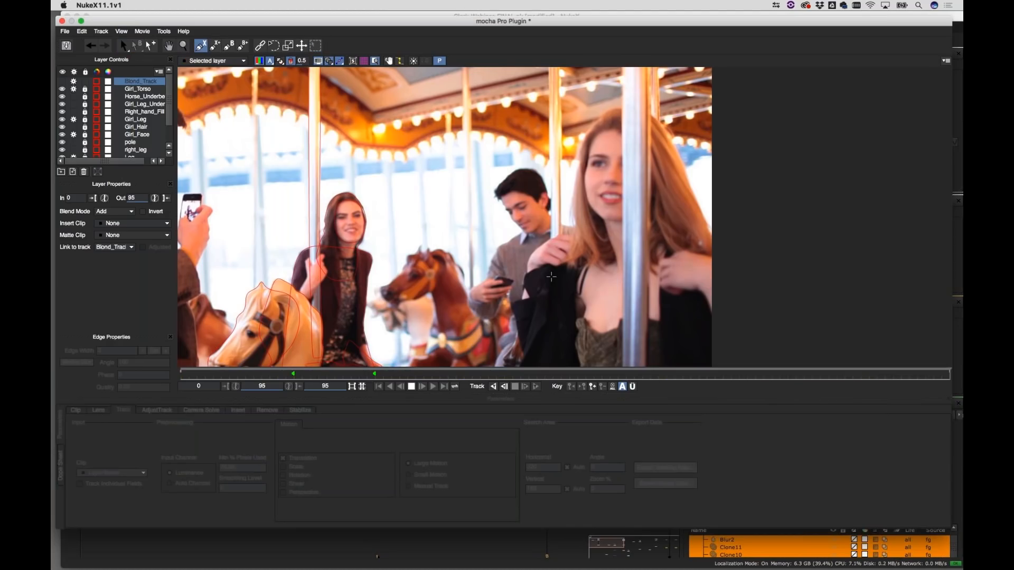
click(589, 291)
click(579, 257)
drag(576, 210, 568, 202)
click(575, 152)
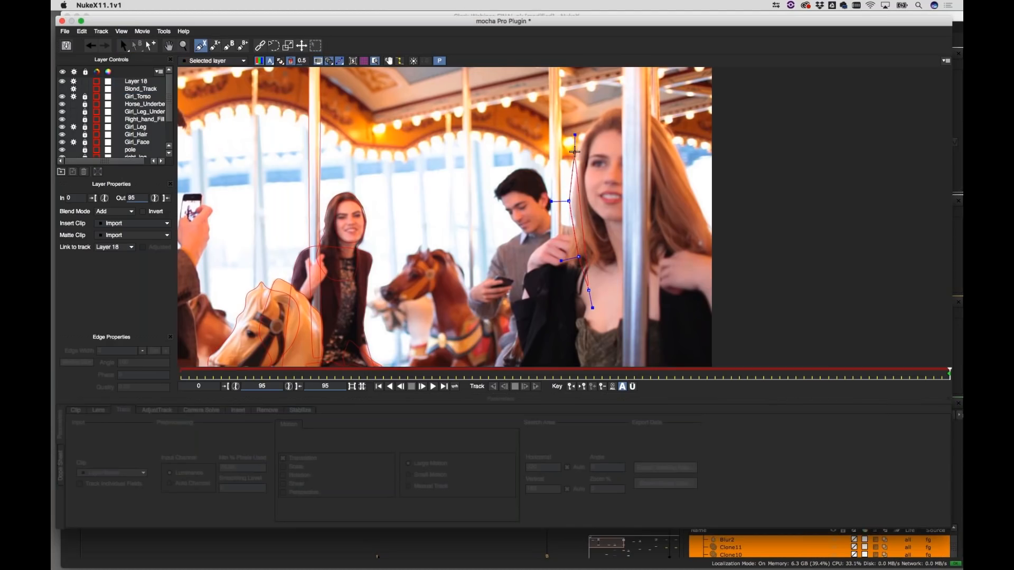
click(592, 123)
click(612, 105)
click(645, 106)
click(661, 122)
click(681, 155)
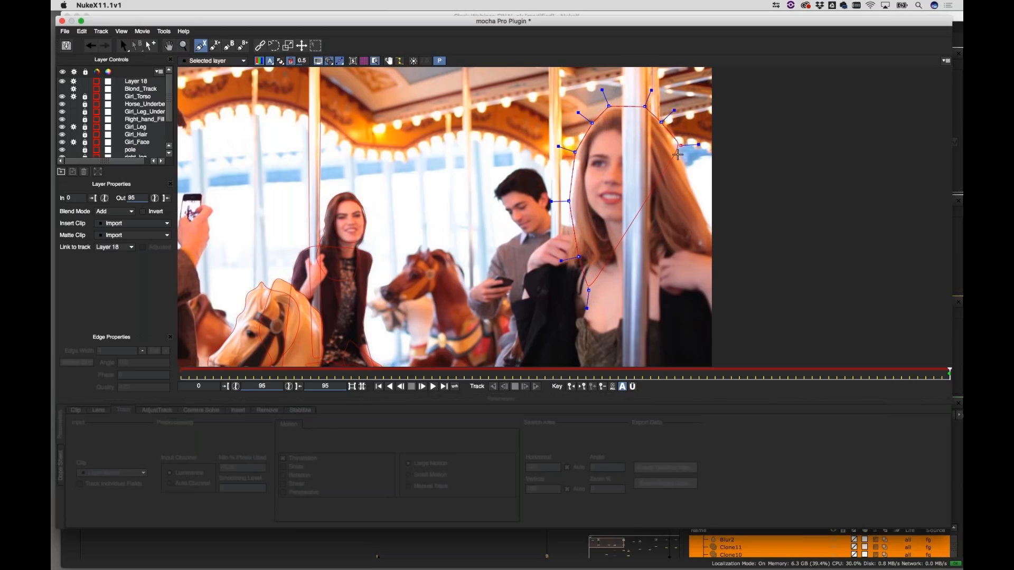
click(688, 177)
click(688, 203)
click(708, 228)
click(715, 260)
click(670, 292)
click(617, 301)
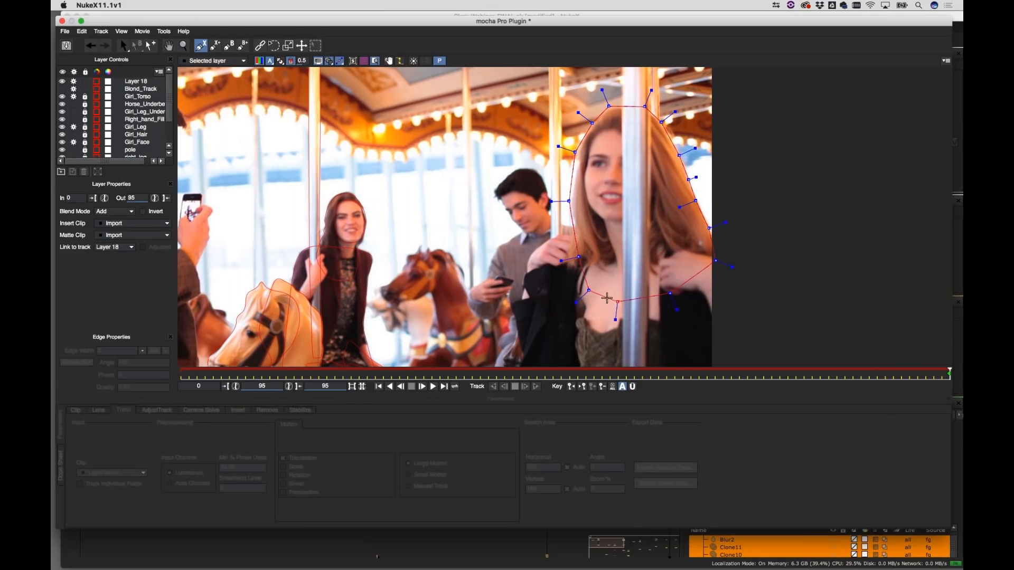
right_click(595, 297)
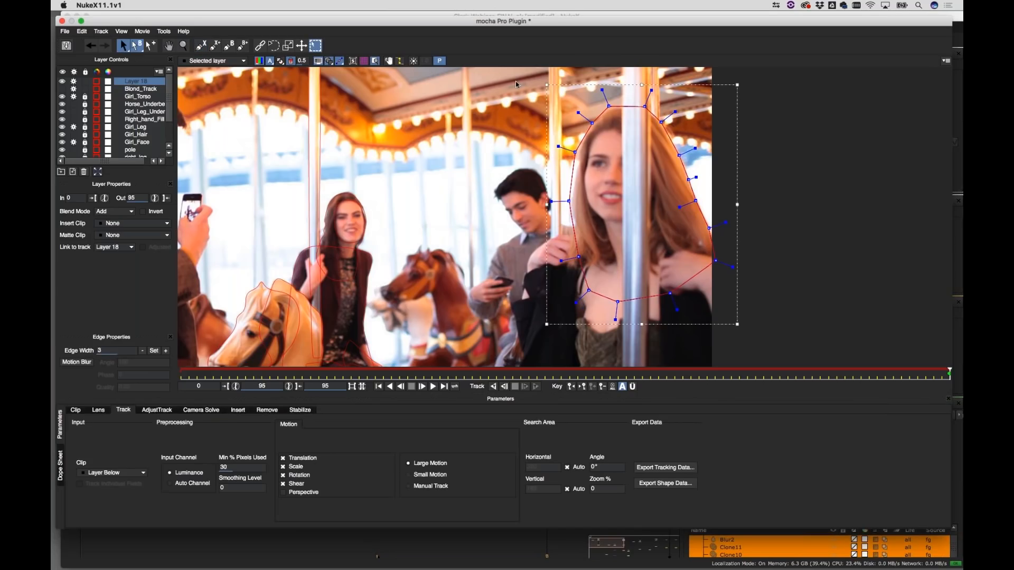
Round the curve of the spline around the blond woman's head by adjusting all its point handles on frame 95
drag(514, 79, 798, 336)
drag(602, 90, 604, 94)
click(797, 103)
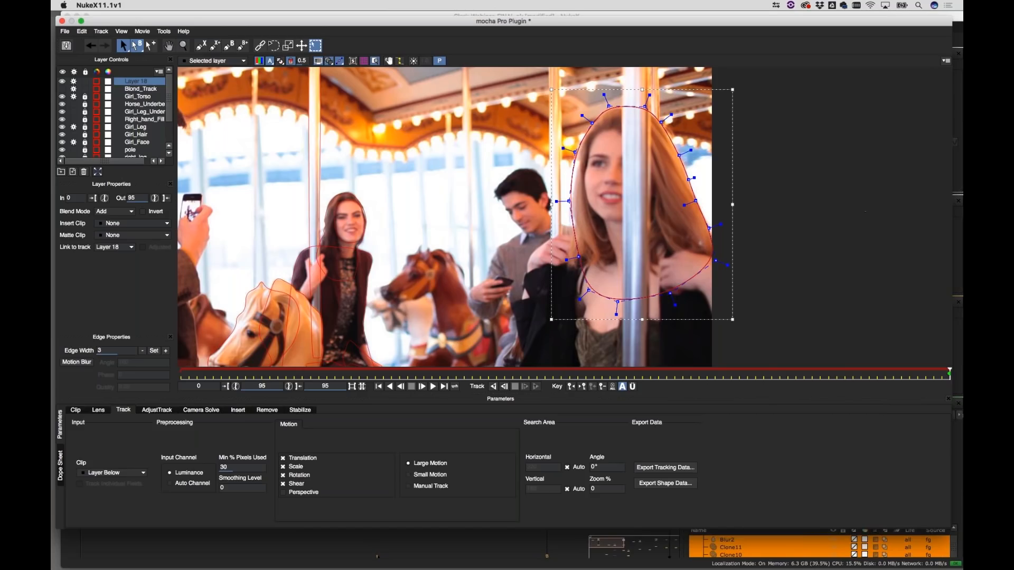
Rename the head layer as Girl_Head and link it to the Blond_Track track
double_click(147, 84)
text(Girl_Head)
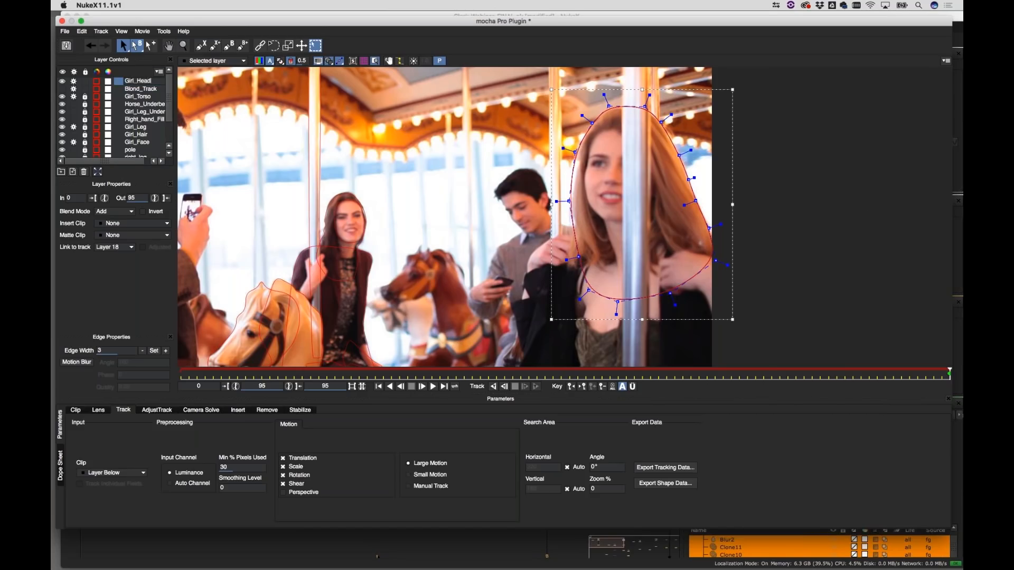
key(Return)
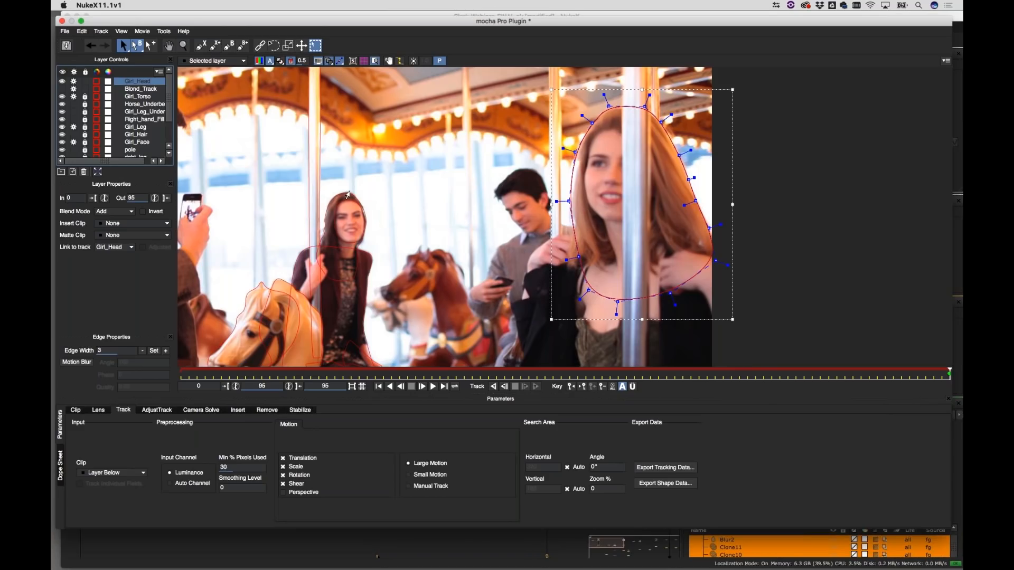
click(120, 251)
click(140, 272)
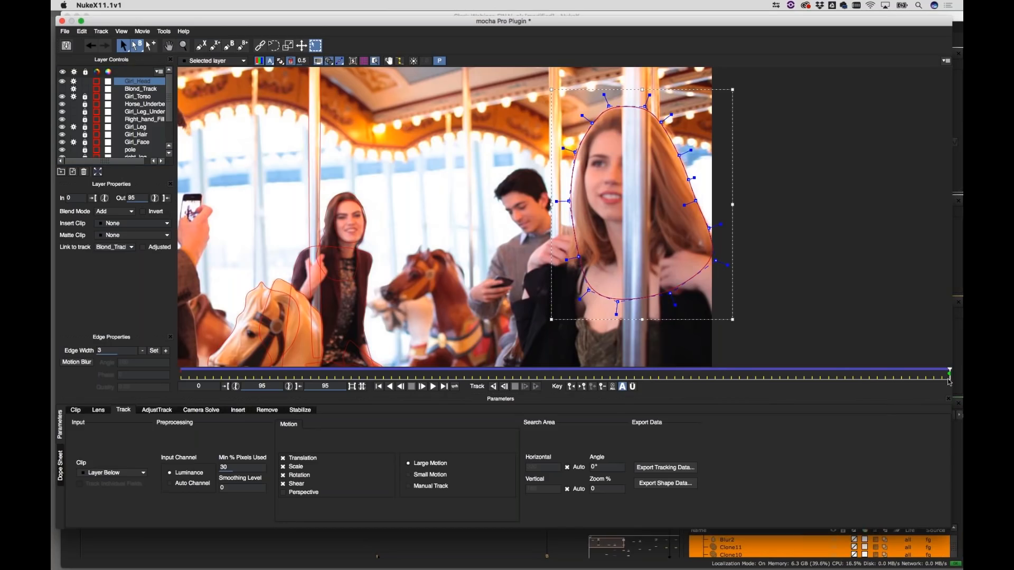
On frame 51, move the Girl_Head spline onto the woman's head and adjust individual points along its sides and lower edge
drag(950, 379, 594, 380)
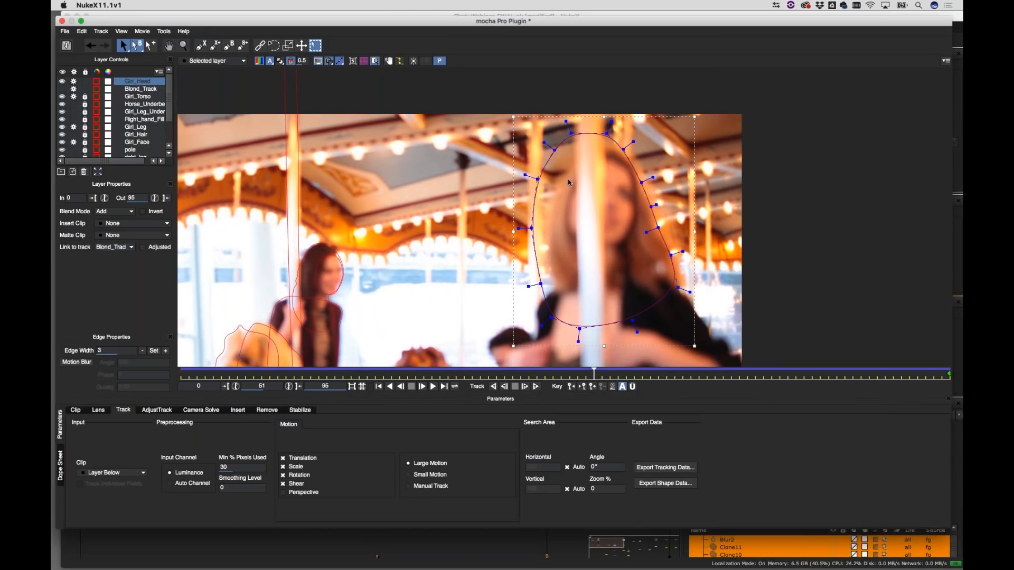
drag(713, 362, 713, 362)
drag(663, 237, 674, 243)
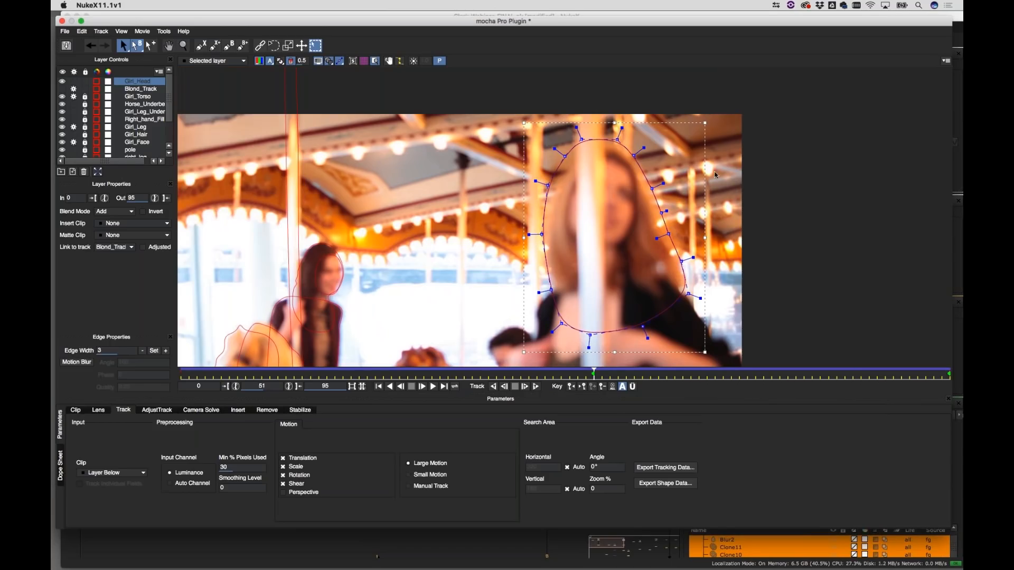
drag(542, 235, 545, 235)
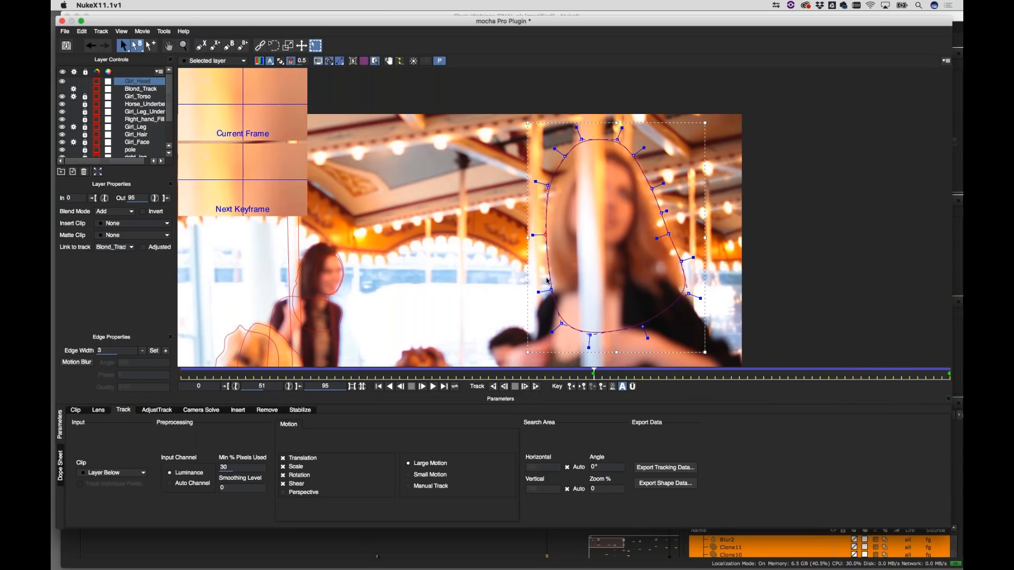
drag(551, 290, 554, 288)
drag(561, 324, 593, 333)
drag(688, 294, 664, 233)
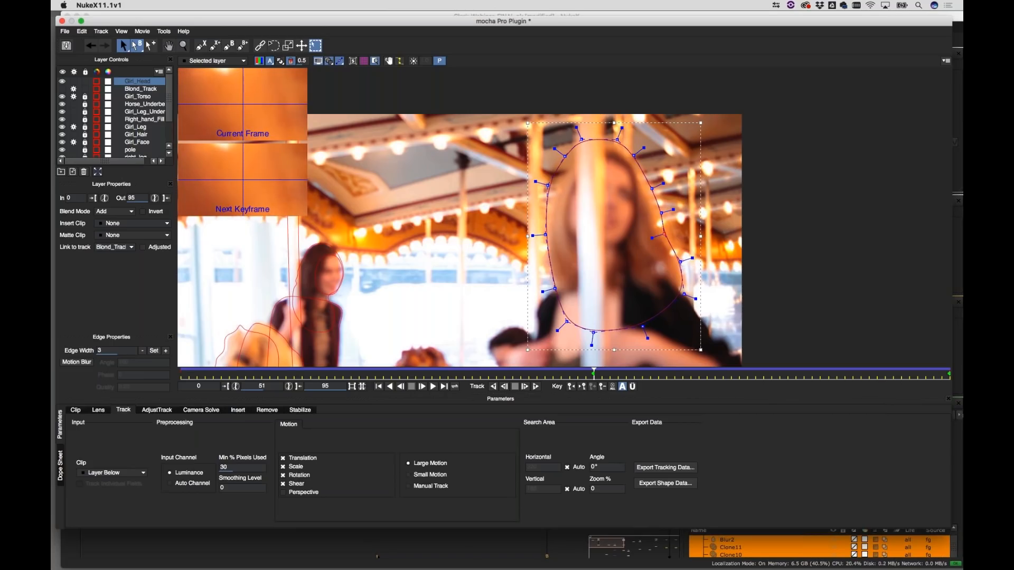
On frame 67, shift the whole Girl_Head spline to line up with the woman's head
drag(595, 373, 723, 373)
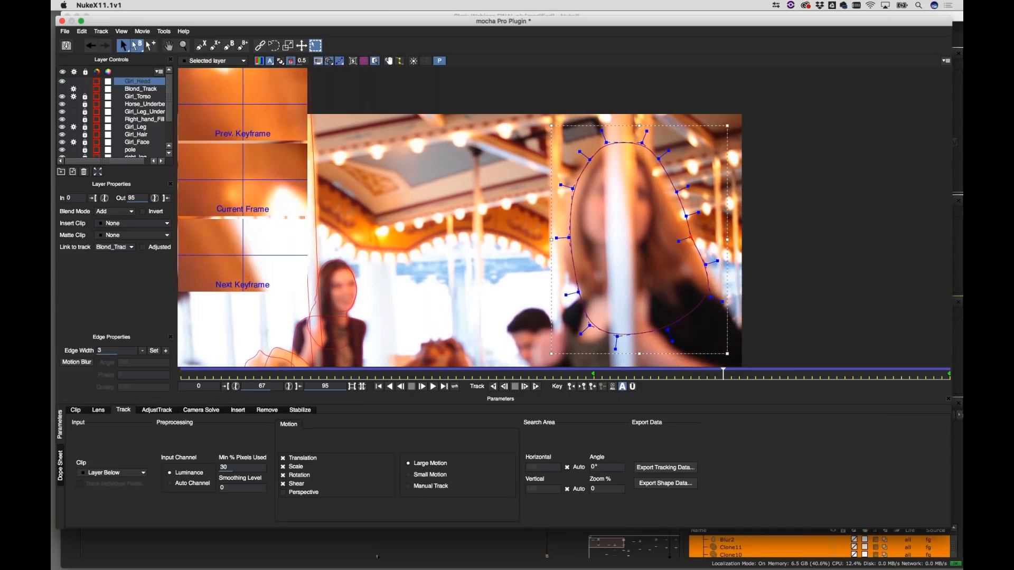
drag(531, 102, 776, 359)
mouse_move(642, 143)
mouse_down()
mouse_move(635, 132)
mouse_move(635, 141)
mouse_up()
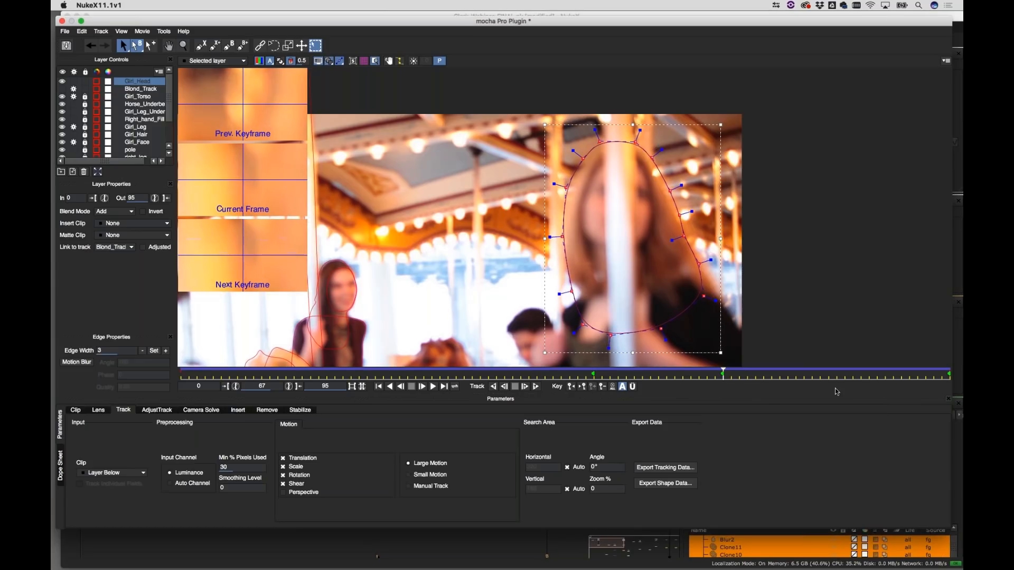
On frame 80, reposition the Girl_Head spline and adjust its side points to the edges of the woman's hair
drag(723, 375, 829, 375)
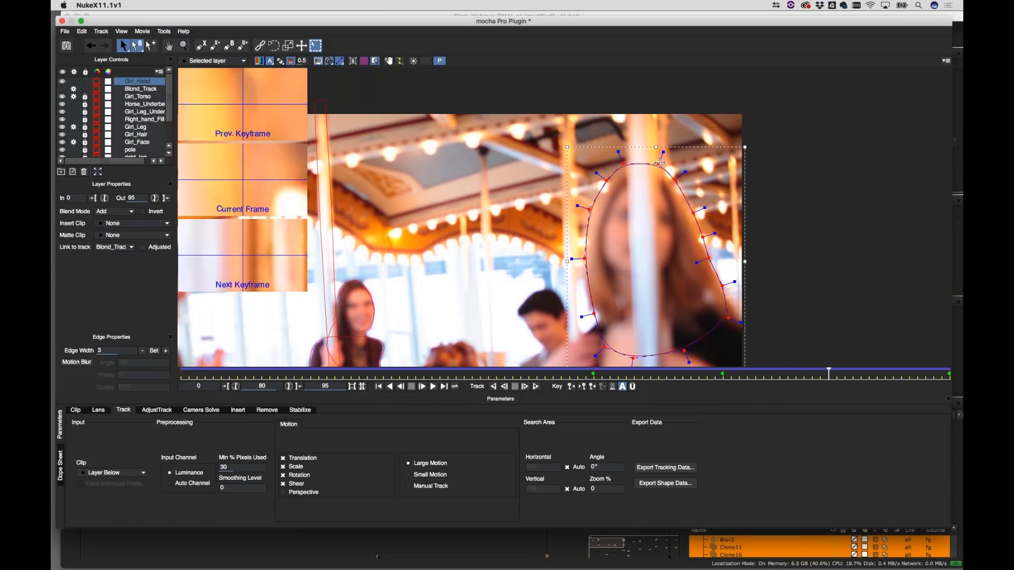
drag(660, 163, 664, 167)
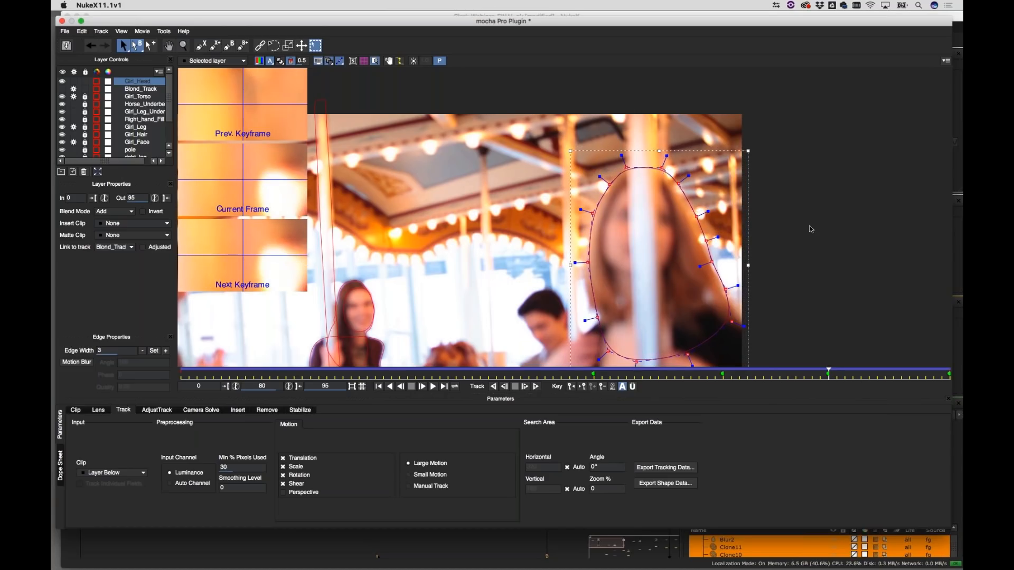
drag(587, 262, 580, 264)
drag(707, 241, 692, 211)
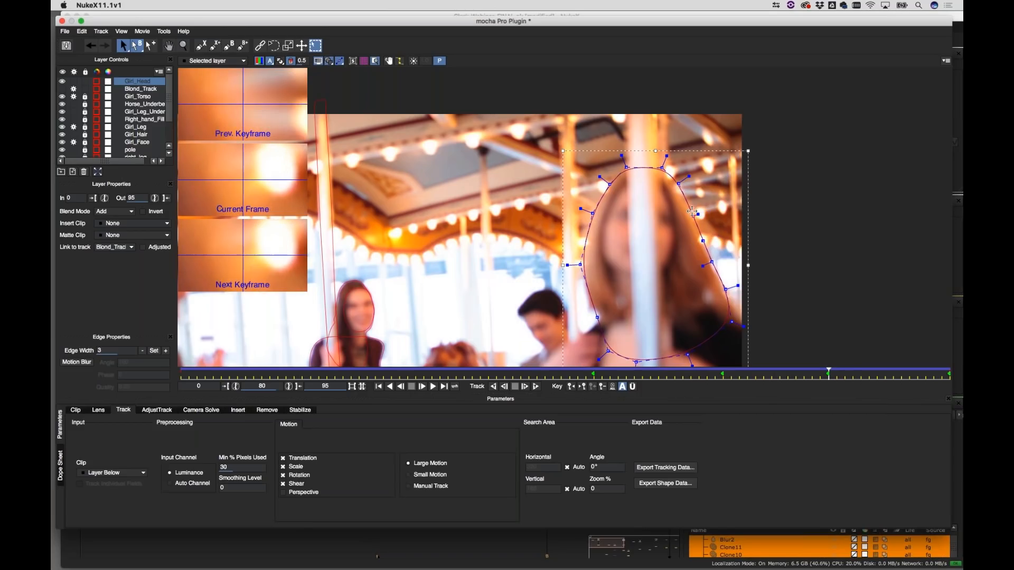
On frame 35, move the Girl_Head spline down onto the woman's head and fit its points to the hair's outline
drag(832, 373, 463, 384)
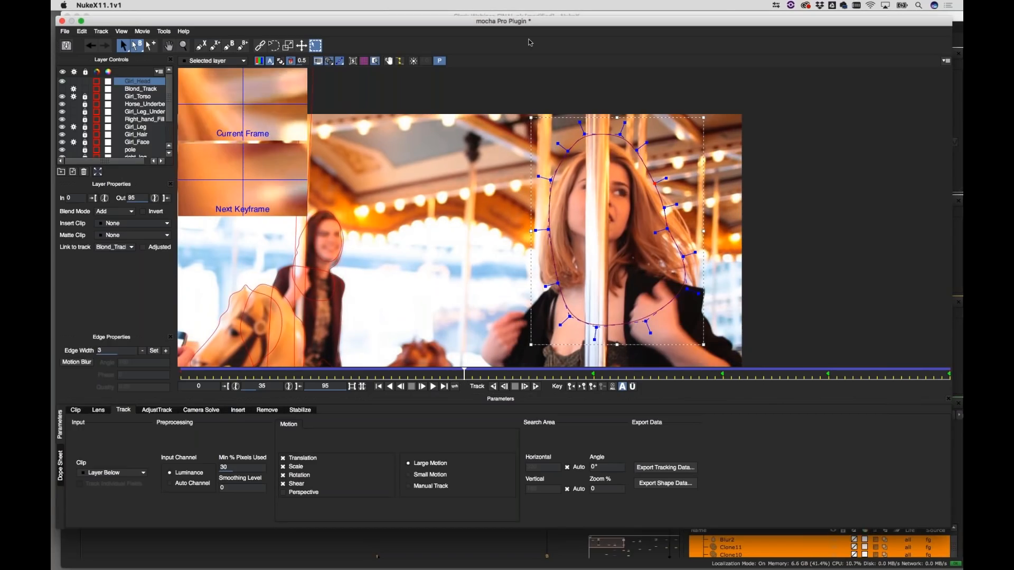
drag(501, 89, 727, 389)
drag(626, 141, 624, 145)
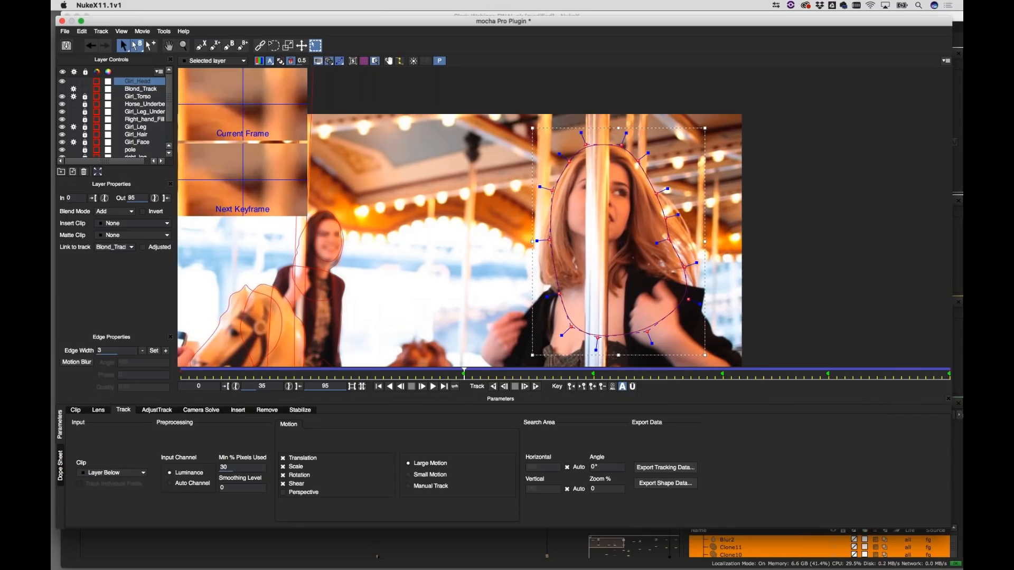
click(555, 233)
drag(550, 240, 539, 241)
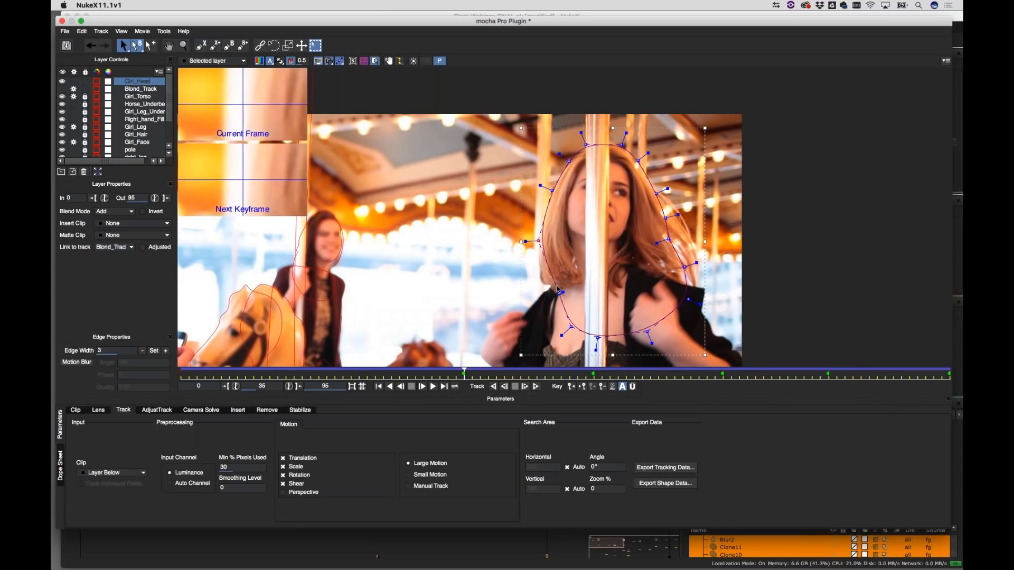
drag(558, 290, 541, 290)
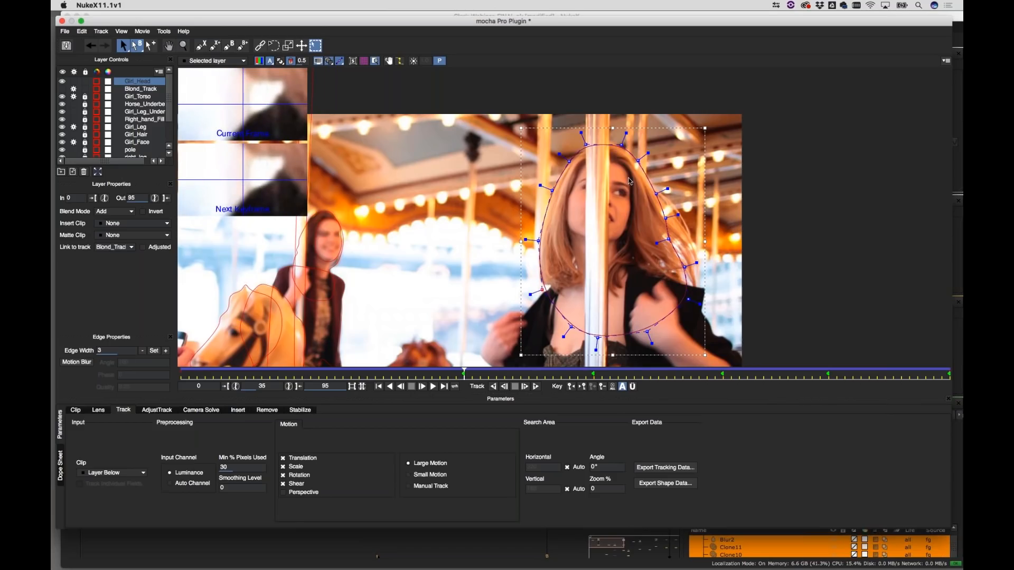
key(z)
drag(675, 173, 680, 66)
click(590, 126)
drag(590, 123, 587, 120)
click(613, 157)
drag(613, 157, 610, 158)
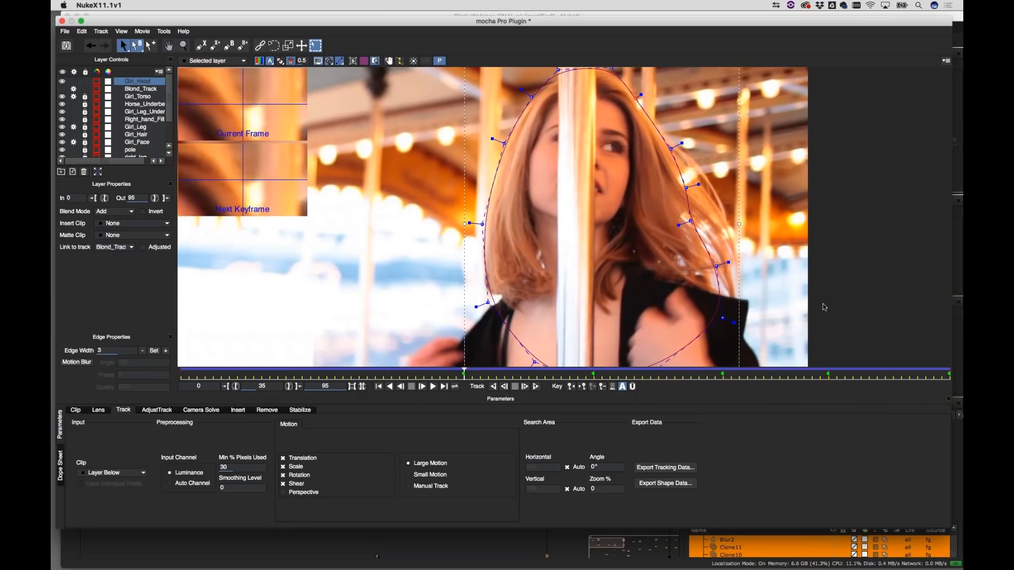
Show the Blond_Track layer on frame 36, compare its shape with the head spline, and reselect Girl_Head
key(Right)
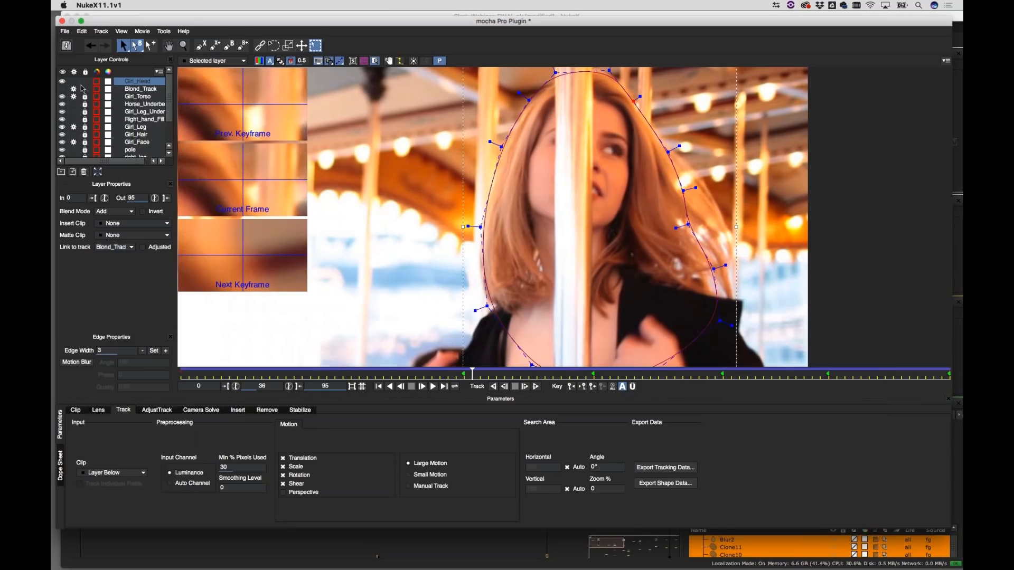
click(63, 89)
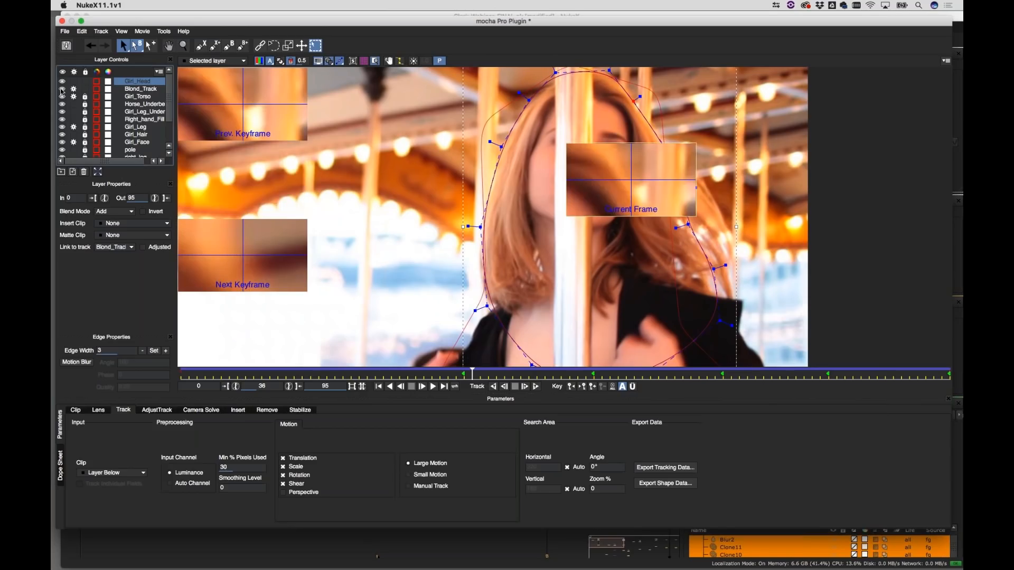
click(587, 86)
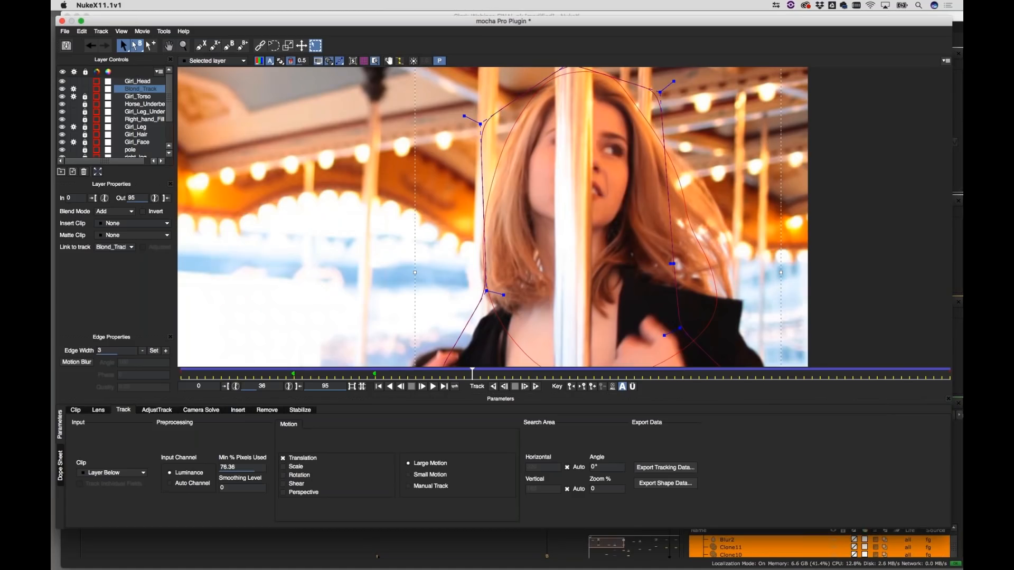
click(500, 151)
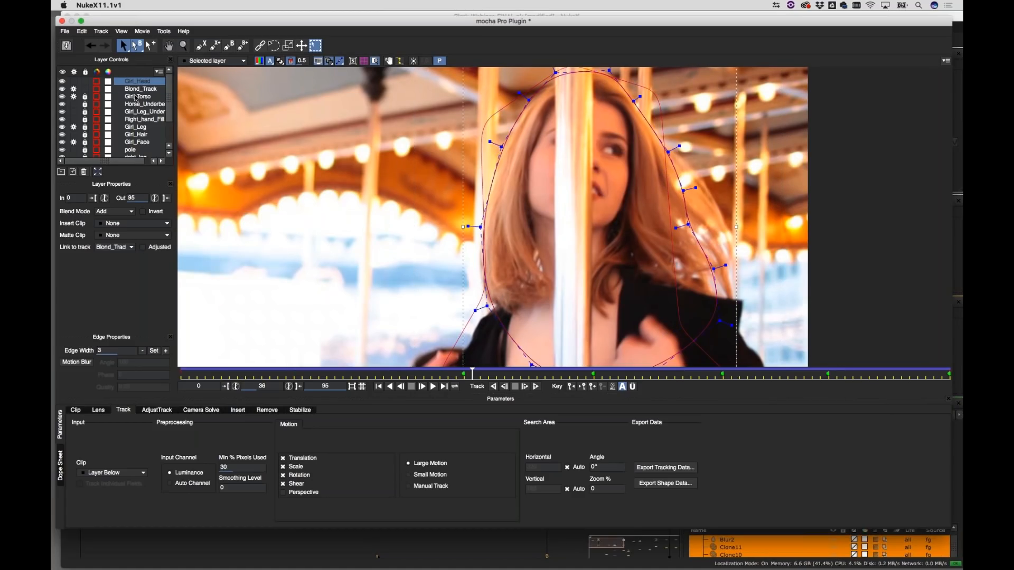
Draw a closed X-spline around the blond woman's bent arm beside the pole on frame 36 as a new layer
key(z)
drag(698, 231, 749, 319)
key(x)
drag(508, 237, 439, 208)
click(201, 46)
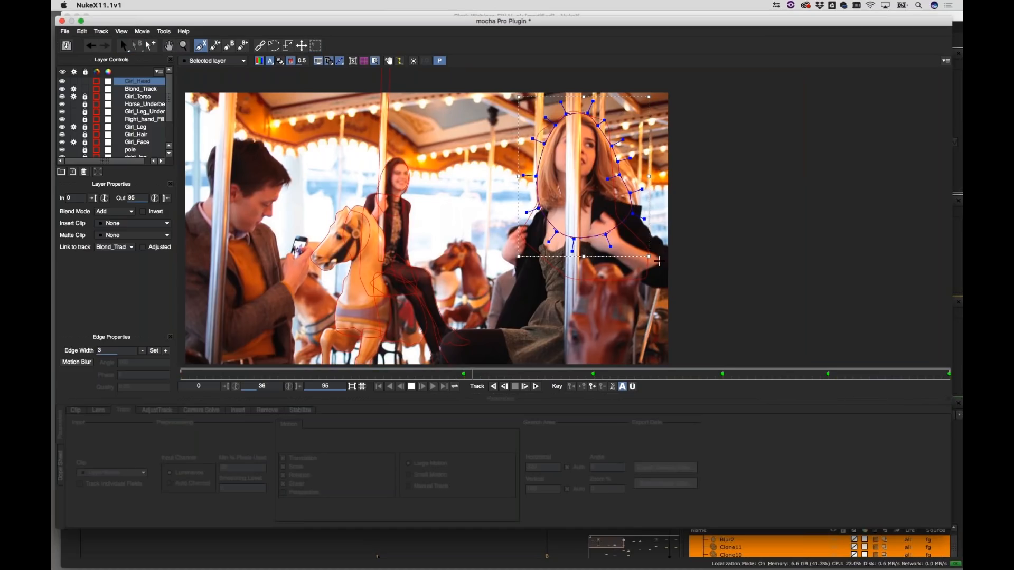
click(656, 257)
click(621, 238)
click(614, 214)
click(599, 205)
click(583, 226)
click(584, 252)
click(599, 254)
click(618, 269)
click(654, 285)
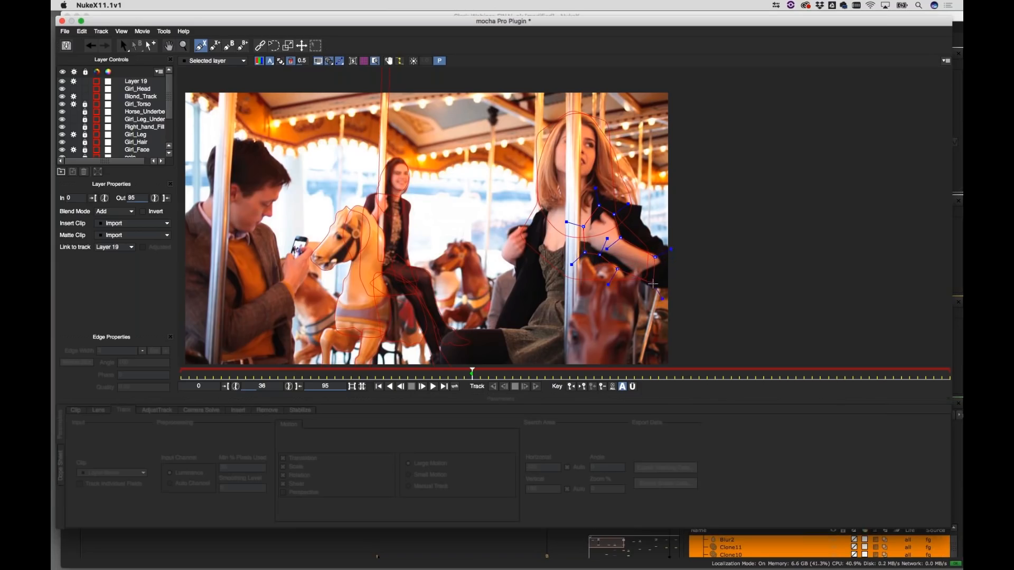
right_click(677, 274)
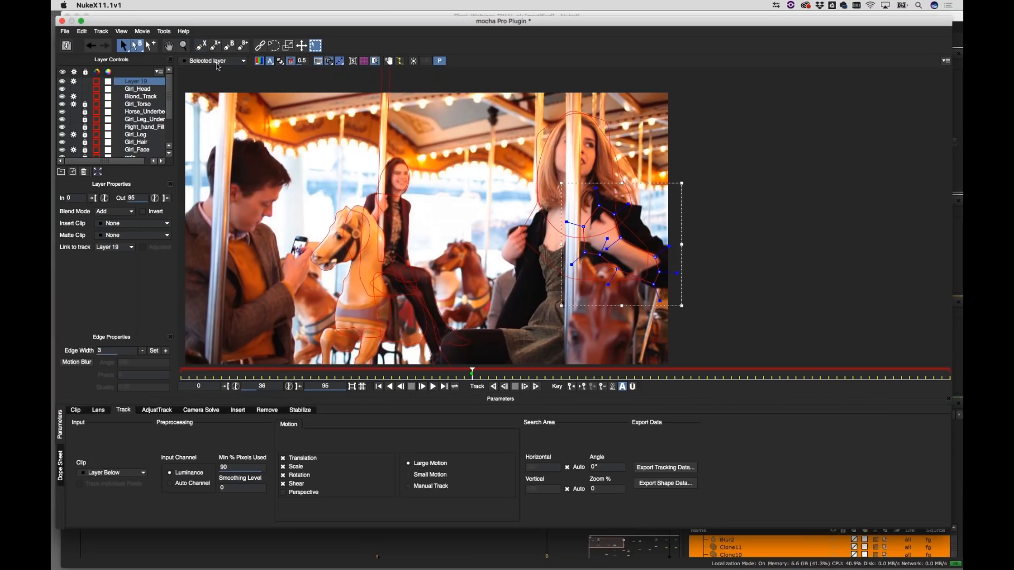
Rename the arm layer as Blonde_Arm and link it to the Blond_Track track with the Adjusted option enabled
double_click(137, 82)
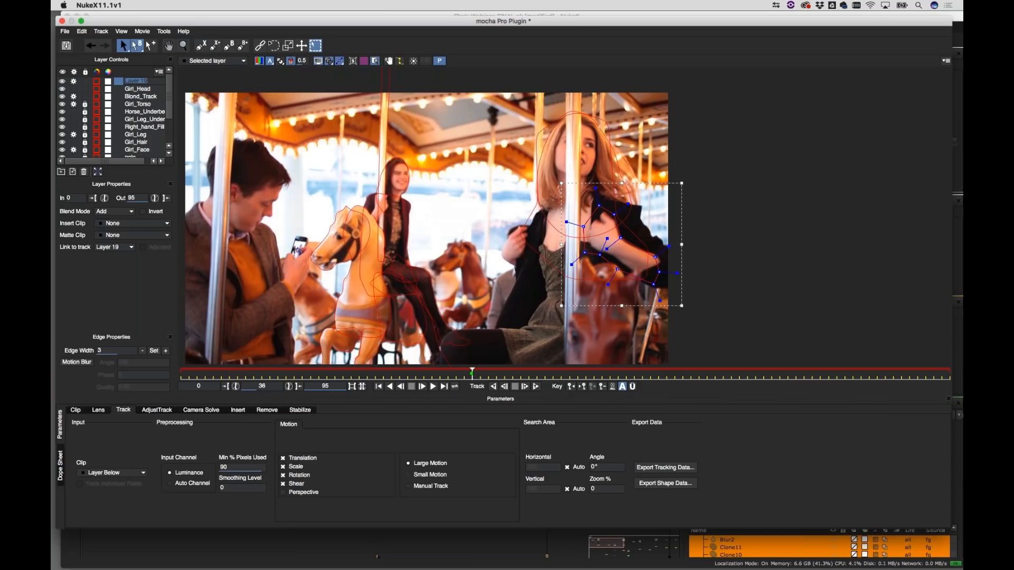
text(Blonde_Arm)
key(Return)
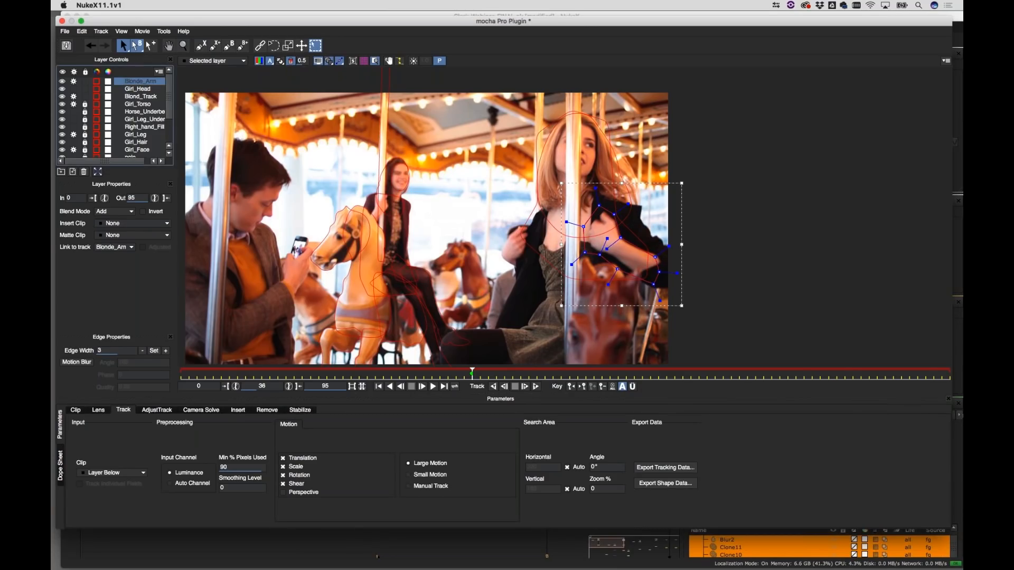
click(116, 249)
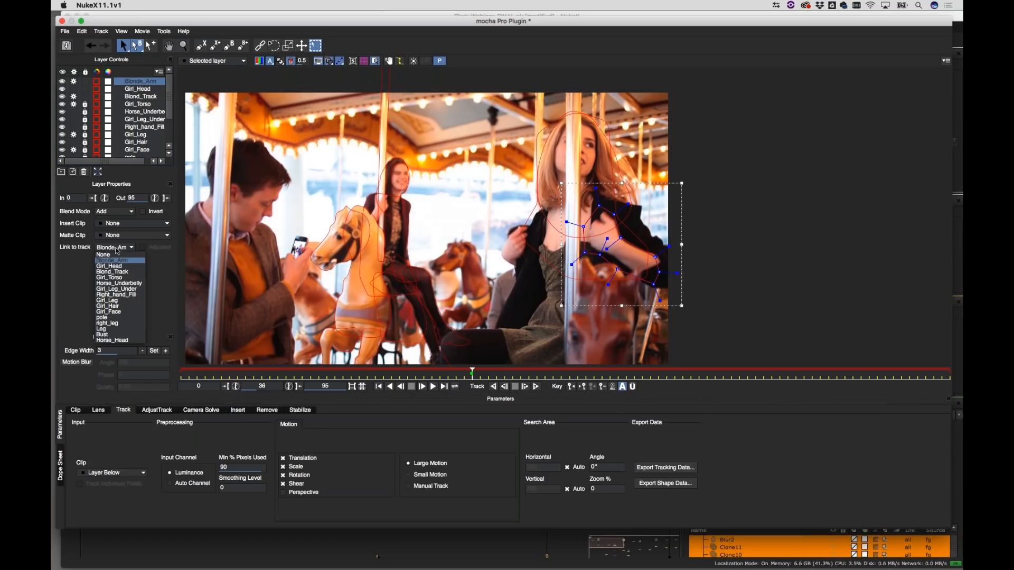
click(114, 272)
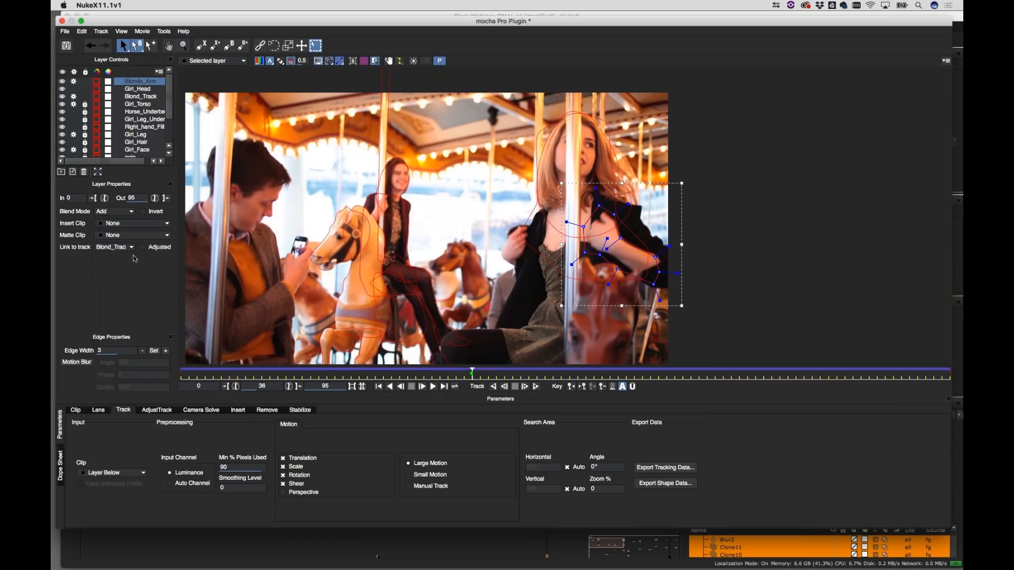
click(143, 247)
On frame 40, draw a closed X-spline around the pole in front of the blond woman as a new layer
drag(472, 379, 699, 379)
click(504, 387)
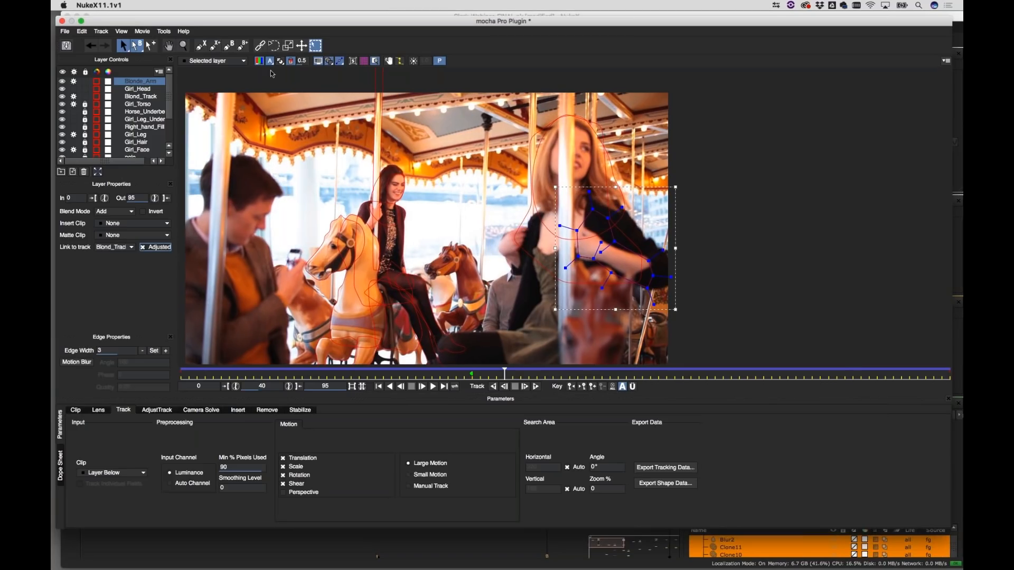
click(201, 45)
click(554, 78)
click(558, 289)
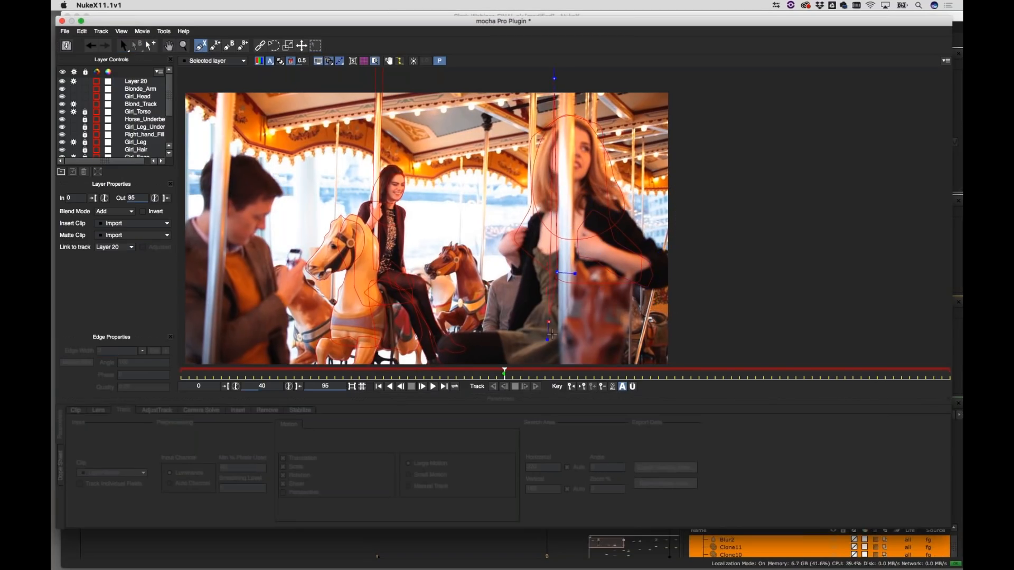
click(554, 340)
click(585, 334)
click(579, 140)
click(580, 82)
click(552, 77)
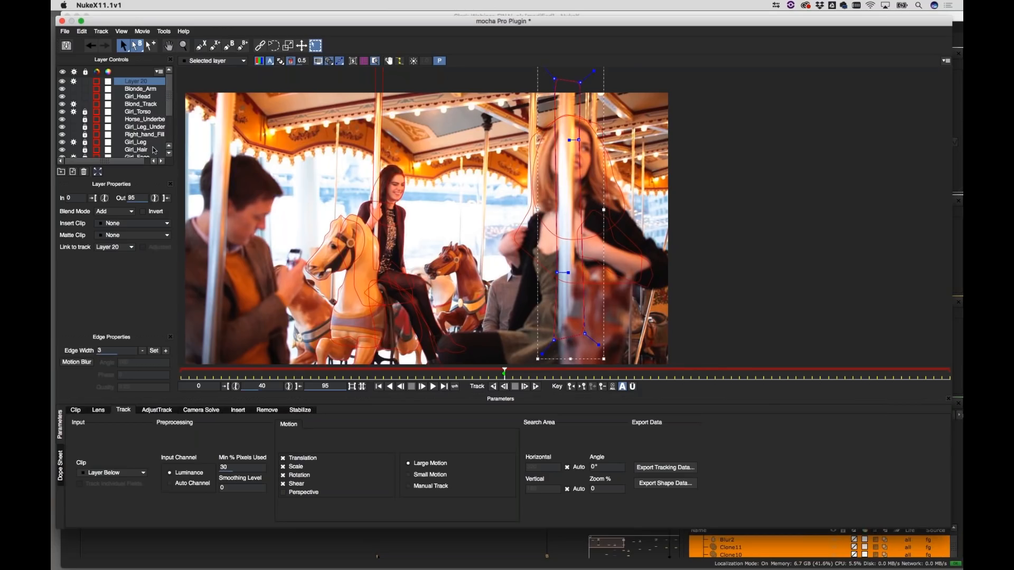
Set the foreground pole layer's blend mode to Subtract and select the Girl_Head layer
click(117, 213)
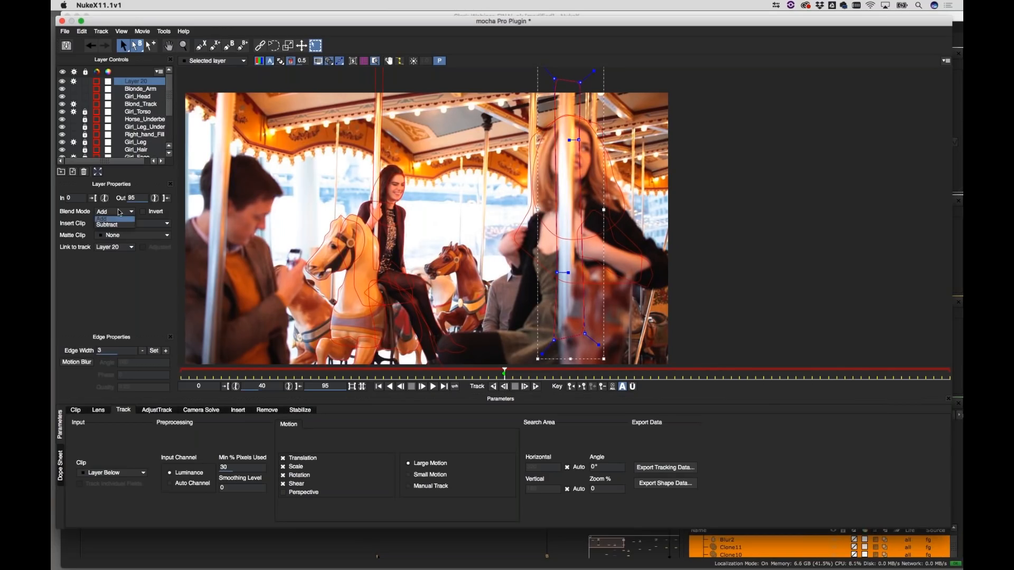
click(117, 225)
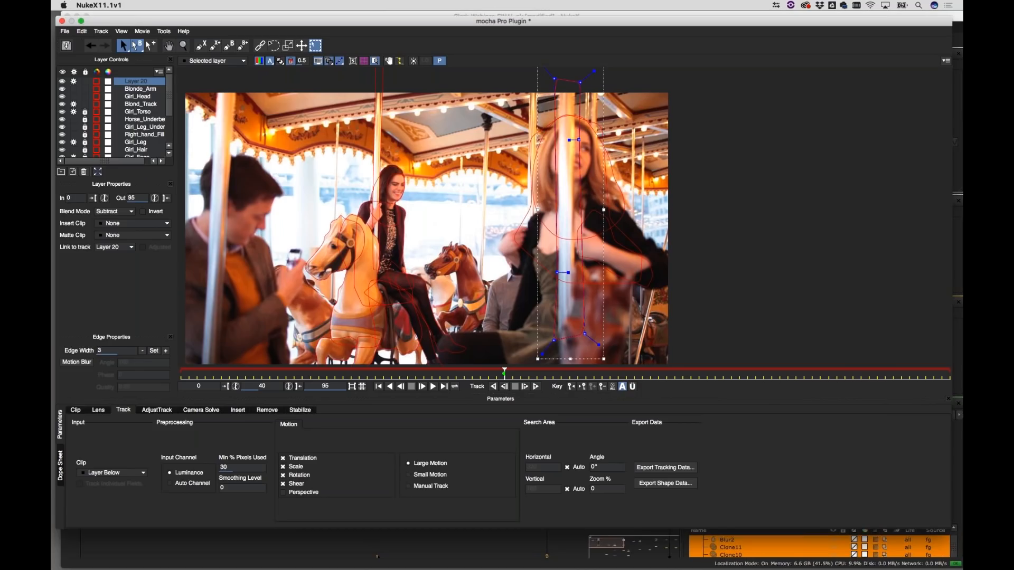
click(544, 228)
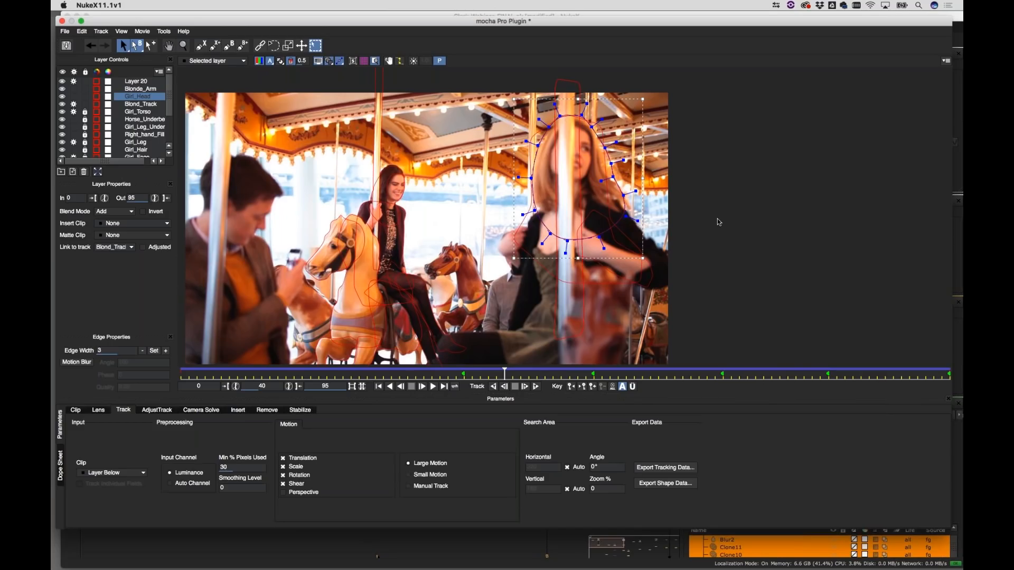
Hide and lock Layer 20, Blonde_Arm, Girl_Head and Blond_Track, and save the mocha project while closing it
click(602, 272)
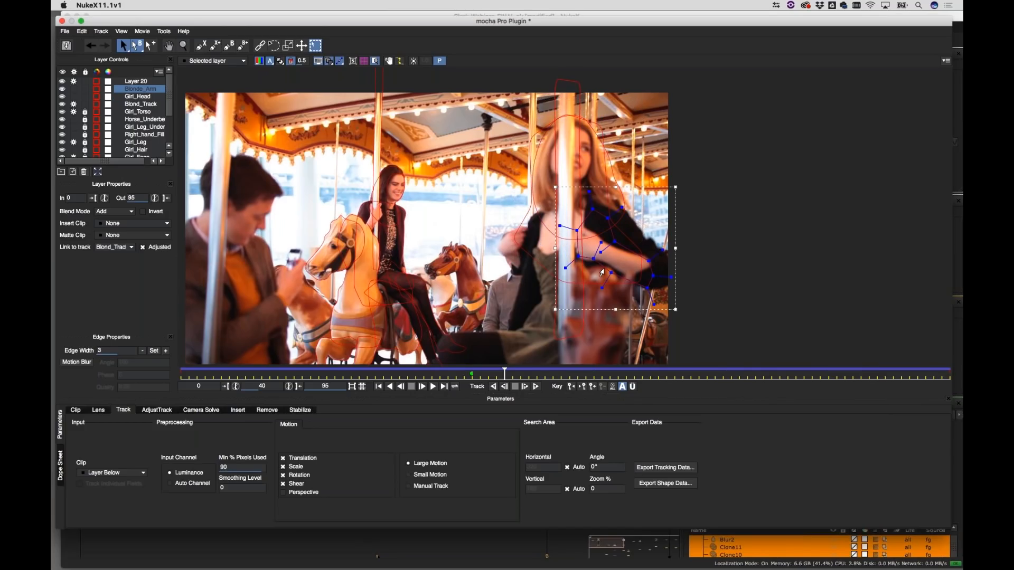
click(63, 81)
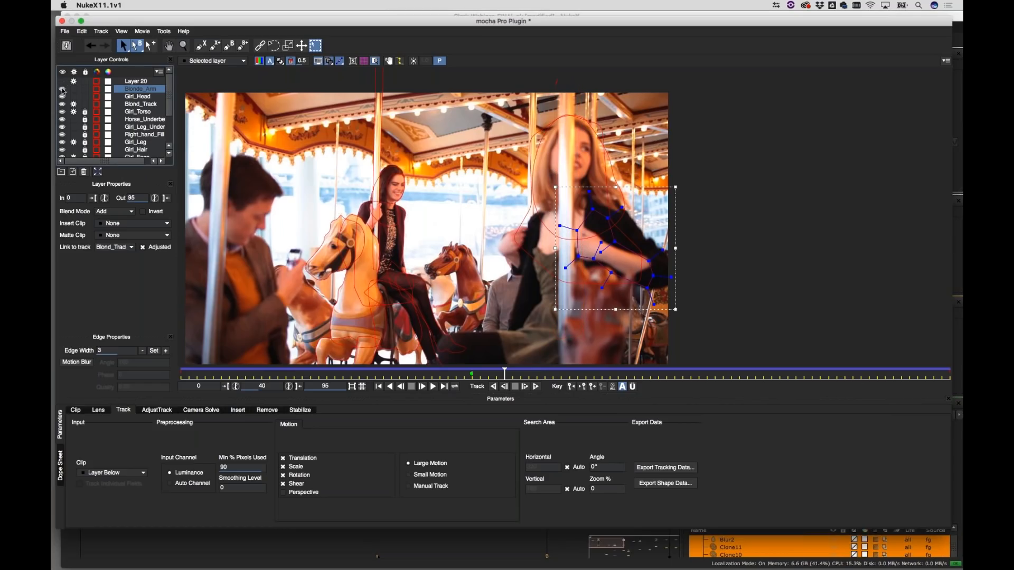
click(62, 89)
click(62, 97)
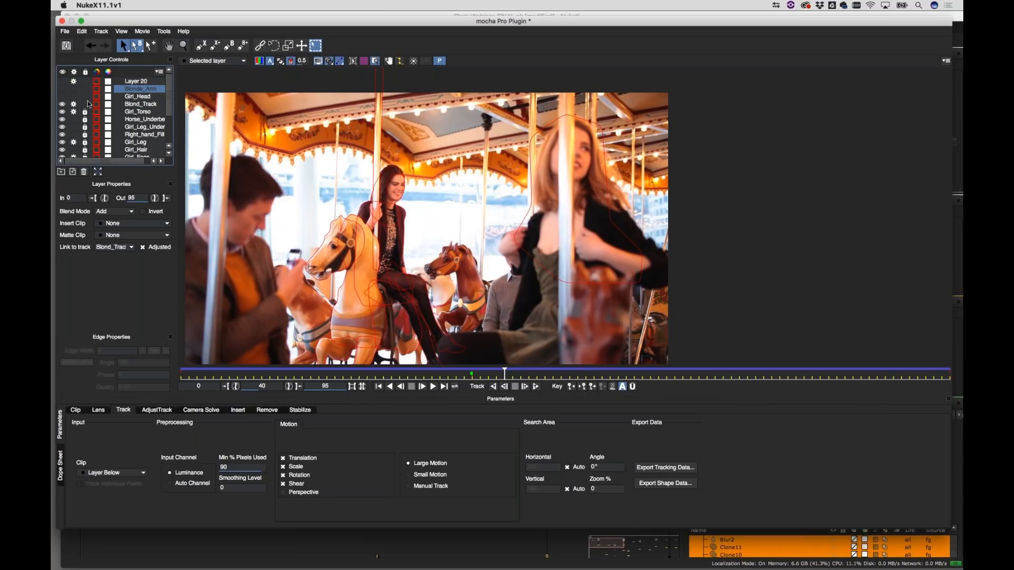
click(62, 105)
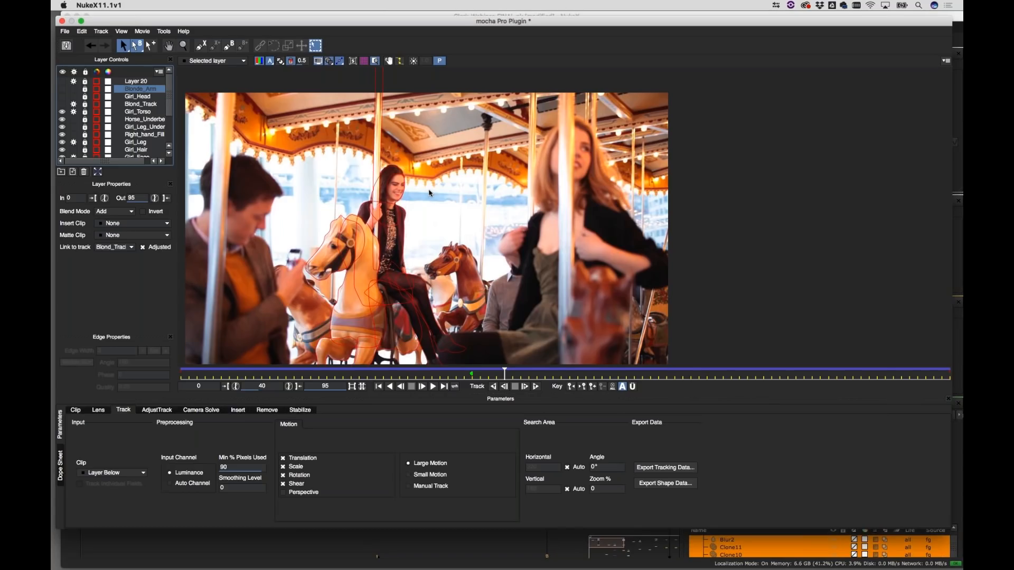
click(62, 21)
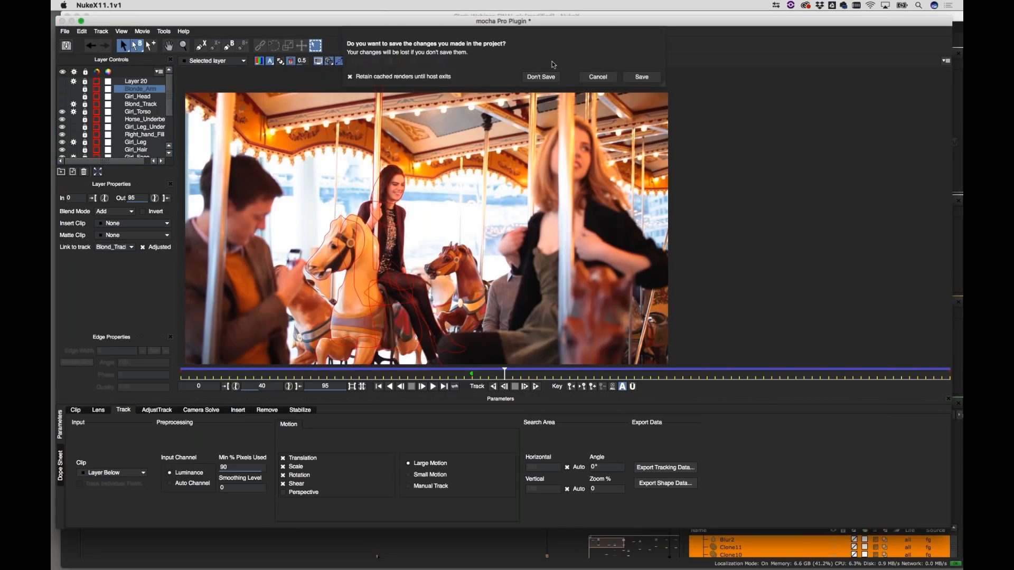
click(637, 79)
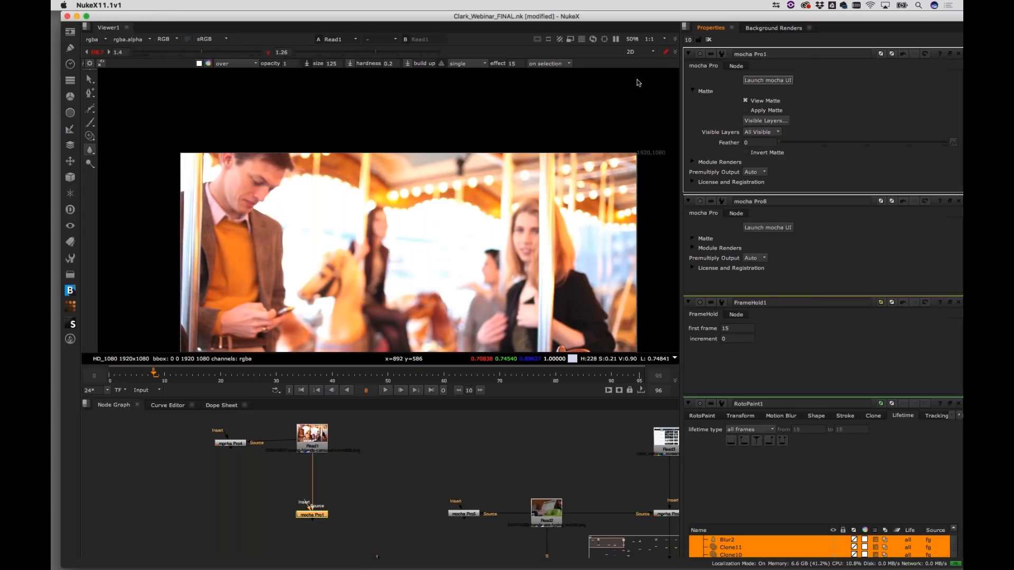
Open the properties of the mocha Pro6 node fed by the frame hold and launch its mocha interface
drag(197, 490, 106, 511)
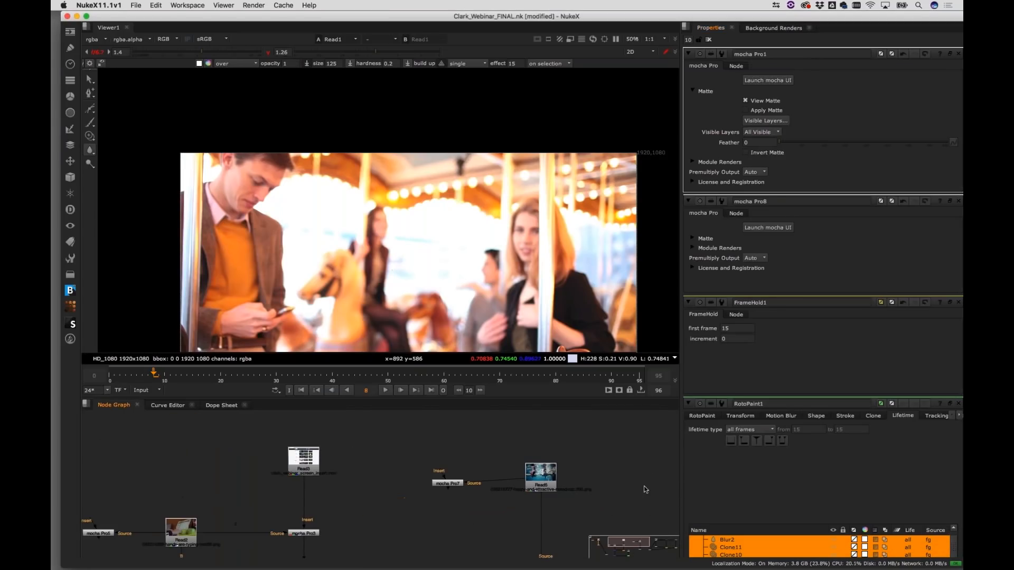
drag(604, 475, 276, 481)
drag(527, 514, 499, 433)
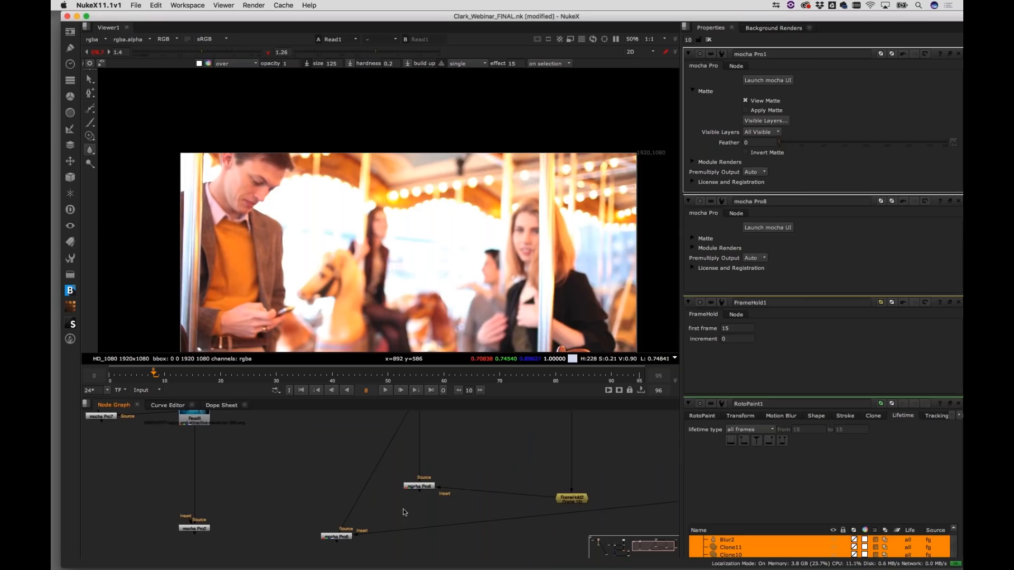
double_click(419, 487)
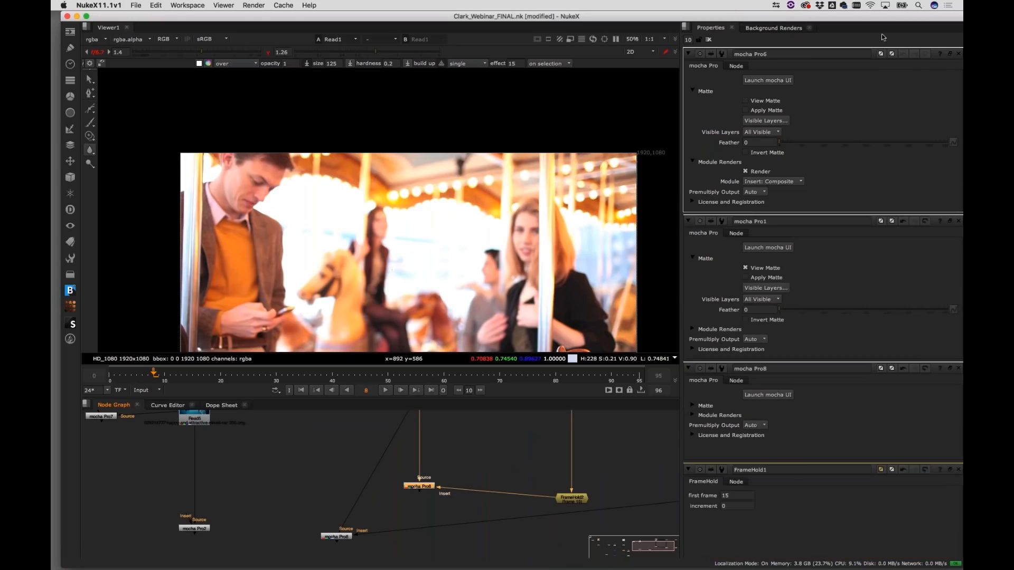
click(775, 81)
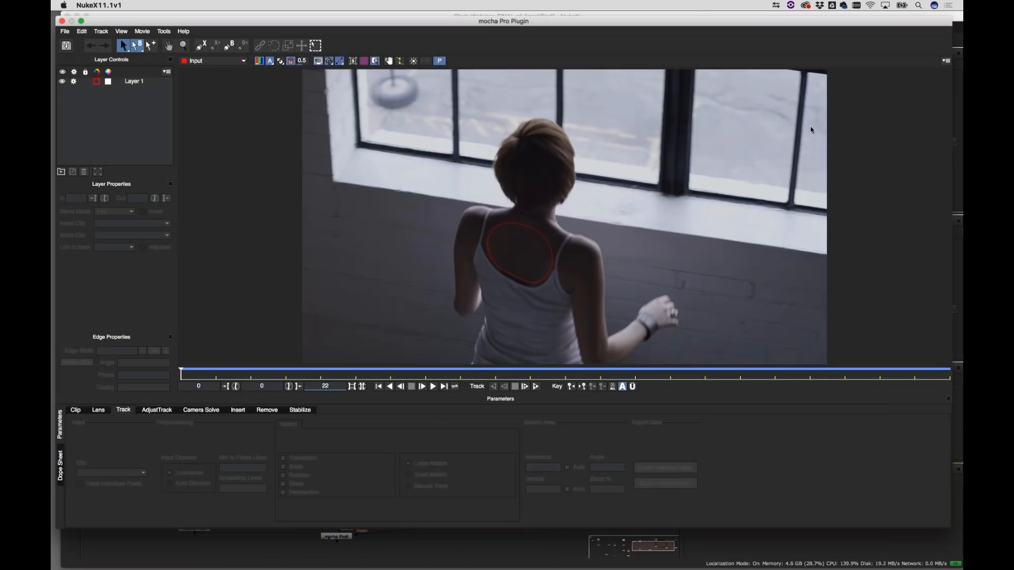
Play part of the clip and display the insert warp mesh for the layer on the woman's back
click(432, 387)
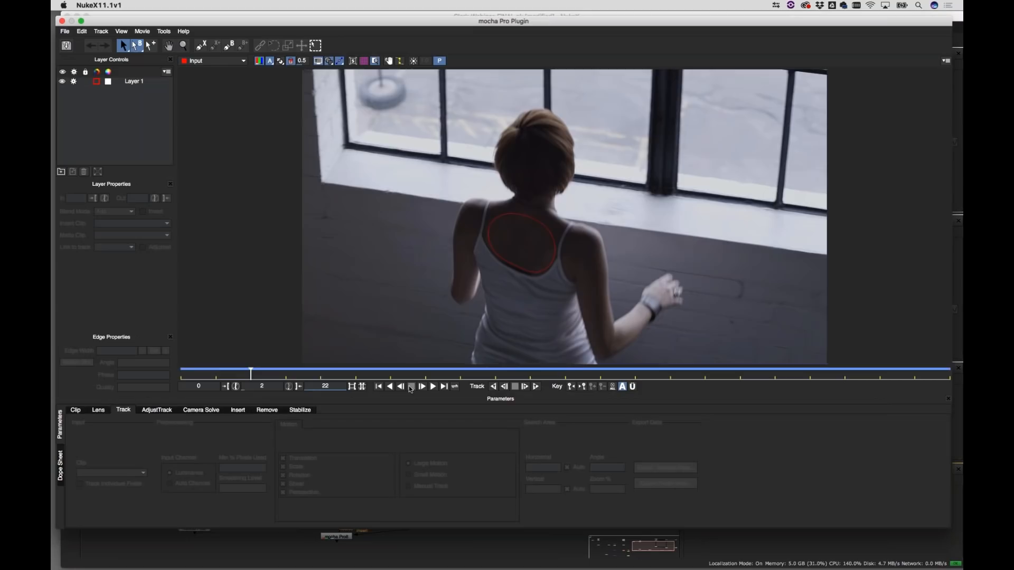
click(412, 387)
click(234, 411)
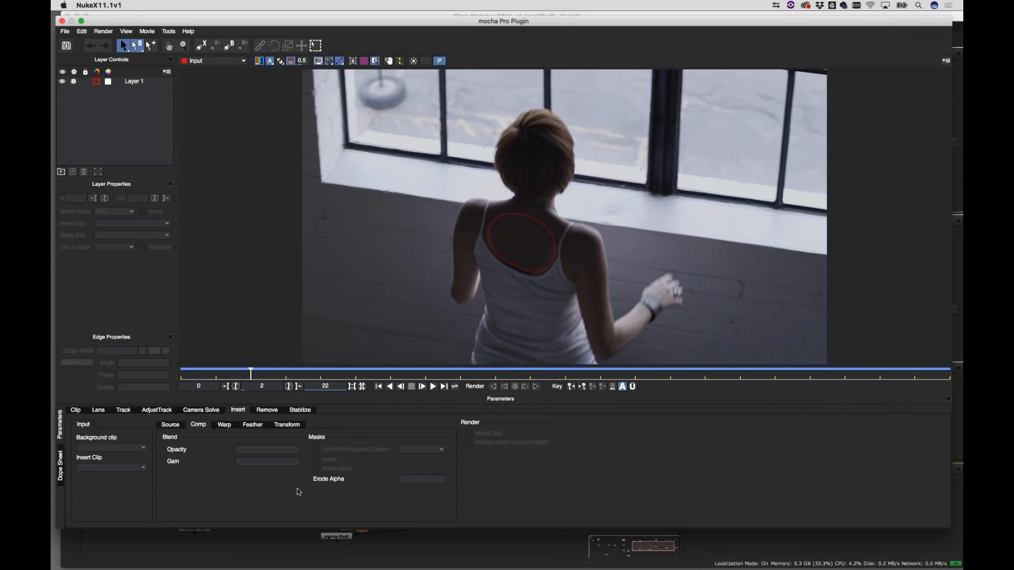
click(227, 426)
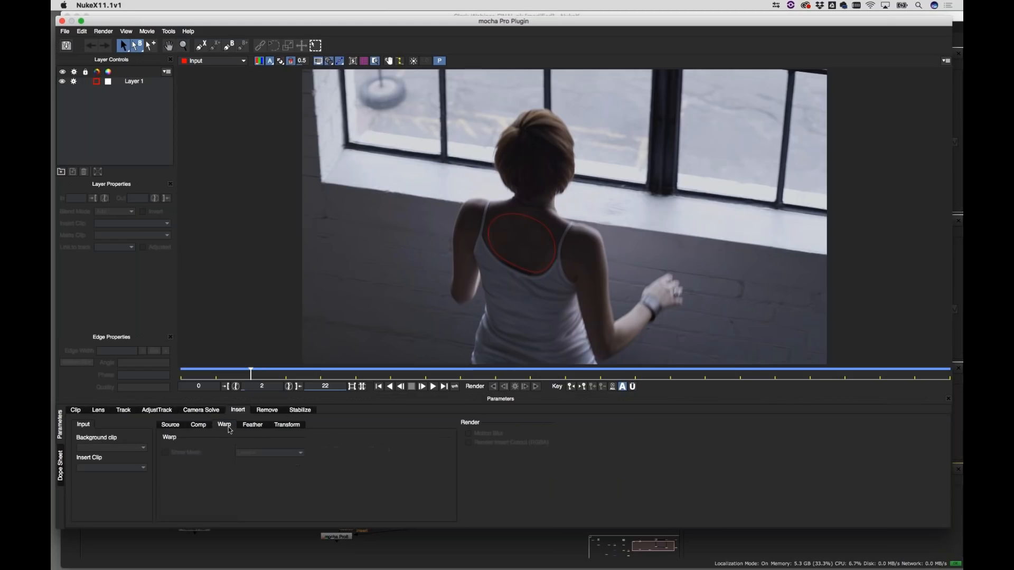
click(532, 276)
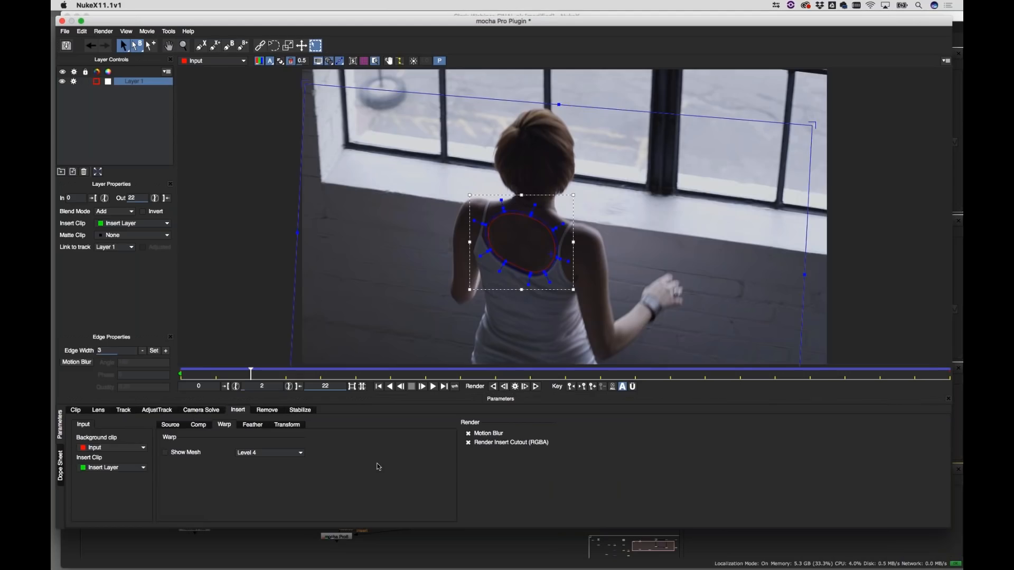
click(194, 452)
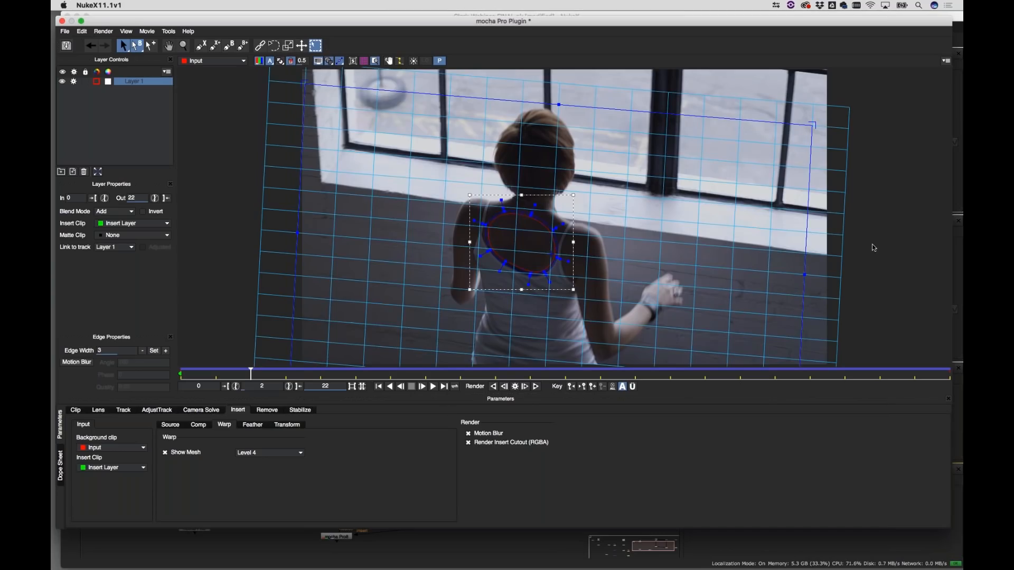
key(z)
drag(876, 220, 876, 255)
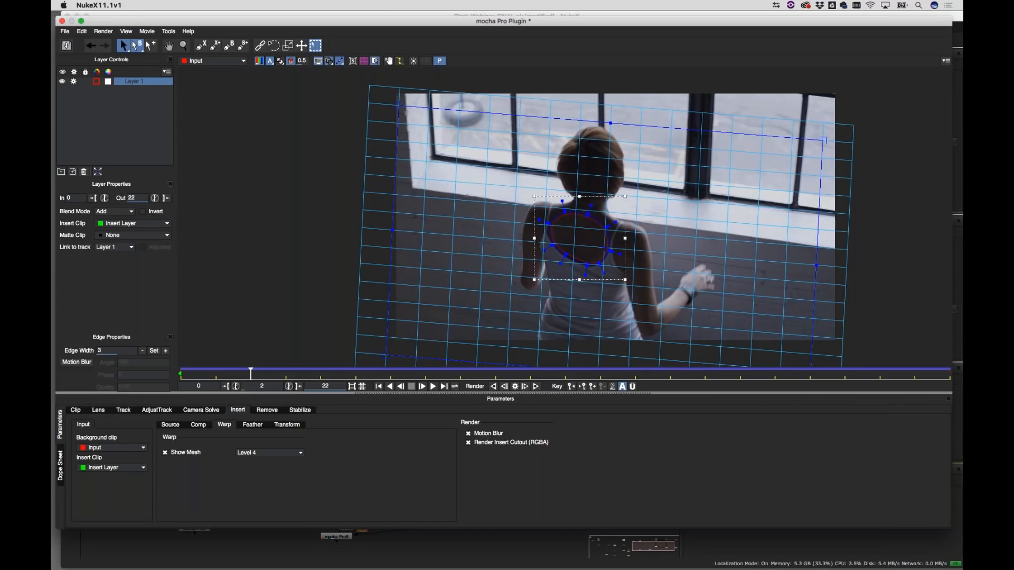
Hide the back layer's warp mesh and surface outline, and save the project while closing mocha
click(165, 453)
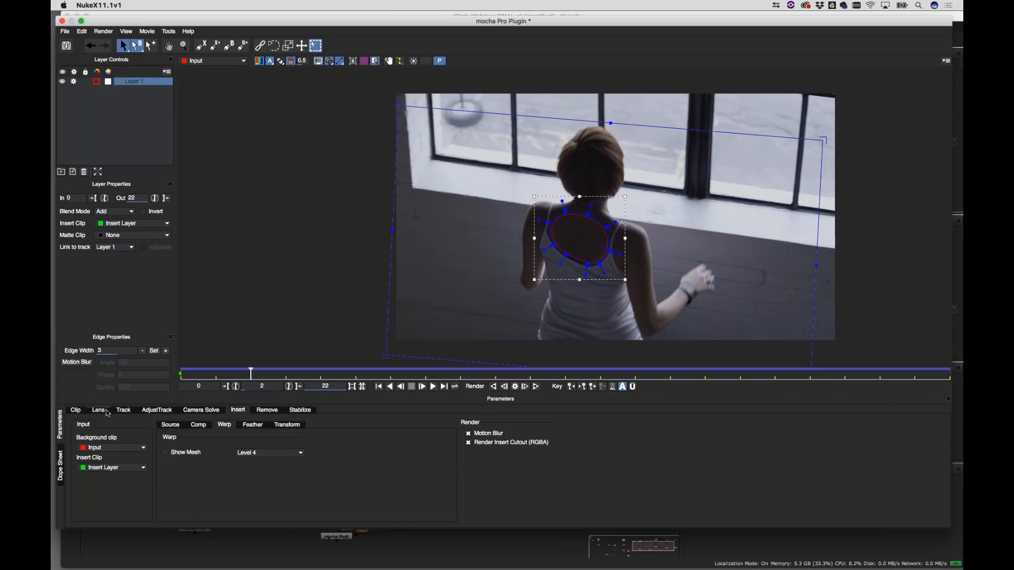
click(123, 411)
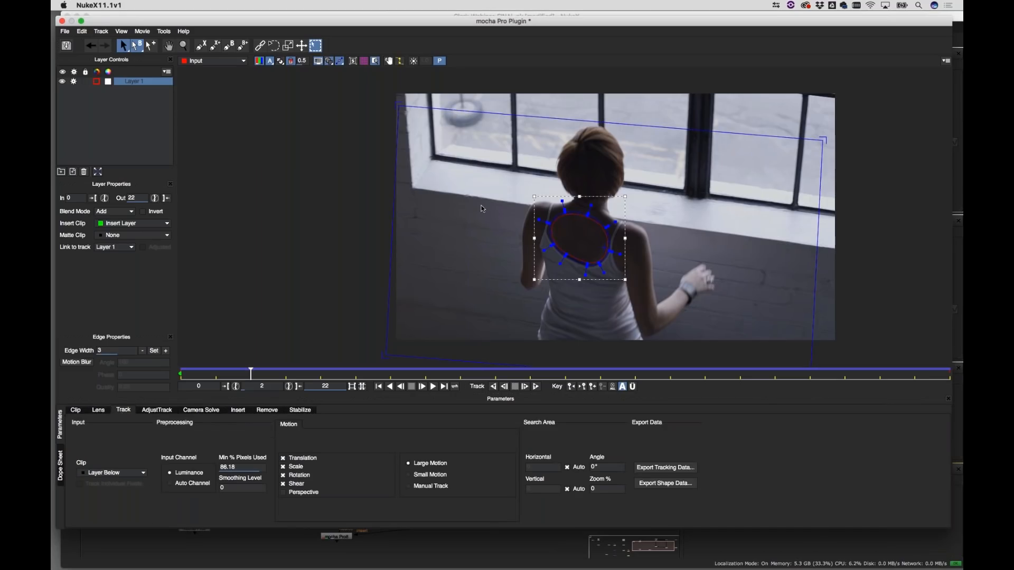
click(353, 62)
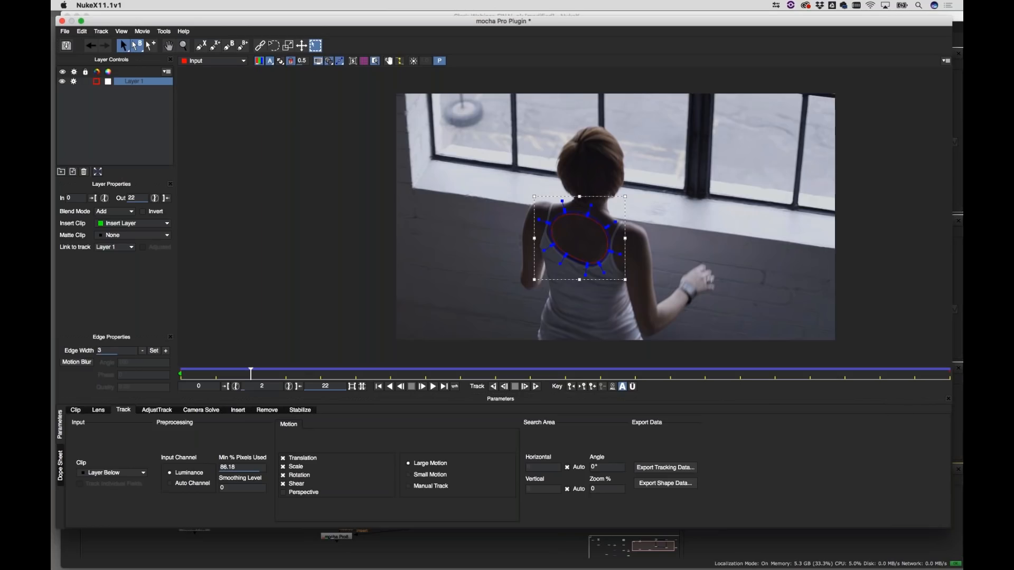
click(63, 22)
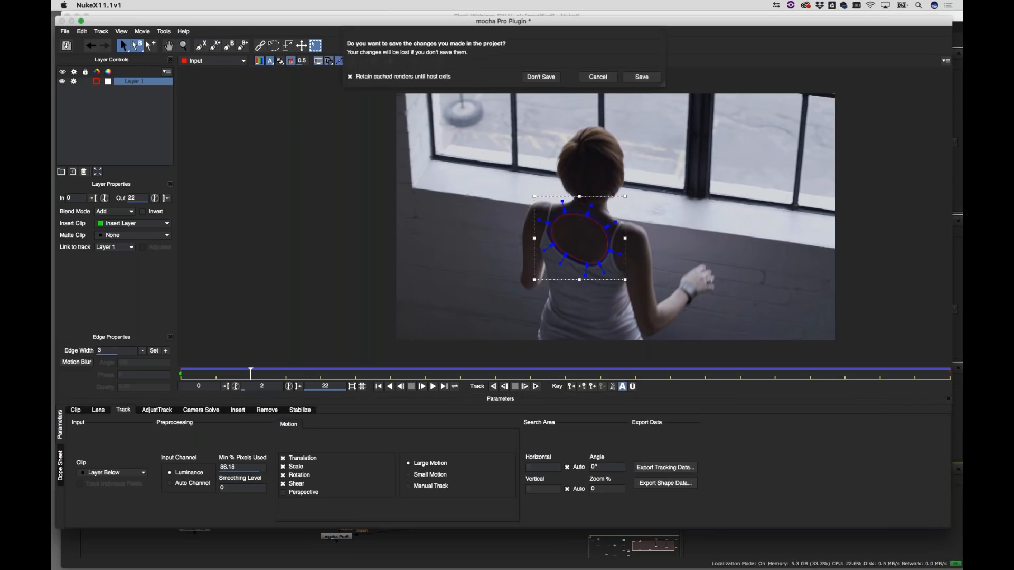
click(639, 78)
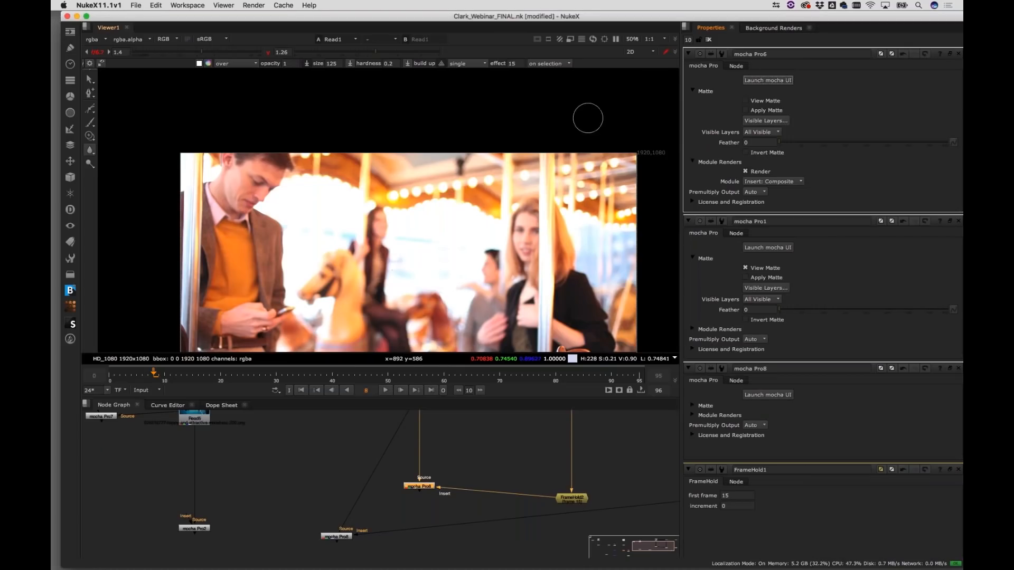
Return to the mocha Pro1 node below the carousel footage, open its properties and launch its mocha interface
drag(211, 493, 394, 527)
drag(505, 520, 771, 519)
drag(263, 489, 606, 493)
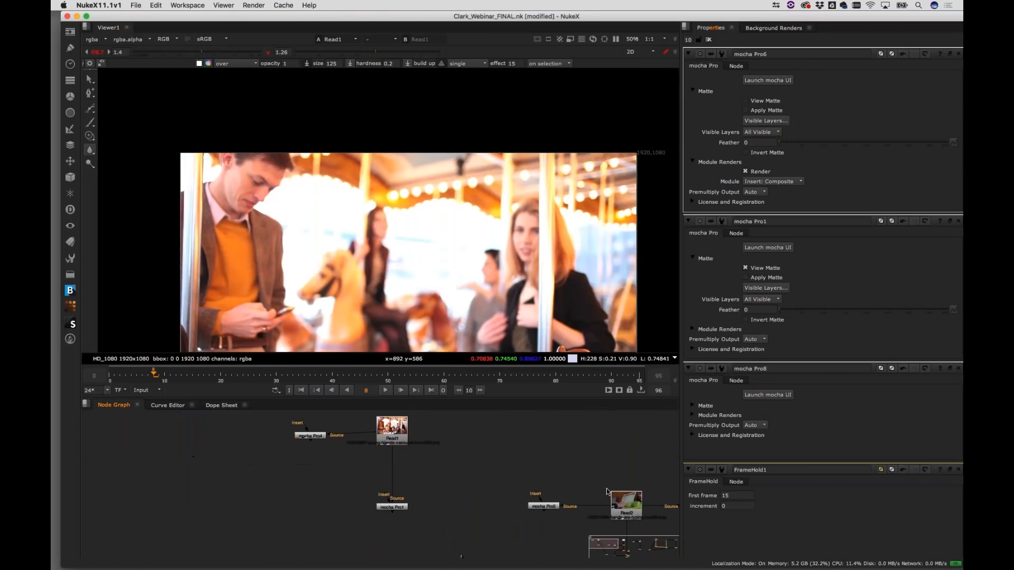
drag(384, 446, 384, 473)
click(394, 463)
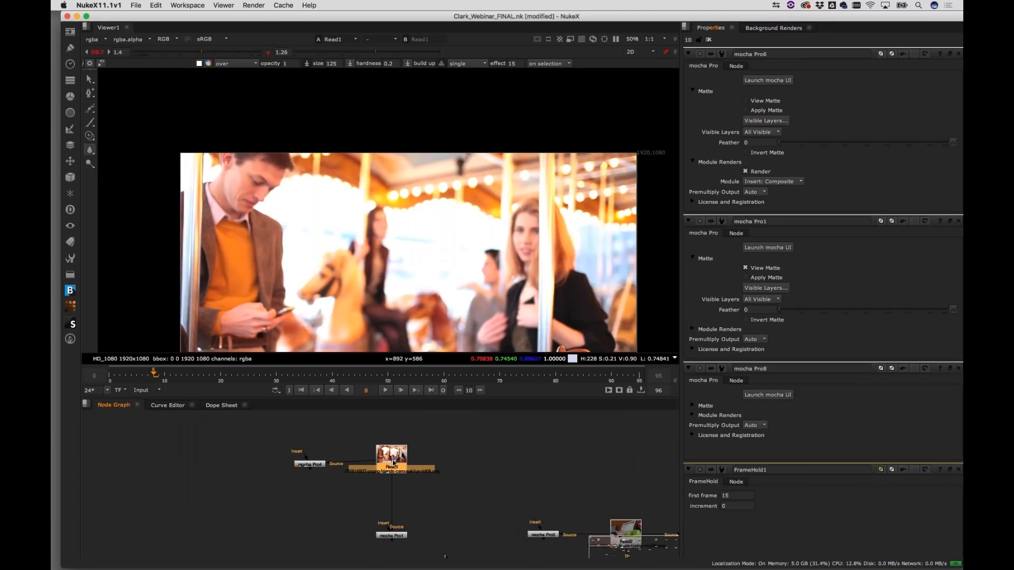
click(391, 535)
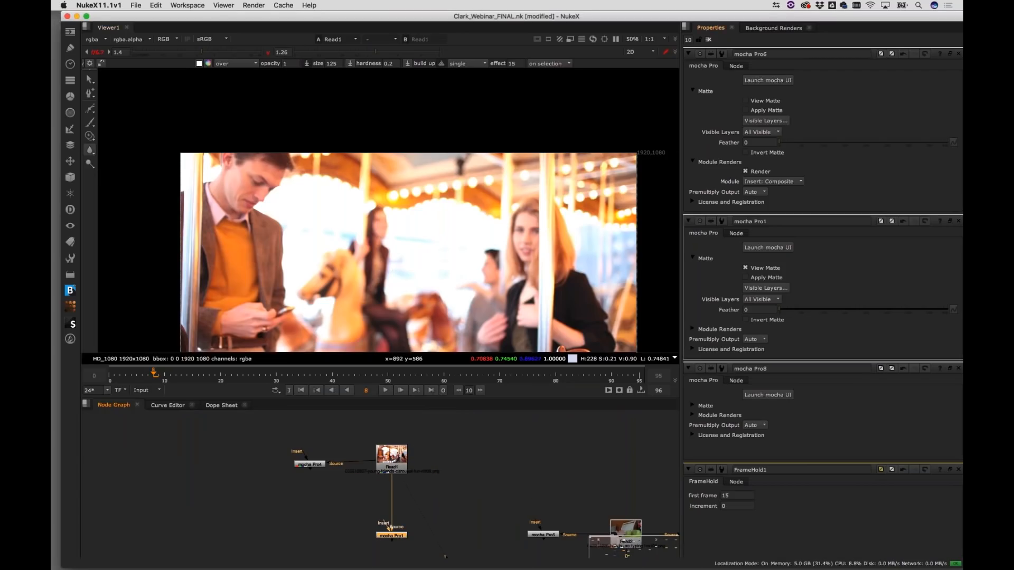
click(777, 79)
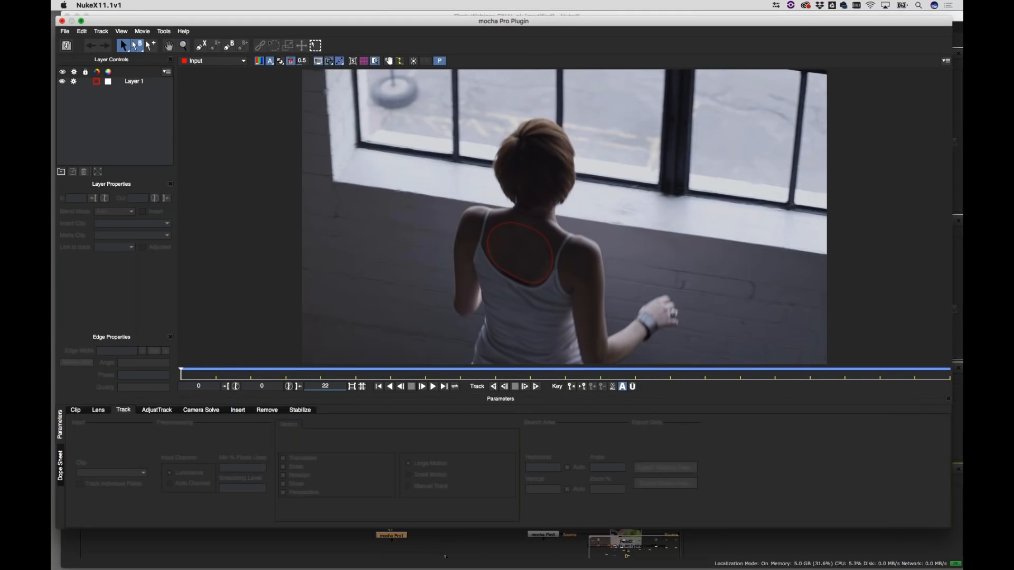
click(62, 20)
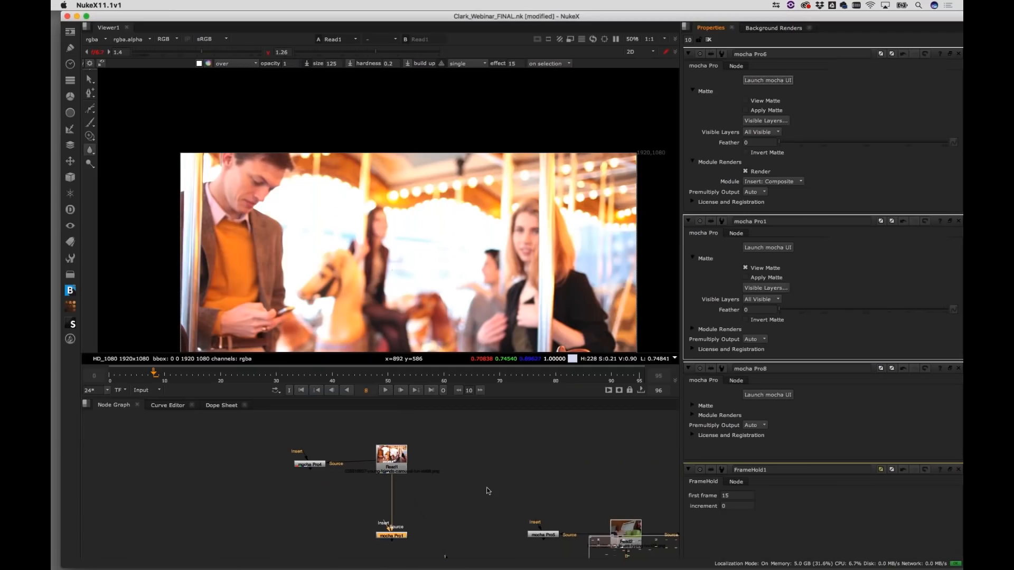
double_click(393, 536)
click(768, 80)
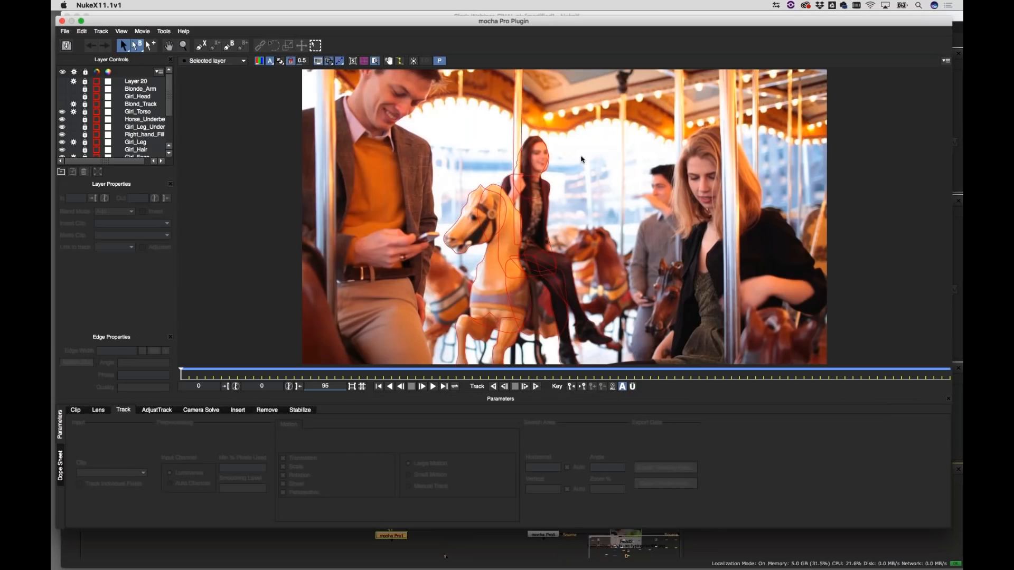
Select the layer of the pole beside the dark-haired girl and unlock it for editing
click(508, 136)
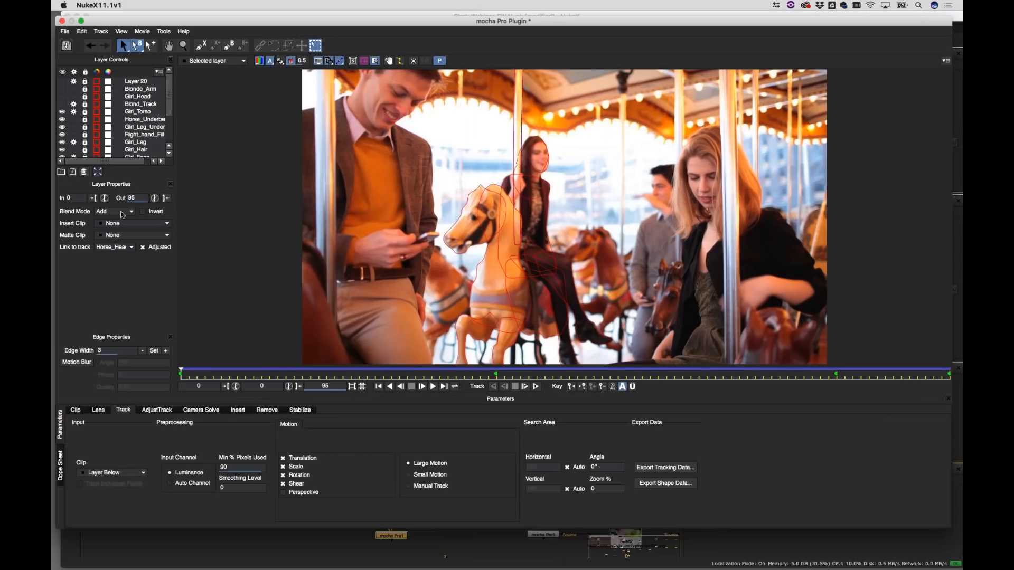
scroll(169, 119, down, 2)
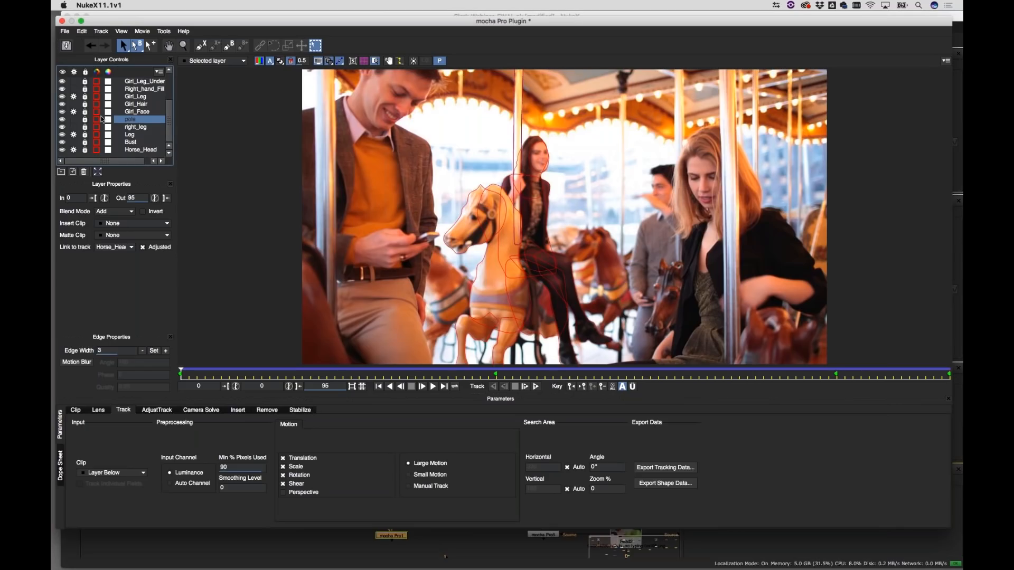
click(86, 120)
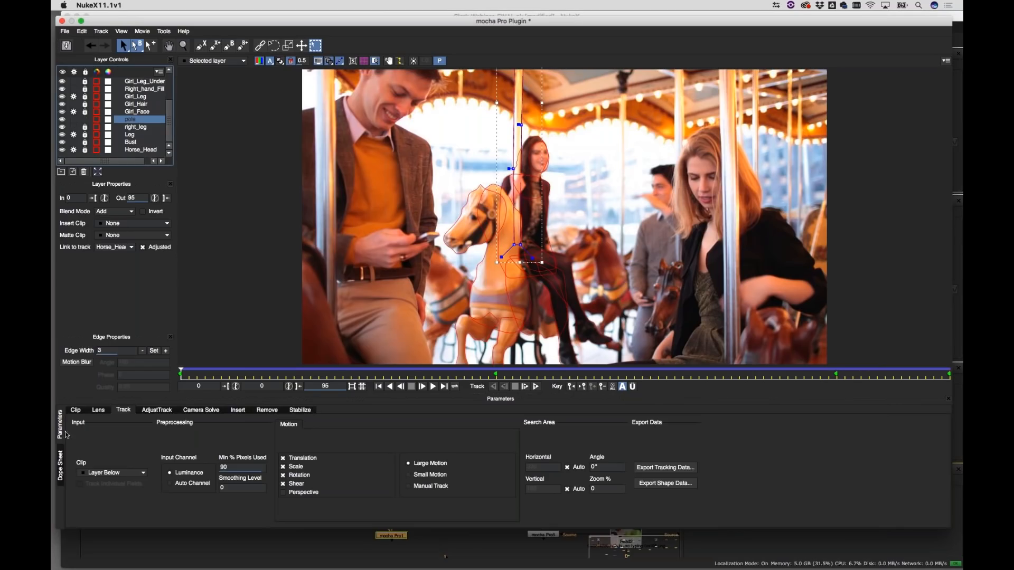
Open the dope sheet and examine the keyframes of the pole and Girl_Face layers
click(61, 467)
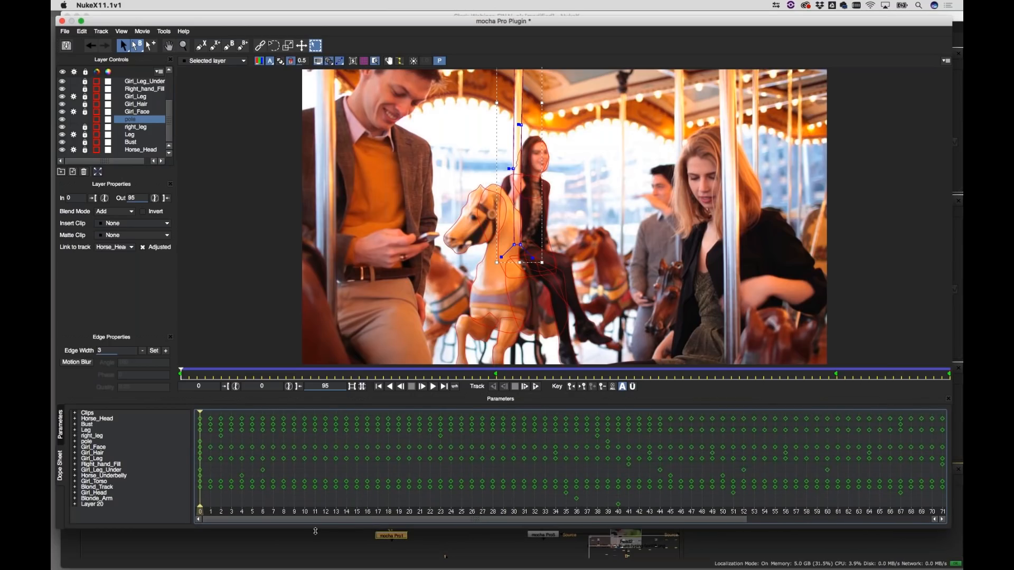
click(150, 465)
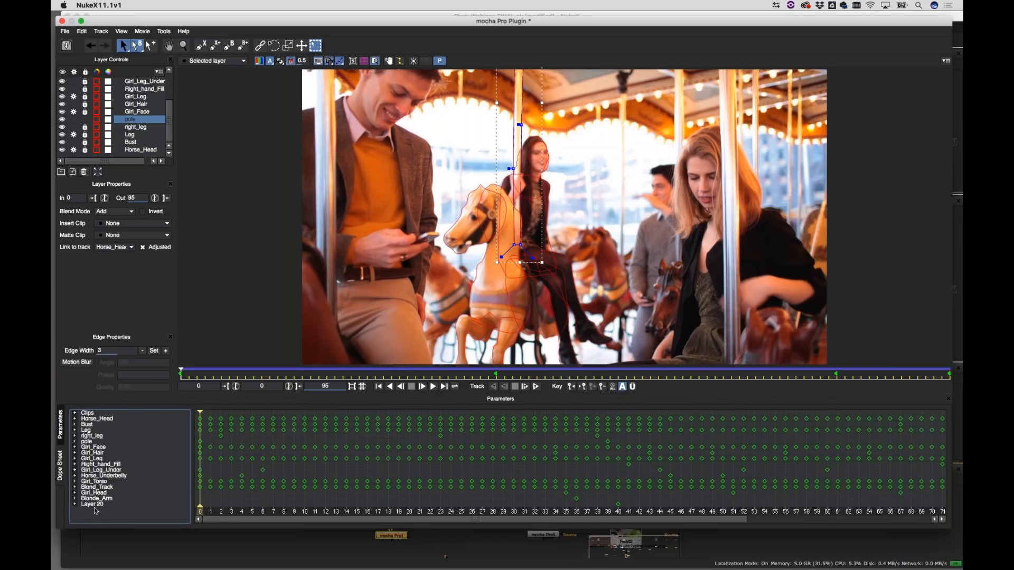
click(88, 443)
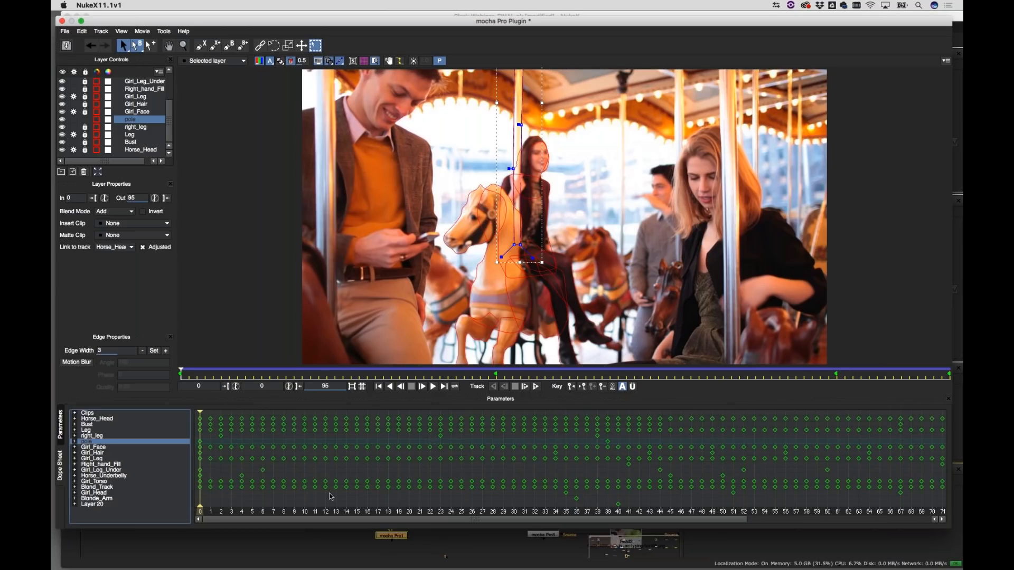
drag(448, 520, 381, 519)
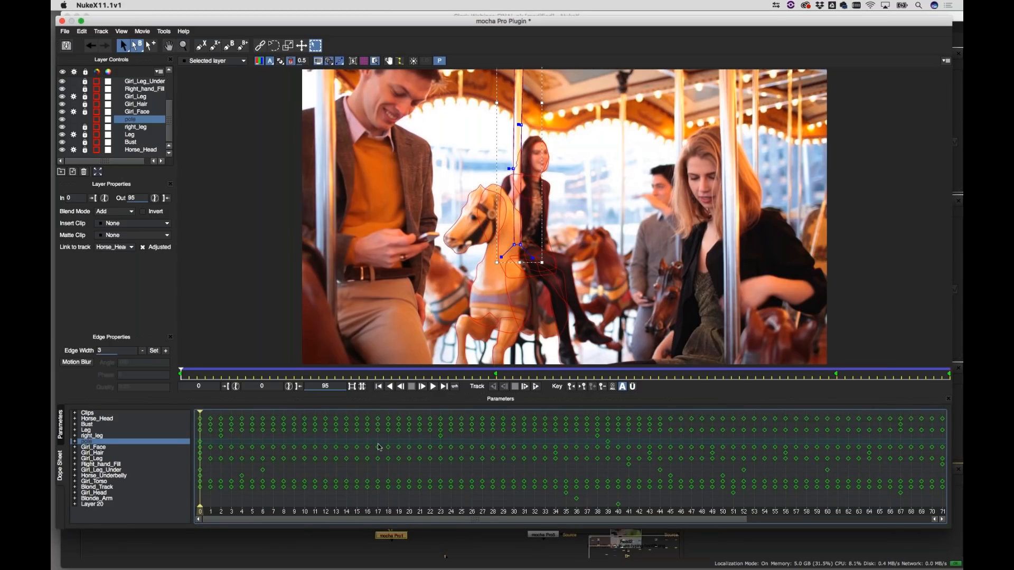
click(95, 448)
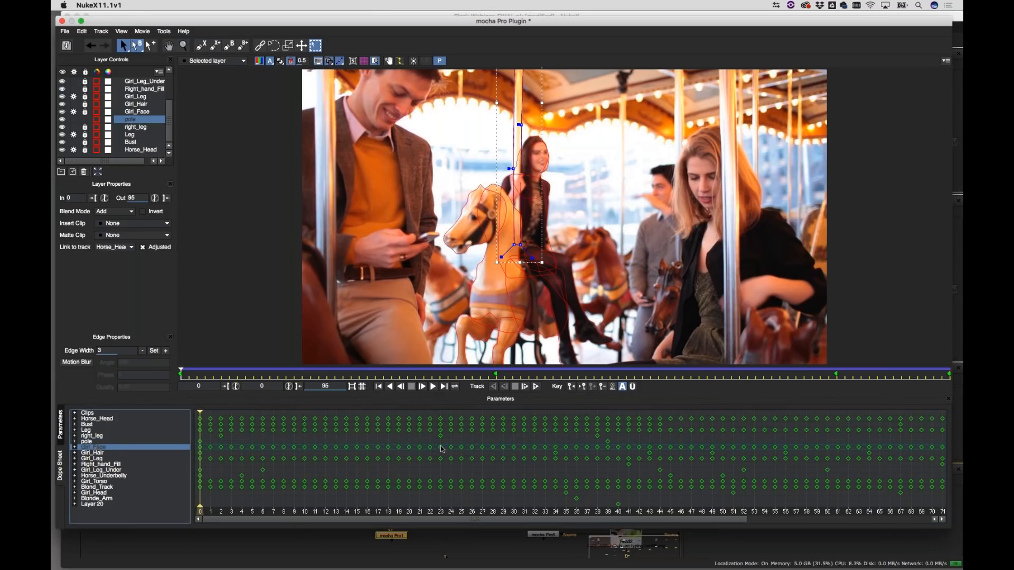
Delete the Girl_Face layer's keyframes on frames 6 to 11 in the dope sheet, and save the project while closing mocha
drag(259, 437, 323, 457)
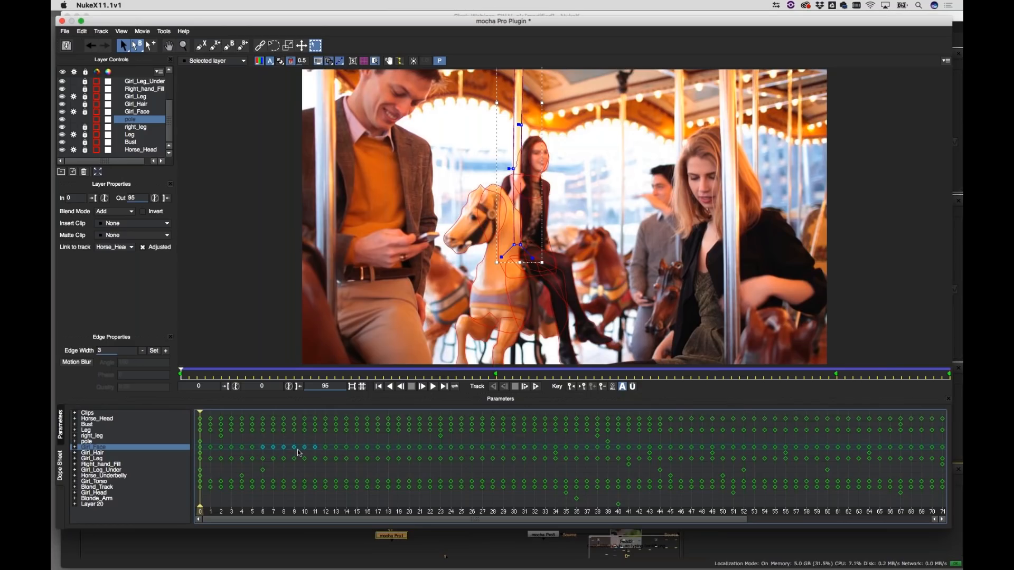
key(Delete)
click(62, 21)
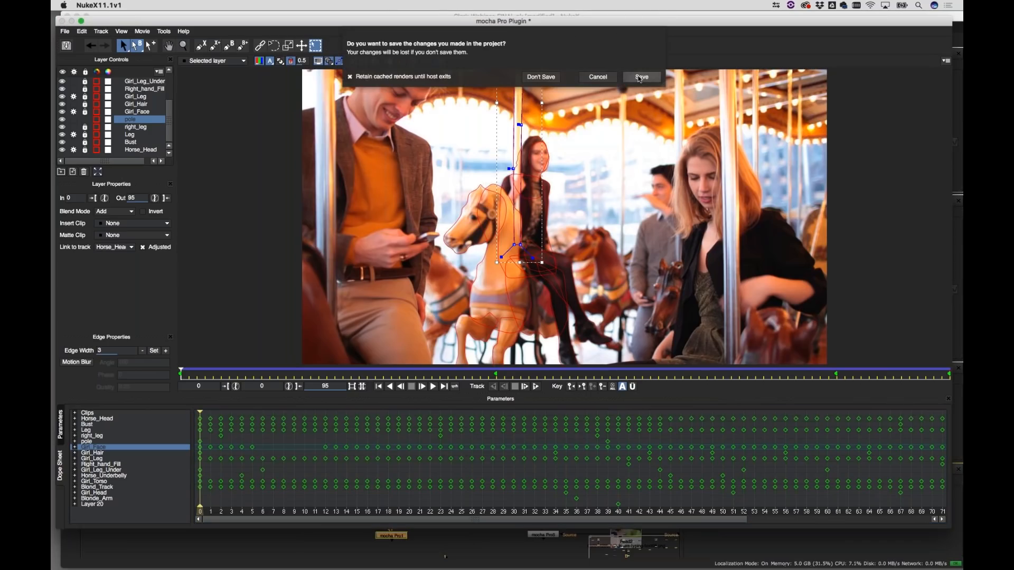
click(641, 77)
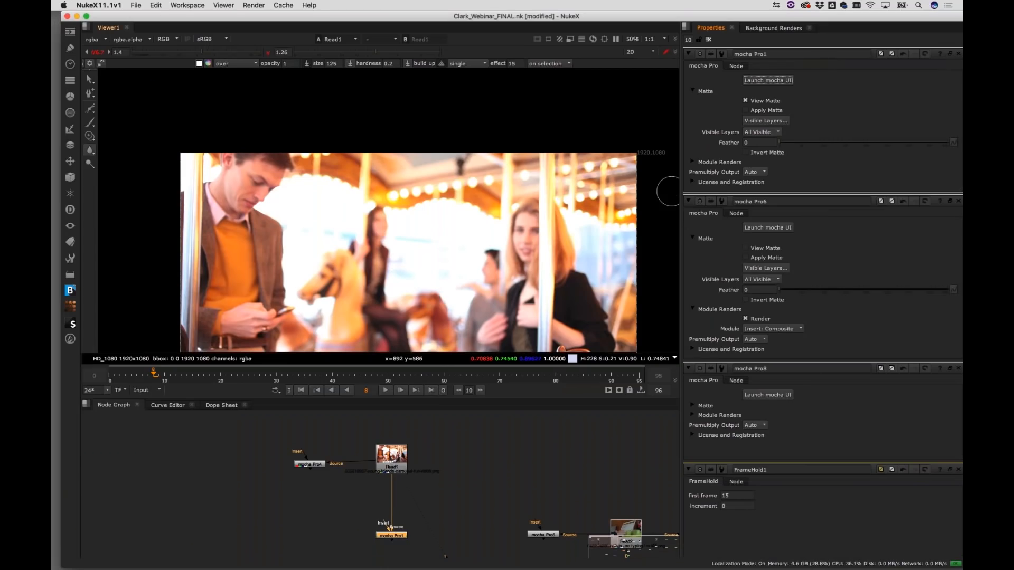
Find the mocha Pro5 node beside the laptop footage in the node graph, open its properties and launch its mocha interface
drag(486, 471, 246, 394)
scroll(413, 460, up, 2)
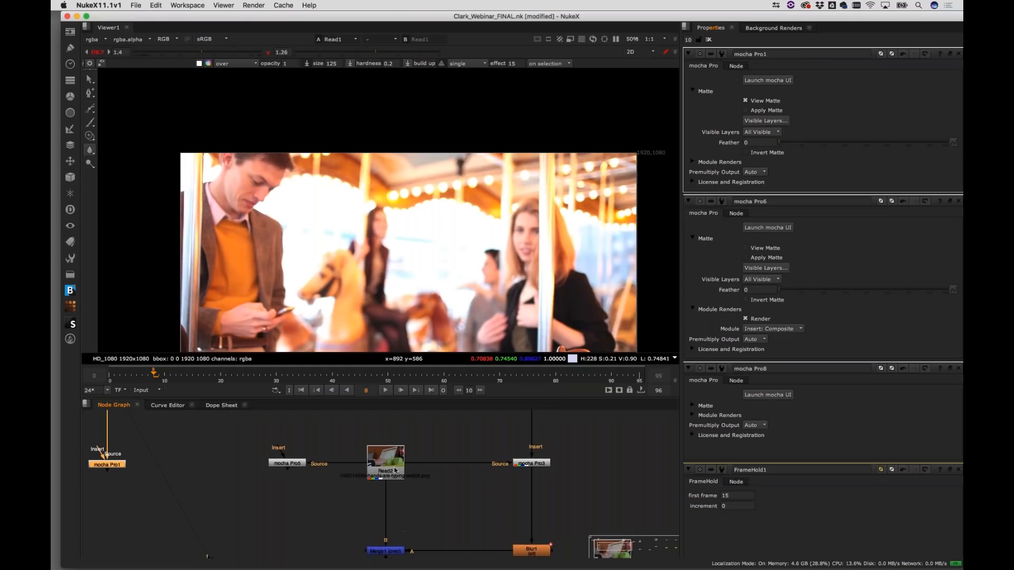
drag(384, 465, 368, 417)
click(368, 417)
drag(424, 451, 501, 492)
click(349, 453)
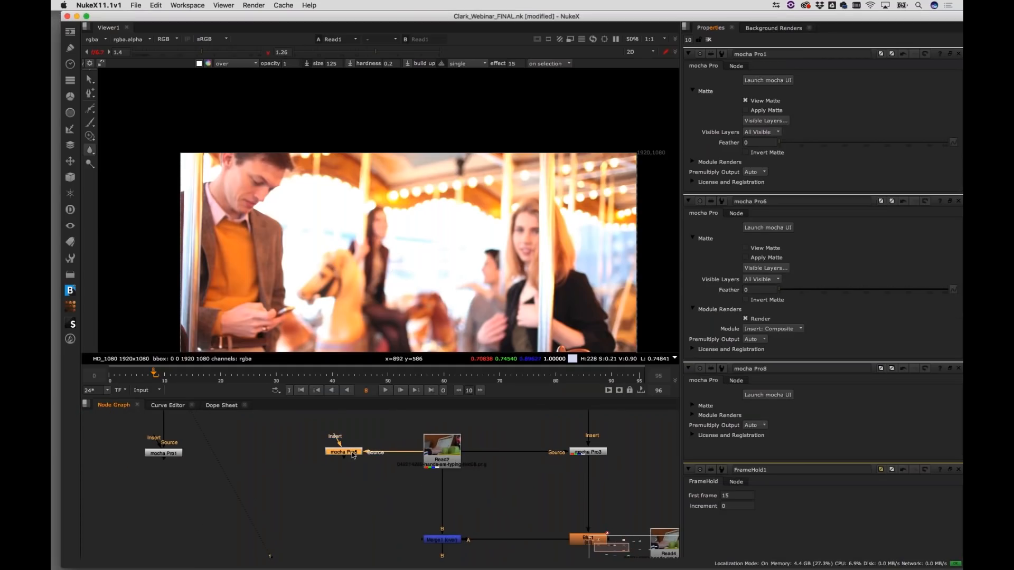
click(763, 81)
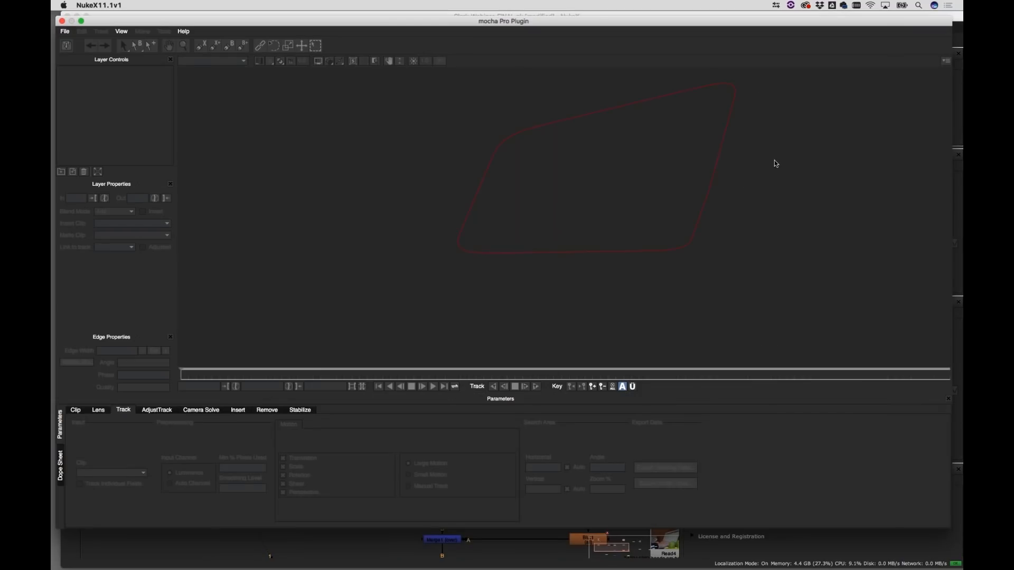
Show the laptop layer's planar surface and start AdjustTrack with frame 11 as the master frame
click(564, 226)
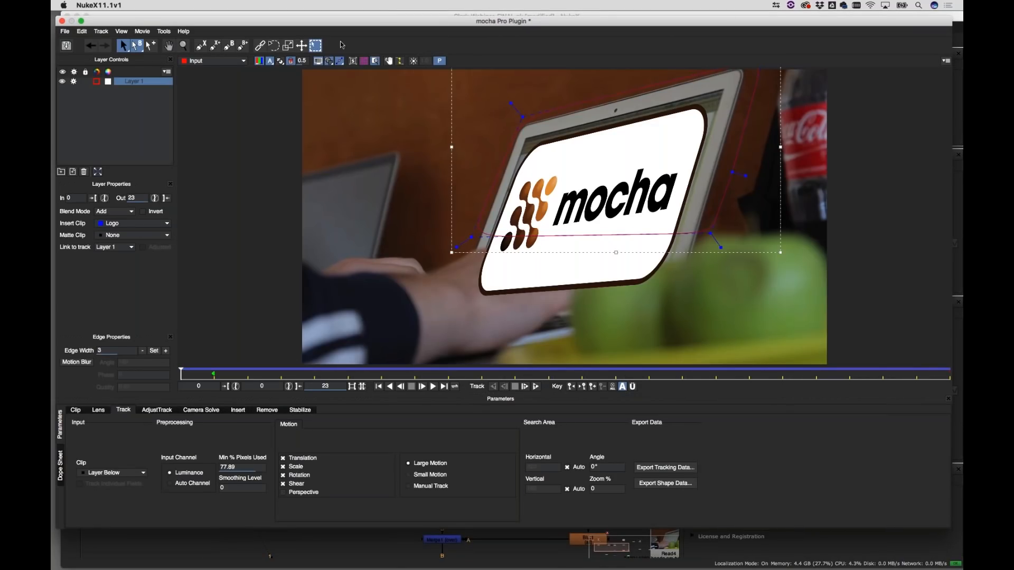
click(353, 63)
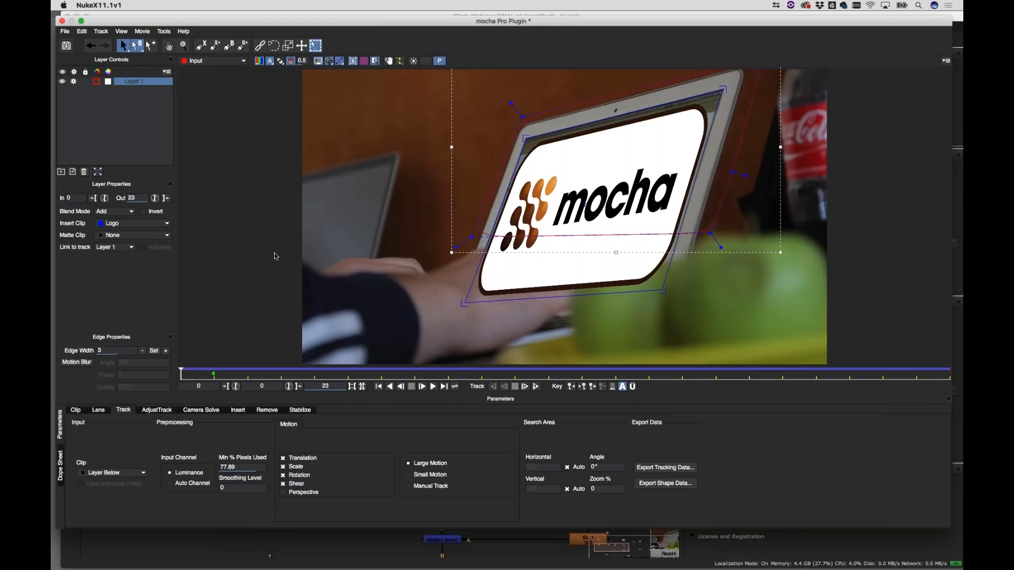
drag(193, 374, 561, 385)
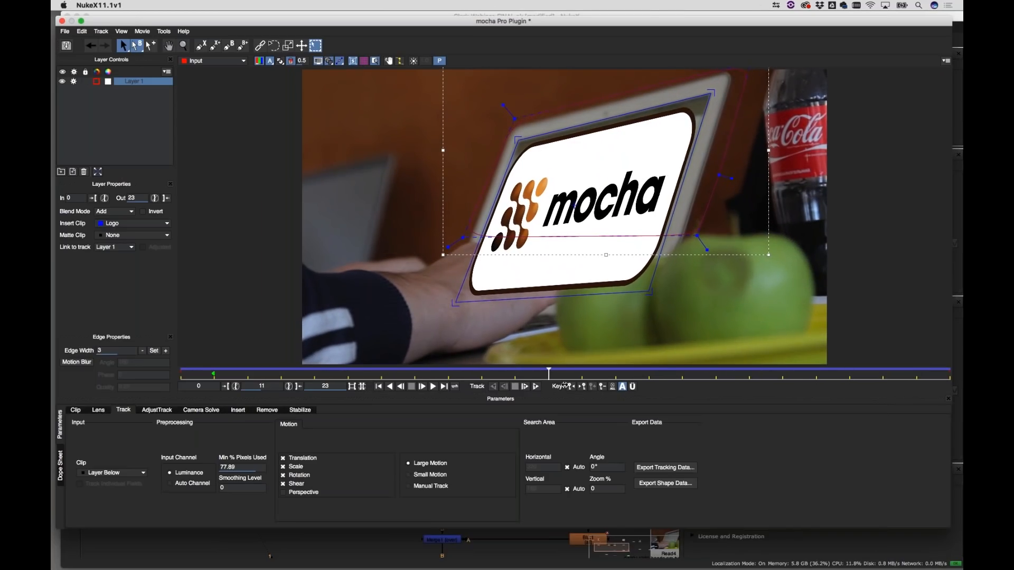
click(154, 411)
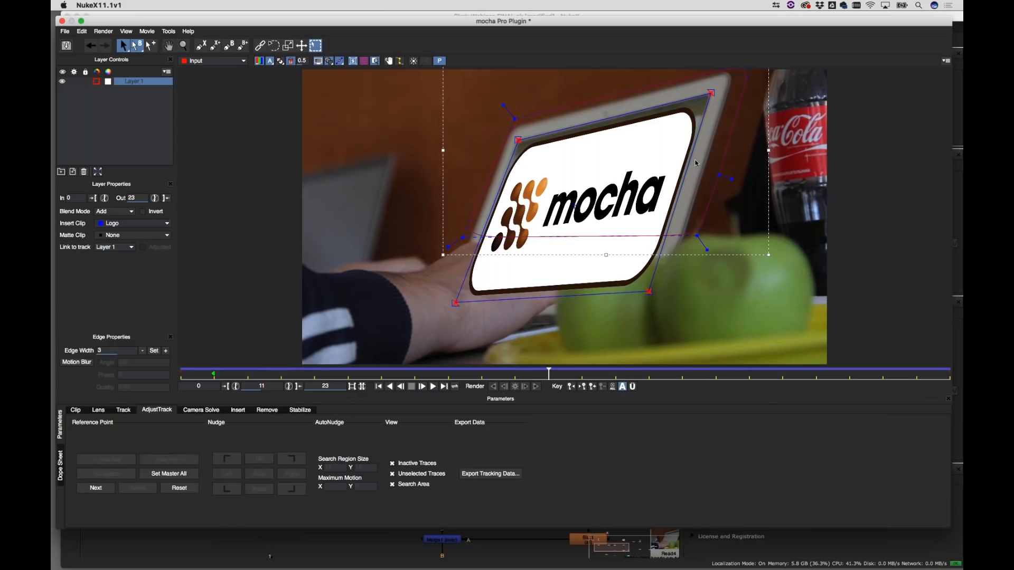
On frame 12, move the upper-left reference point towards the laptop screen's inner corner and nudge the surface corner right to meet it
key(z)
drag(537, 184, 643, 215)
key(x)
key(Left)
key(z)
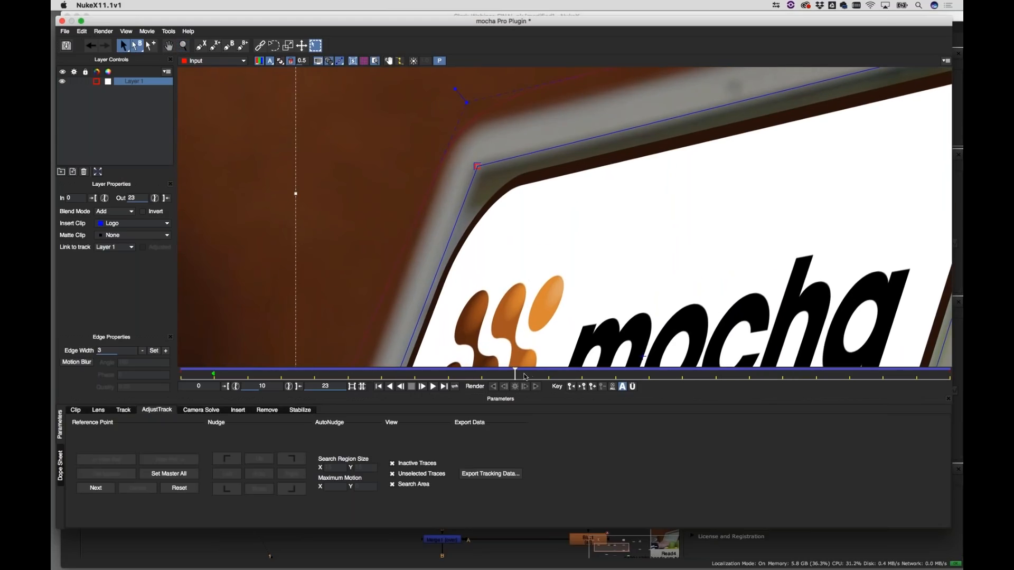
drag(516, 375, 583, 376)
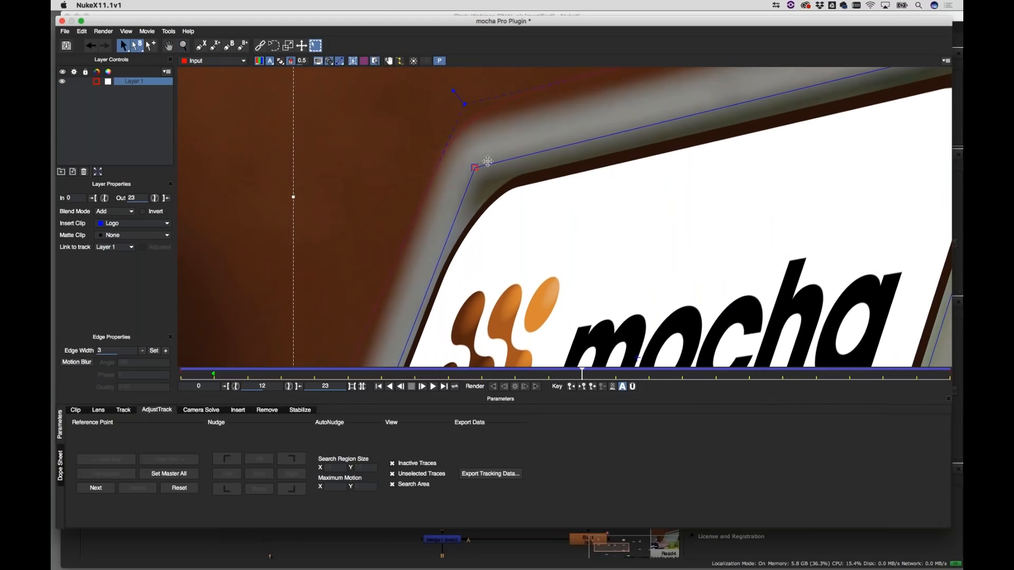
drag(481, 175, 482, 180)
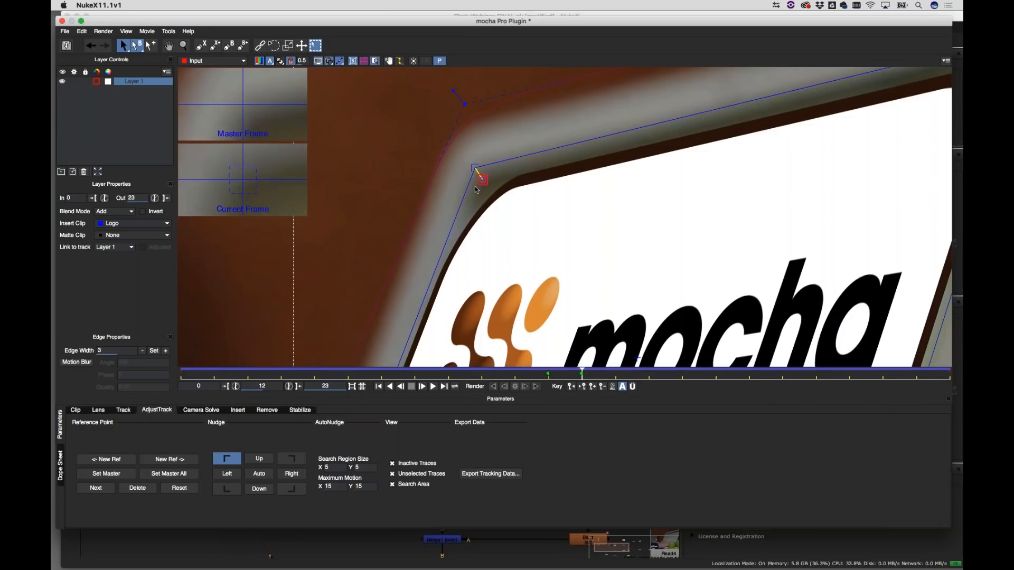
click(294, 474)
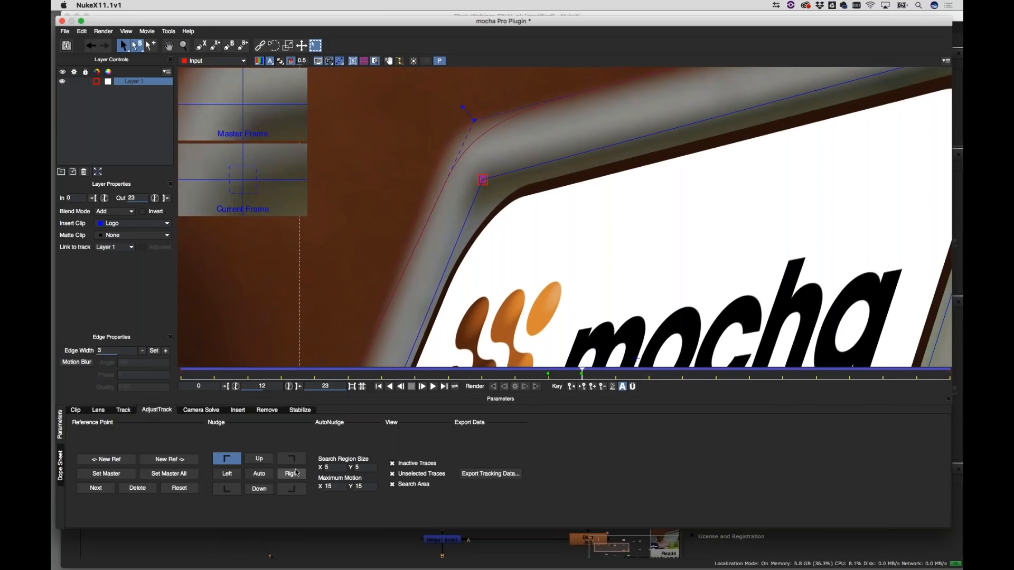
Check the insert's upper corners on frame 12 and compare the fit with earlier frames and master frame 11
key(x)
drag(725, 243, 464, 310)
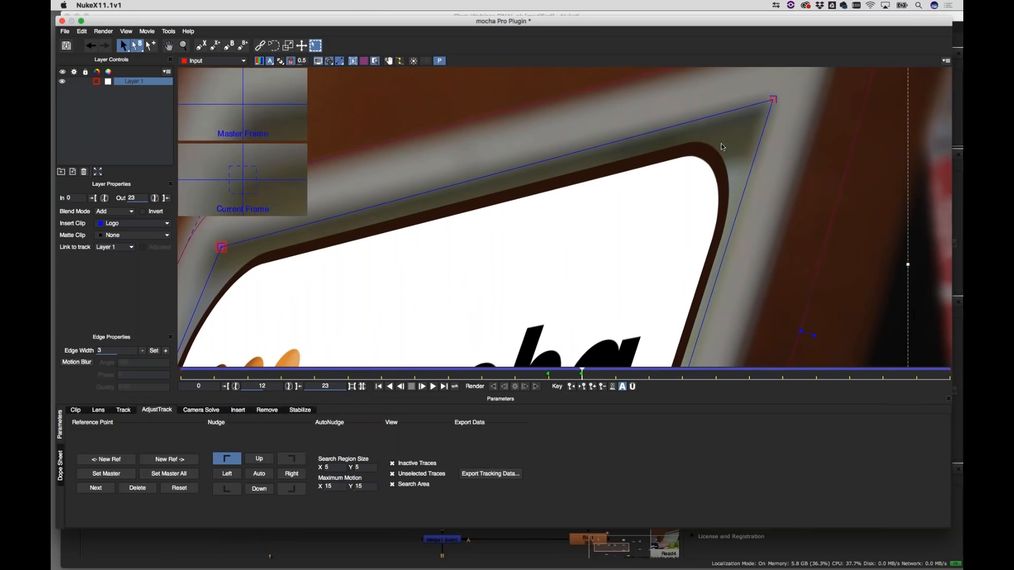
key(z)
drag(731, 144, 660, 154)
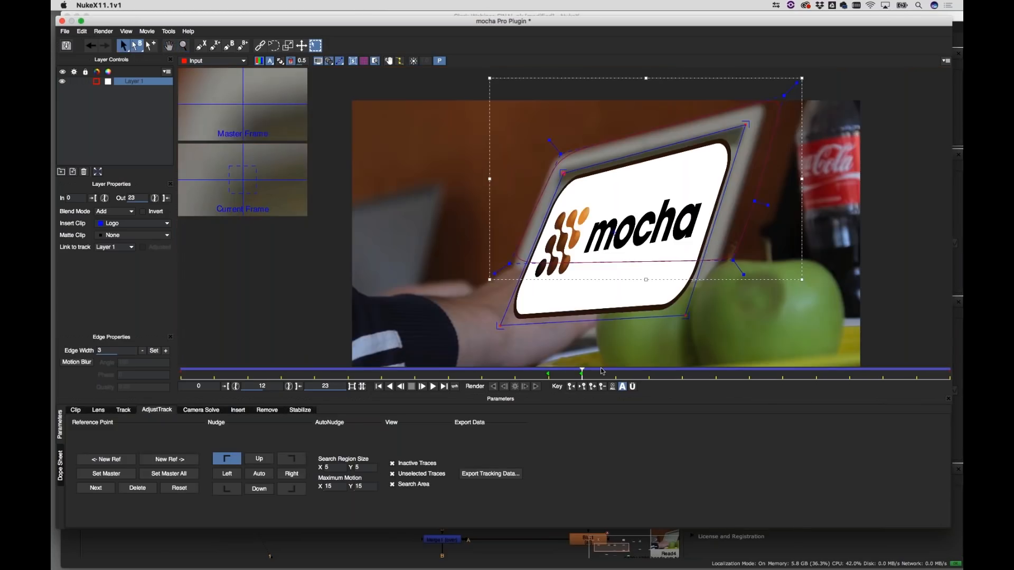
drag(579, 375, 421, 385)
click(421, 387)
drag(554, 397, 550, 396)
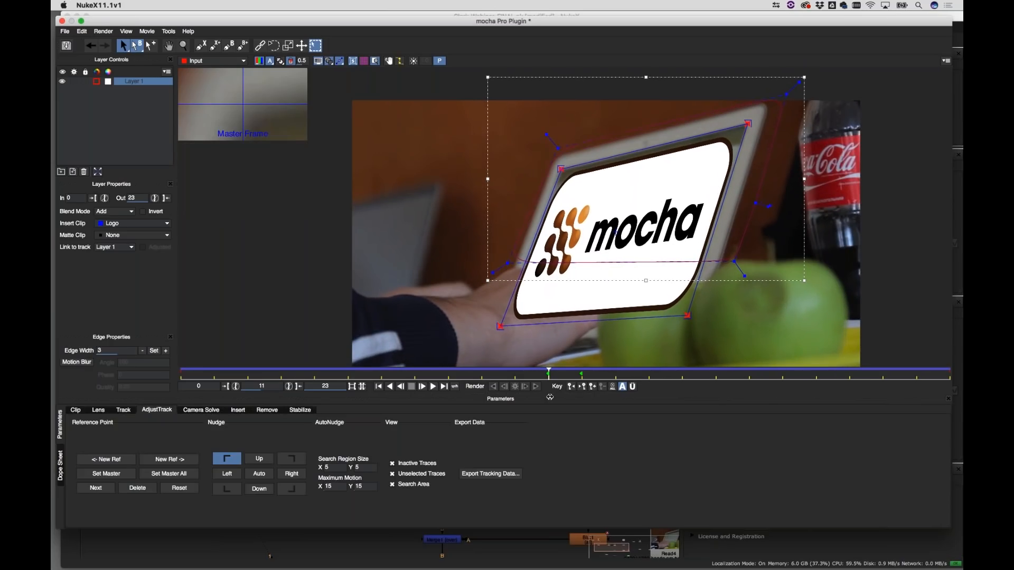
On frame 23, move the upper-right reference point inward, nudge the surface corner left to meet it, and save the project while closing mocha
drag(614, 377, 961, 380)
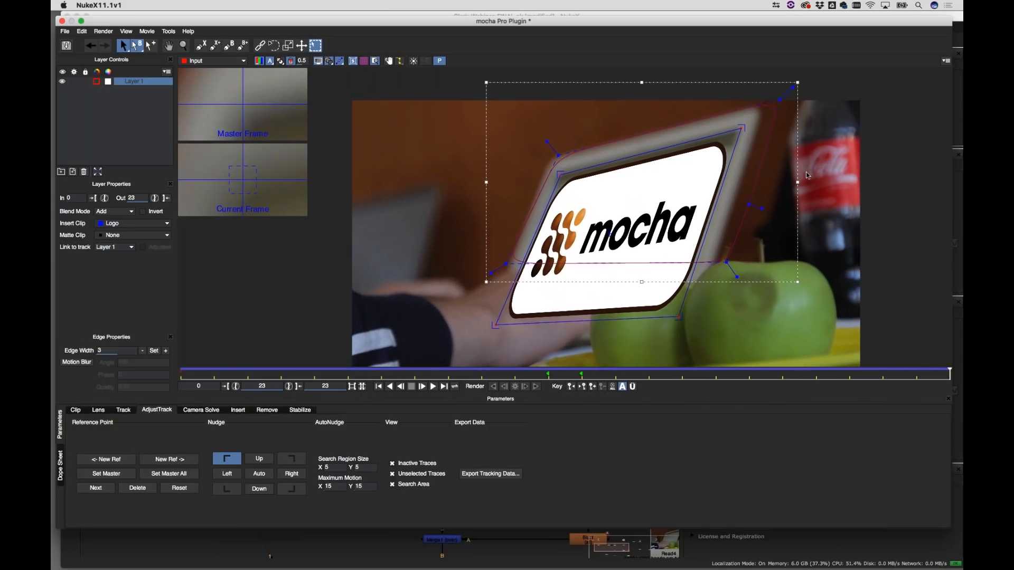
key(z)
drag(765, 184, 766, 53)
key(x)
drag(739, 143, 783, 249)
drag(745, 141, 733, 150)
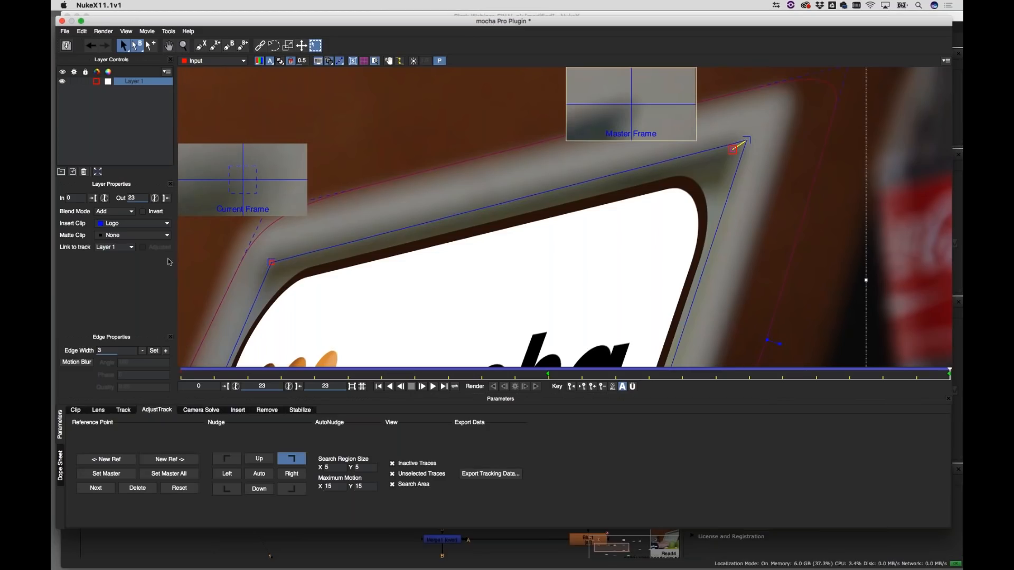
click(229, 477)
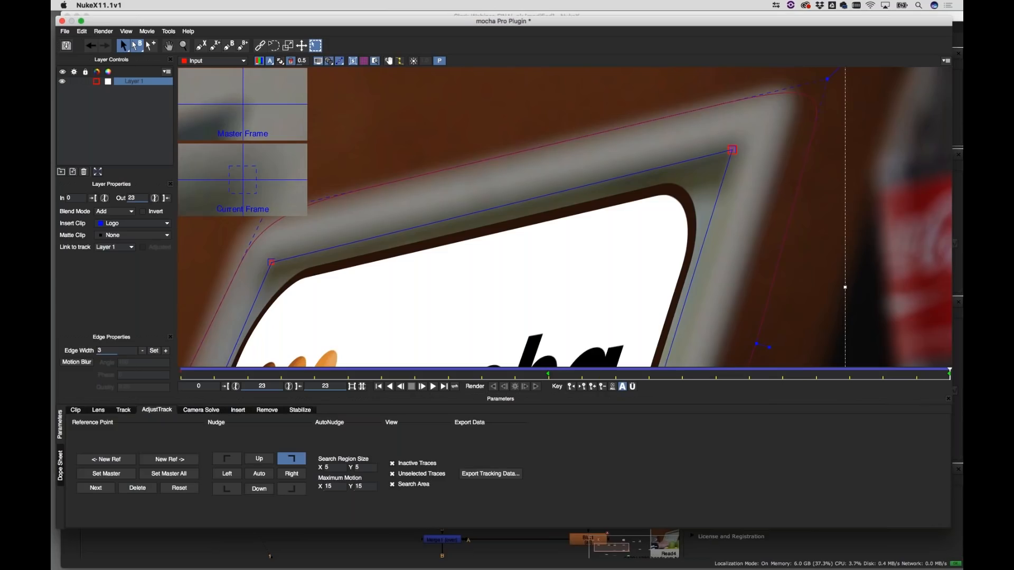
click(62, 21)
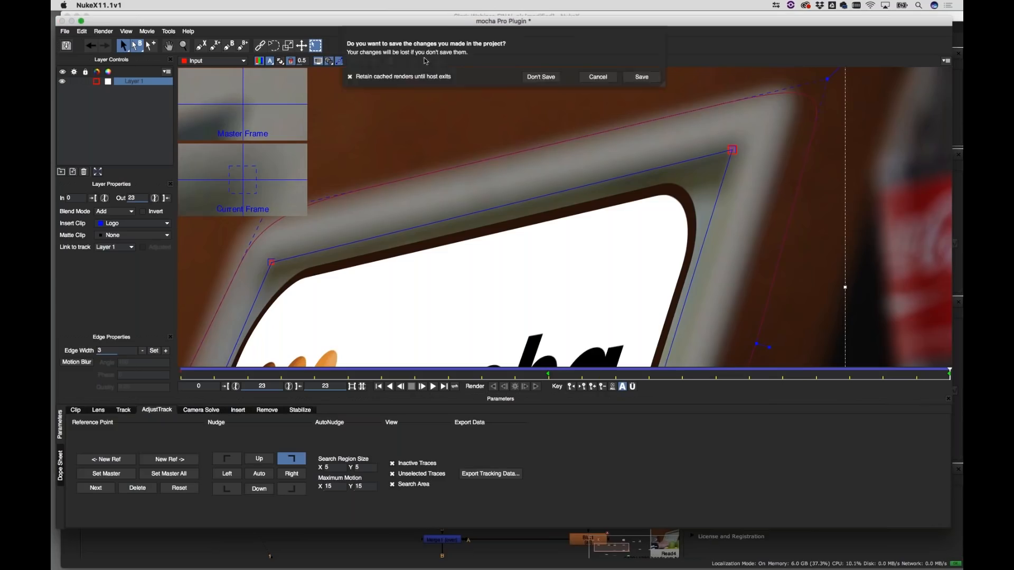
click(643, 79)
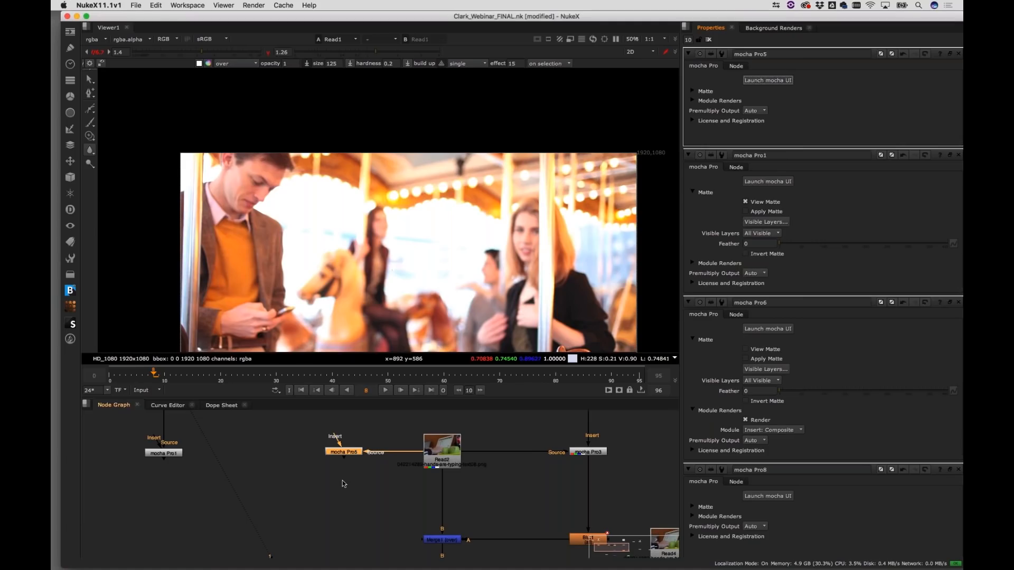
drag(820, 16, 594, 51)
click(844, 560)
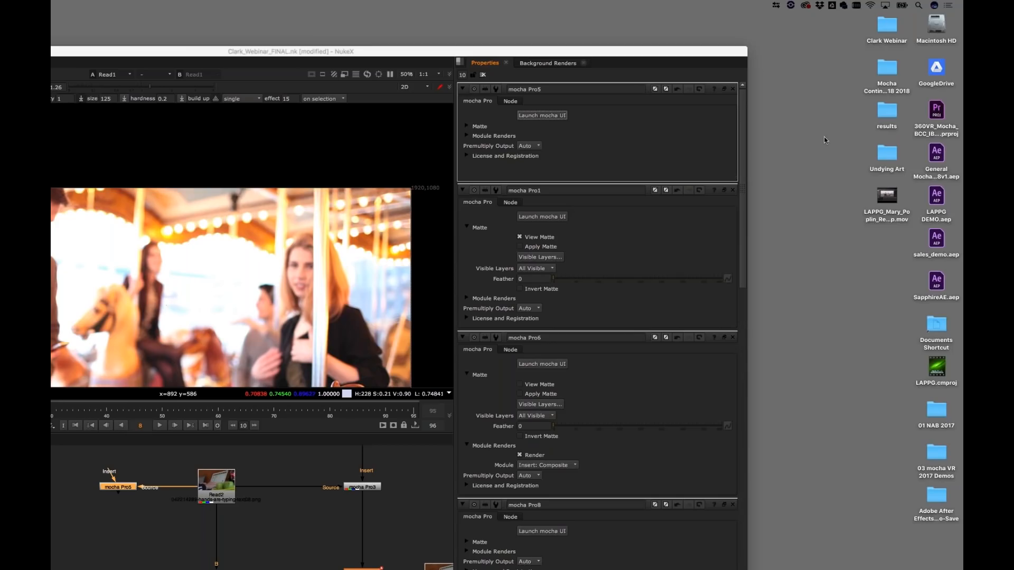
double_click(505, 53)
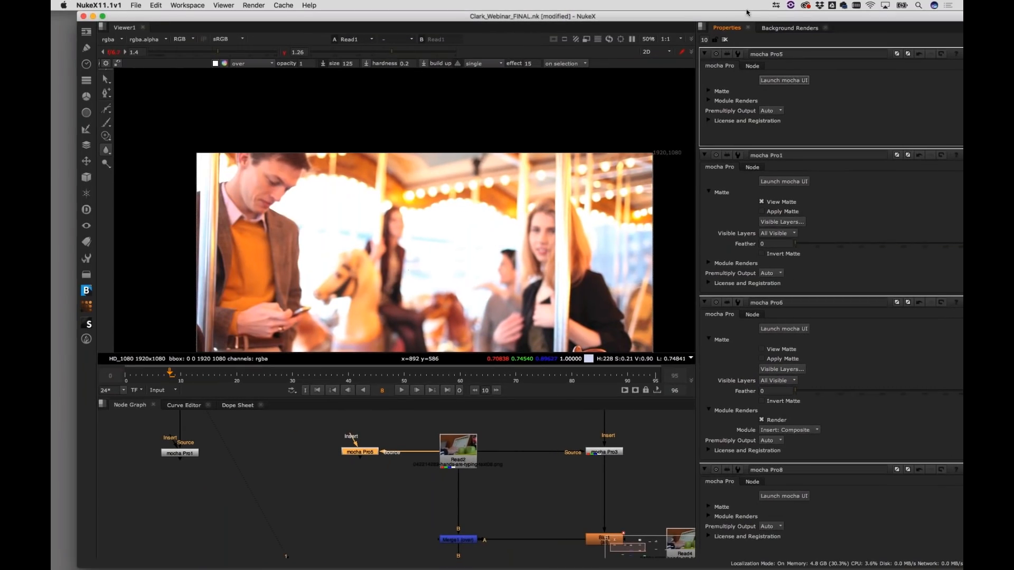